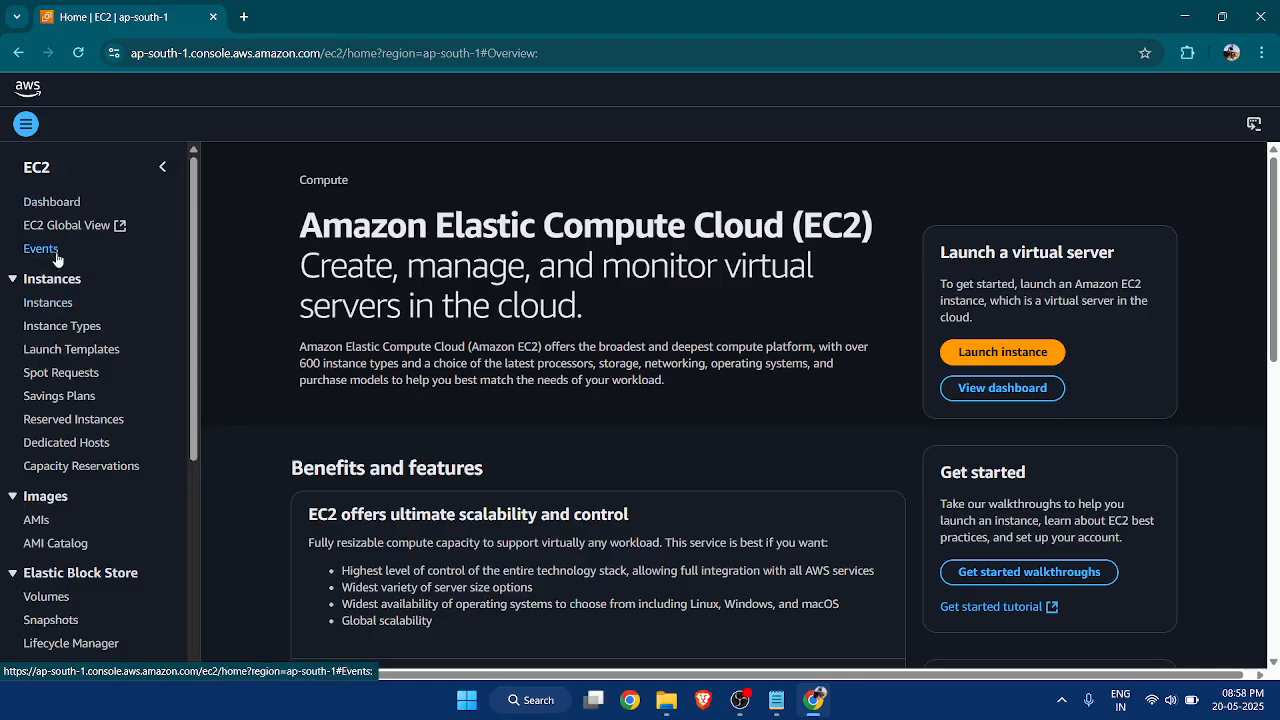
Open the running instances list from the EC2 dashboard and remove the running-state filter.
{"action": "left_click", "coordinate": [72, 202]}
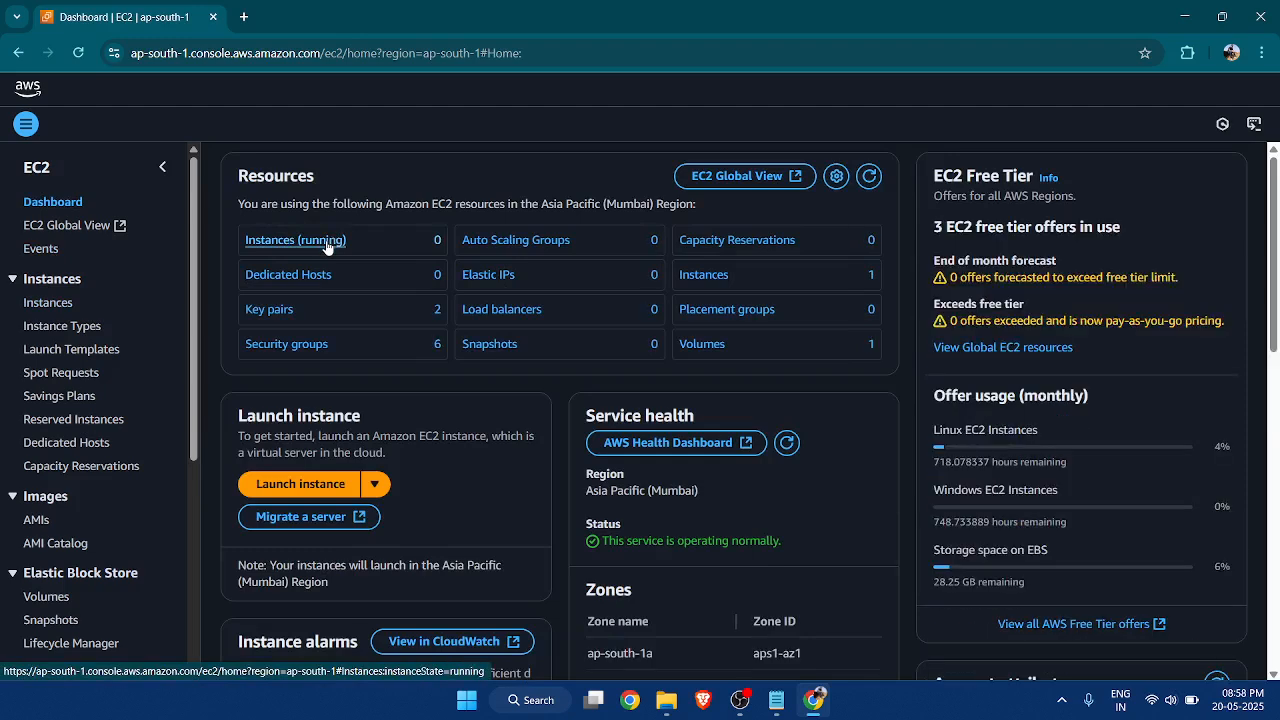
{"action": "left_click", "coordinate": [328, 247]}
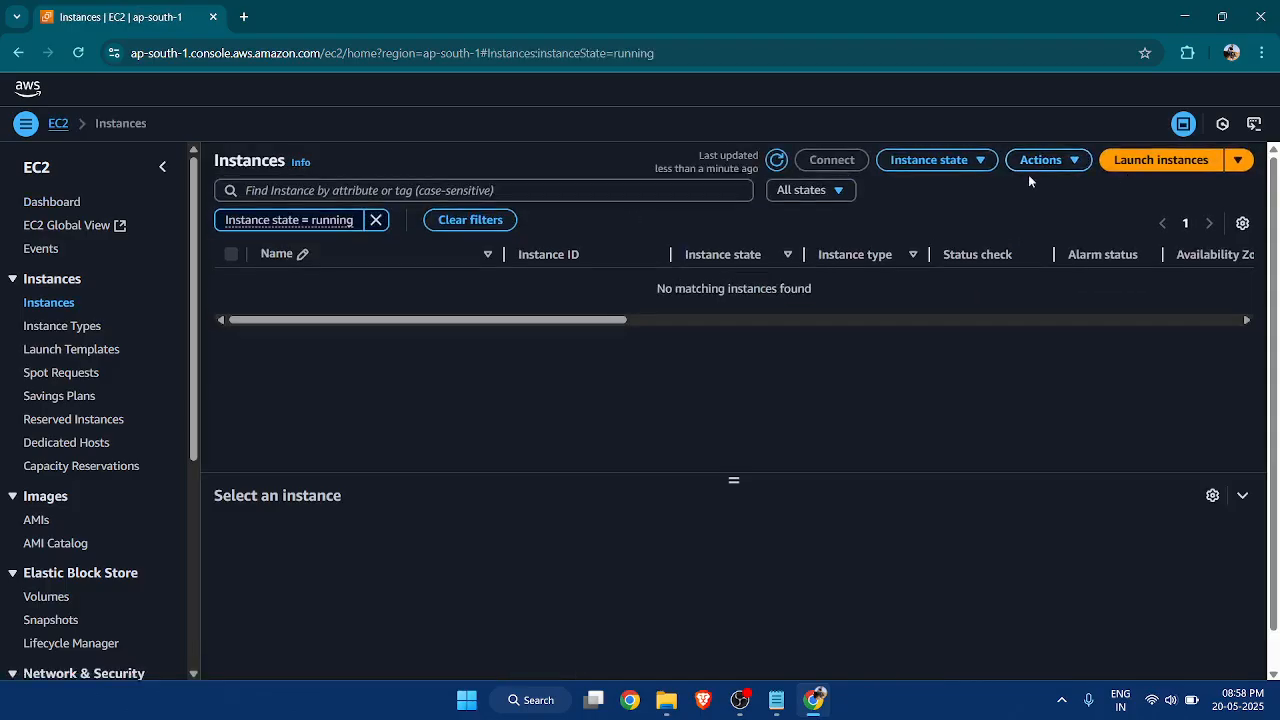
{"action": "left_click", "coordinate": [375, 220]}
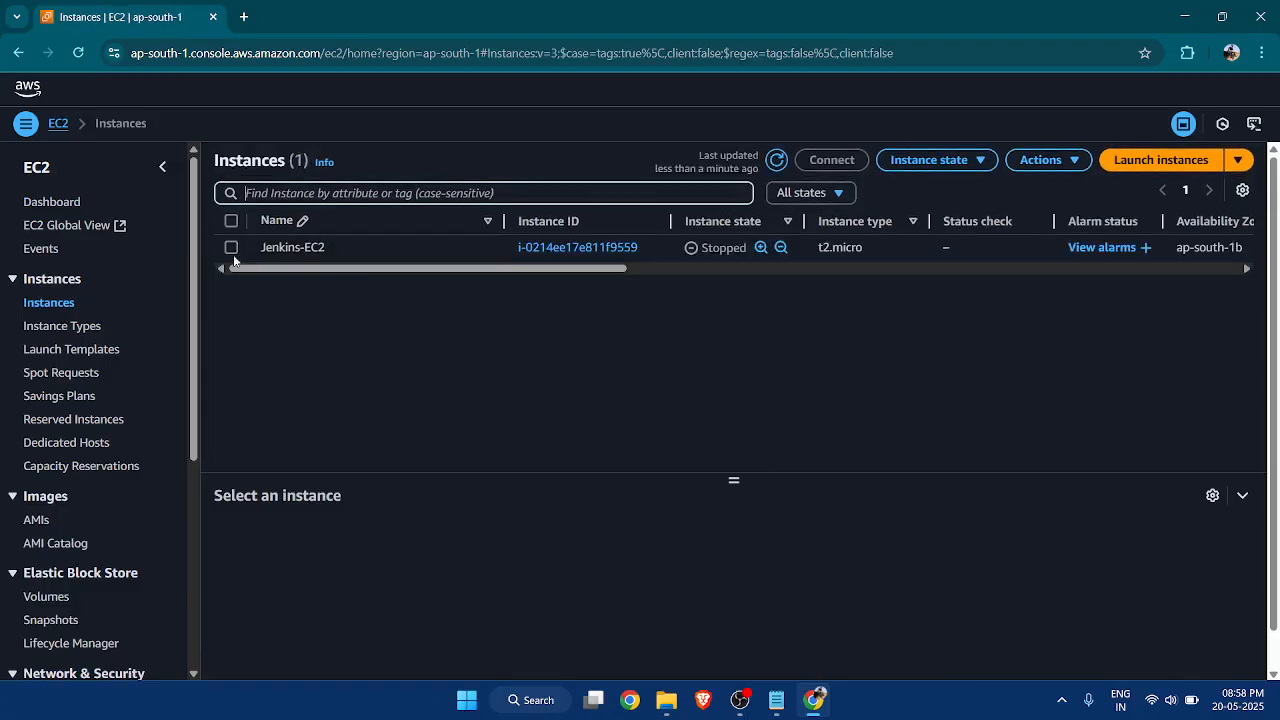
Start the Jenkins-EC2 instance and refresh the instance list until its state updates.
{"action": "left_click", "coordinate": [310, 249]}
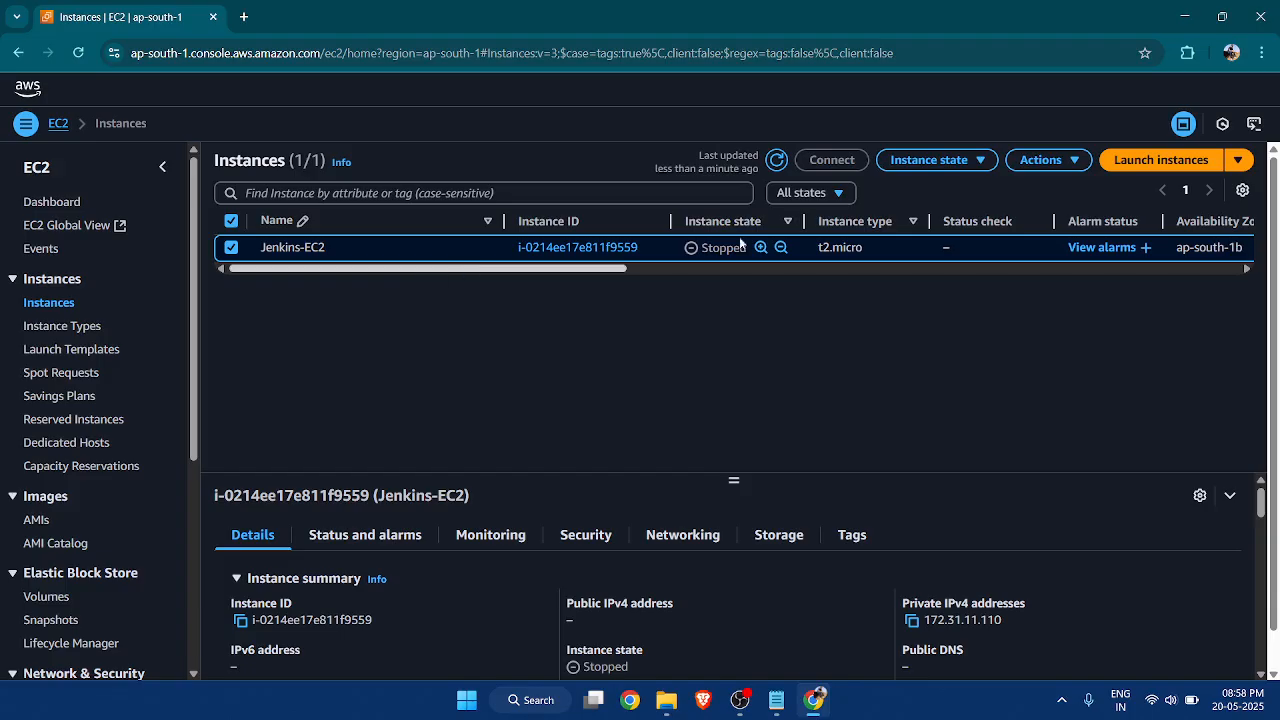
{"action": "left_click", "coordinate": [995, 162]}
{"action": "left_click", "coordinate": [952, 216]}
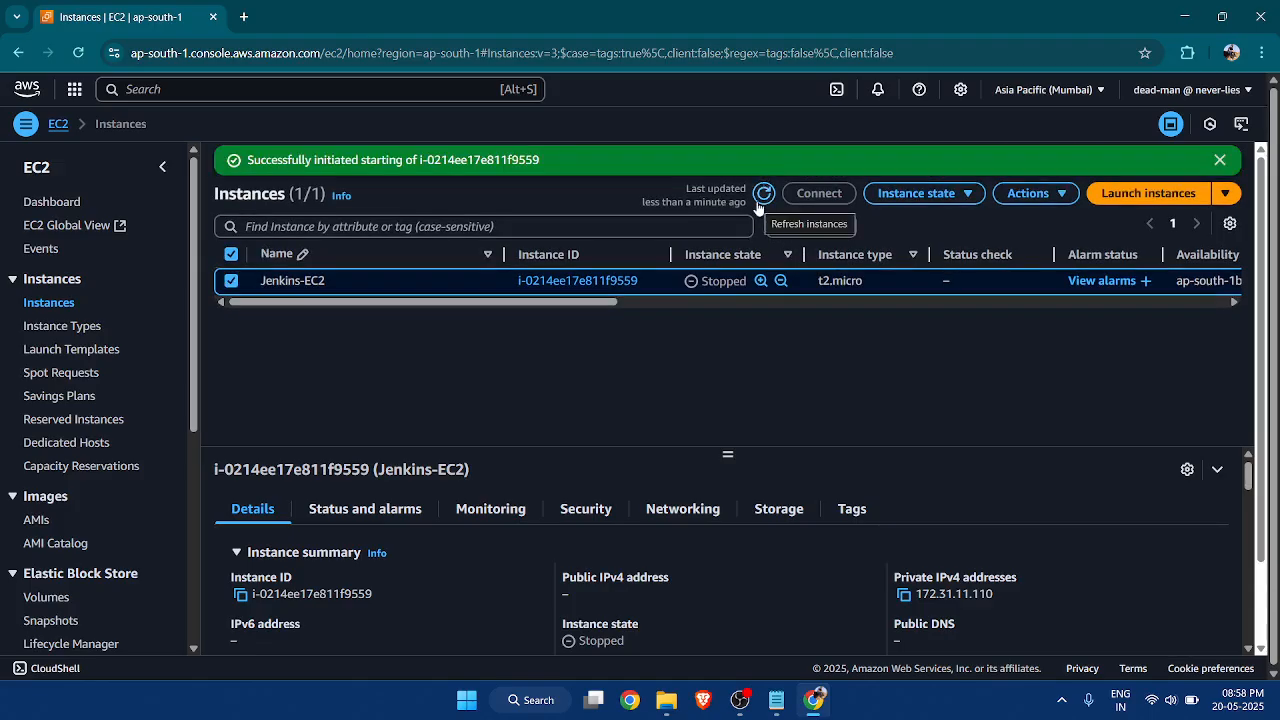
{"action": "left_click", "coordinate": [763, 194]}
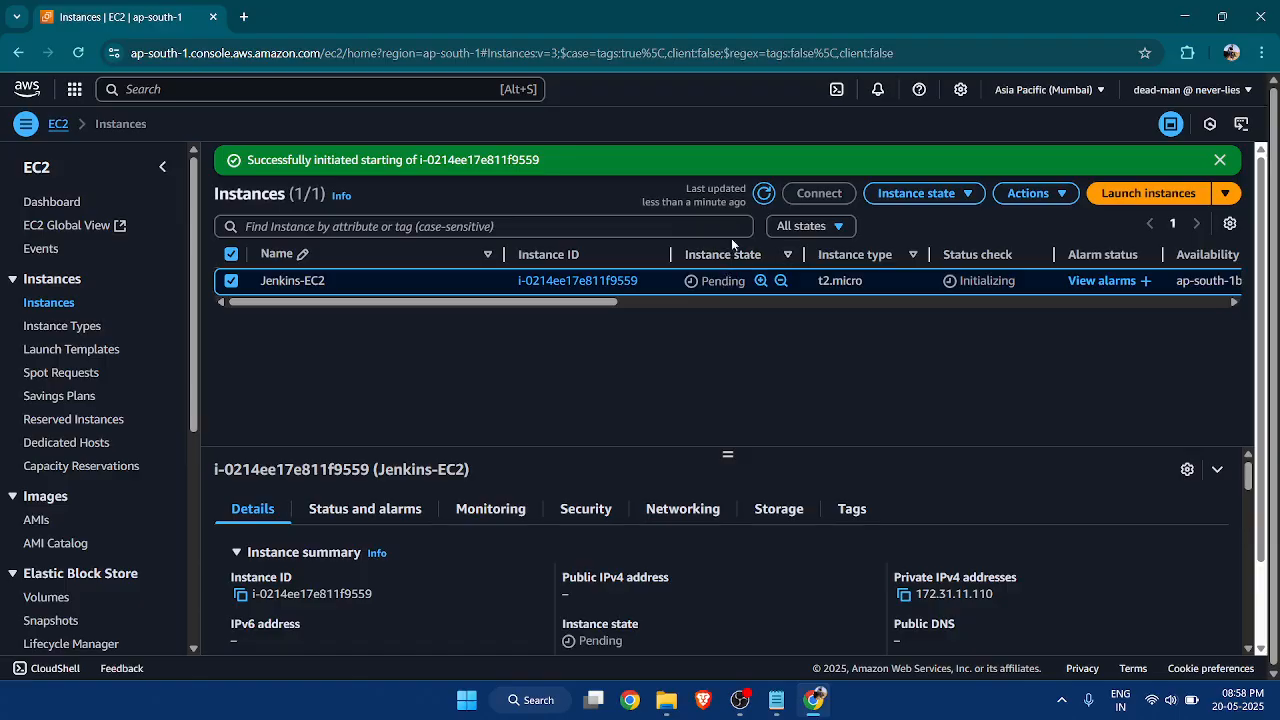
{"action": "left_click", "coordinate": [765, 195]}
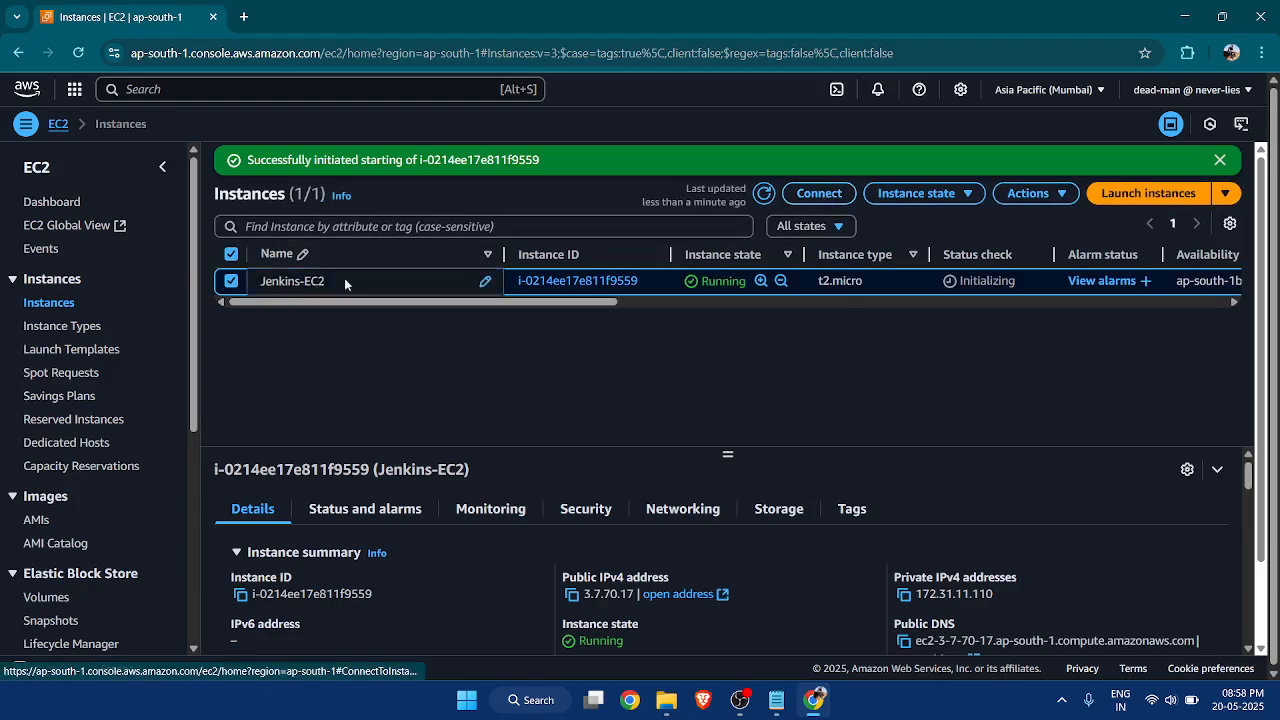
Copy the example SSH client command for the Jenkins-EC2 instance and open a PowerShell terminal.
{"action": "left_click", "coordinate": [820, 220]}
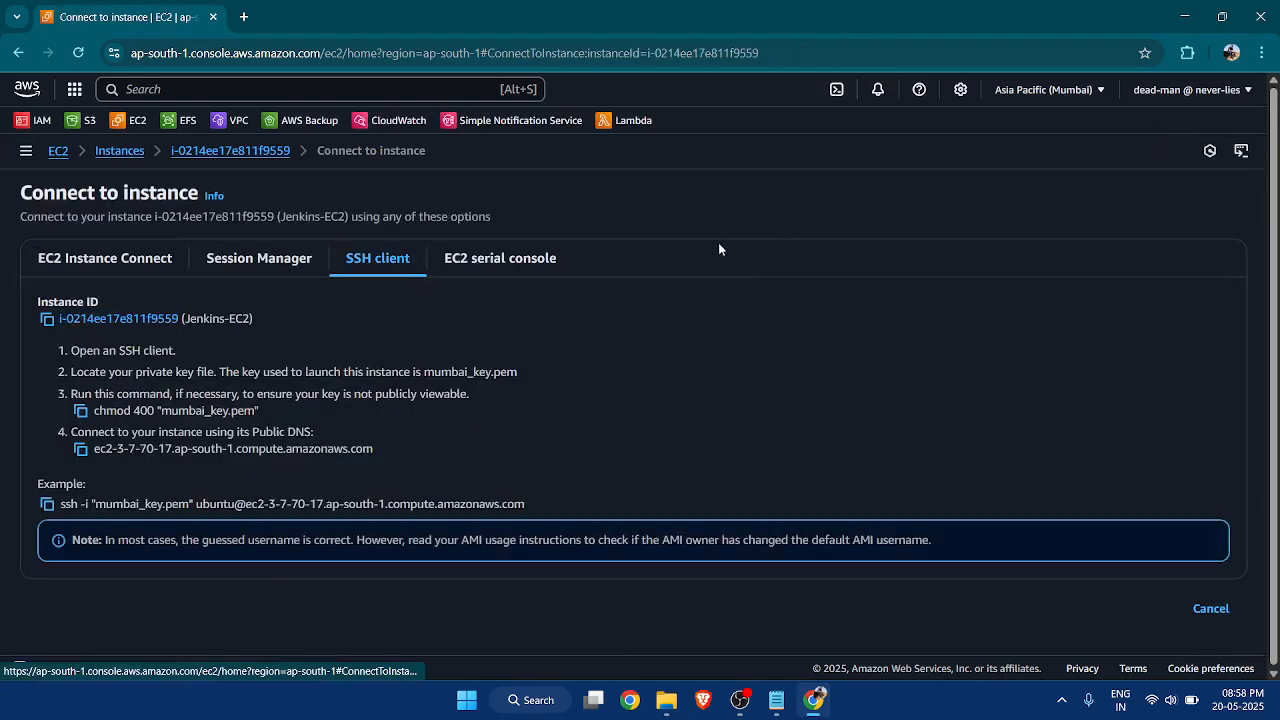
{"action": "left_click", "coordinate": [47, 504]}
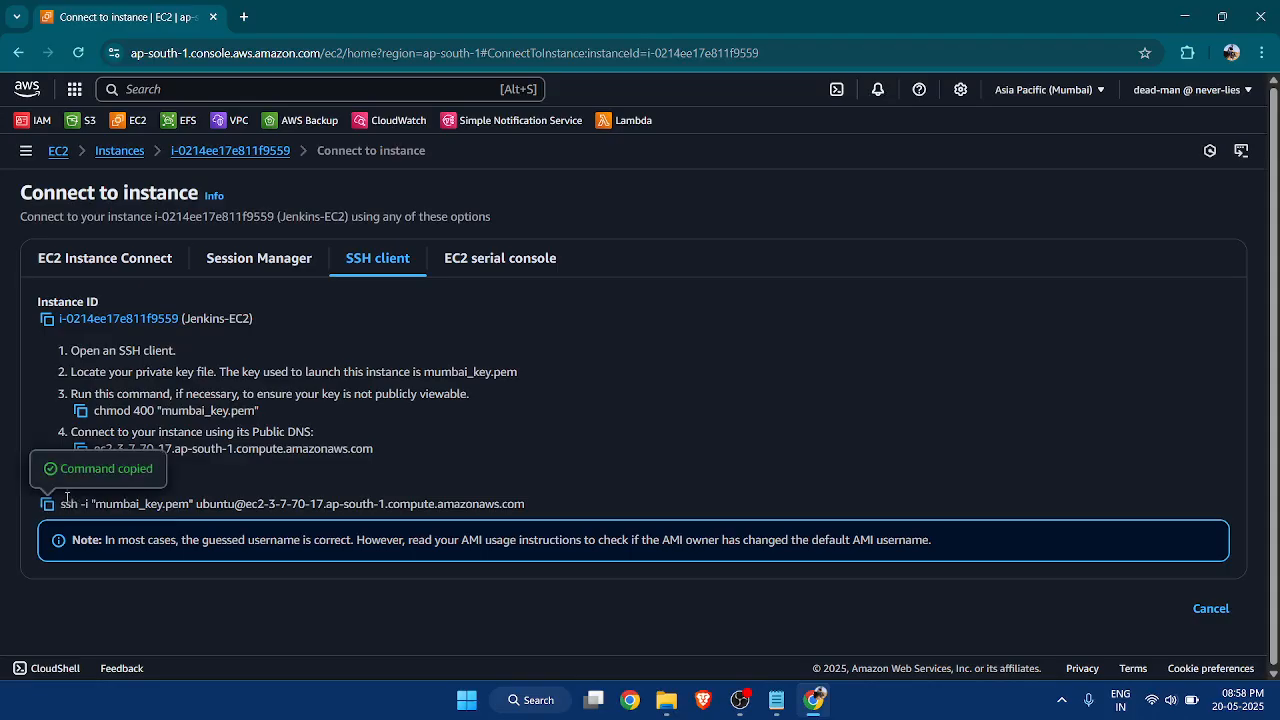
{"action": "left_click", "coordinate": [530, 699]}
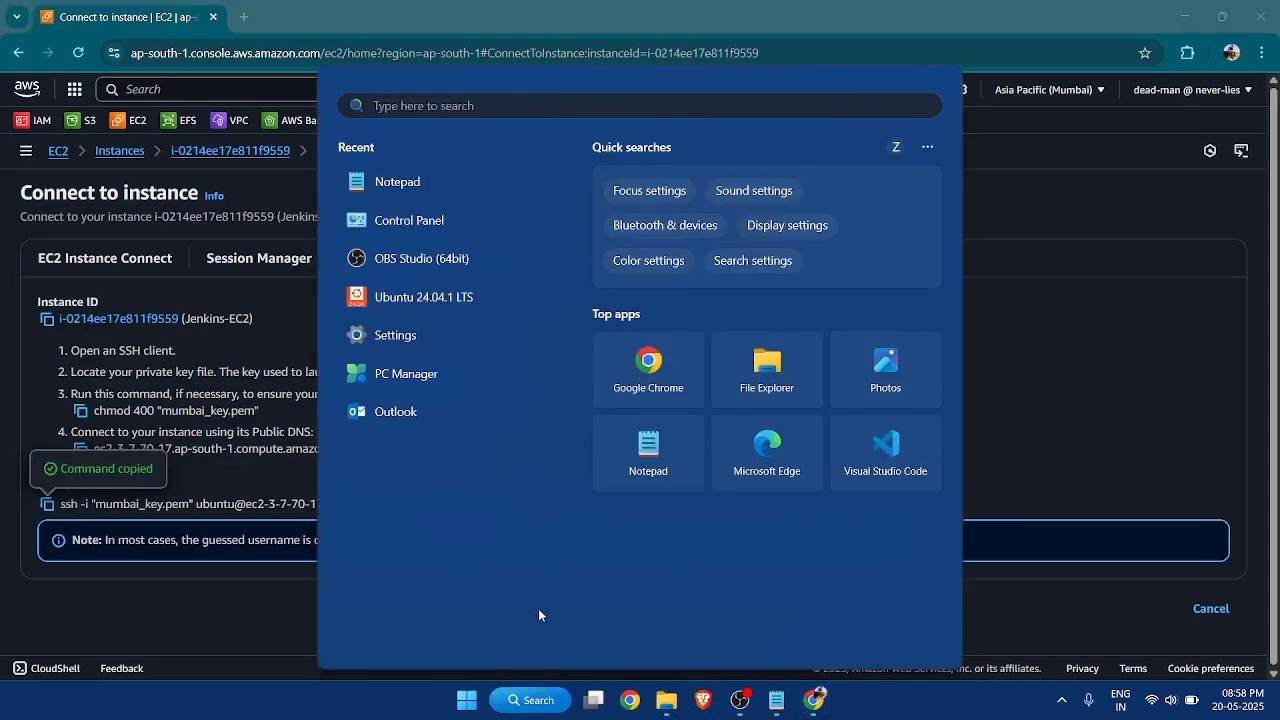
{"action": "type", "text": "ter"}
{"action": "key", "text": "Return"}
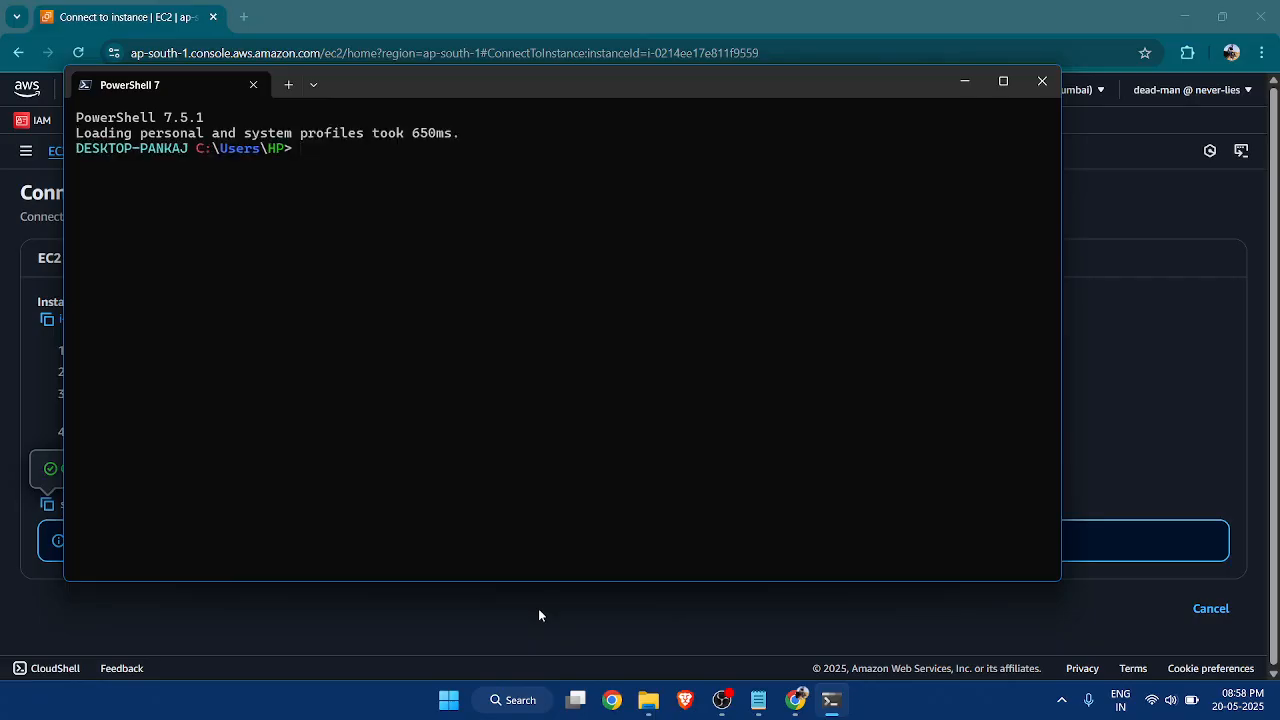
Change to the Downloads folder and connect to the instance with the copied SSH command, accepting the host key with yes.
{"action": "type", "text": "cd"}
{"action": "key", "text": "Right"}
{"action": "key", "text": "Return"}
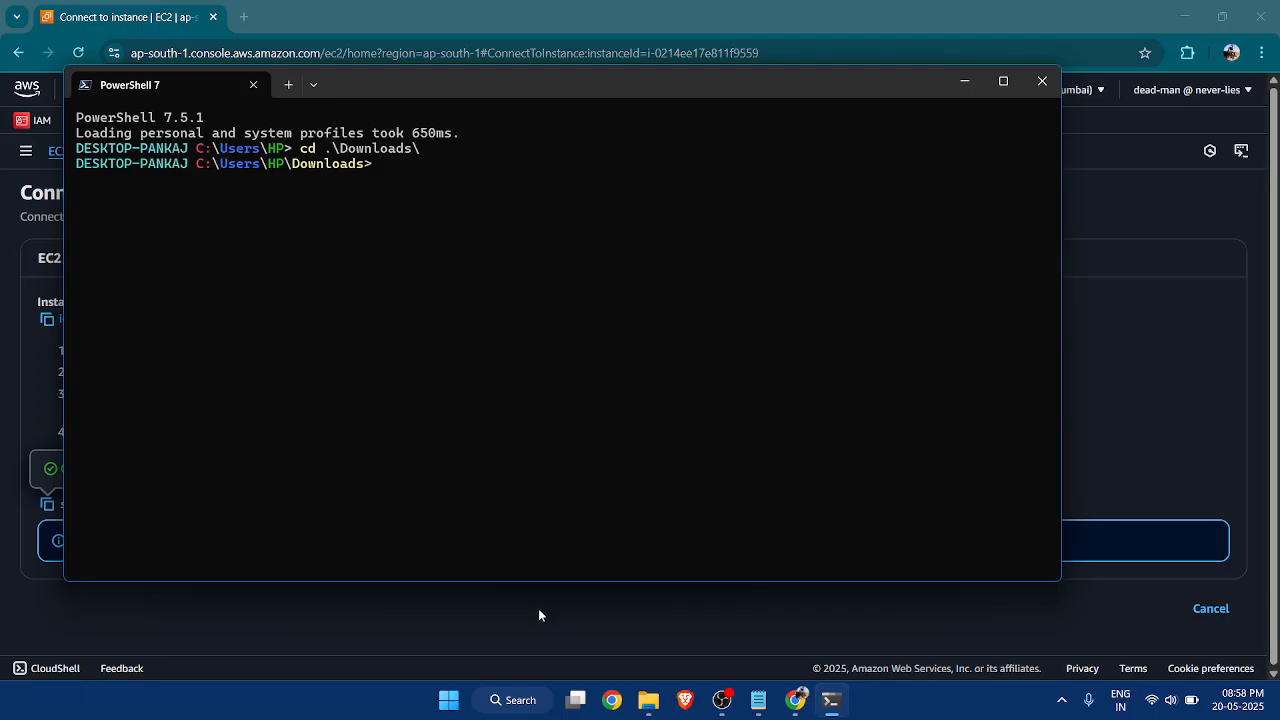
{"action": "key", "text": "ctrl+v"}
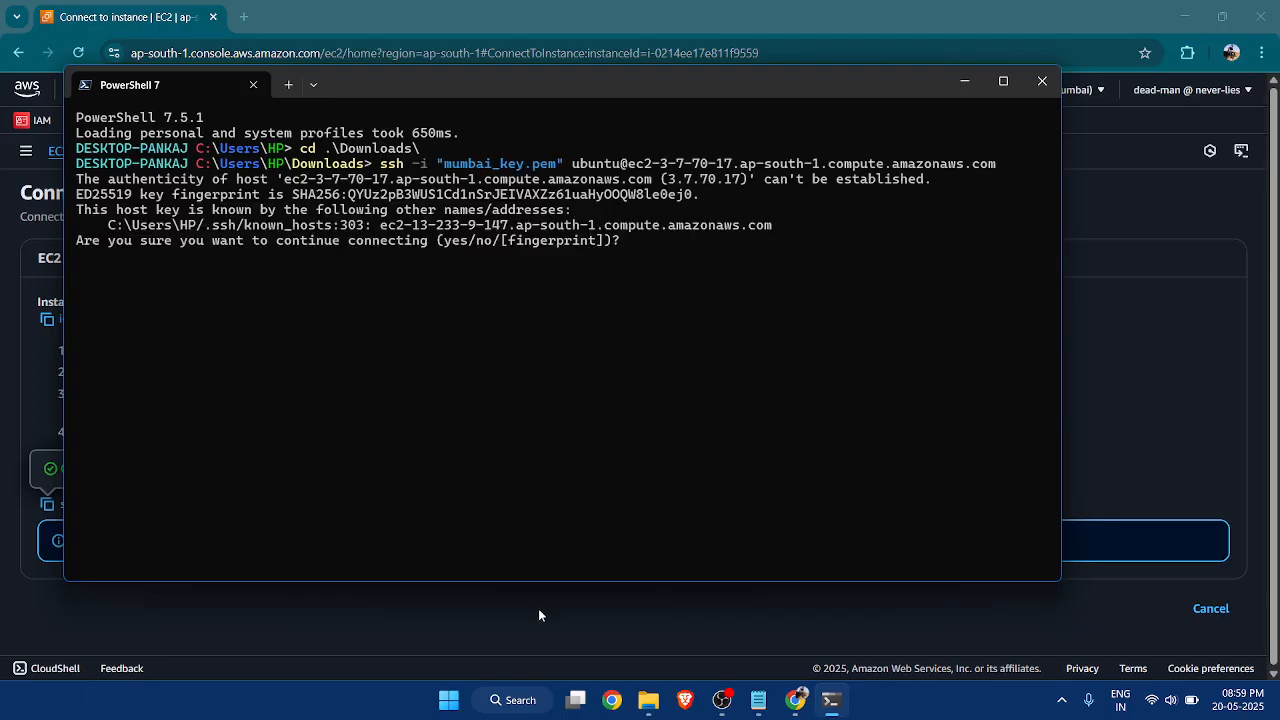
{"action": "type", "text": "yes"}
{"action": "key", "text": "Return"}
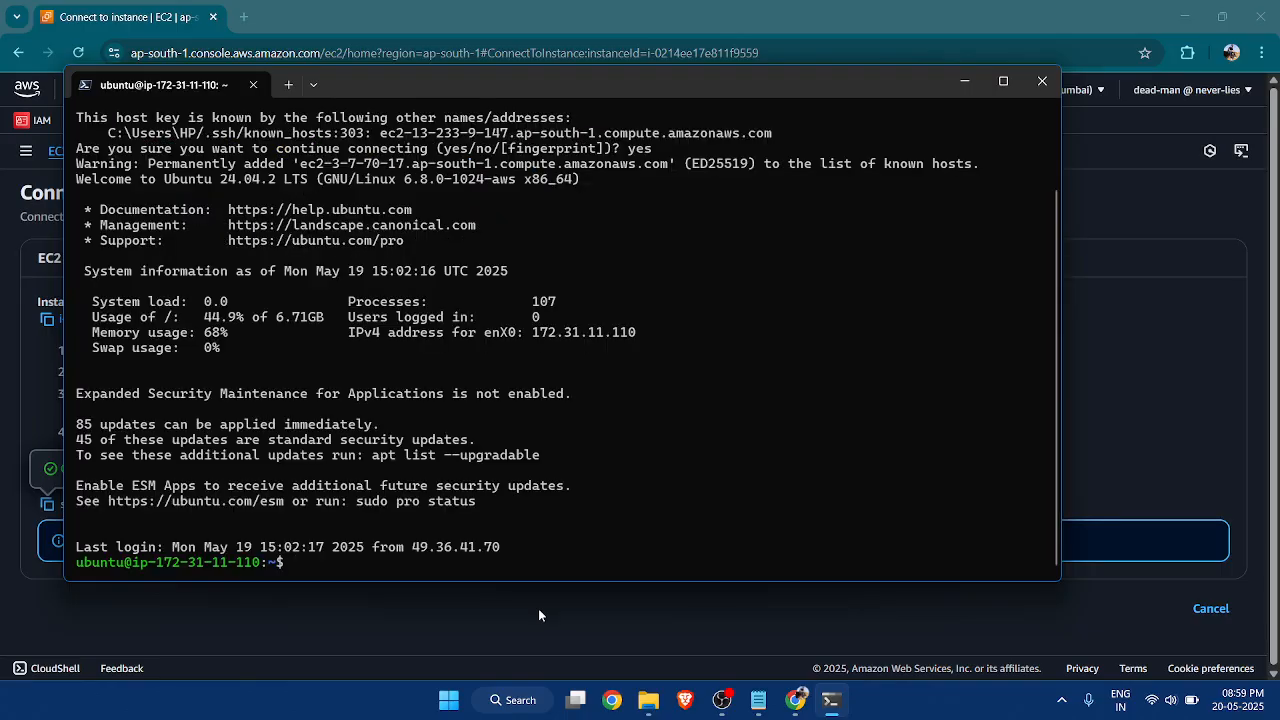
Enlarge the terminal text and check the Jenkins service with sudo systemctl status jenkins, returning to the shell prompt.
{"action": "scroll", "coordinate": [589, 346], "scroll_direction": "up", "scroll_amount": 3}
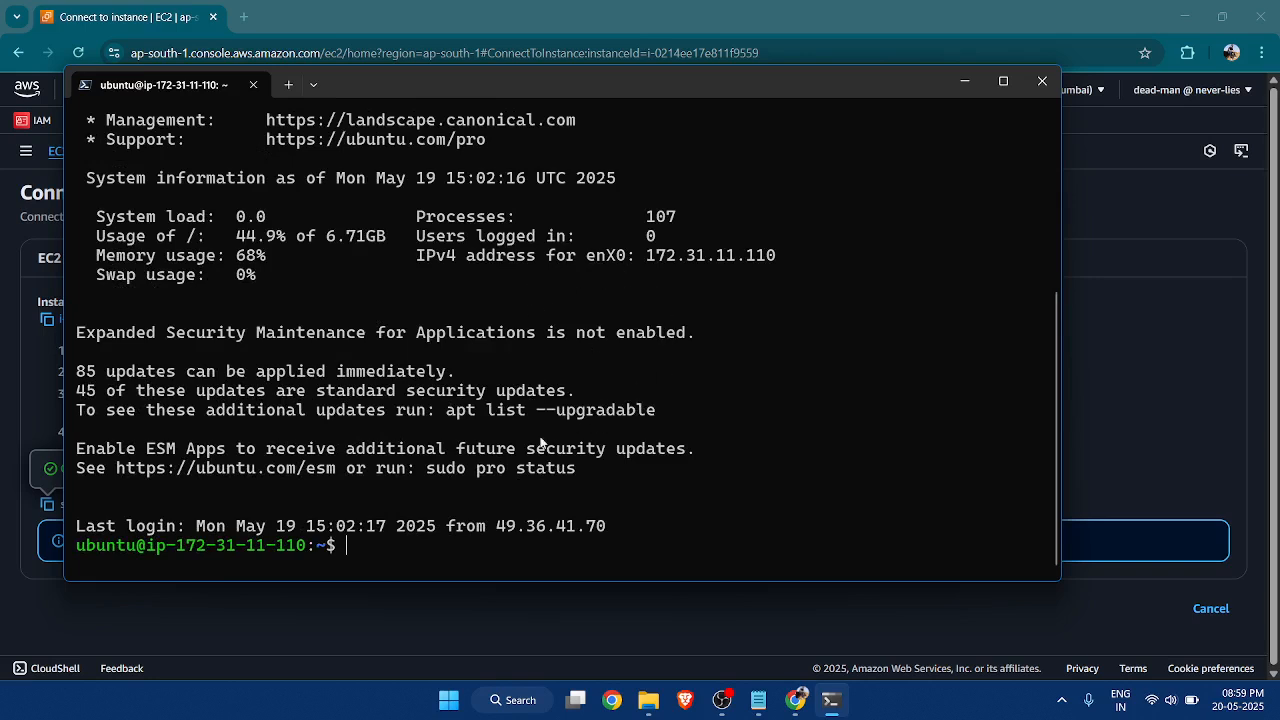
{"action": "type", "text": "sudo"}
{"action": "scroll", "coordinate": [494, 467], "scroll_direction": "up", "scroll_amount": 2}
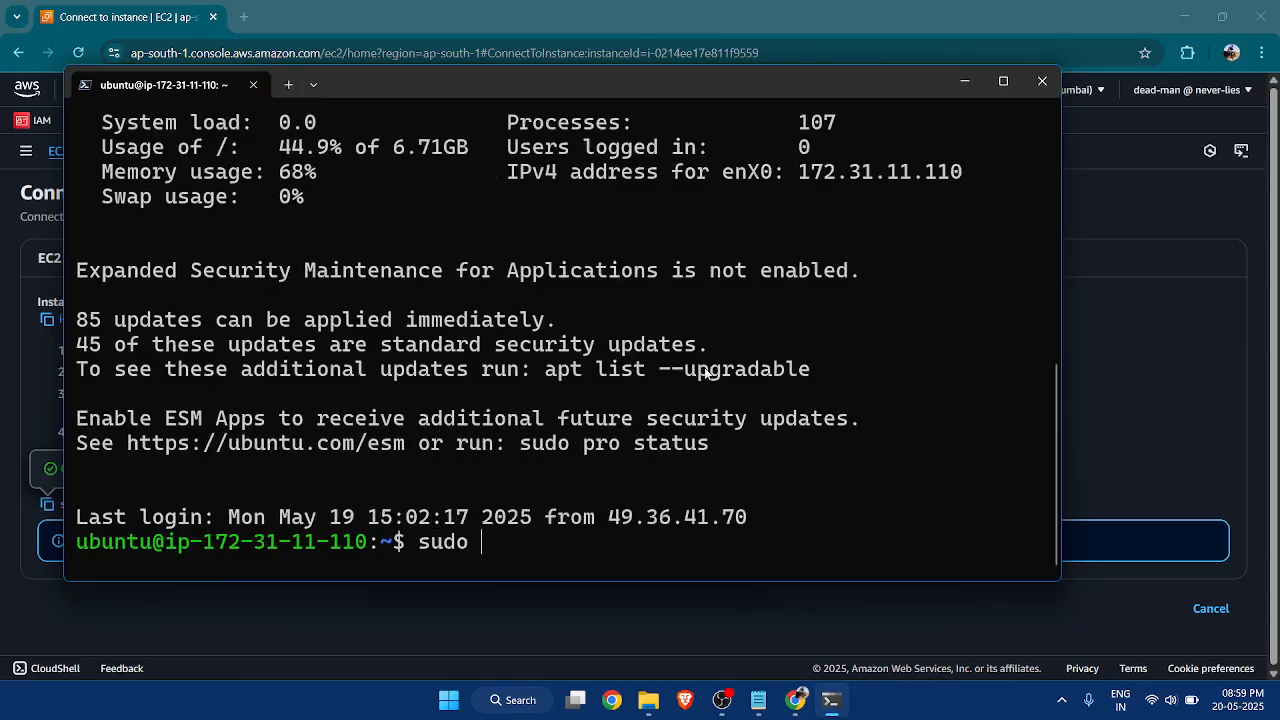
{"action": "type", "text": "systemc"}
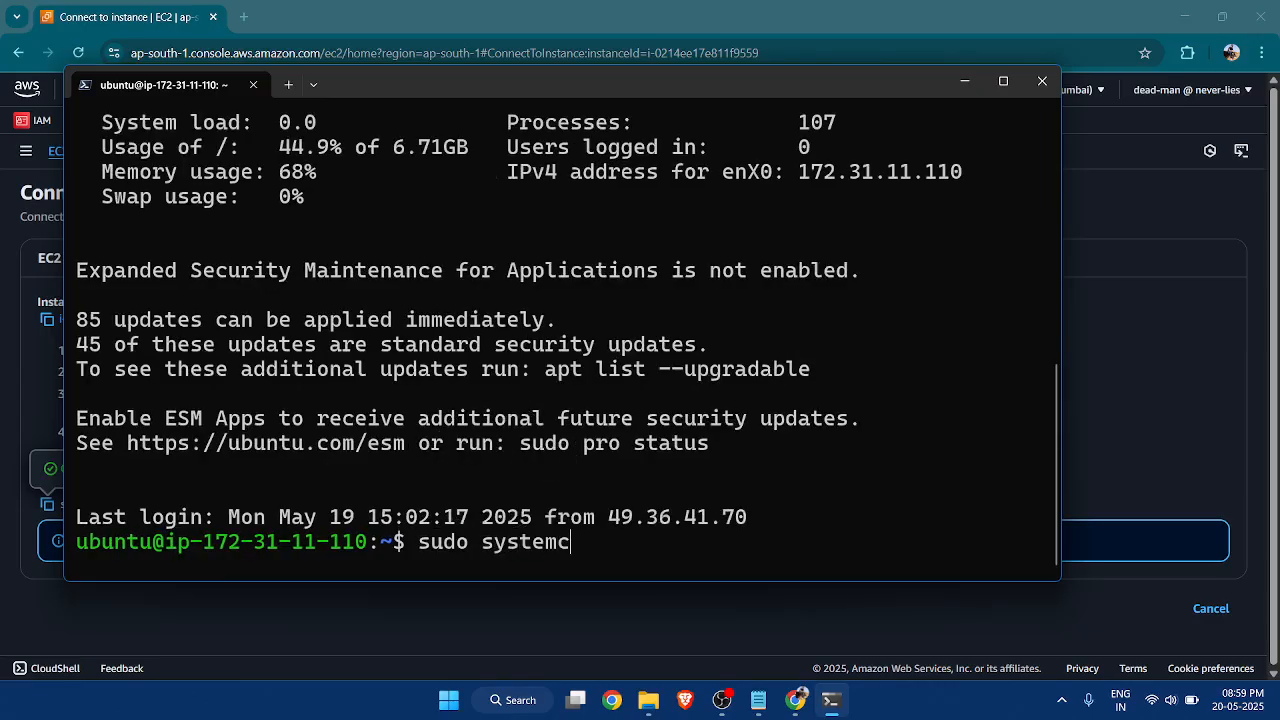
{"action": "type", "text": "tl status jenkins"}
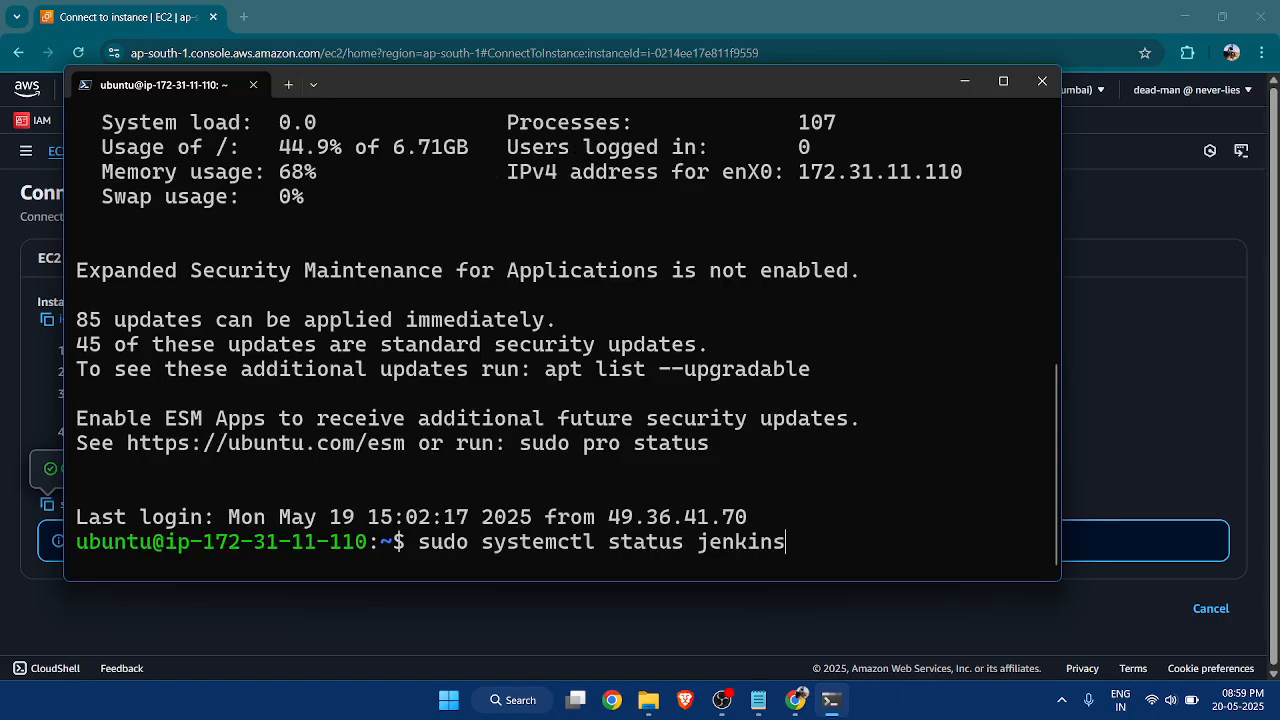
{"action": "key", "text": "Return"}
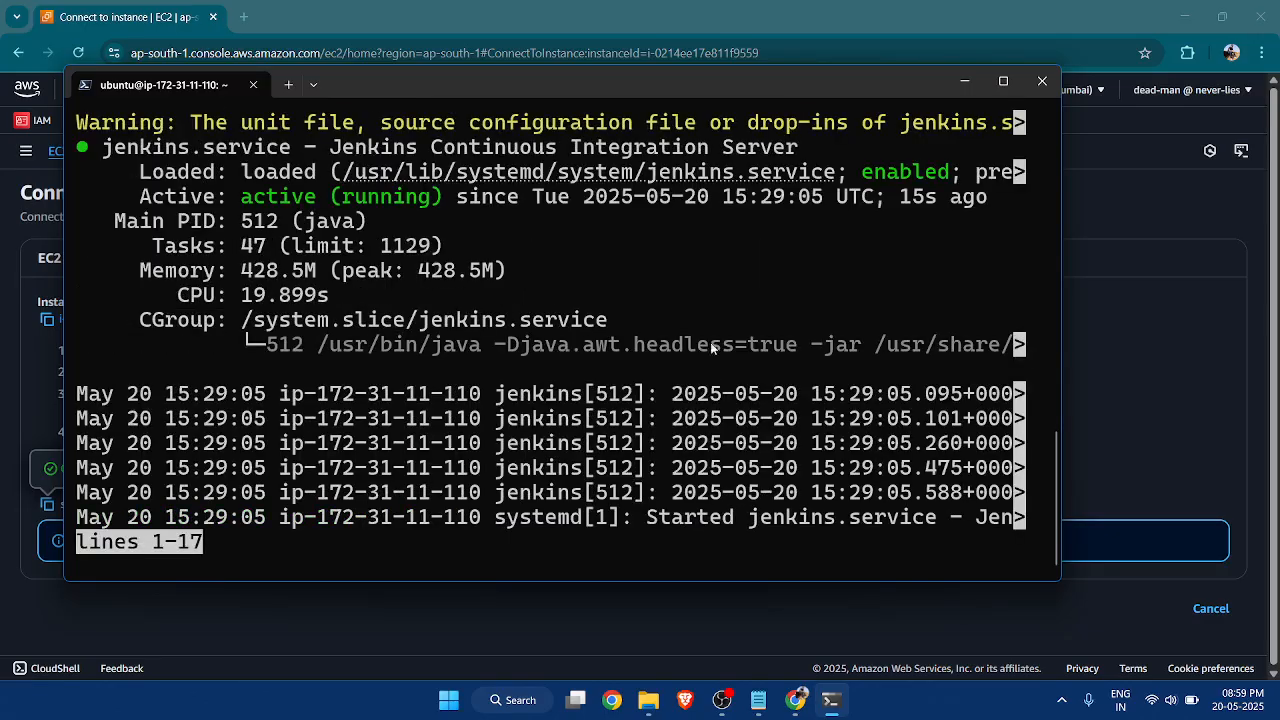
{"action": "key", "text": "q"}
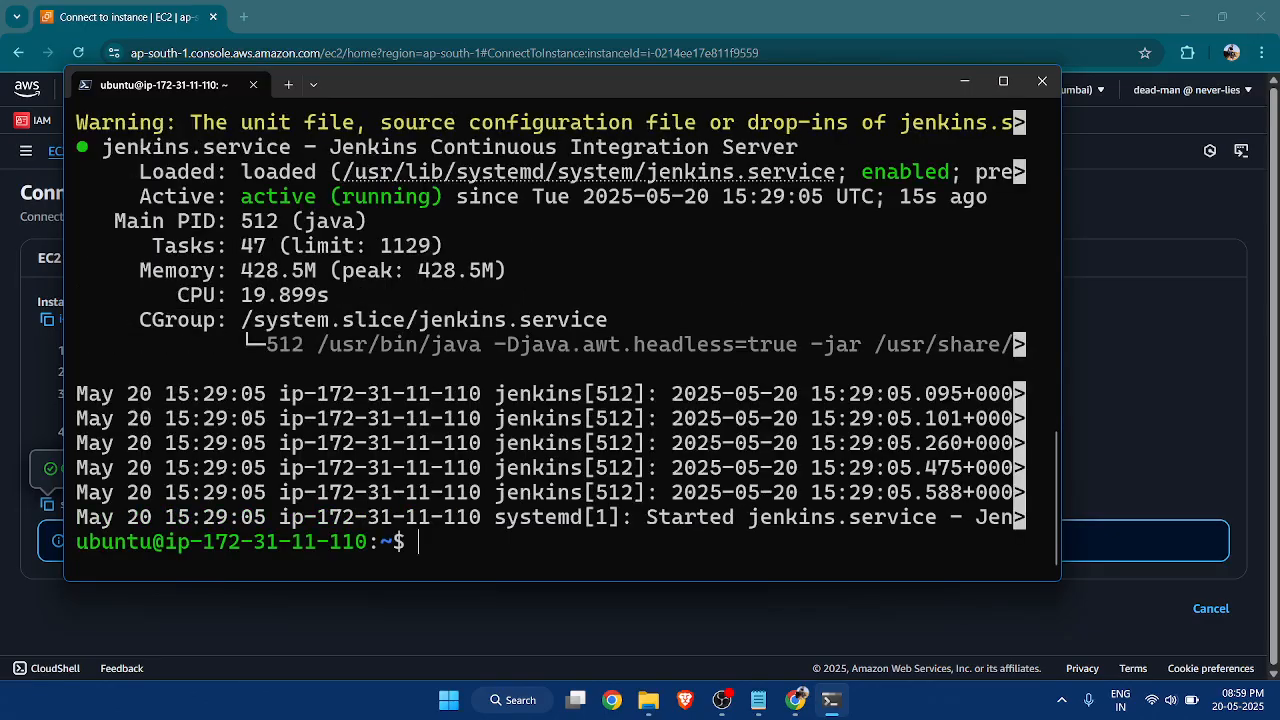
Return to the browser, open a new tab, and copy the Jenkins-EC2 instance's public IPv4 address from its details.
{"action": "left_click", "coordinate": [964, 81]}
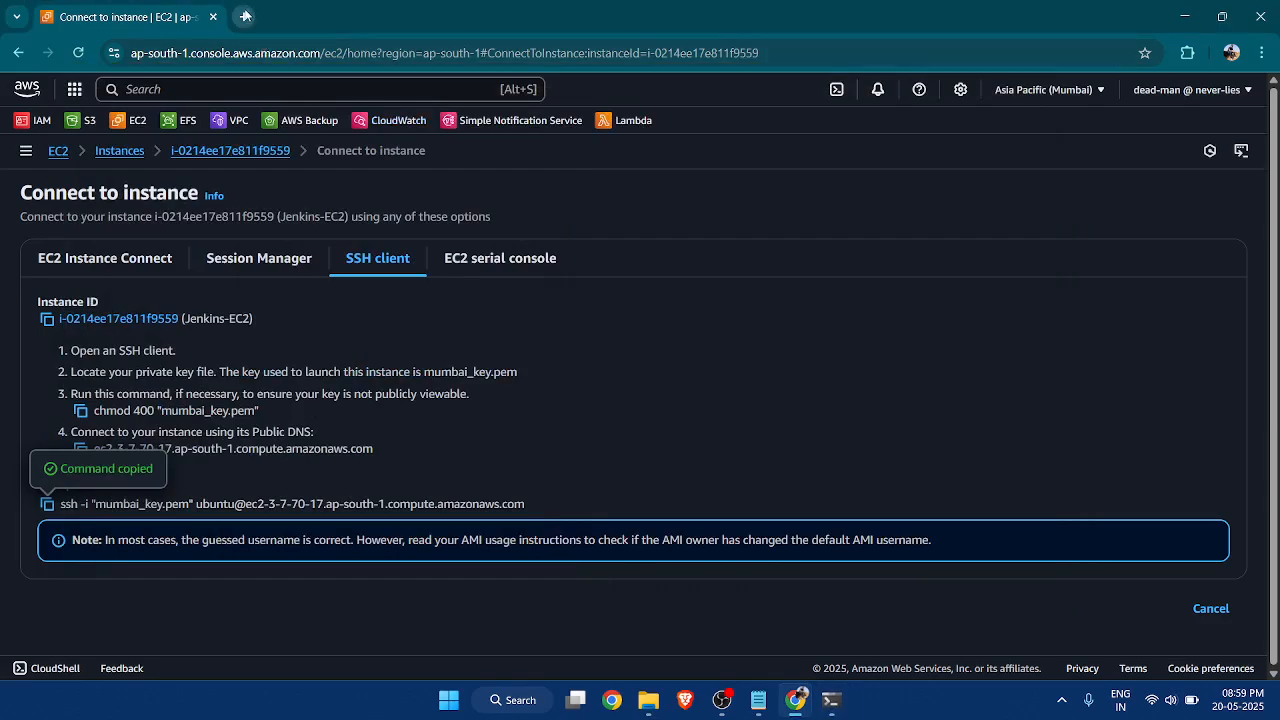
{"action": "left_click", "coordinate": [243, 17]}
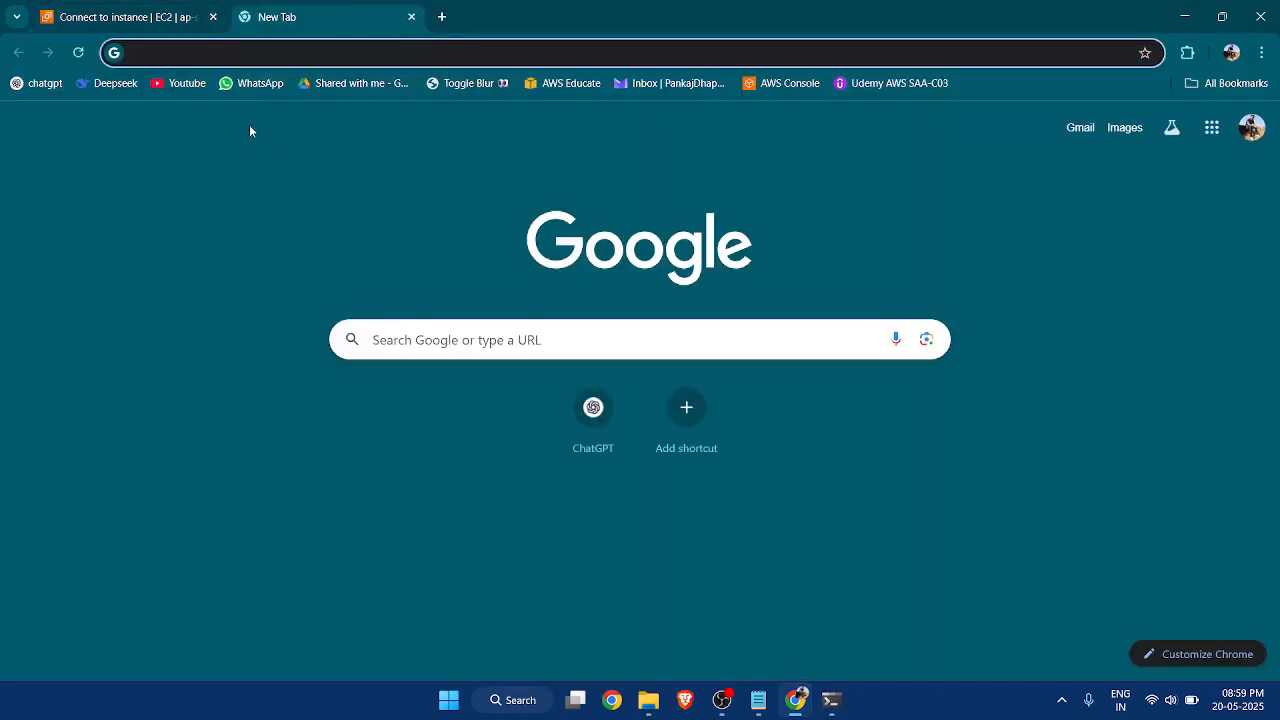
{"action": "left_click", "coordinate": [155, 18]}
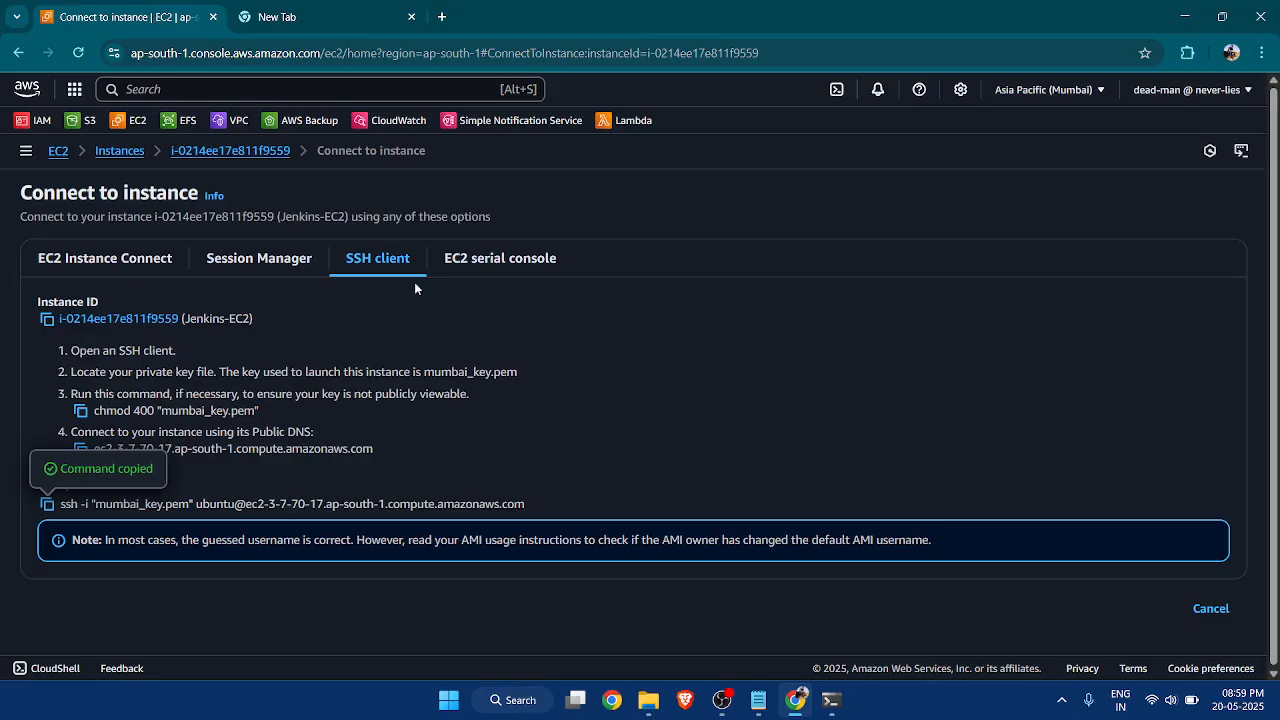
{"action": "left_click", "coordinate": [120, 151]}
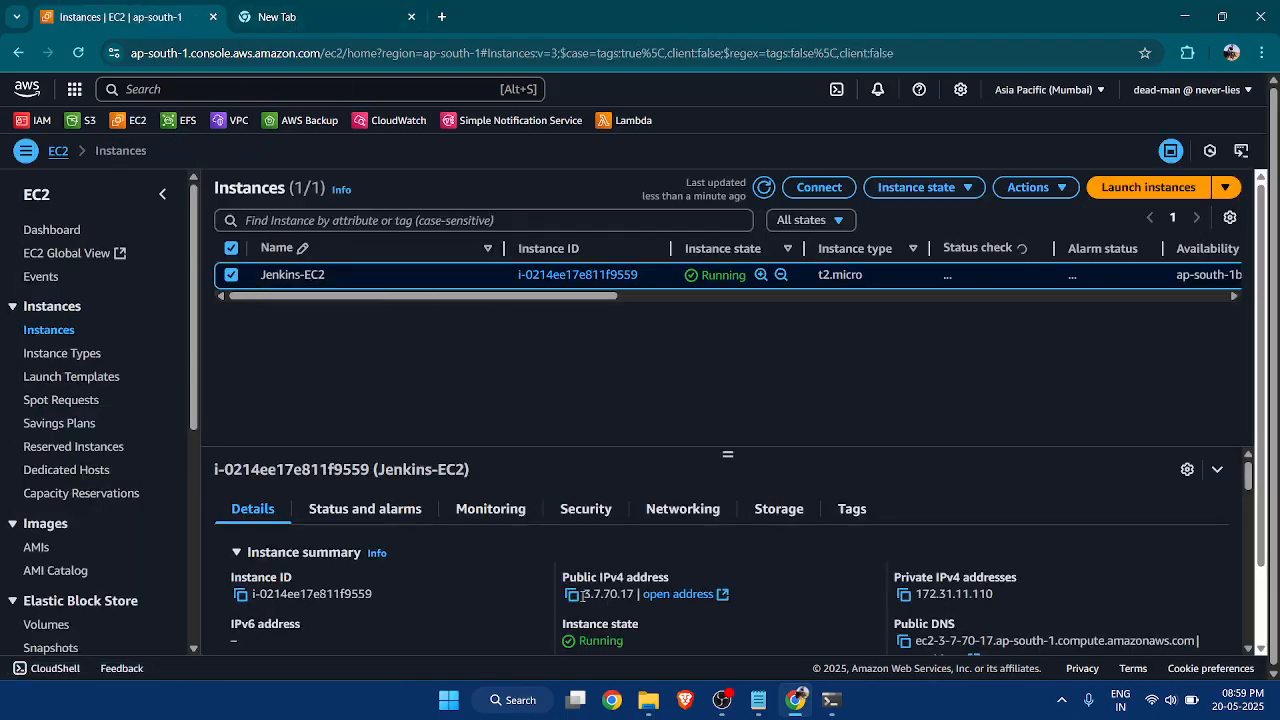
{"action": "left_click", "coordinate": [572, 596]}
{"action": "left_click", "coordinate": [290, 17]}
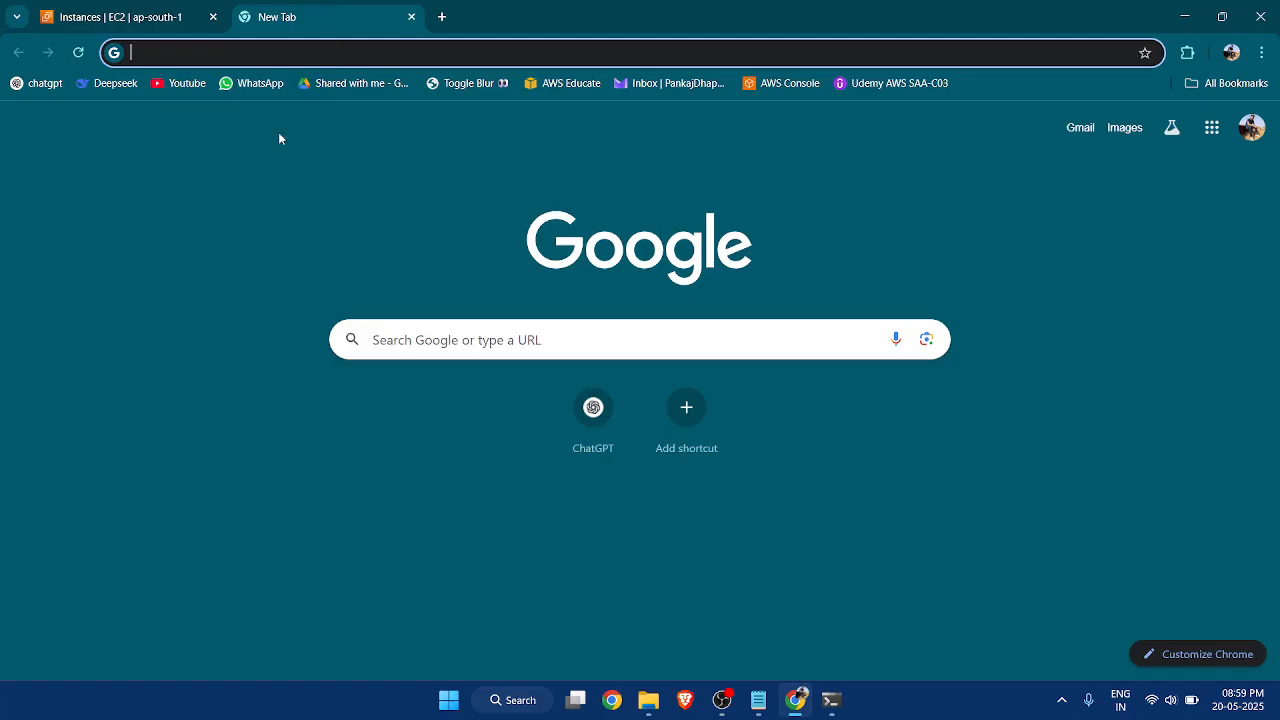
{"action": "type", "text": "http:"}
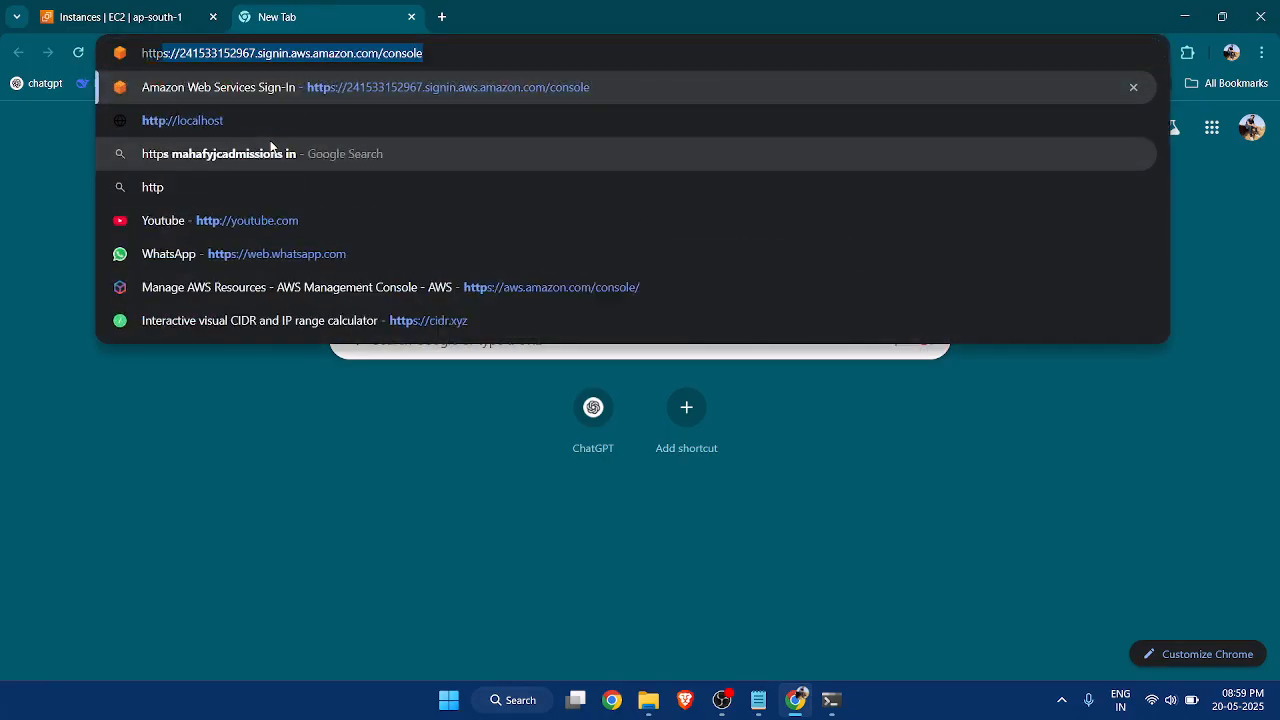
{"action": "type", "text": "//"}
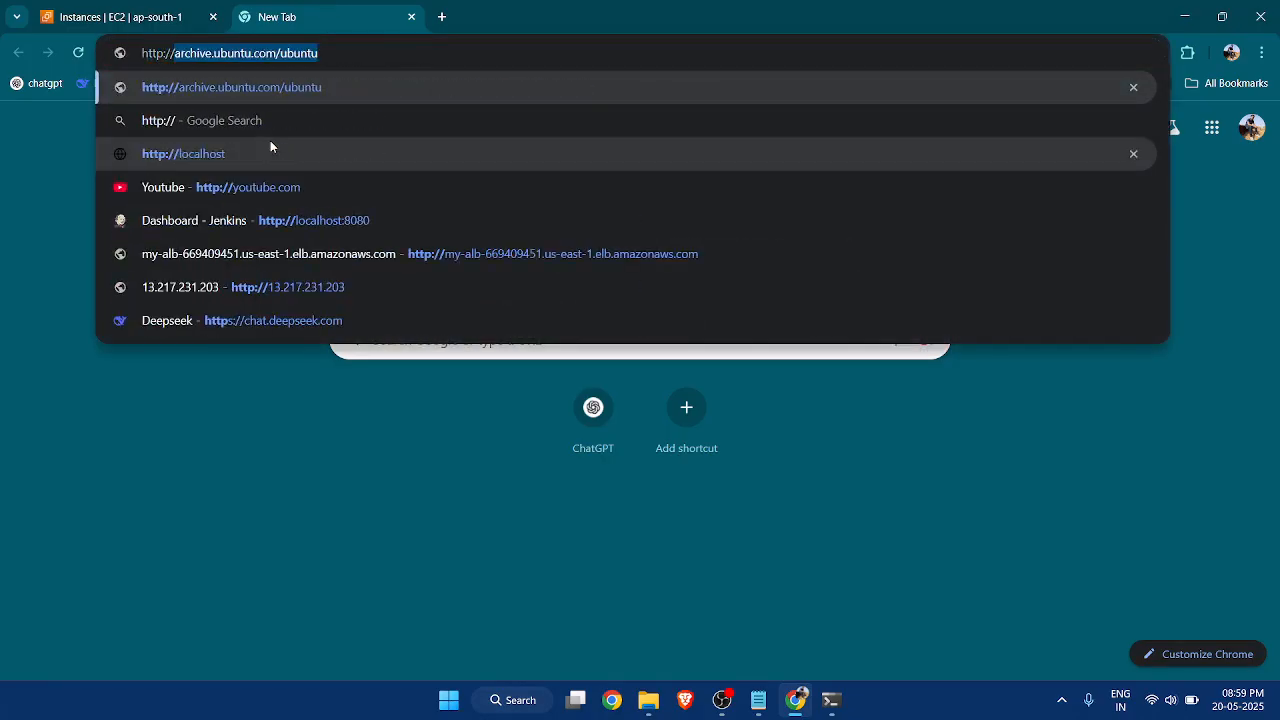
{"action": "key", "text": "ctrl+v"}
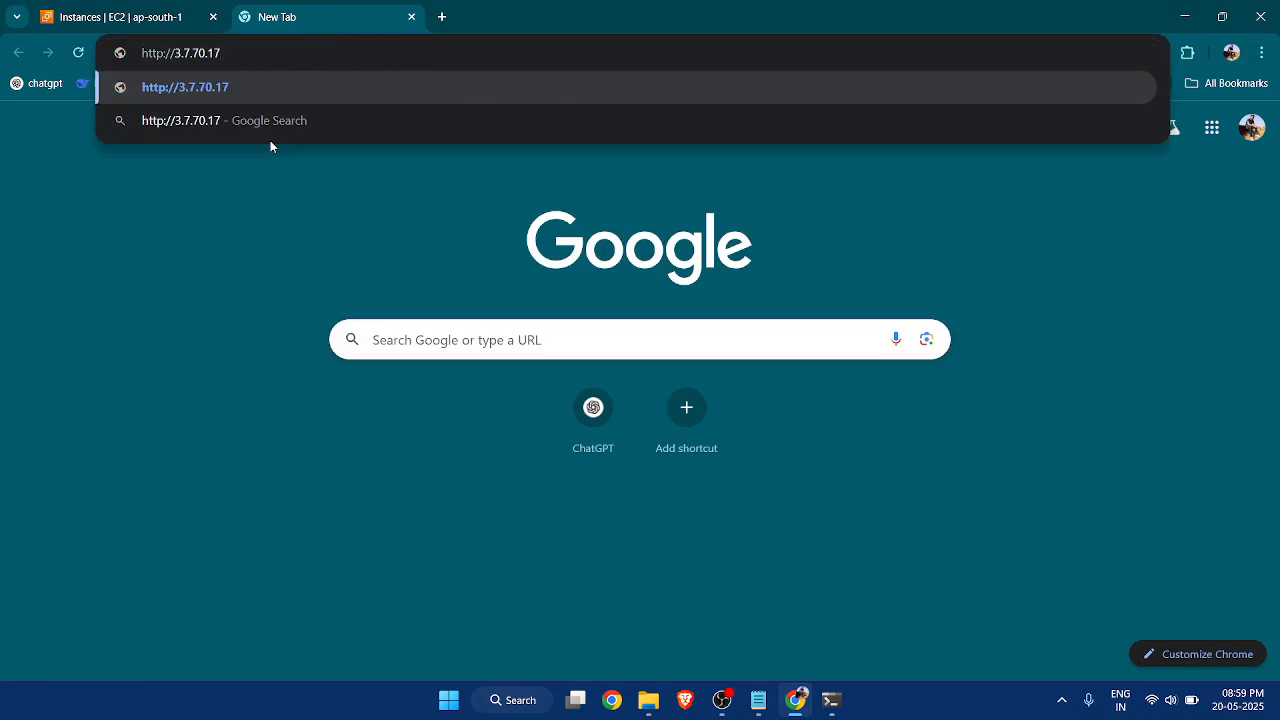
{"action": "type", "text": ":8080"}
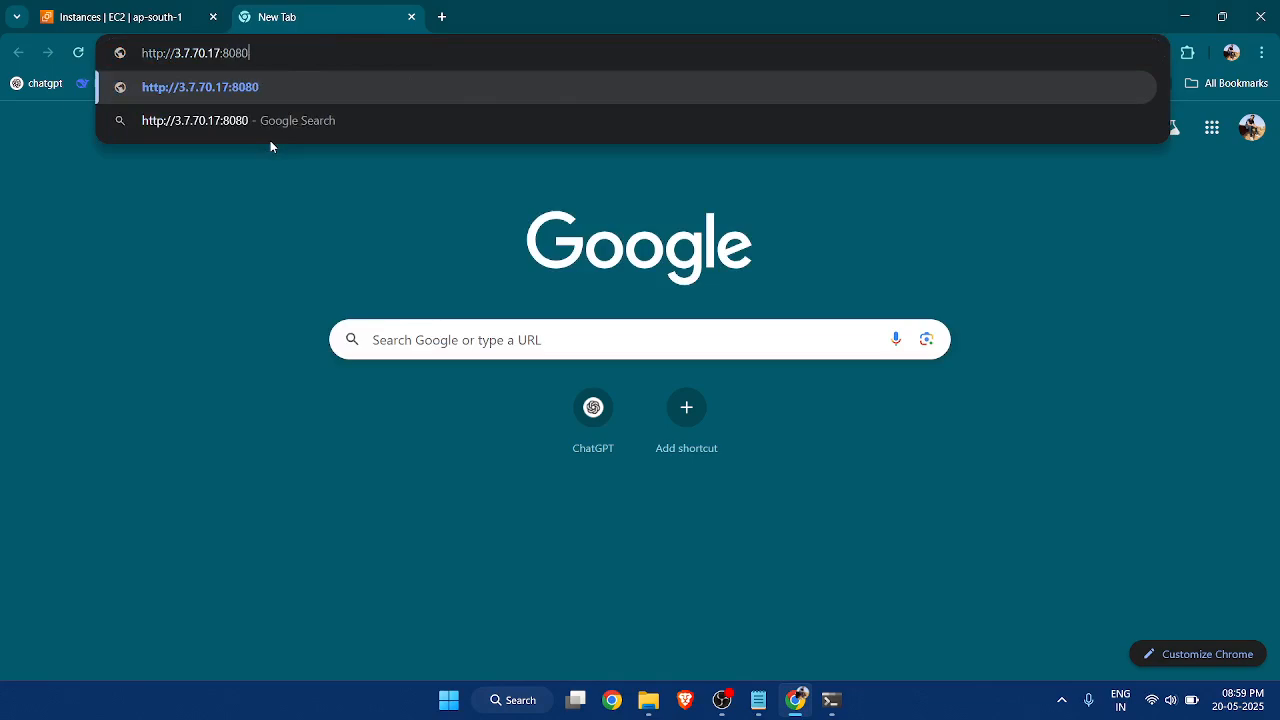
{"action": "key", "text": "Return"}
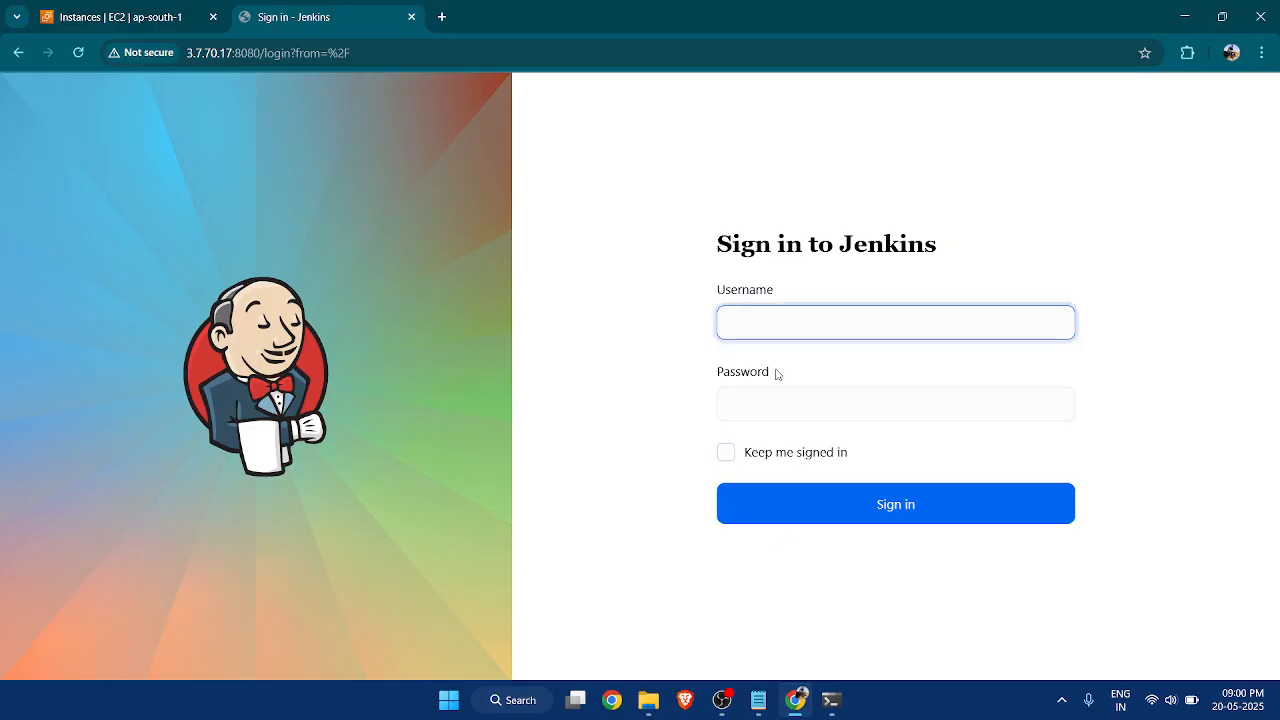
Sign in to Jenkins with the account's username and password.
{"action": "type", "text": "nkaj"}
{"action": "left_click", "coordinate": [802, 393]}
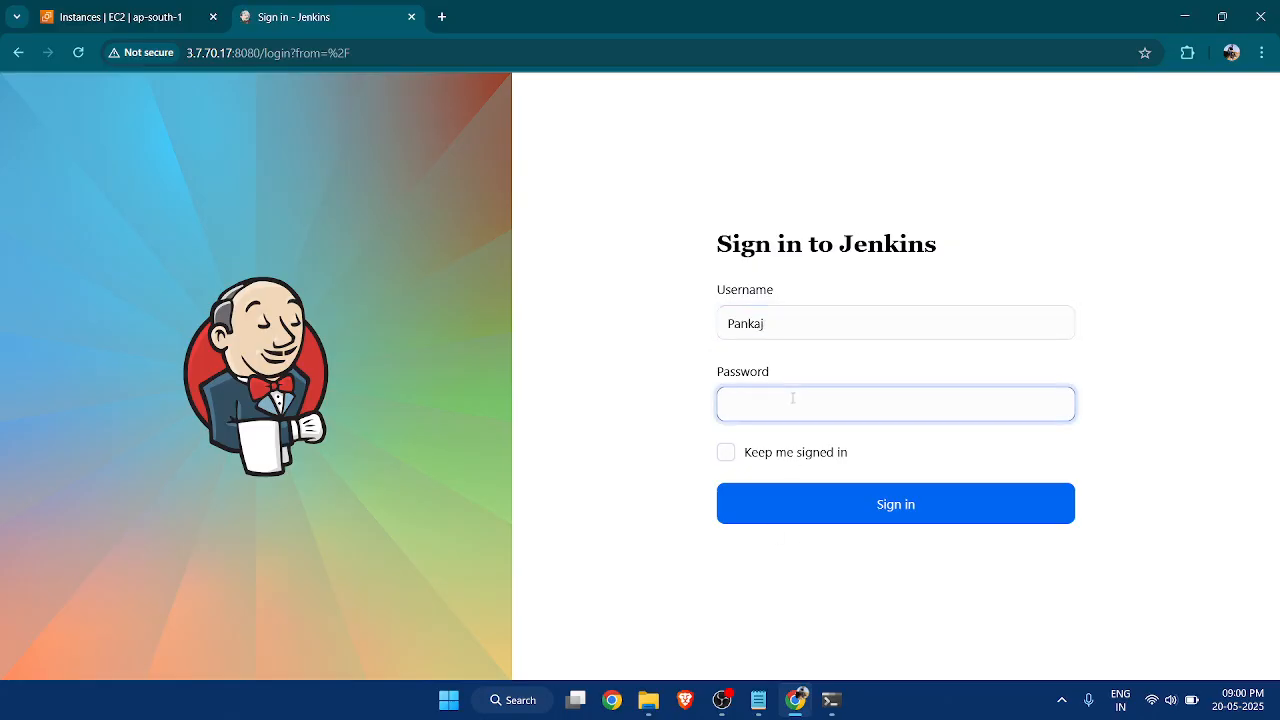
{"action": "type", "text": "••••••••••"}
{"action": "left_click", "coordinate": [820, 505]}
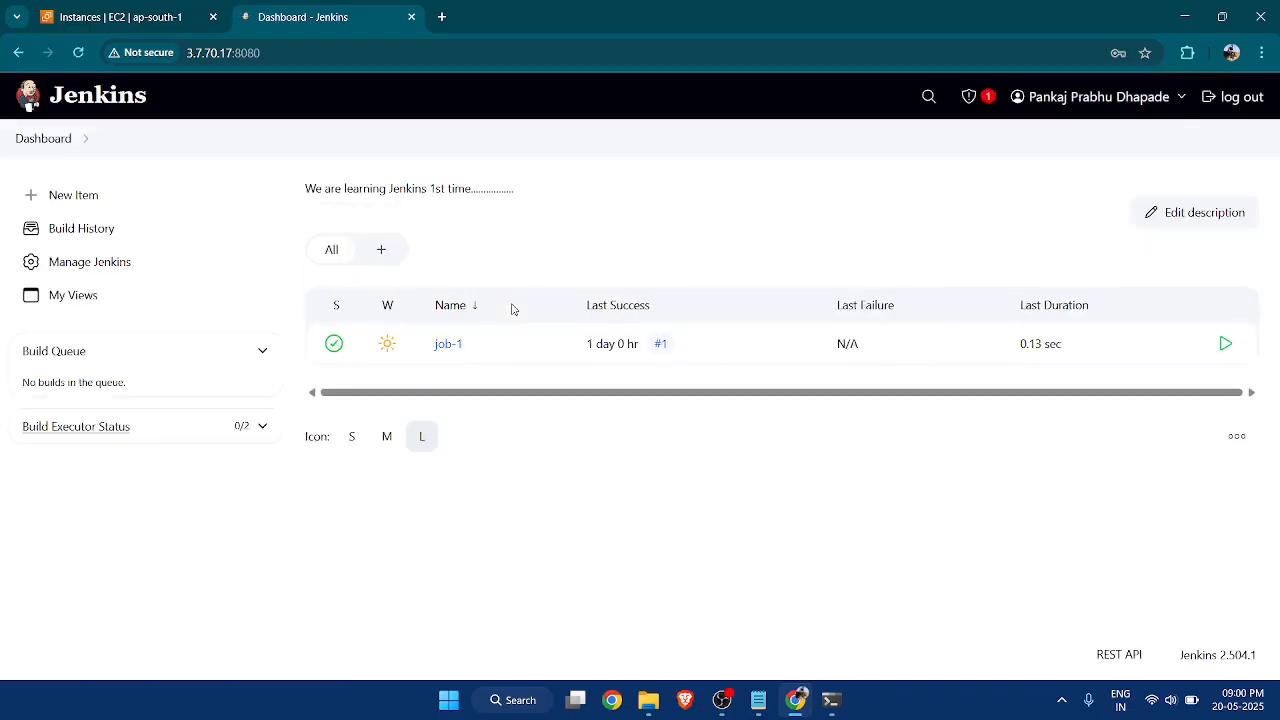
Examine the dashboard columns and job-1's weather report, and switch to the weather icon notes in Notepad.
{"action": "left_click", "coordinate": [1057, 313]}
{"action": "left_click", "coordinate": [786, 305]}
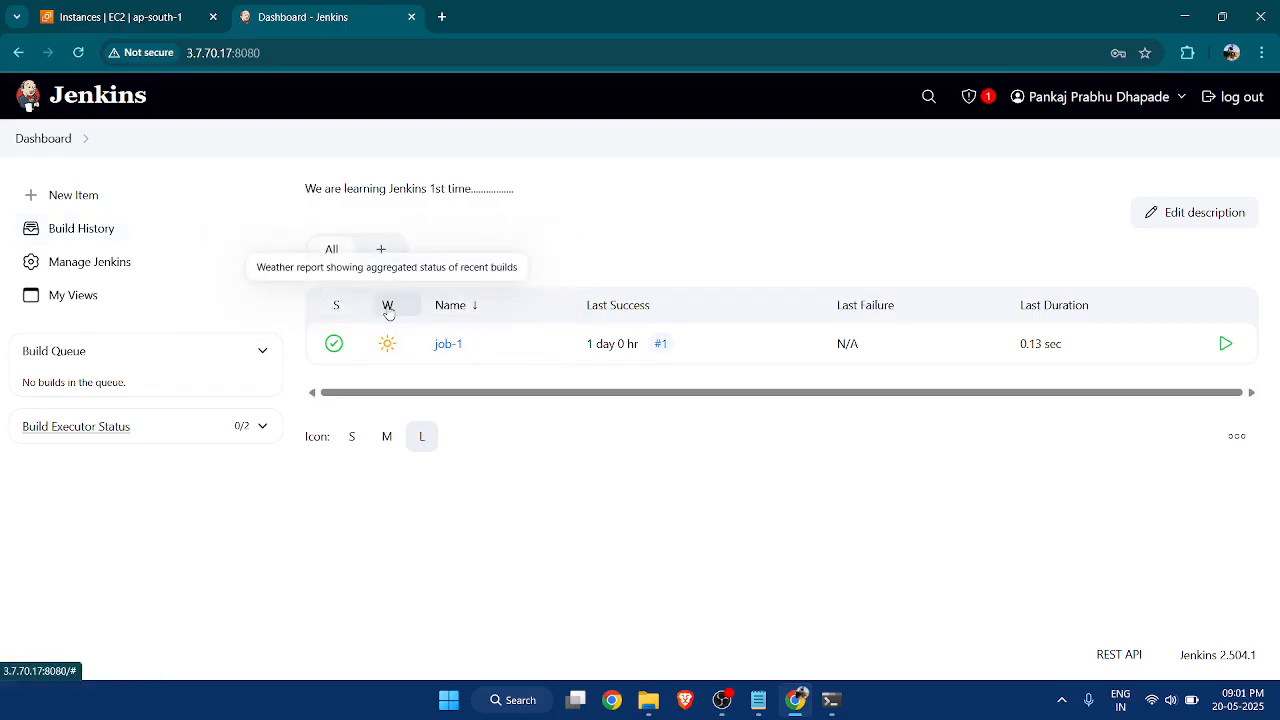
{"action": "mouse_move", "coordinate": [385, 341]}
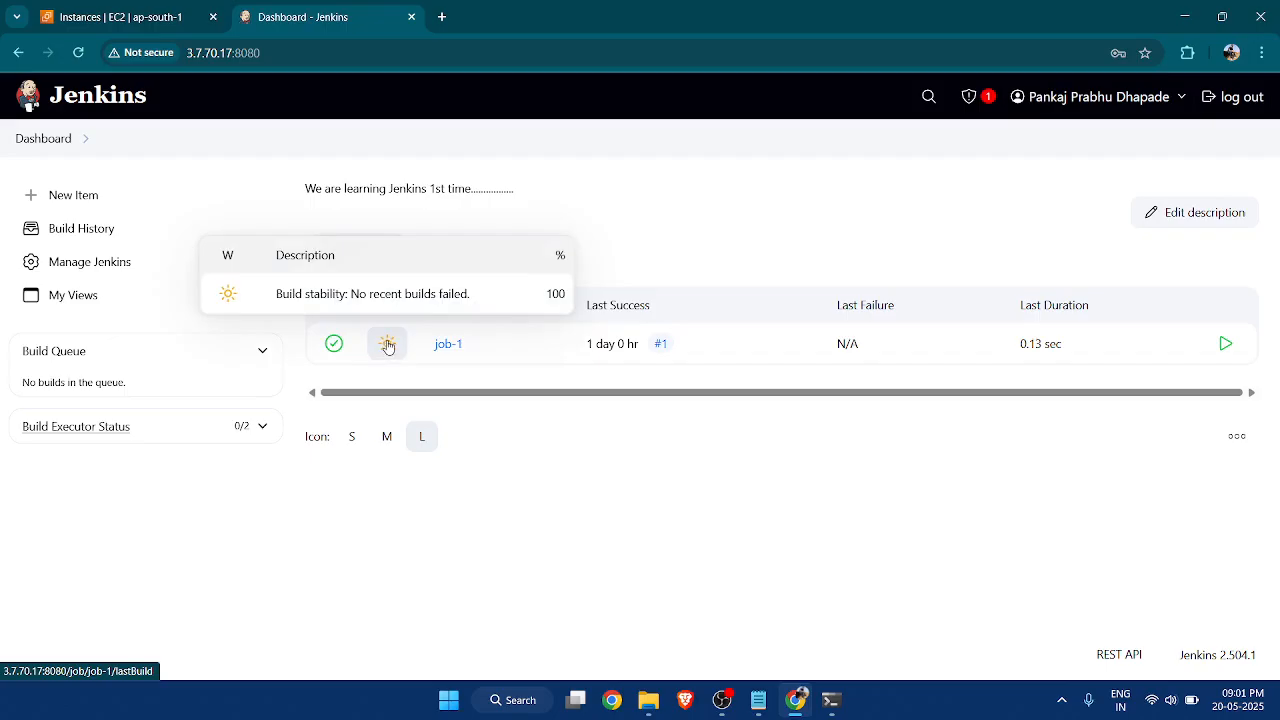
{"action": "mouse_move", "coordinate": [399, 348]}
{"action": "left_click", "coordinate": [758, 700]}
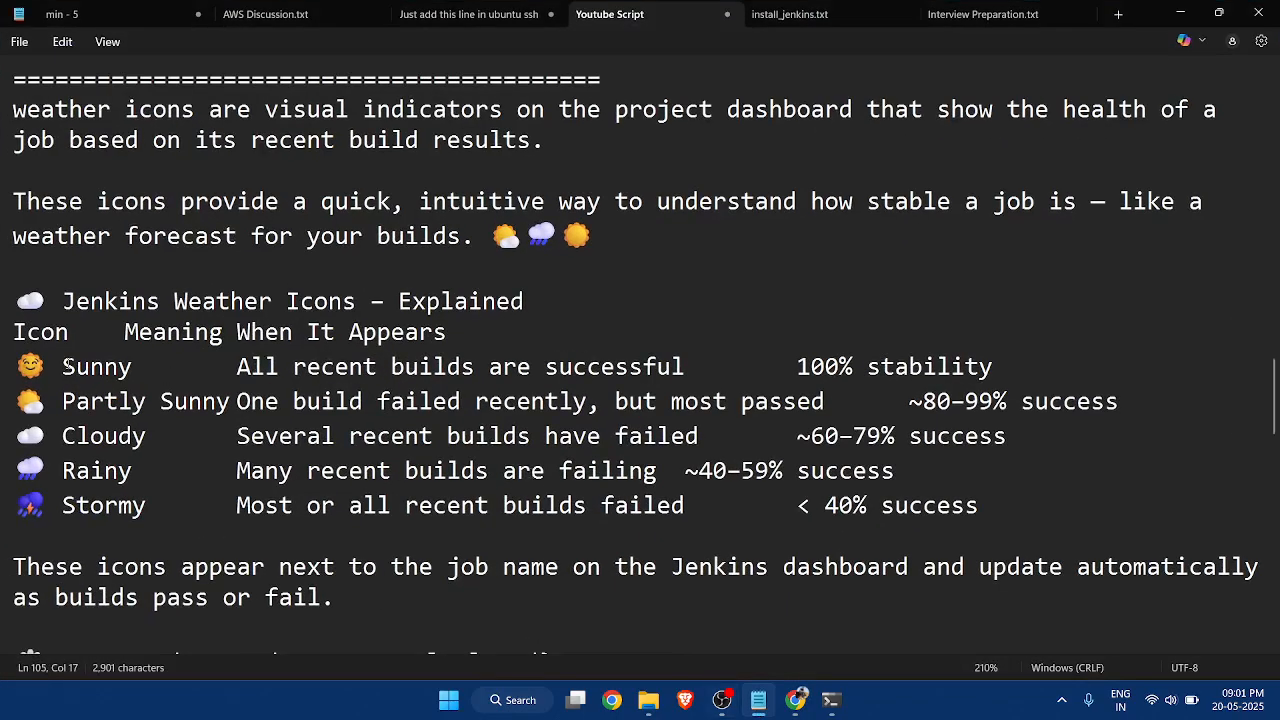
Examine the weather icon definition and the Sunny and Partly Sunny entries in the notes, and compare them with the Jenkins dashboard.
{"action": "left_click_drag", "start_coordinate": [64, 366], "coordinate": [134, 366]}
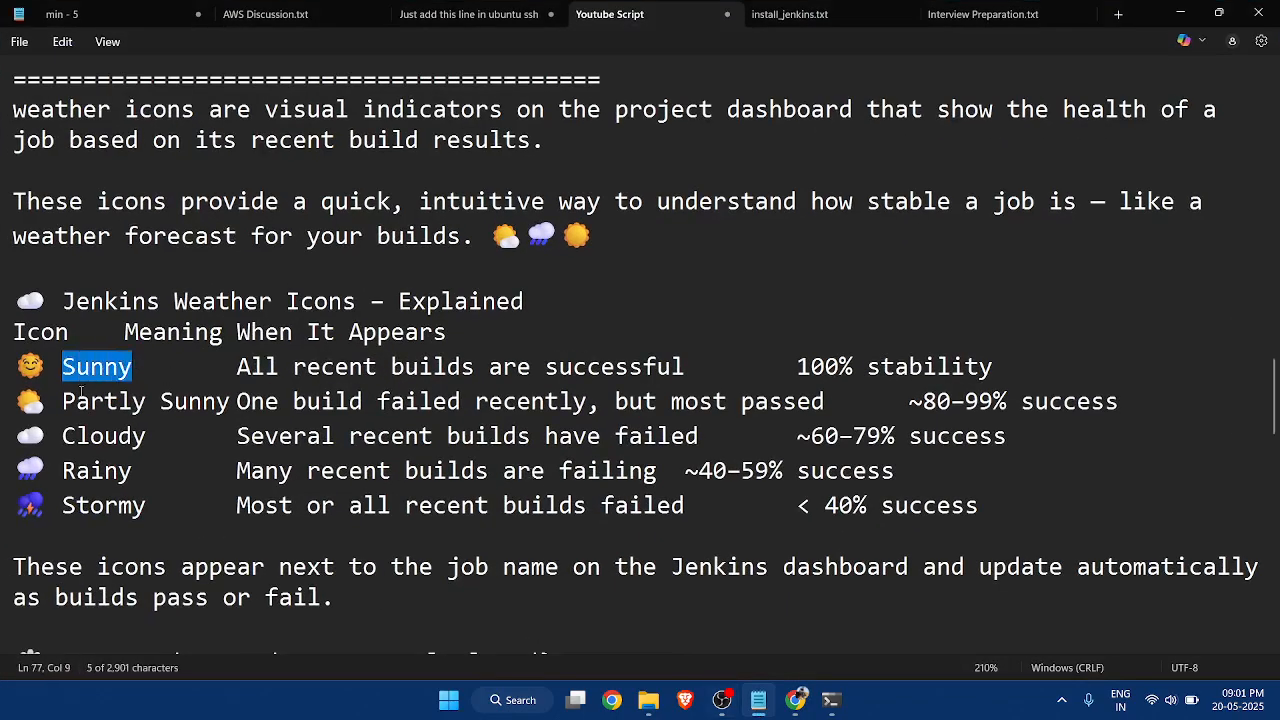
{"action": "left_click_drag", "start_coordinate": [70, 401], "coordinate": [236, 401]}
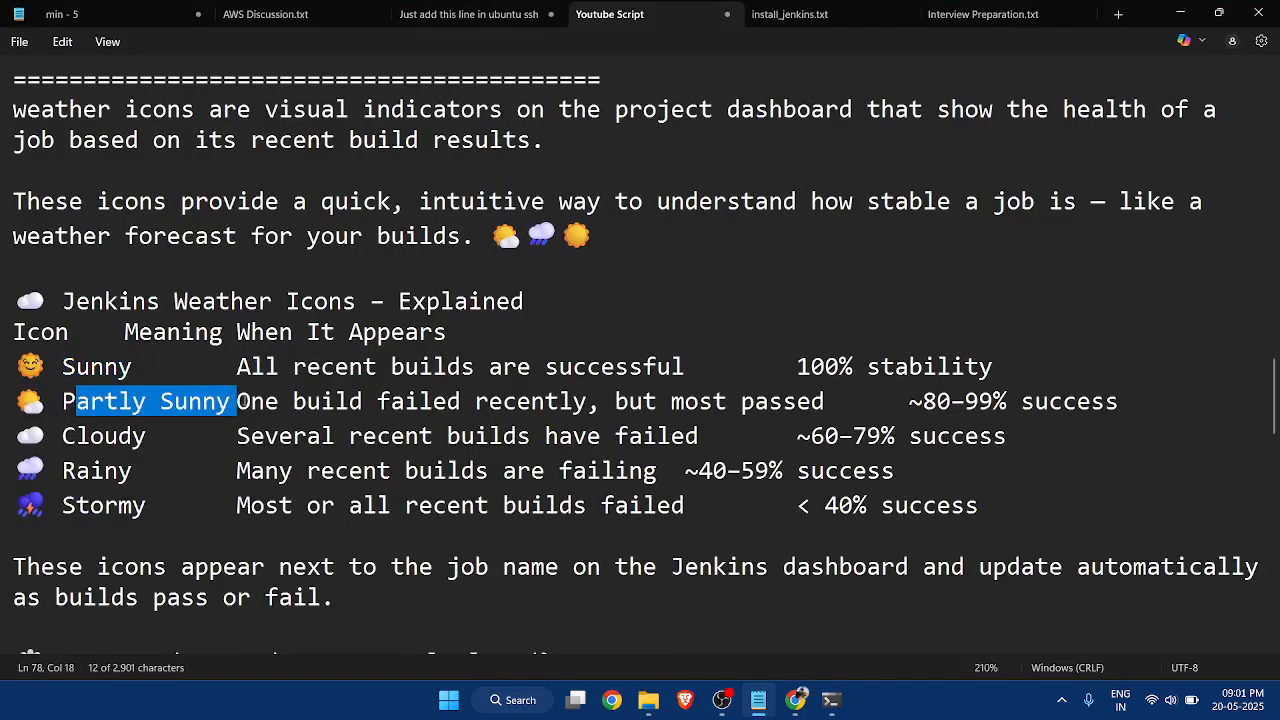
{"action": "left_click", "coordinate": [143, 433]}
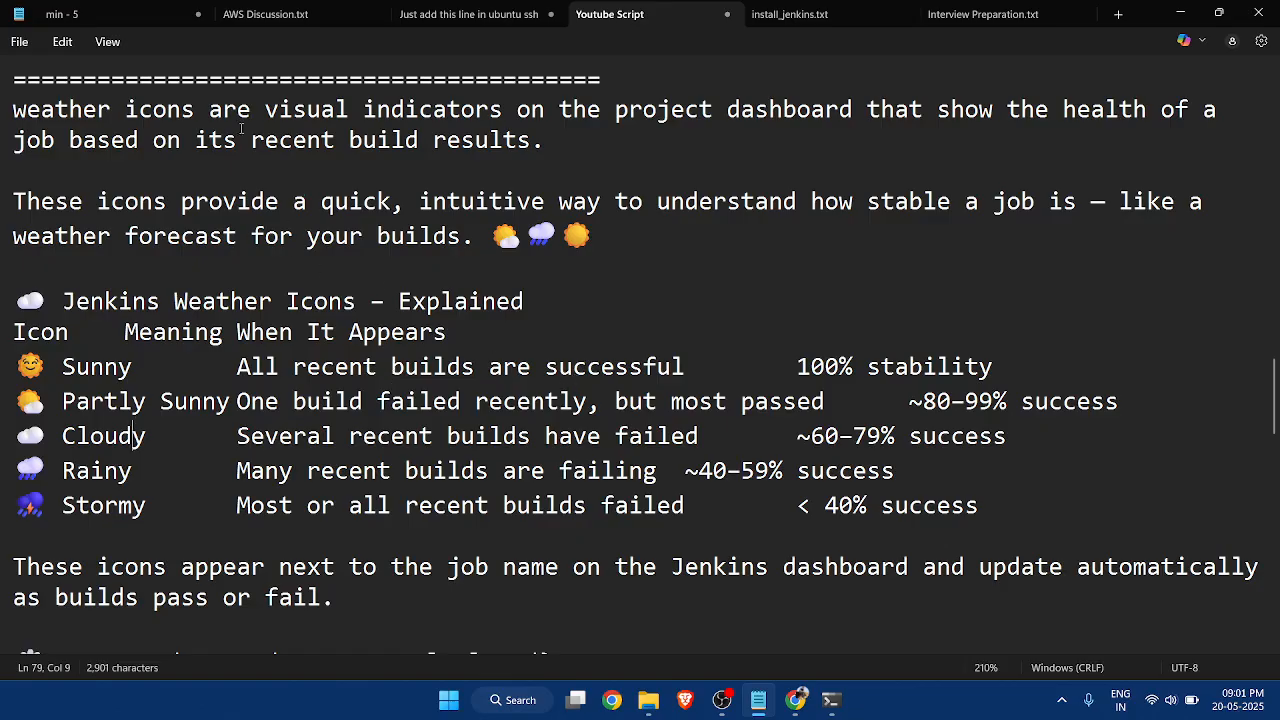
{"action": "left_click_drag", "start_coordinate": [264, 109], "coordinate": [860, 113]}
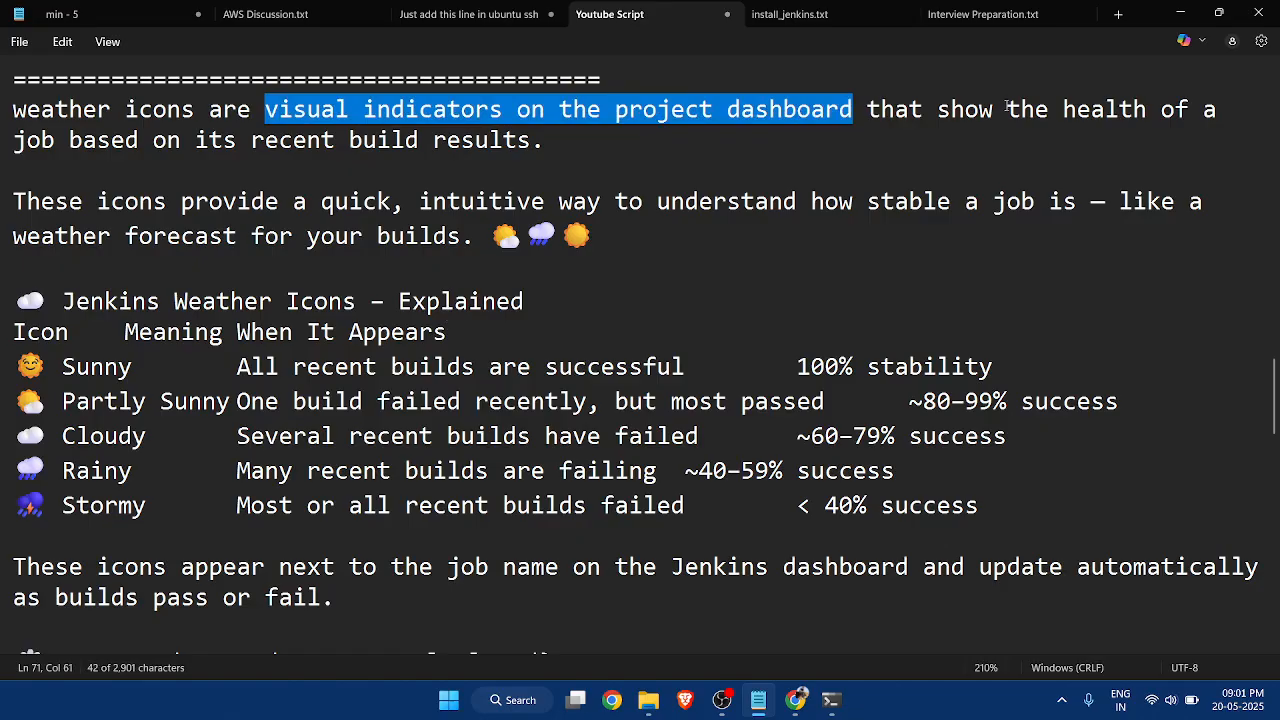
{"action": "left_click_drag", "start_coordinate": [1007, 109], "coordinate": [1218, 111]}
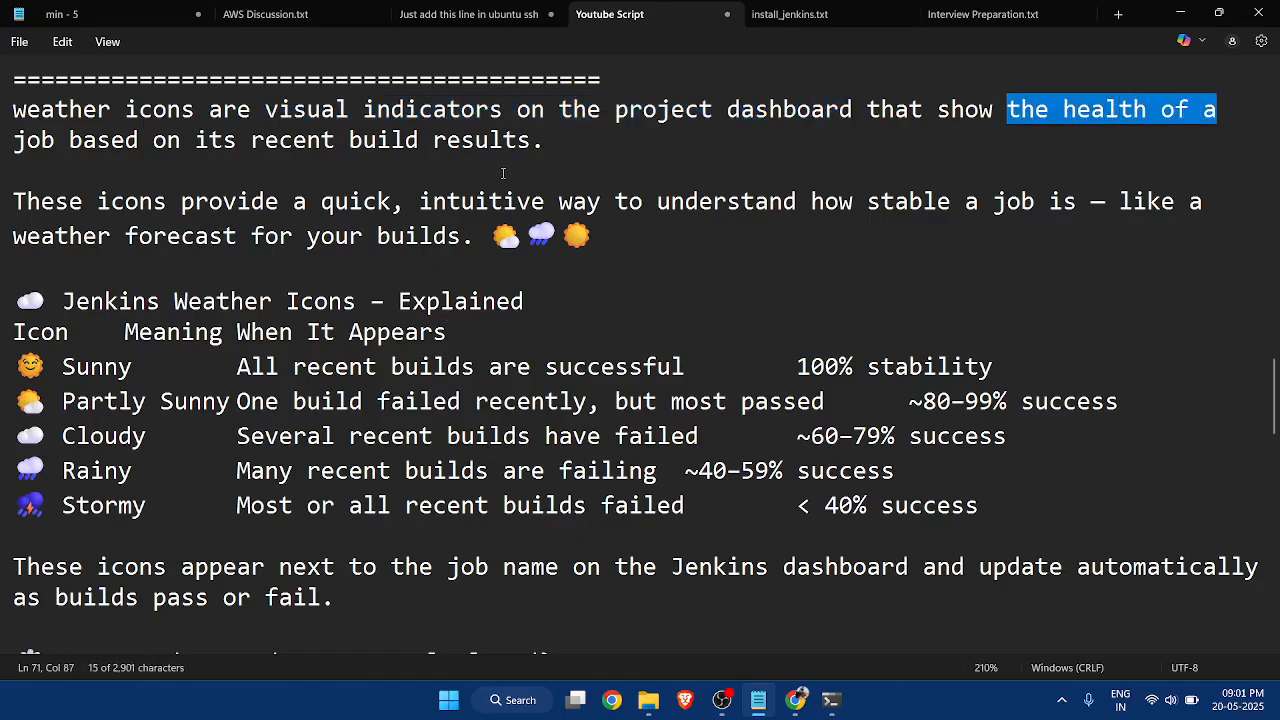
{"action": "left_click", "coordinate": [426, 146]}
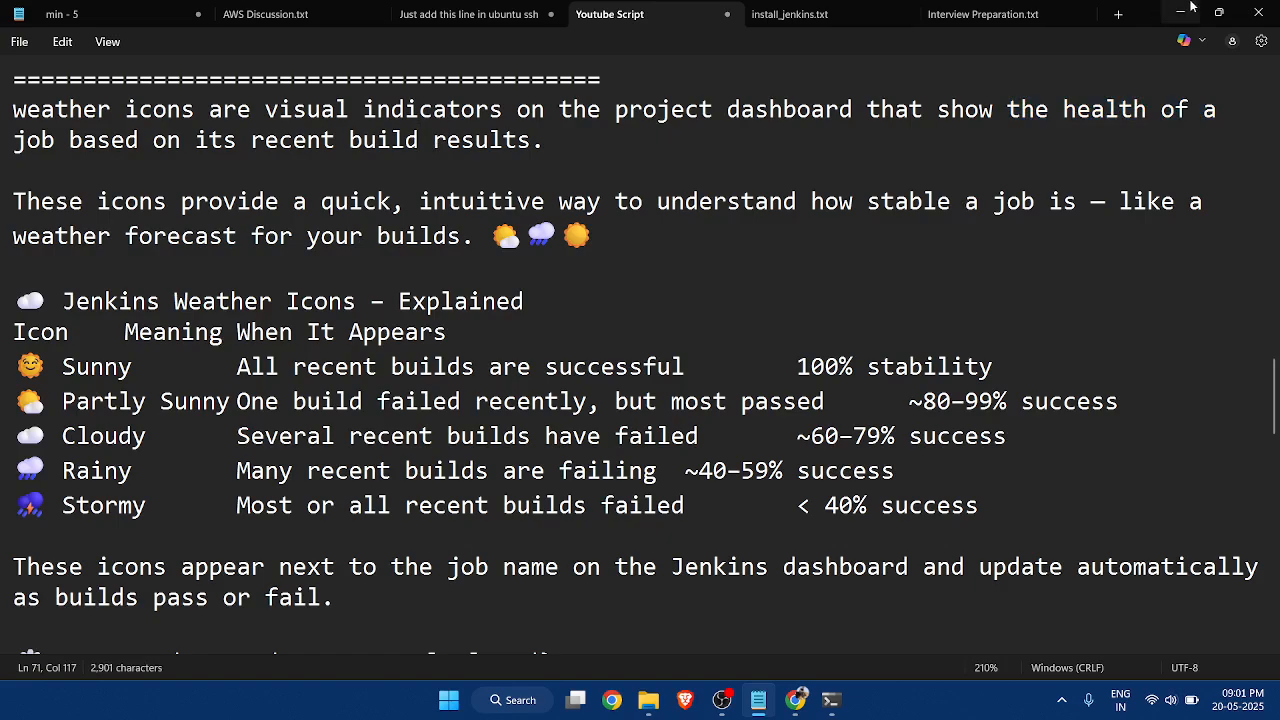
{"action": "key", "text": "alt+Tab"}
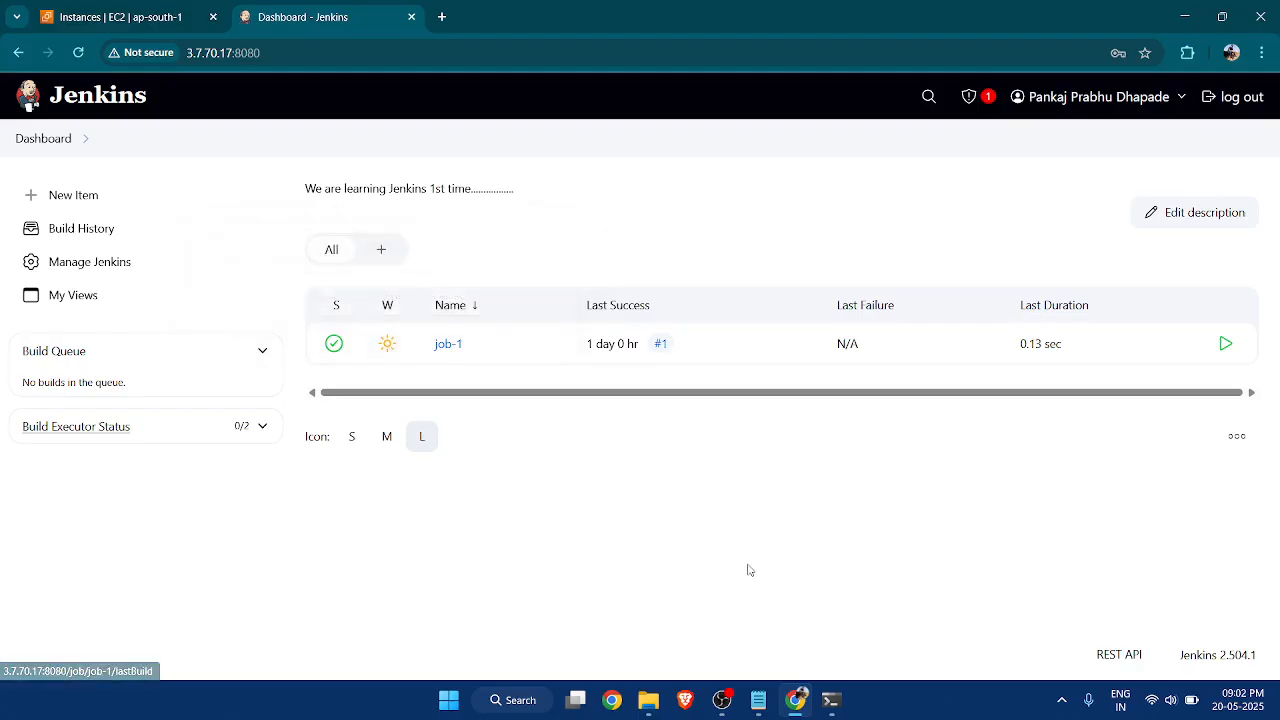
{"action": "left_click", "coordinate": [758, 700]}
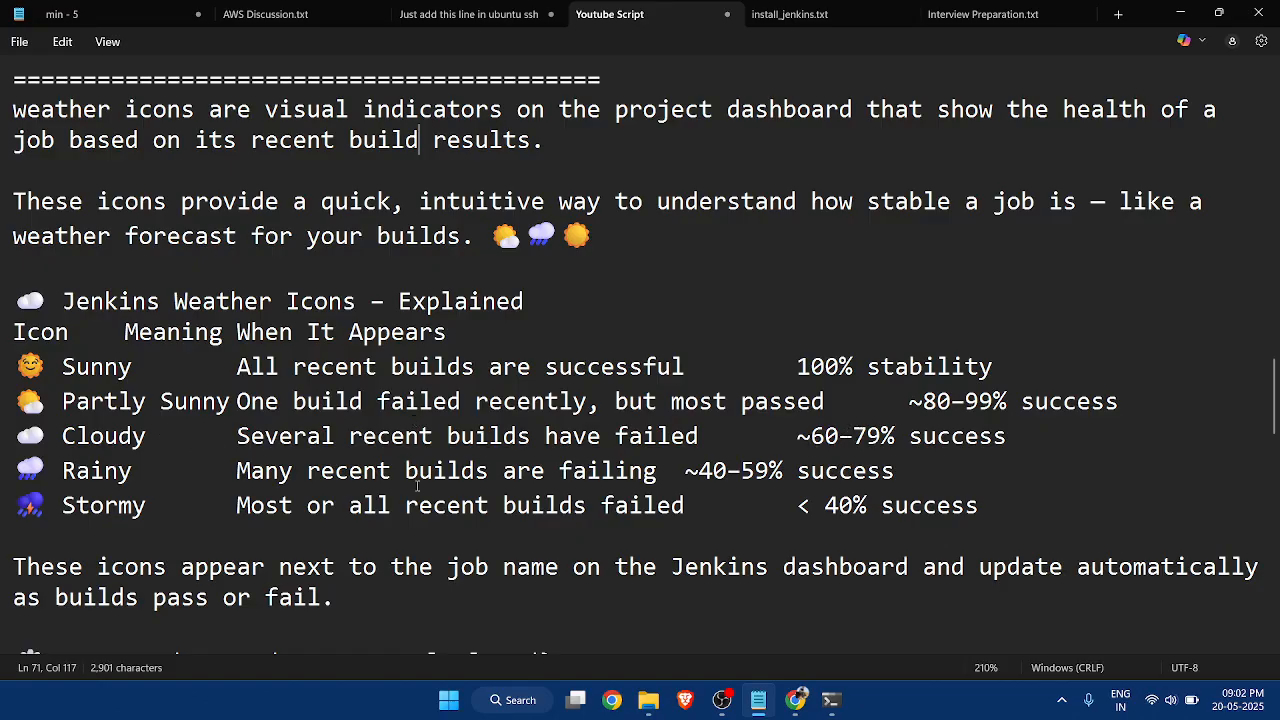
Return to Jenkins in the browser, open job-1, and open its configuration page.
{"action": "left_click", "coordinate": [795, 700]}
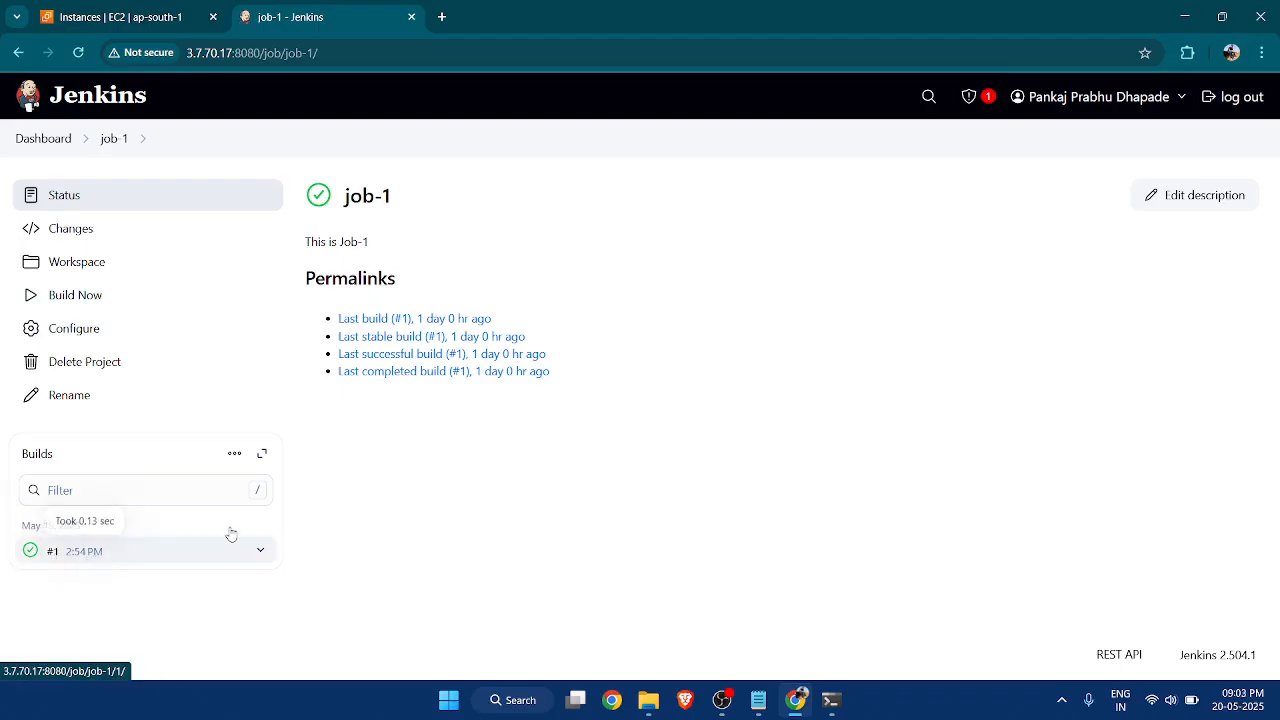
{"action": "left_click_drag", "start_coordinate": [344, 198], "coordinate": [422, 200]}
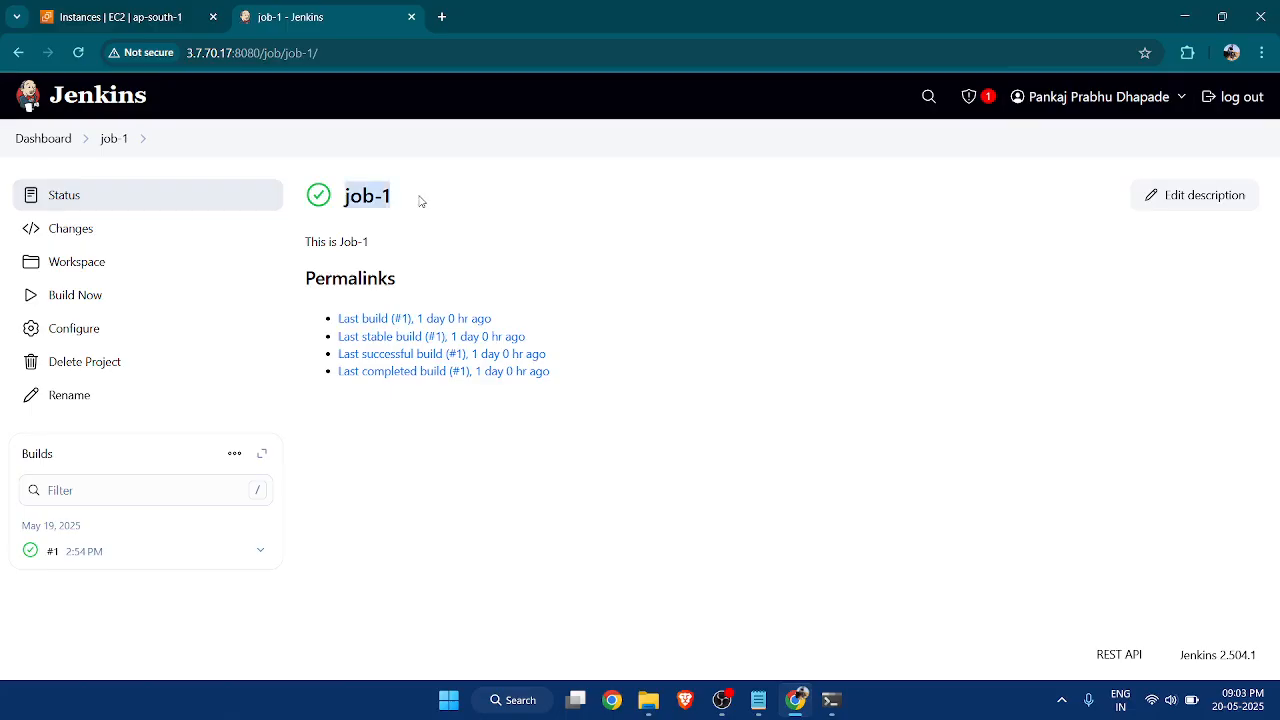
{"action": "left_click", "coordinate": [340, 518]}
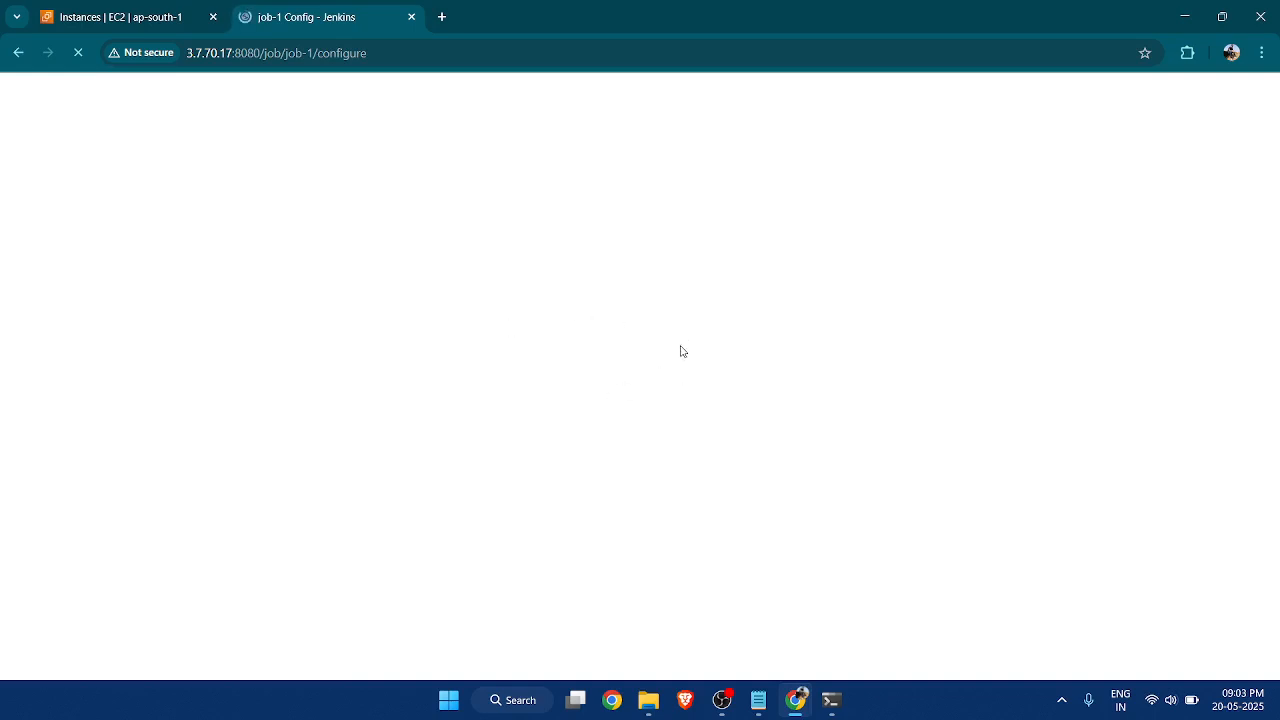
Recheck the Sunny icon's entry in the Notepad notes and return to job-1's configuration in the browser.
{"action": "left_click", "coordinate": [763, 703]}
{"action": "left_click", "coordinate": [76, 368]}
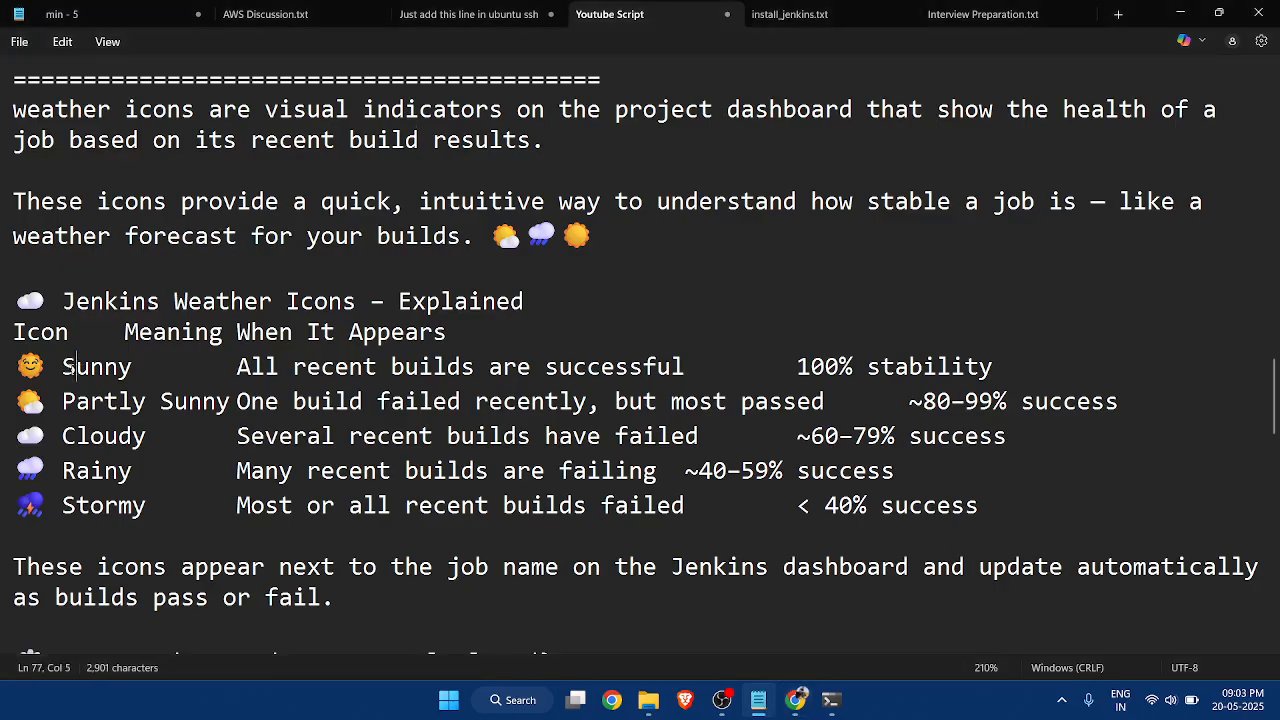
{"action": "left_click_drag", "start_coordinate": [76, 368], "coordinate": [120, 368]}
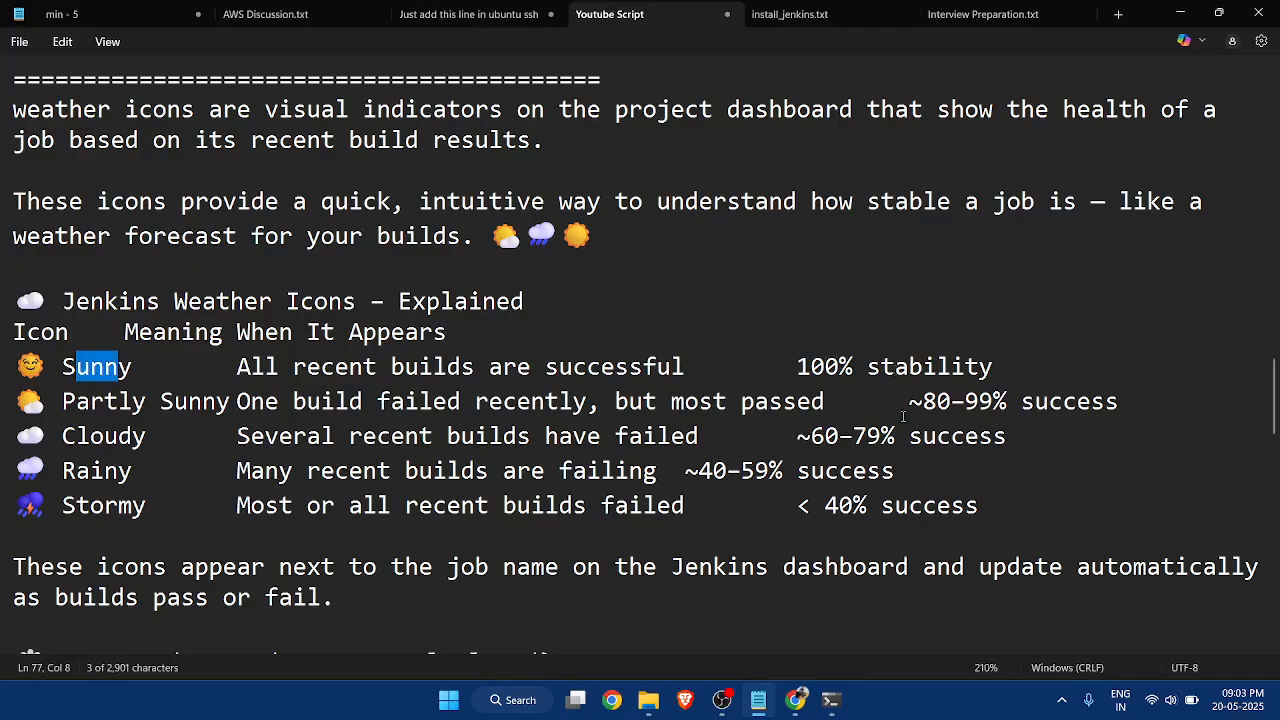
{"action": "left_click", "coordinate": [1180, 13]}
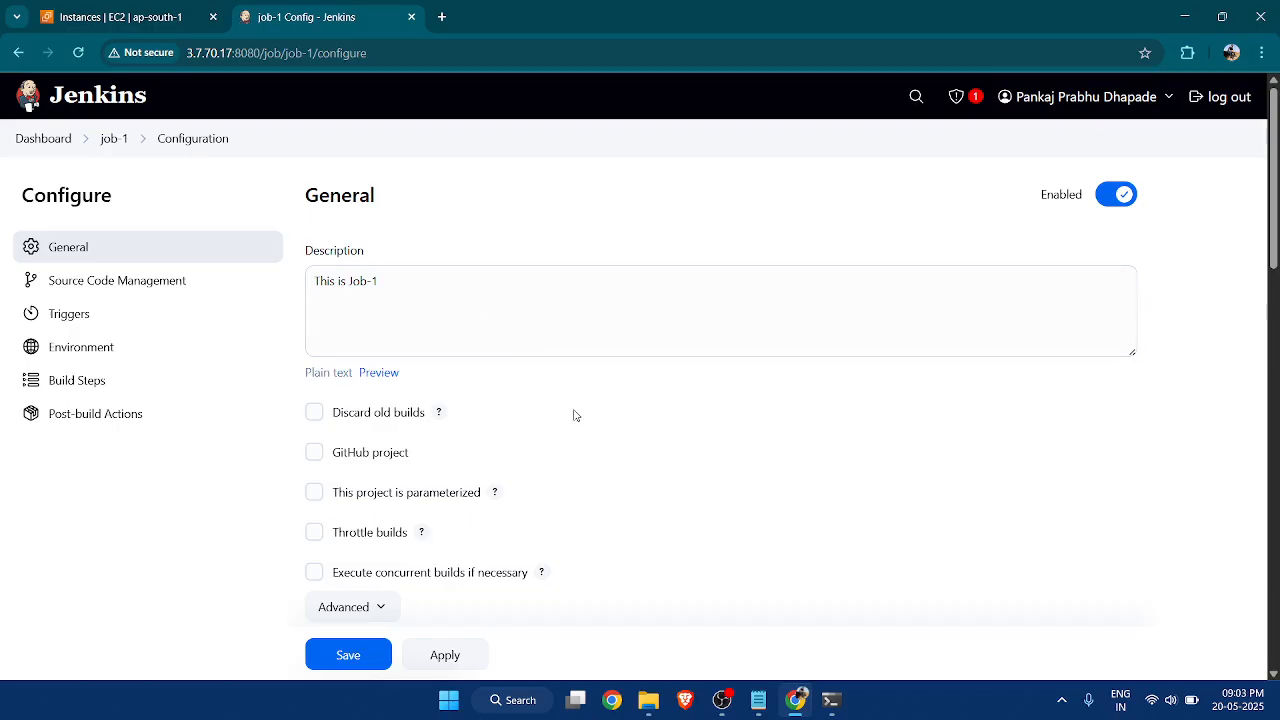
Misspell echo as "eho" in job-1's Execute shell command and save the configuration.
{"action": "scroll", "coordinate": [575, 415], "scroll_direction": "down", "scroll_amount": 1}
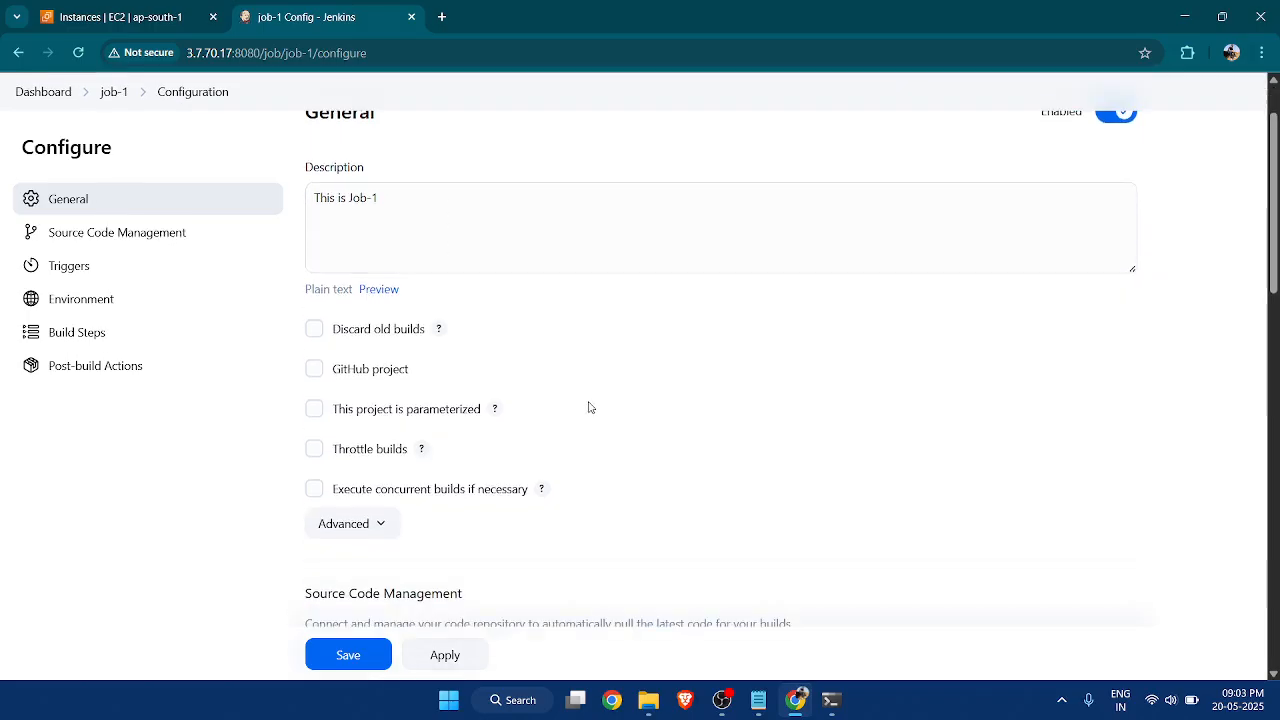
{"action": "scroll", "coordinate": [556, 435], "scroll_direction": "down", "scroll_amount": 3}
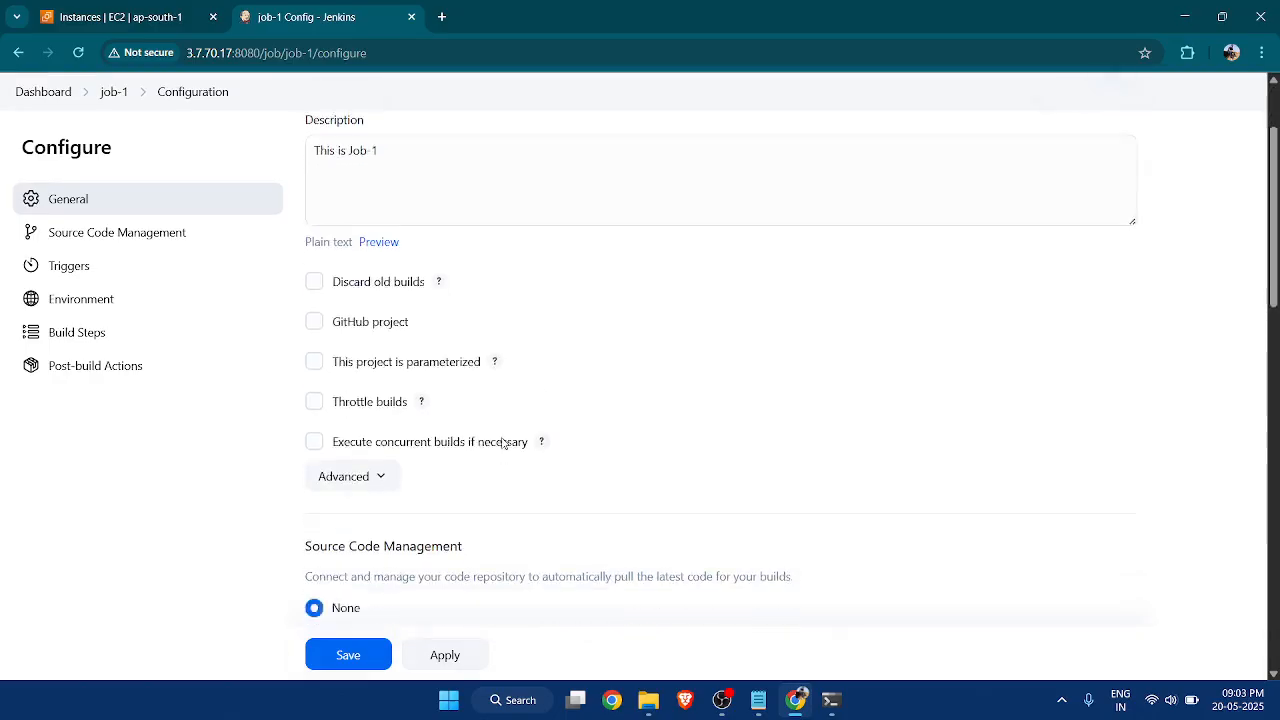
{"action": "scroll", "coordinate": [594, 417], "scroll_direction": "down", "scroll_amount": 3}
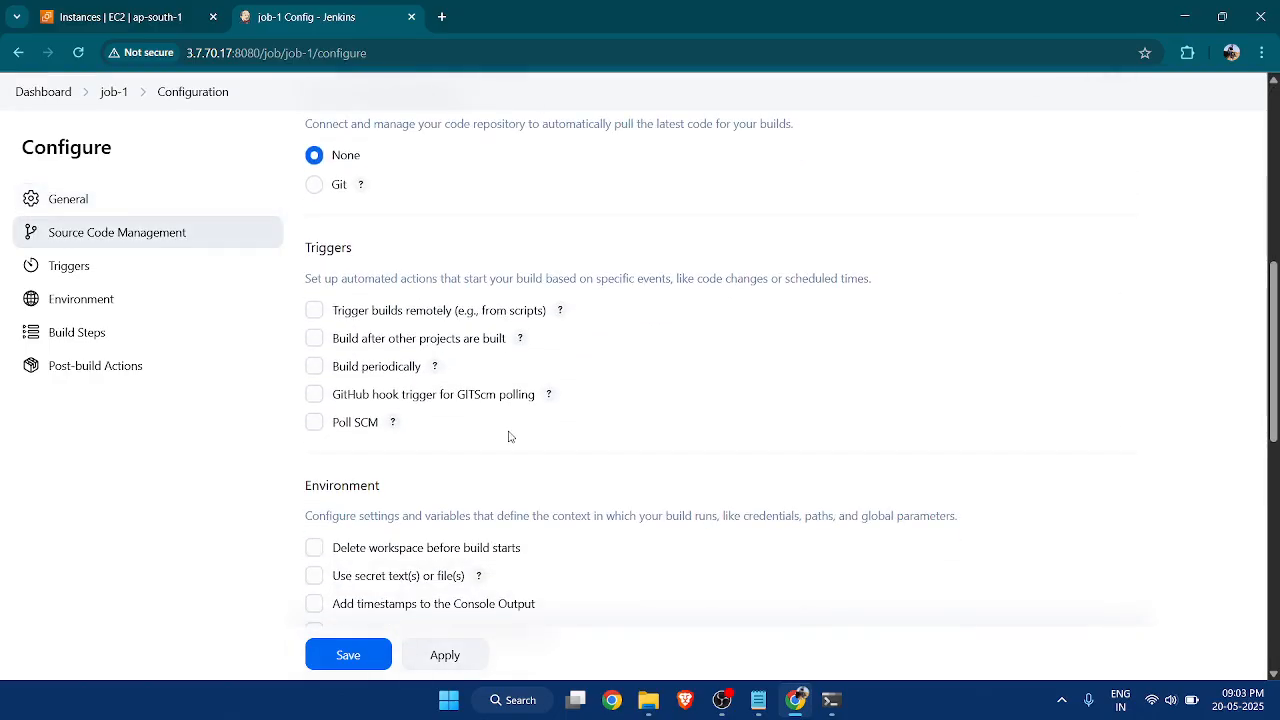
{"action": "scroll", "coordinate": [569, 426], "scroll_direction": "down", "scroll_amount": 4}
{"action": "scroll", "coordinate": [646, 383], "scroll_direction": "down", "scroll_amount": 3}
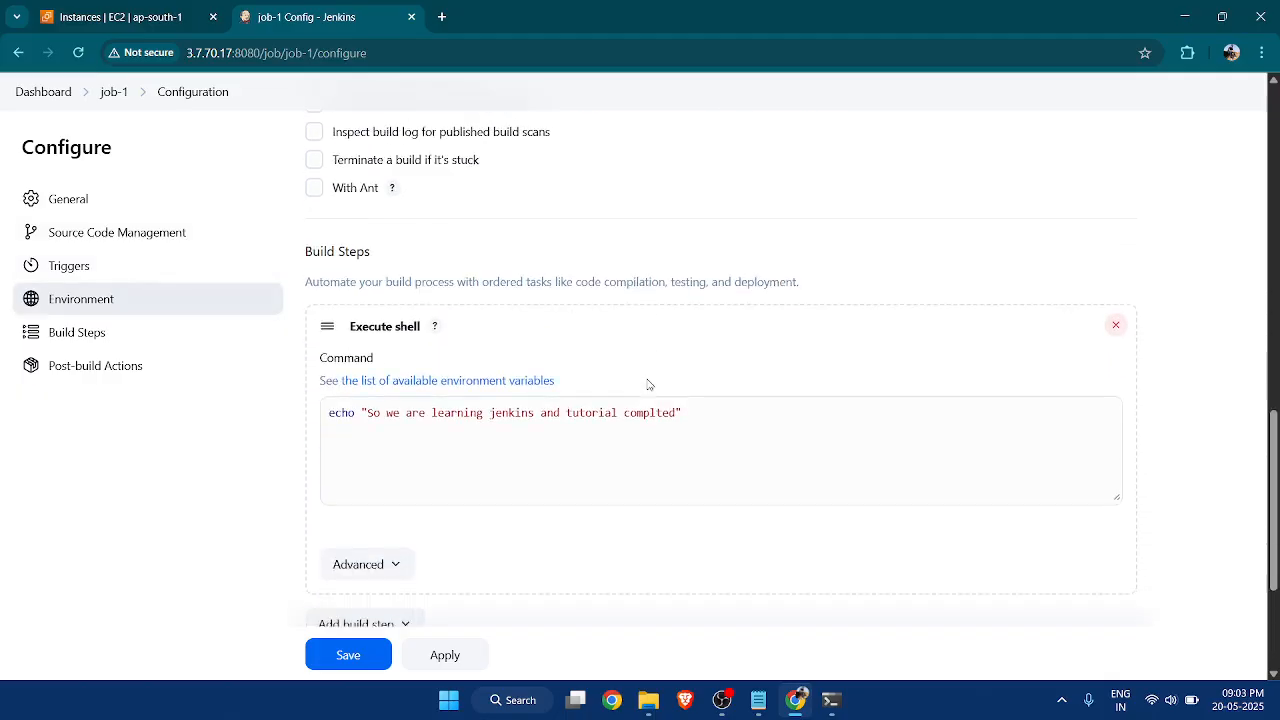
{"action": "left_click", "coordinate": [356, 333]}
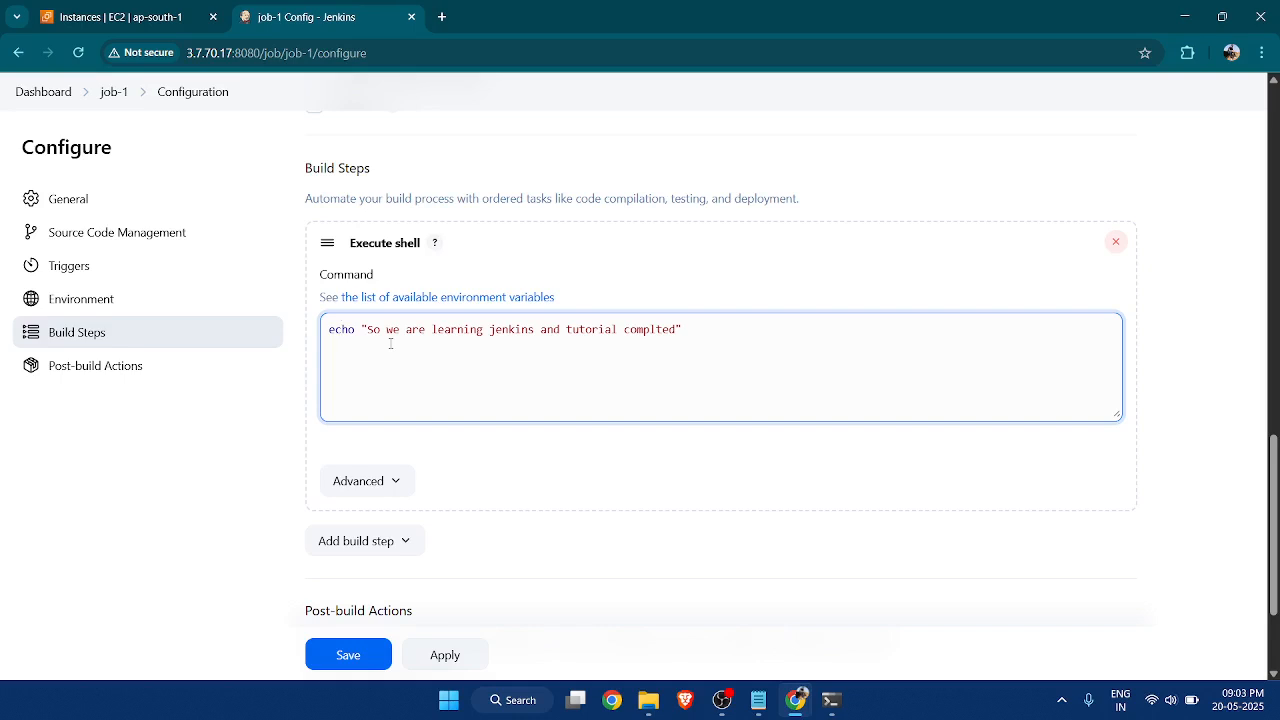
{"action": "key", "text": "BackSpace"}
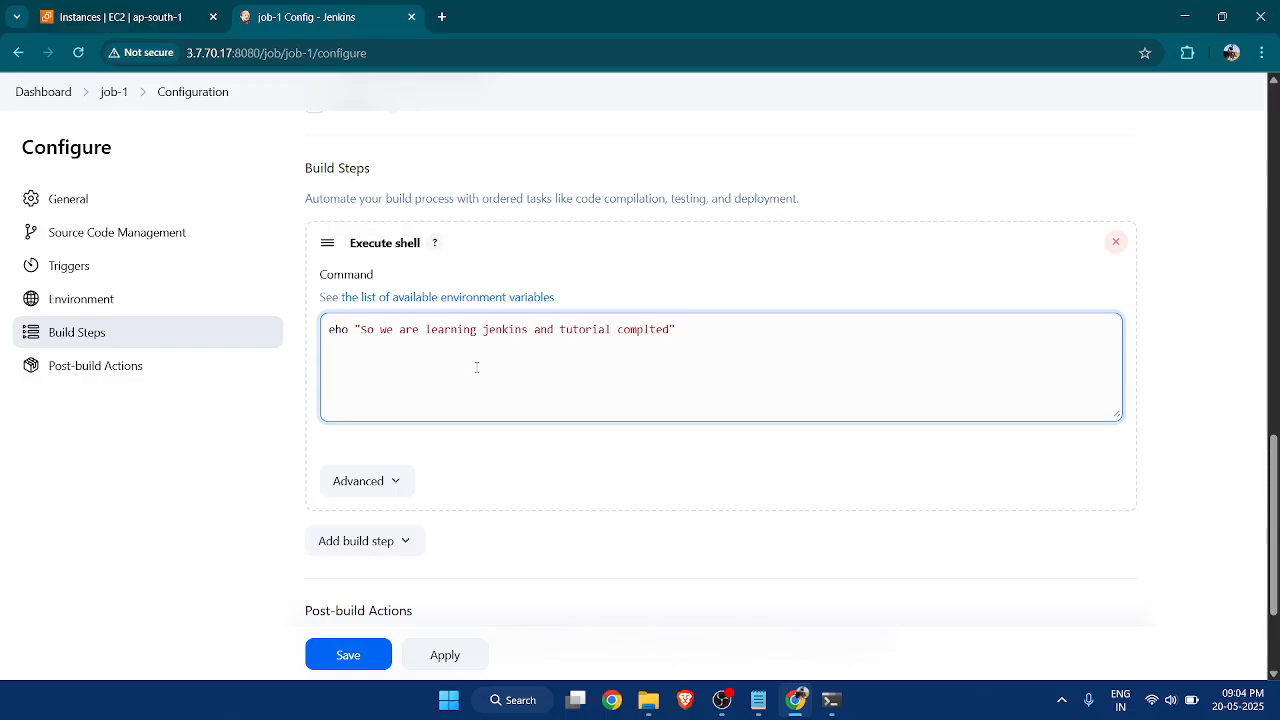
{"action": "scroll", "coordinate": [608, 408], "scroll_direction": "down", "scroll_amount": 2}
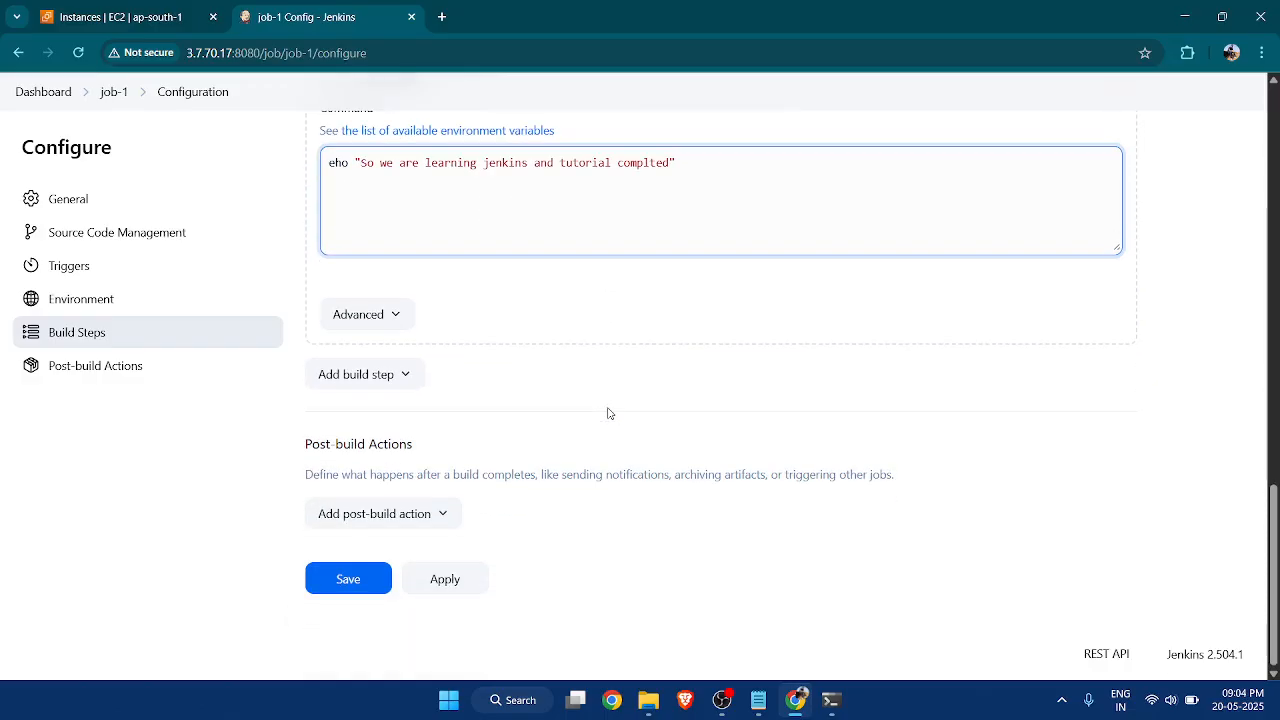
{"action": "left_click", "coordinate": [373, 582]}
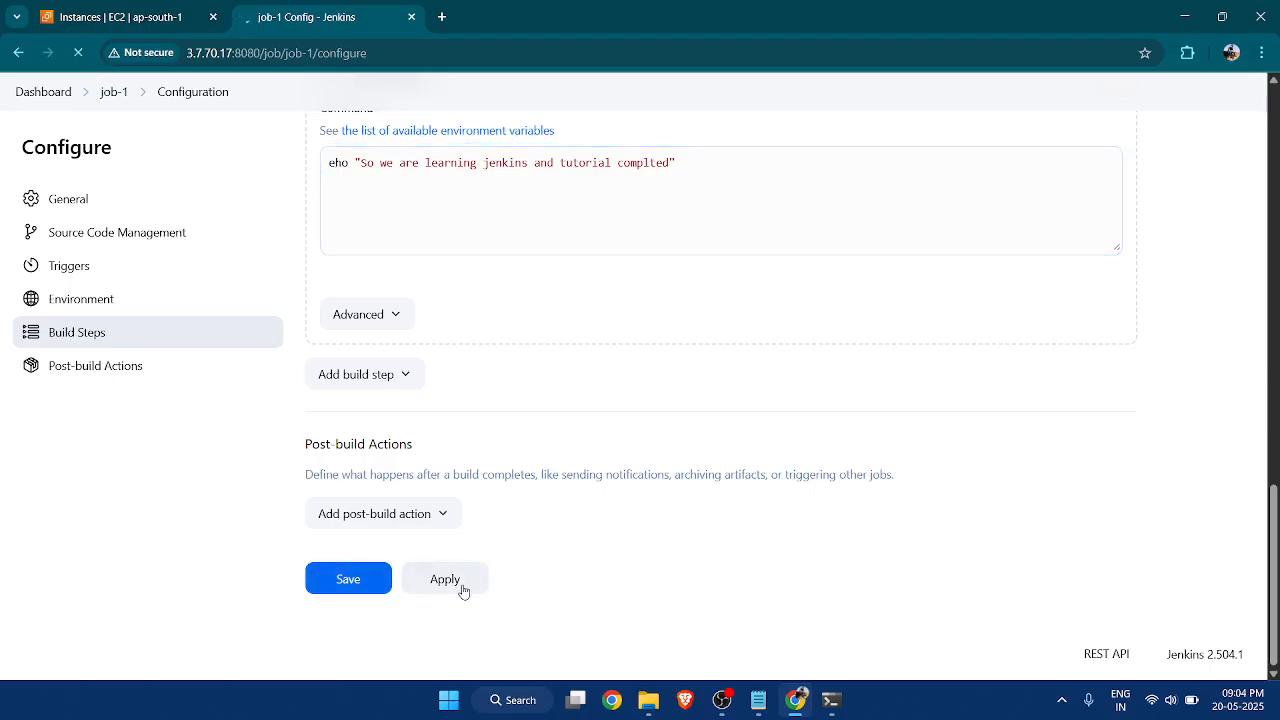
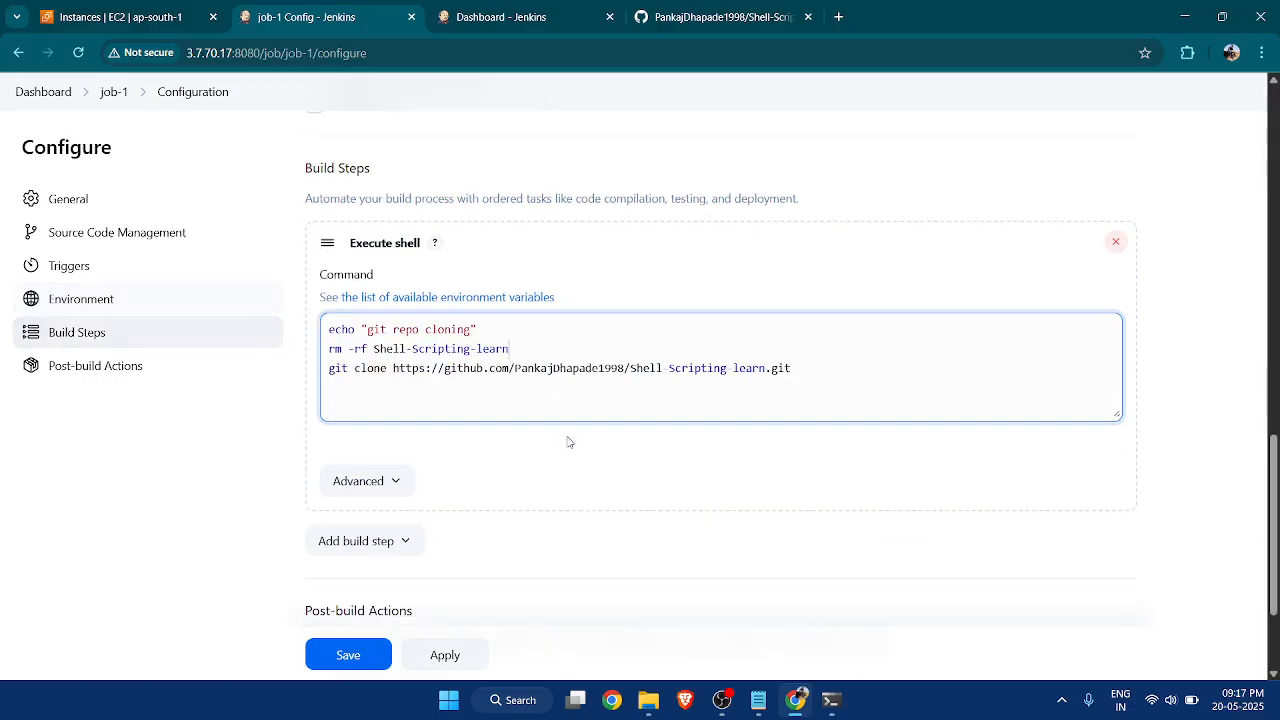
Compare the rm -rf Shell-Scripting-learn line in job-1's shell command with the folder listed in the terminal, and return to the browser.
{"action": "left_click_drag", "start_coordinate": [533, 346], "coordinate": [327, 348]}
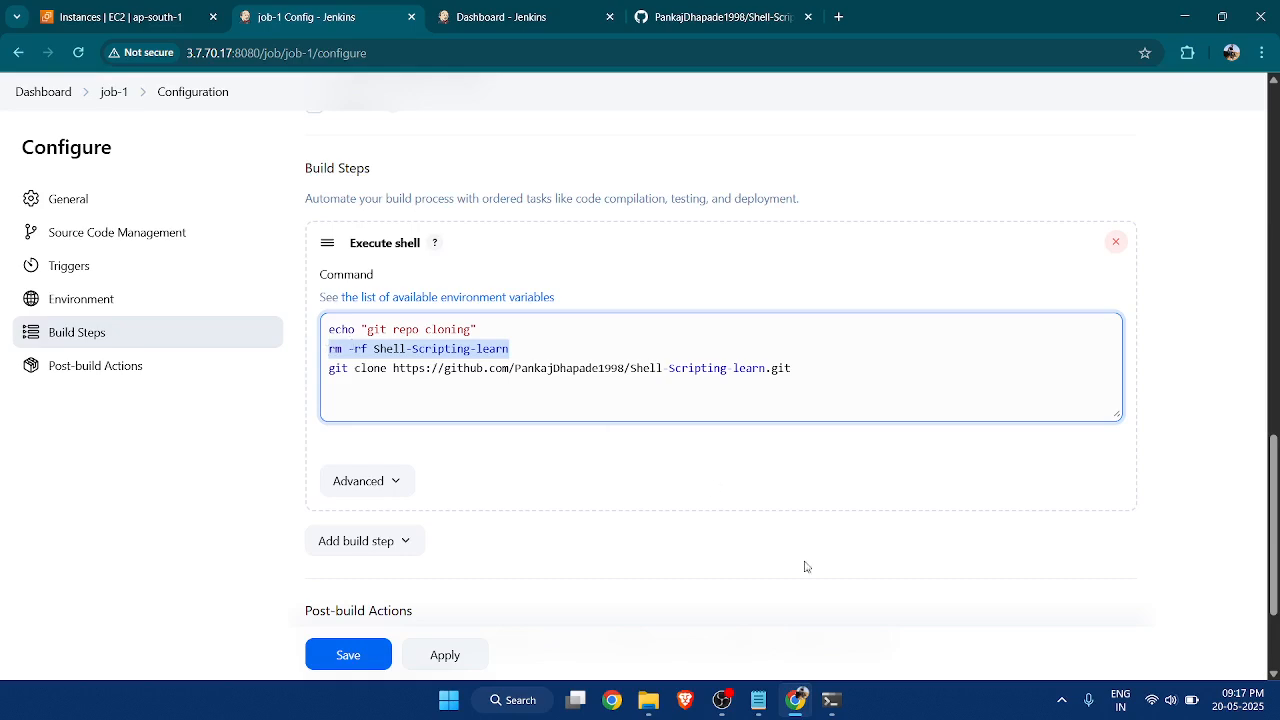
{"action": "left_click", "coordinate": [830, 700]}
{"action": "left_click", "coordinate": [361, 518]}
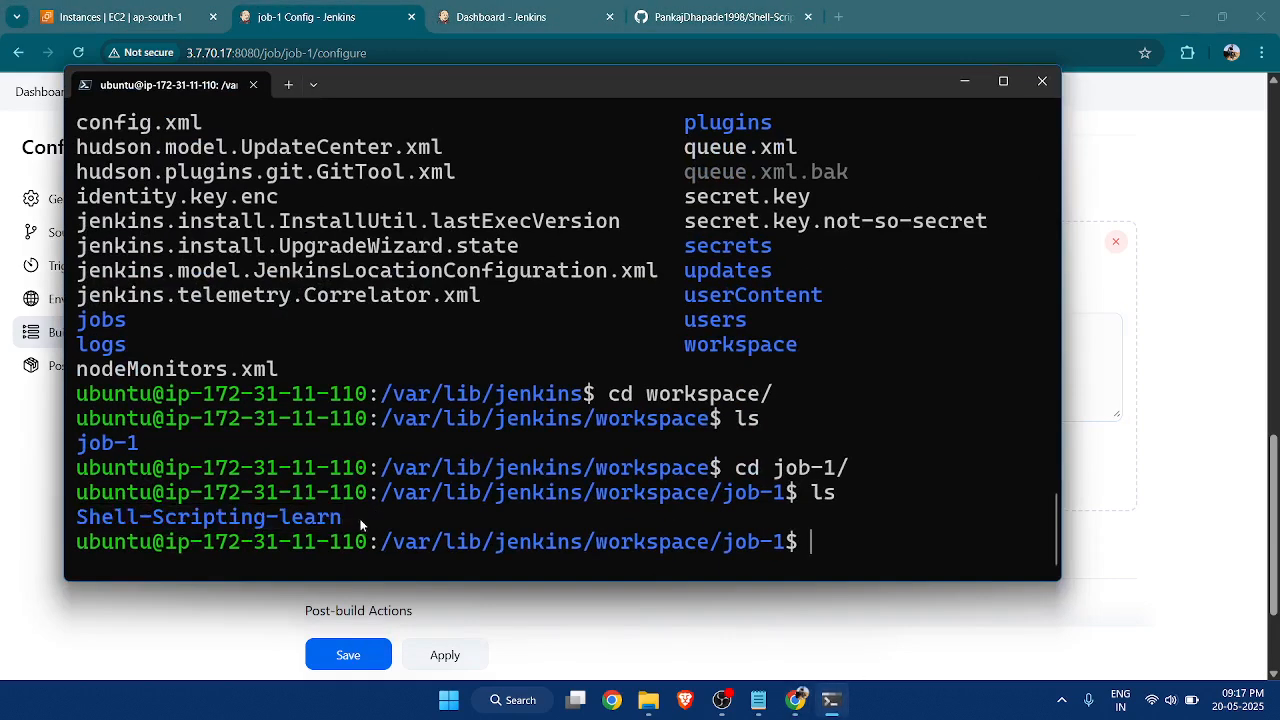
{"action": "left_click_drag", "start_coordinate": [361, 518], "coordinate": [80, 527]}
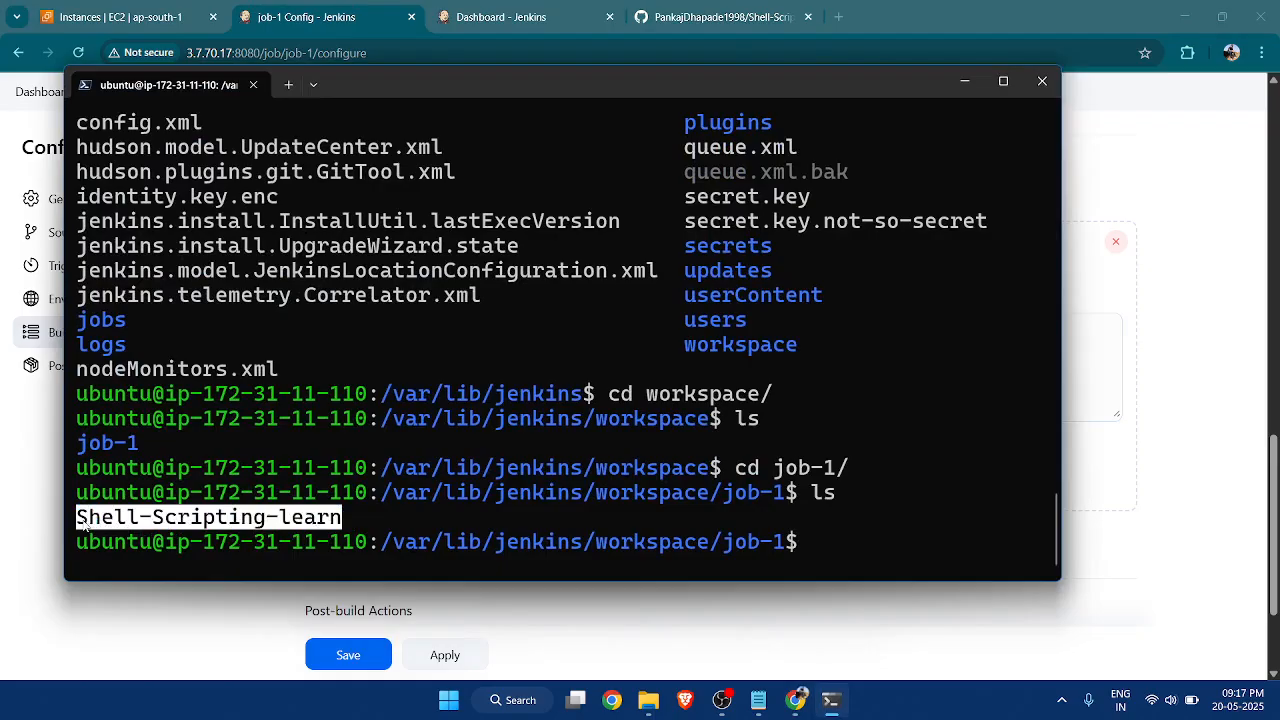
{"action": "left_click", "coordinate": [964, 81]}
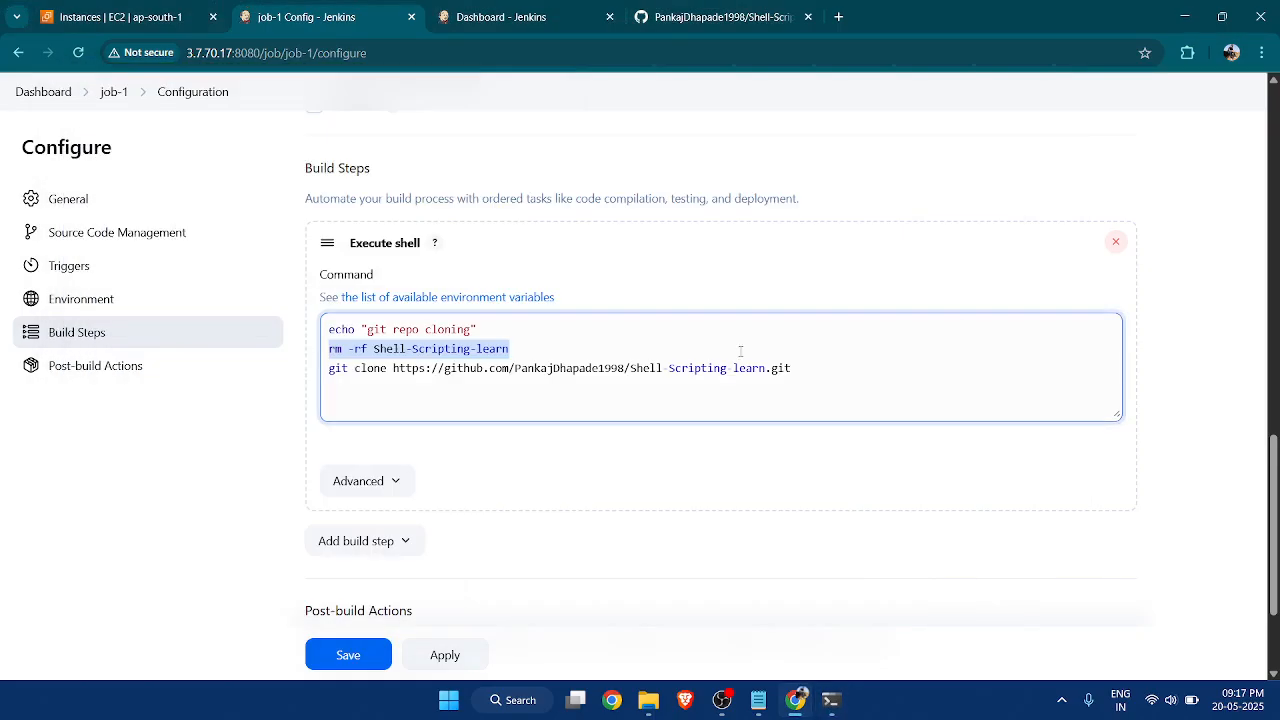
Delete the rm -rf Shell-Scripting-learn line from job-1's Execute shell command.
{"action": "left_click", "coordinate": [520, 351]}
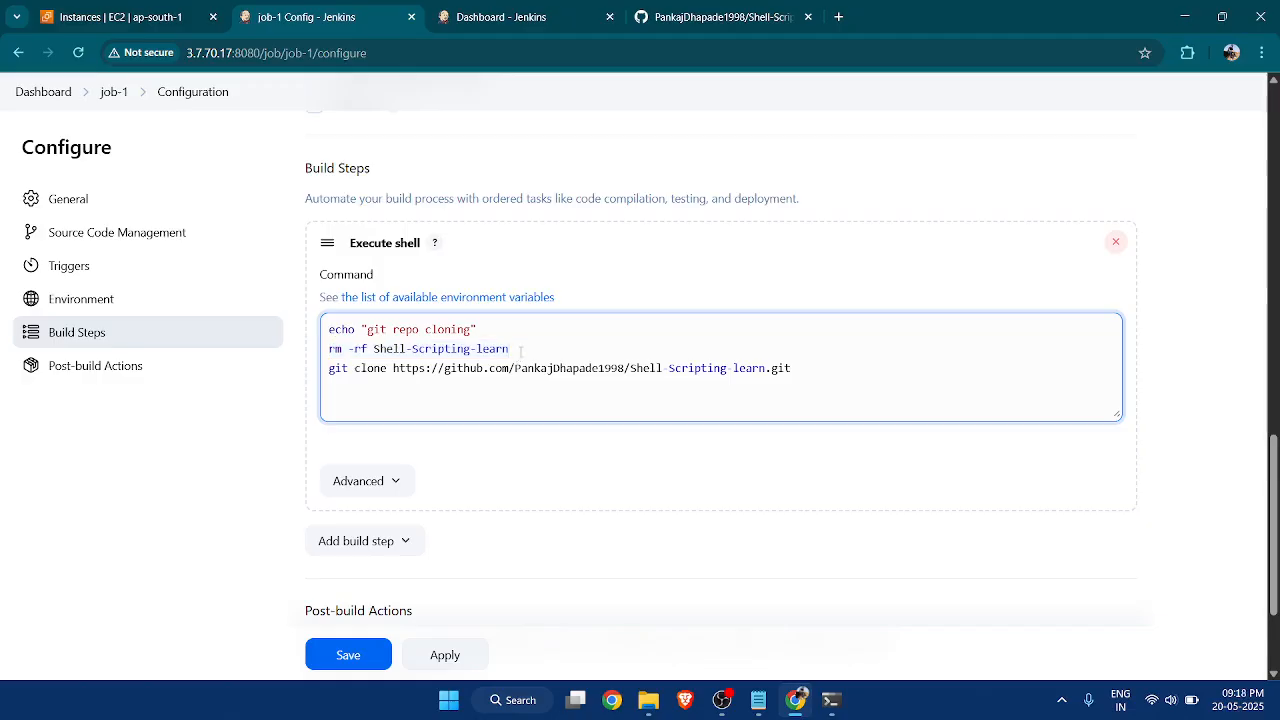
{"action": "scroll", "coordinate": [519, 355], "scroll_direction": "up", "scroll_amount": 1}
{"action": "scroll", "coordinate": [519, 355], "scroll_direction": "down", "scroll_amount": 1}
{"action": "left_click_drag", "start_coordinate": [521, 350], "coordinate": [326, 357]}
{"action": "key", "text": "BackSpace"}
{"action": "key", "text": "BackSpace"}
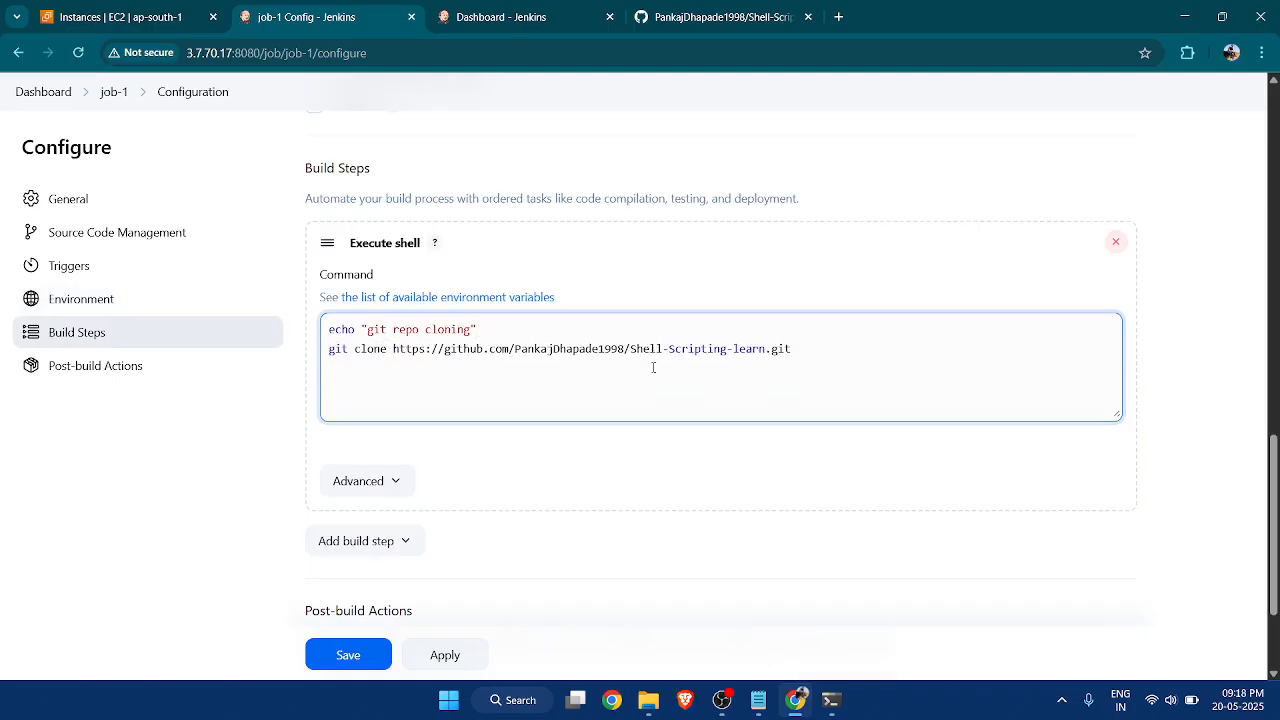
Enable the Delete workspace before build starts option in job-1's Environment settings.
{"action": "scroll", "coordinate": [653, 367], "scroll_direction": "up", "scroll_amount": 15}
{"action": "scroll", "coordinate": [773, 332], "scroll_direction": "up", "scroll_amount": 1}
{"action": "scroll", "coordinate": [417, 329], "scroll_direction": "down", "scroll_amount": 1}
{"action": "scroll", "coordinate": [533, 304], "scroll_direction": "down", "scroll_amount": 2}
{"action": "scroll", "coordinate": [533, 304], "scroll_direction": "down", "scroll_amount": 3}
{"action": "scroll", "coordinate": [677, 337], "scroll_direction": "up", "scroll_amount": 2}
{"action": "scroll", "coordinate": [591, 317], "scroll_direction": "up", "scroll_amount": 1}
{"action": "scroll", "coordinate": [772, 371], "scroll_direction": "down", "scroll_amount": 5}
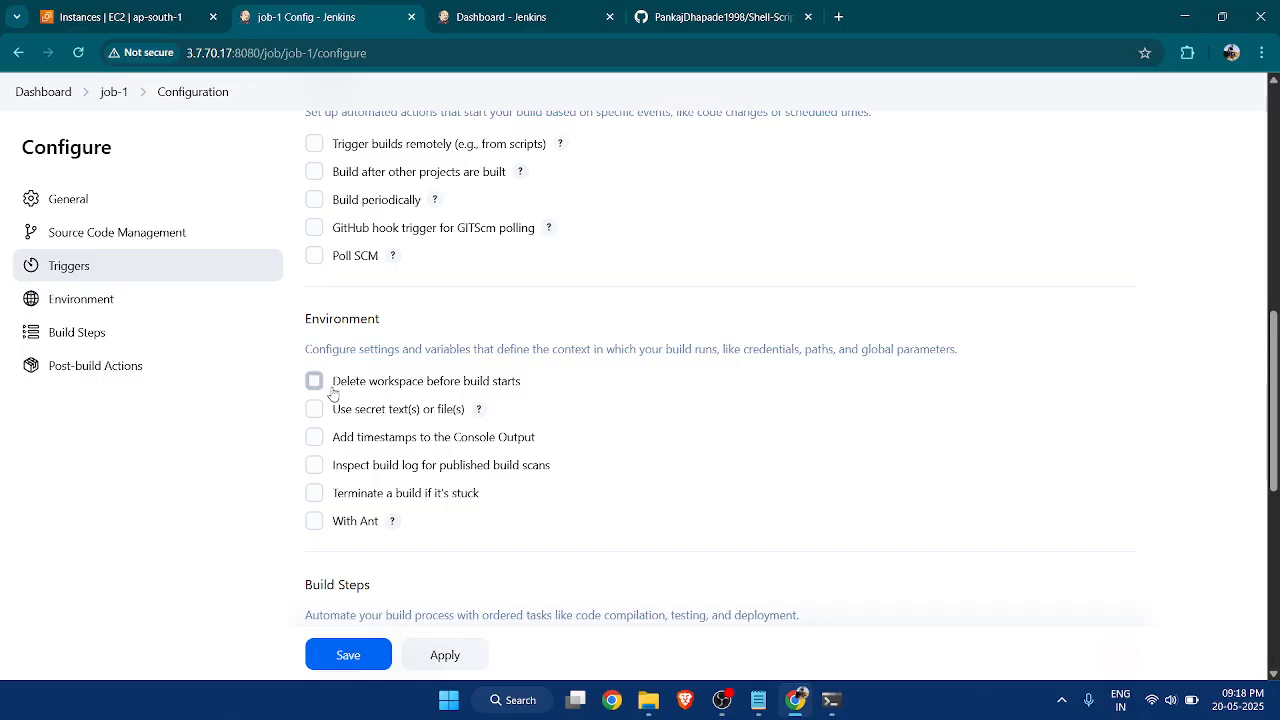
{"action": "left_click", "coordinate": [314, 381]}
{"action": "scroll", "coordinate": [594, 366], "scroll_direction": "down", "scroll_amount": 2}
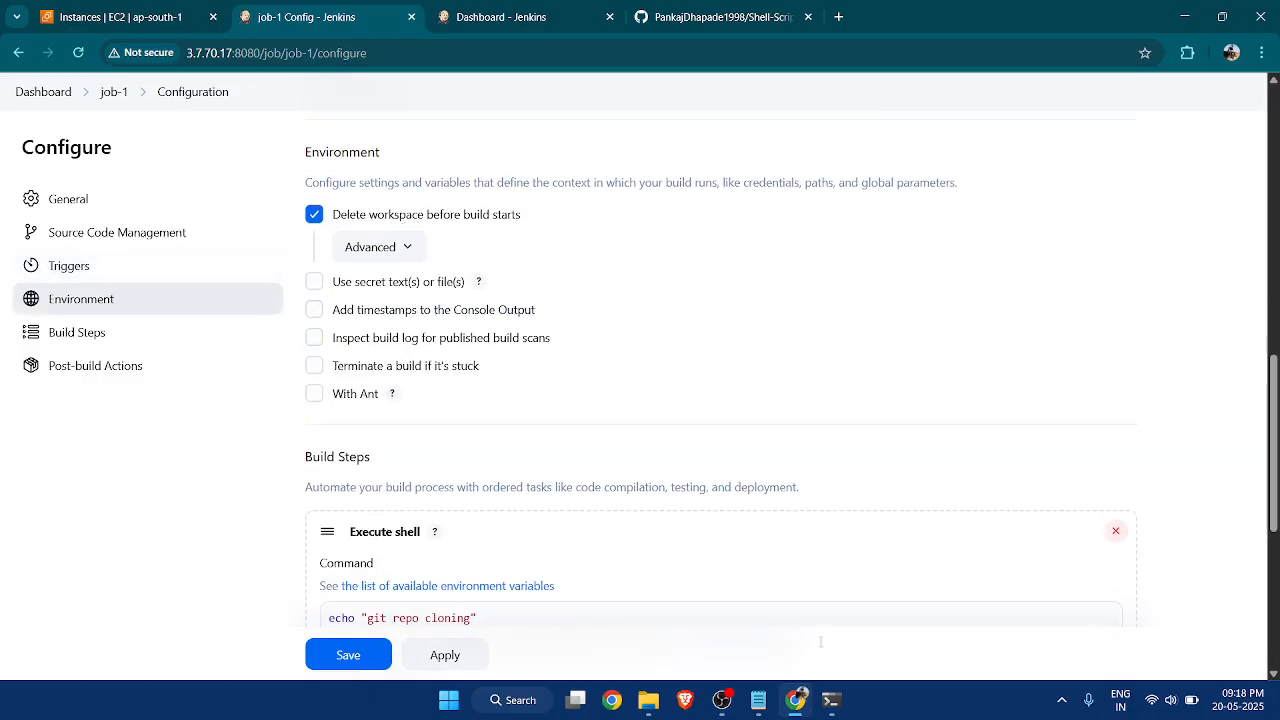
Recheck the workspace folder in the terminal, review the shell command in the browser, and save job-1's configuration.
{"action": "left_click", "coordinate": [830, 700]}
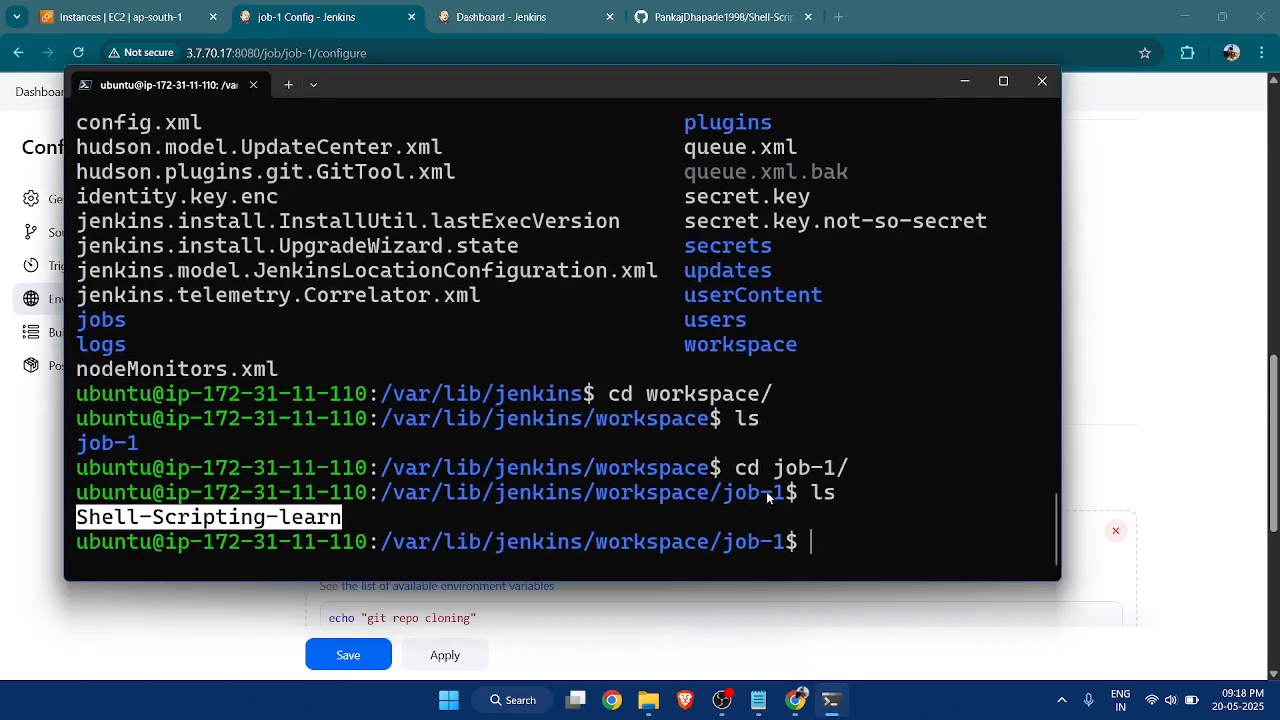
{"action": "left_click", "coordinate": [964, 81]}
{"action": "scroll", "coordinate": [606, 323], "scroll_direction": "down", "scroll_amount": 3}
{"action": "scroll", "coordinate": [540, 380], "scroll_direction": "down", "scroll_amount": 2}
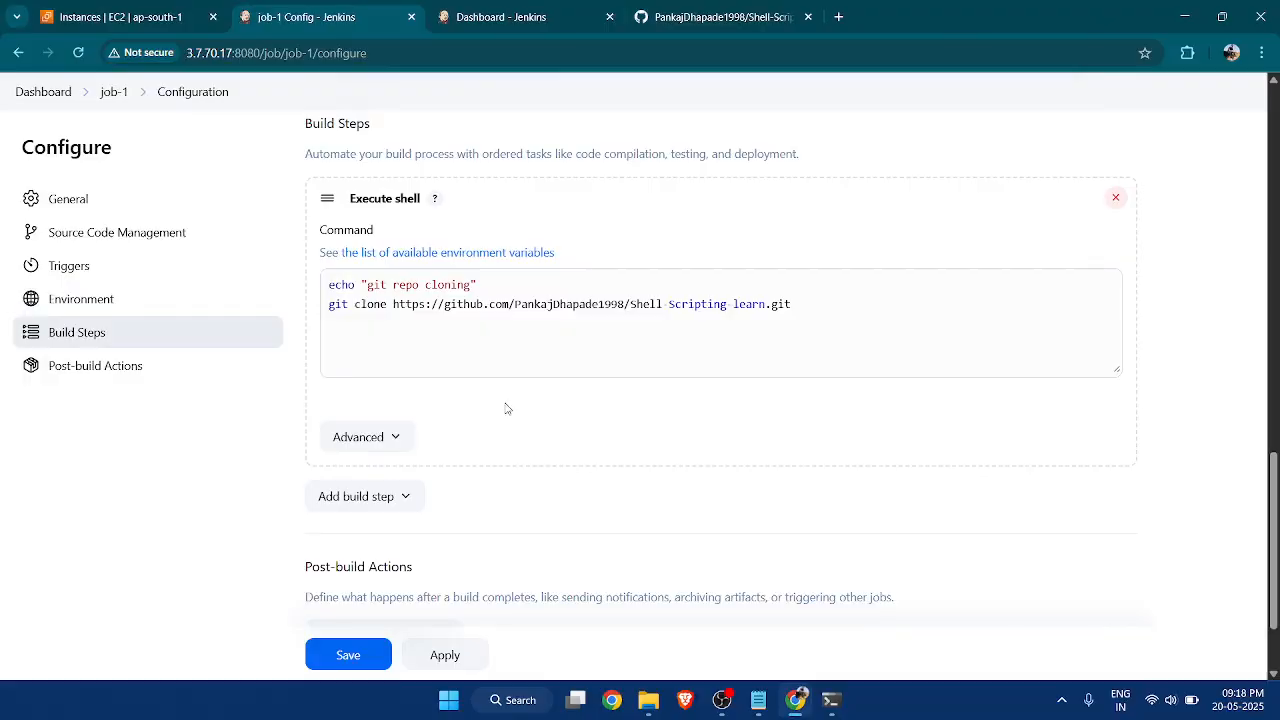
{"action": "scroll", "coordinate": [598, 389], "scroll_direction": "up", "scroll_amount": 2}
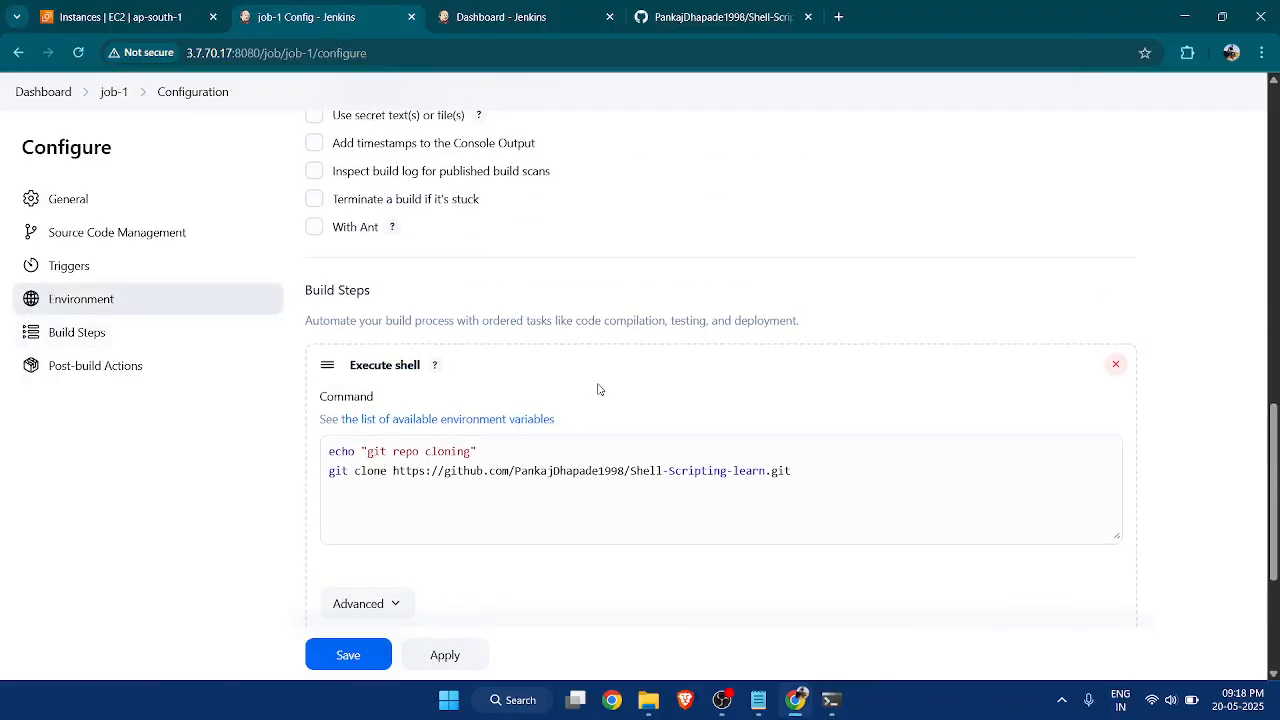
{"action": "scroll", "coordinate": [598, 389], "scroll_direction": "down", "scroll_amount": 1}
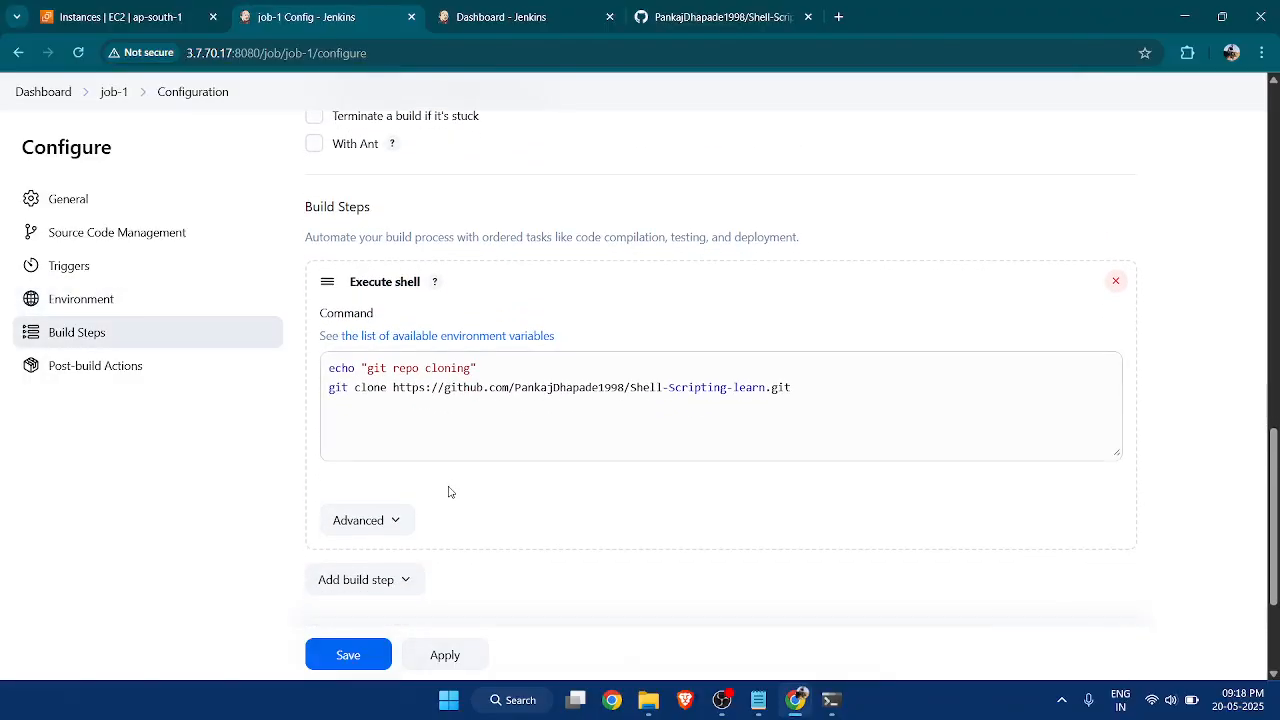
{"action": "left_click", "coordinate": [365, 654]}
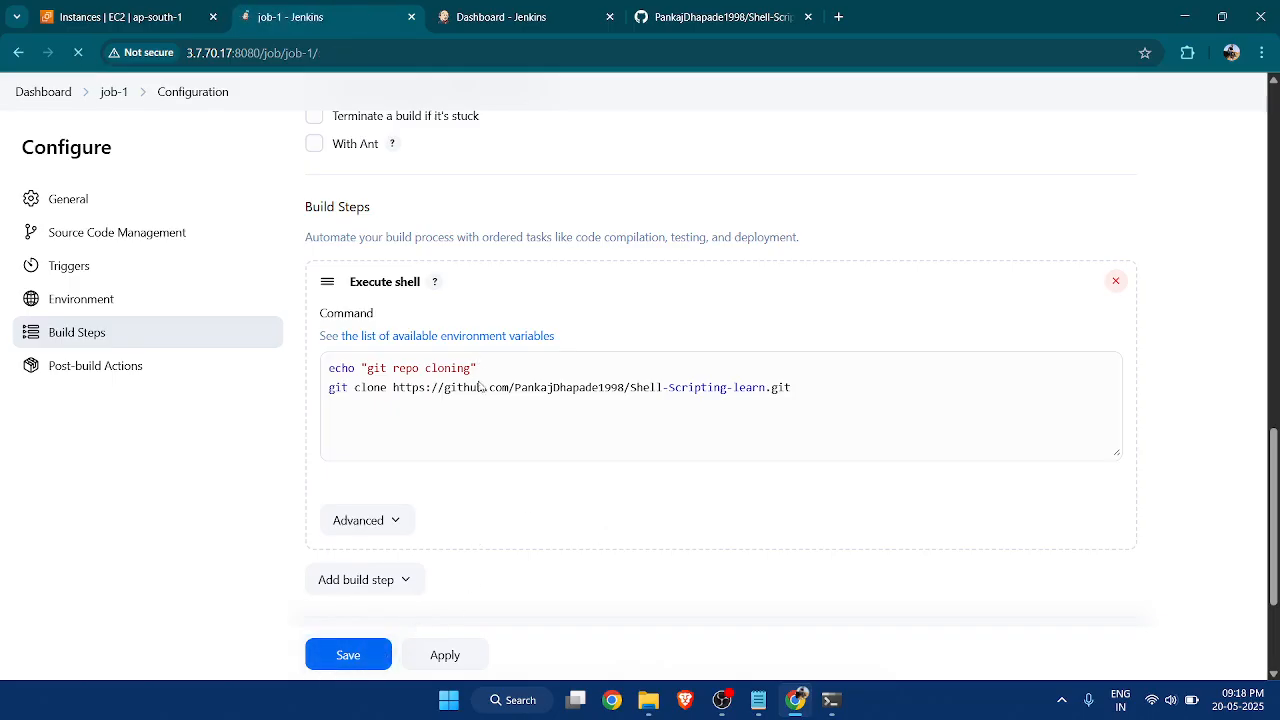
Start a new build of job-1 and open that build's page from the build list.
{"action": "scroll", "coordinate": [480, 403], "scroll_direction": "up", "scroll_amount": 5}
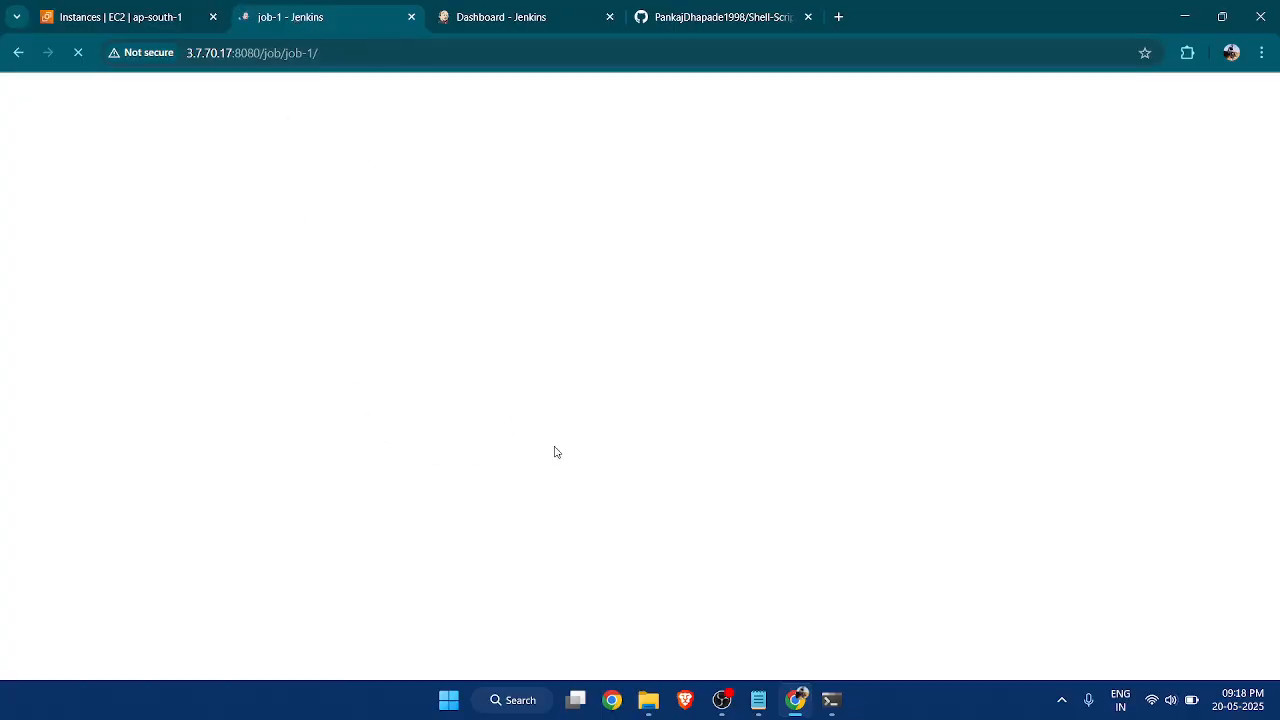
{"action": "left_click", "coordinate": [831, 700]}
{"action": "left_click", "coordinate": [834, 700]}
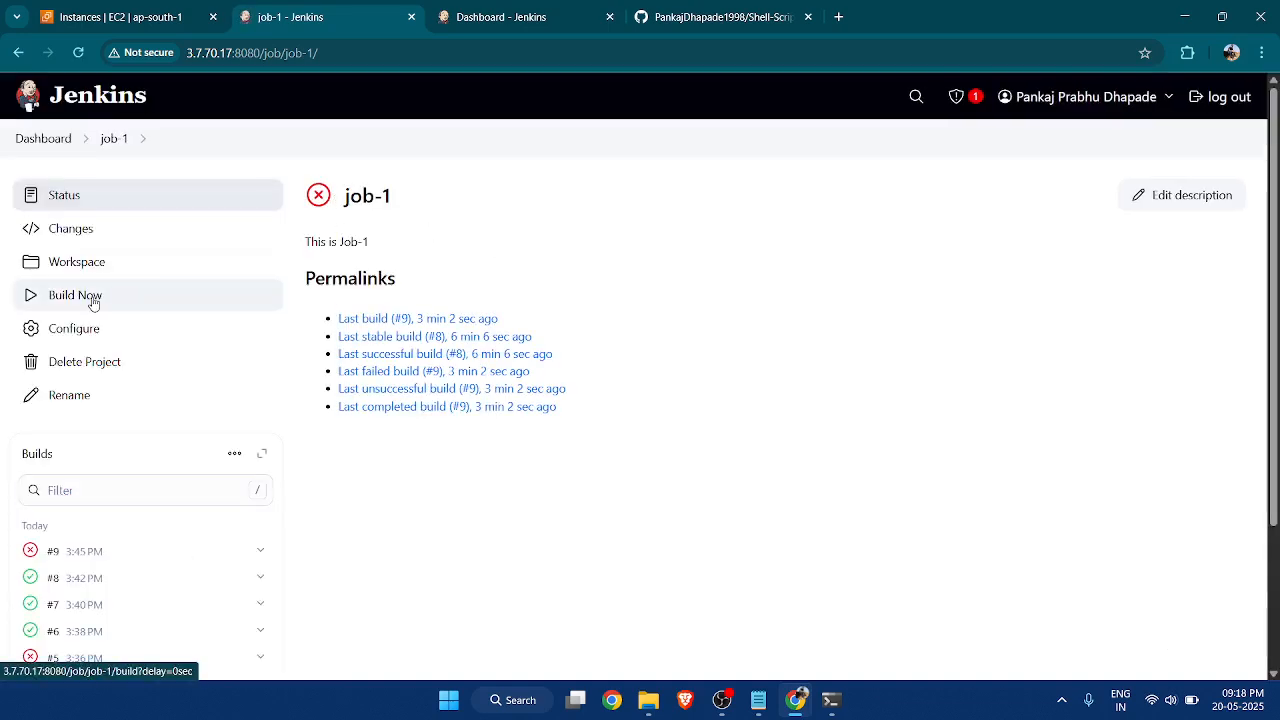
{"action": "left_click", "coordinate": [94, 294]}
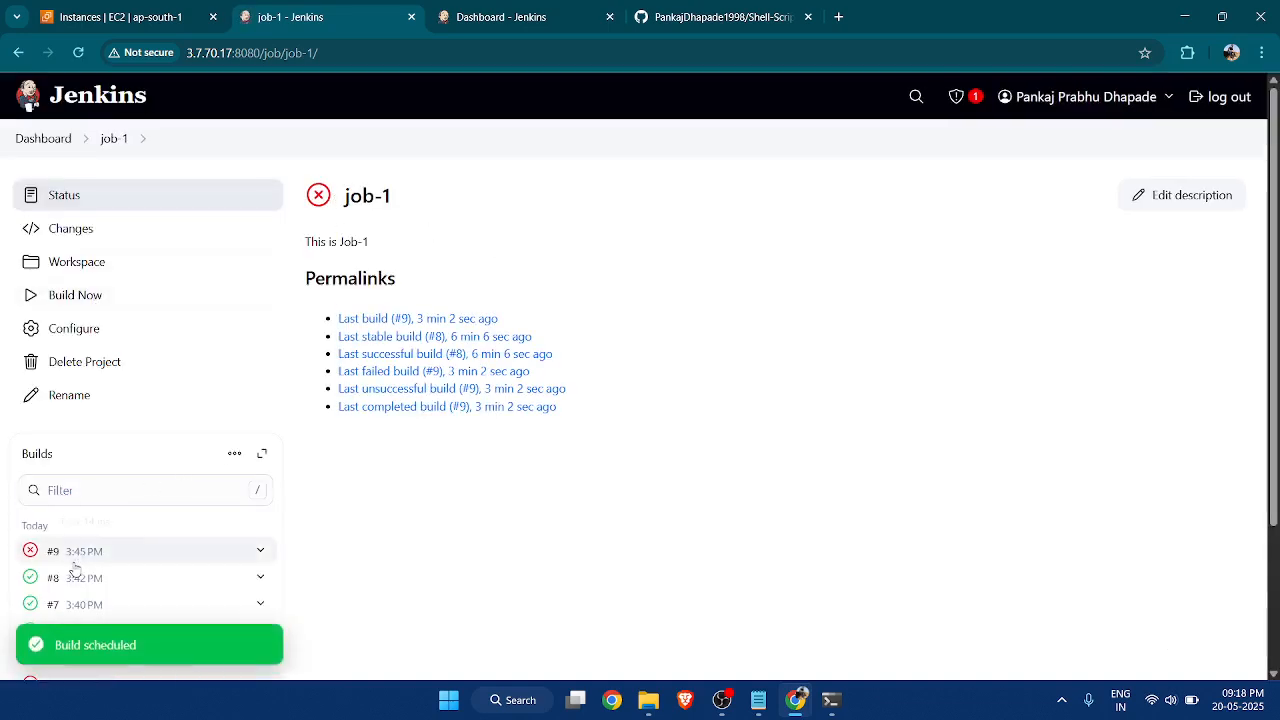
{"action": "scroll", "coordinate": [80, 470], "scroll_direction": "down", "scroll_amount": 1}
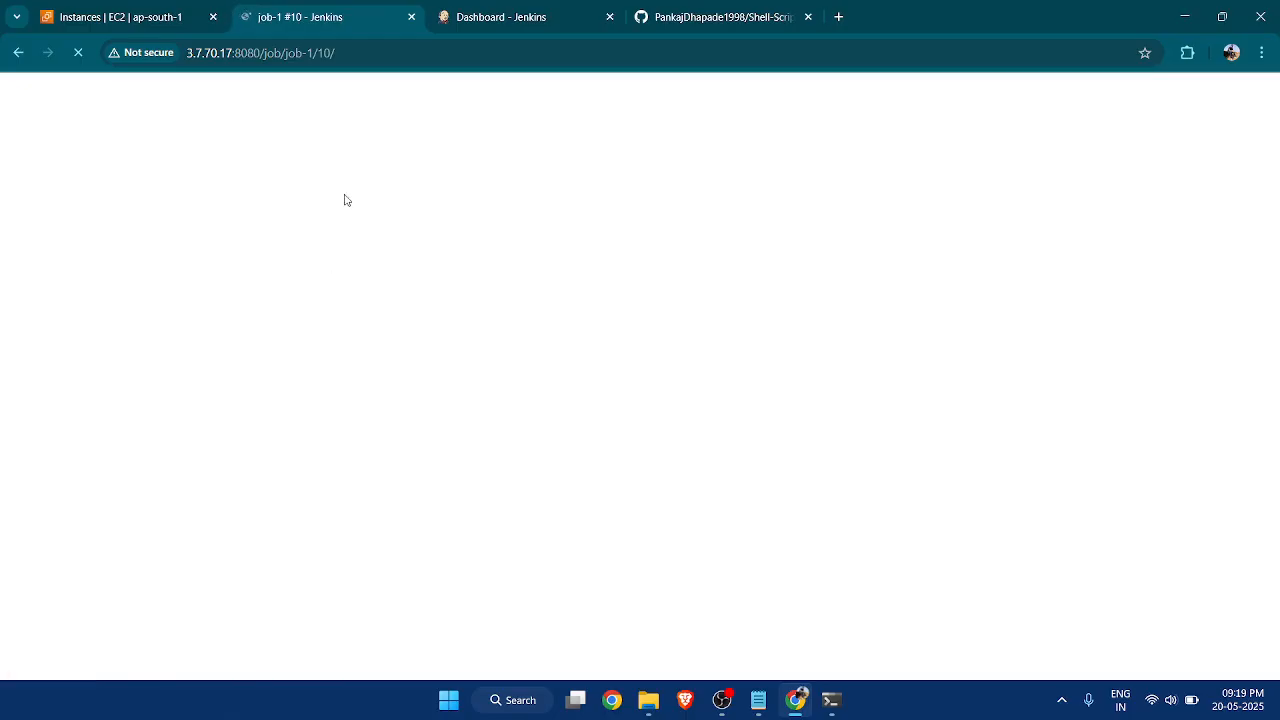
Check job-1's schedule-build control on the Jenkins dashboard, and open the console output of build #10.
{"action": "left_click", "coordinate": [497, 18]}
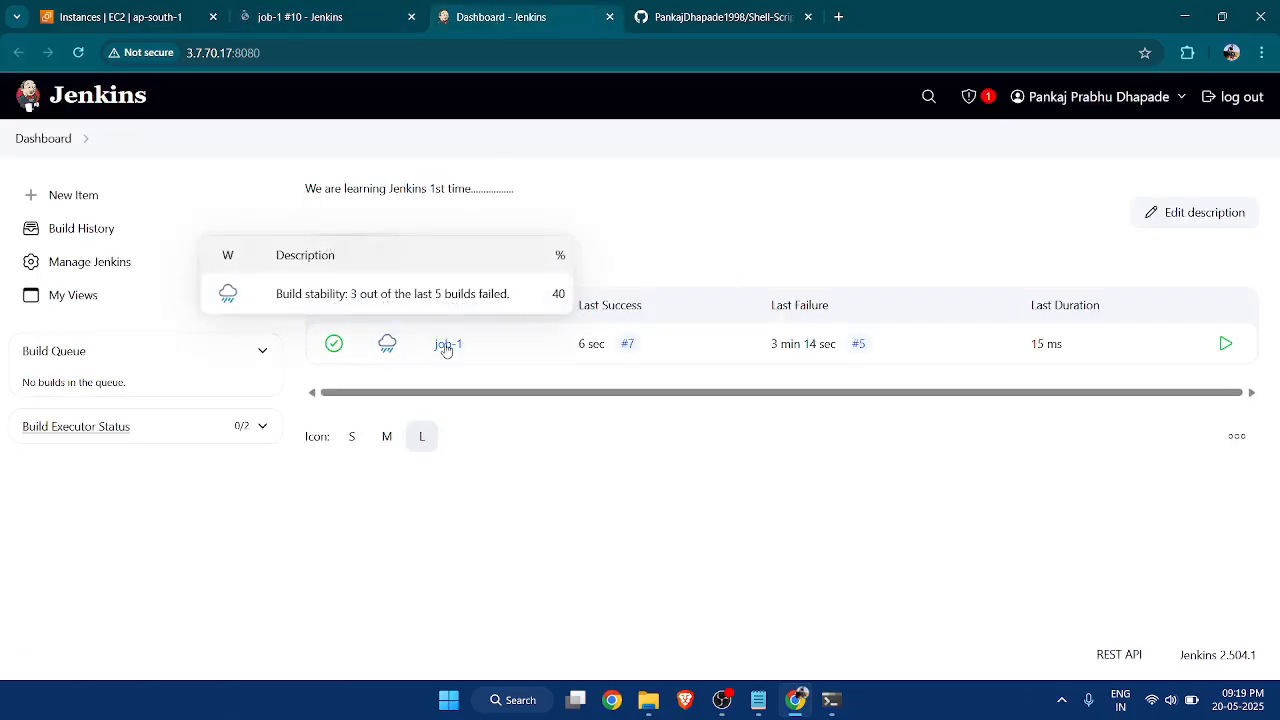
{"action": "left_click", "coordinate": [1227, 345]}
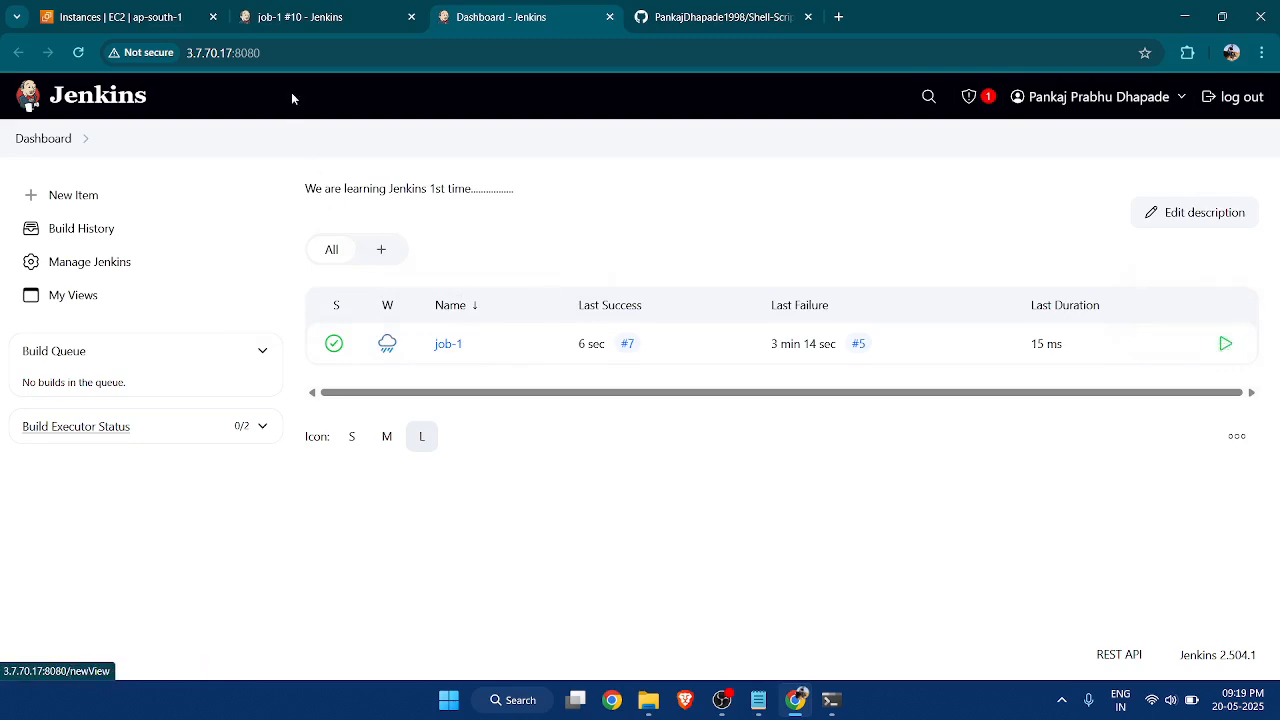
{"action": "left_click", "coordinate": [309, 16]}
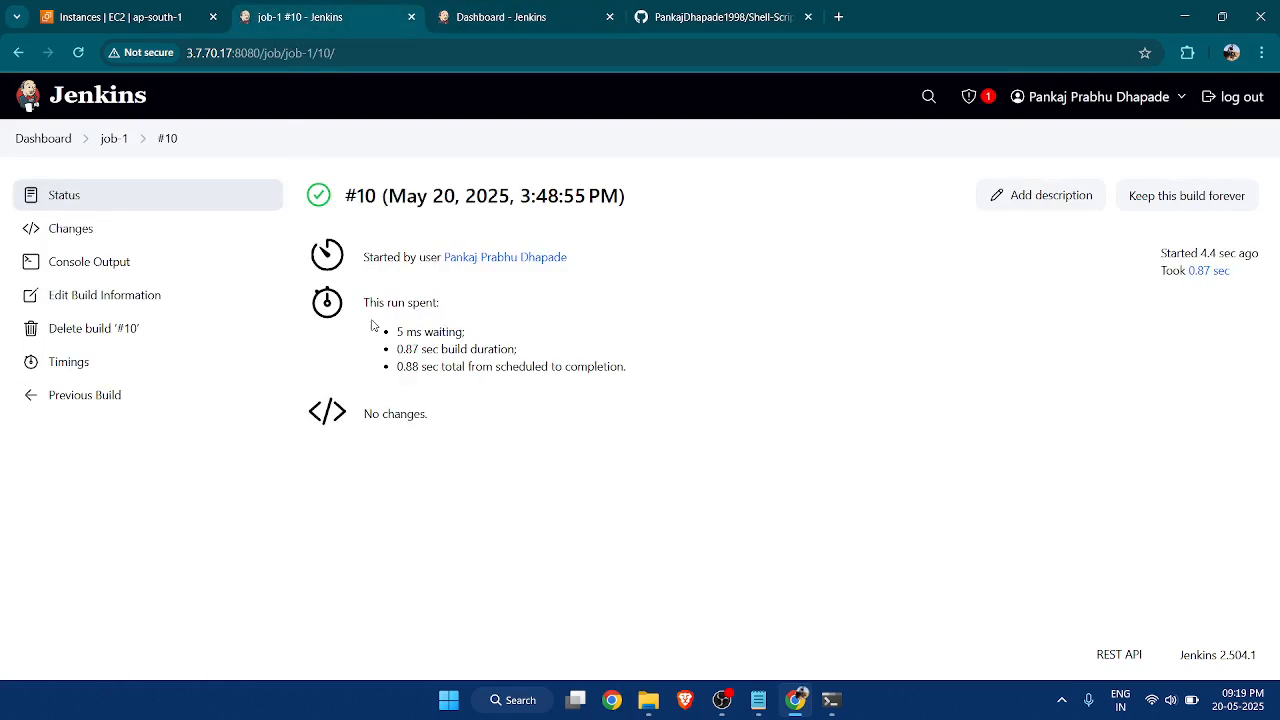
{"action": "left_click", "coordinate": [118, 265]}
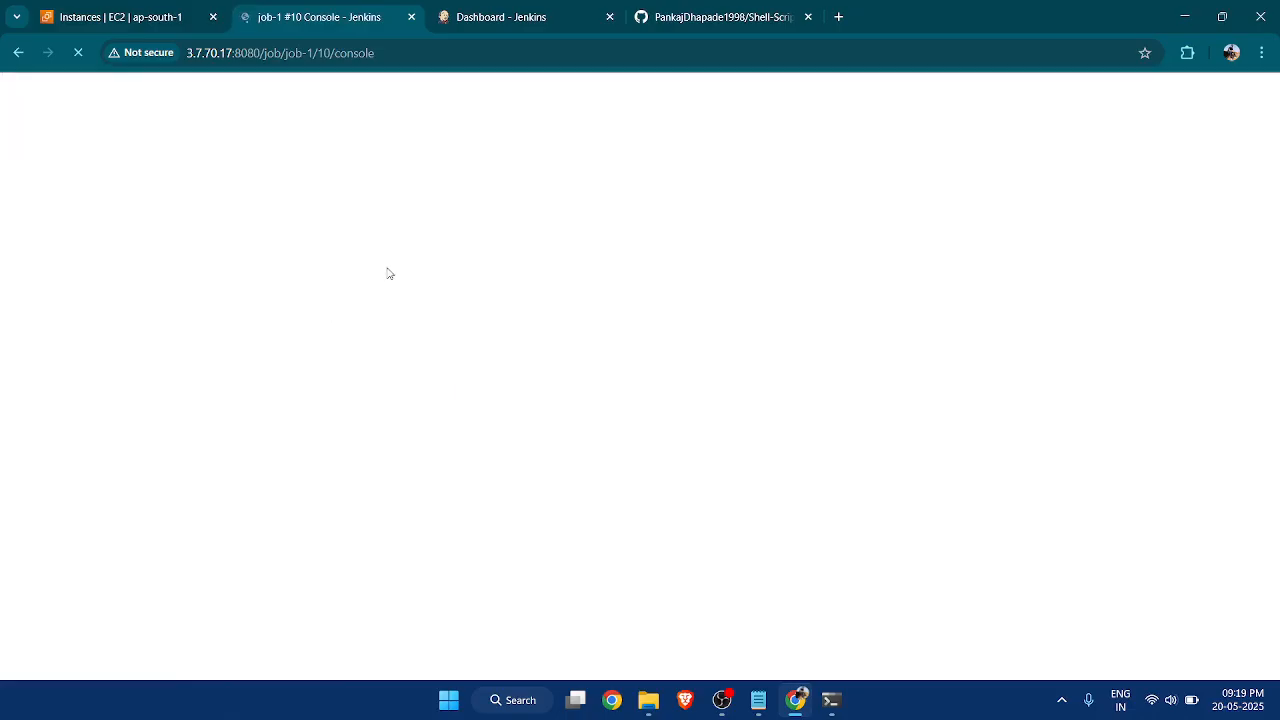
Switch to the terminal and reconnect to the EC2 instance over SSH with the mumbai_key.pem key file.
{"action": "left_click", "coordinate": [830, 700]}
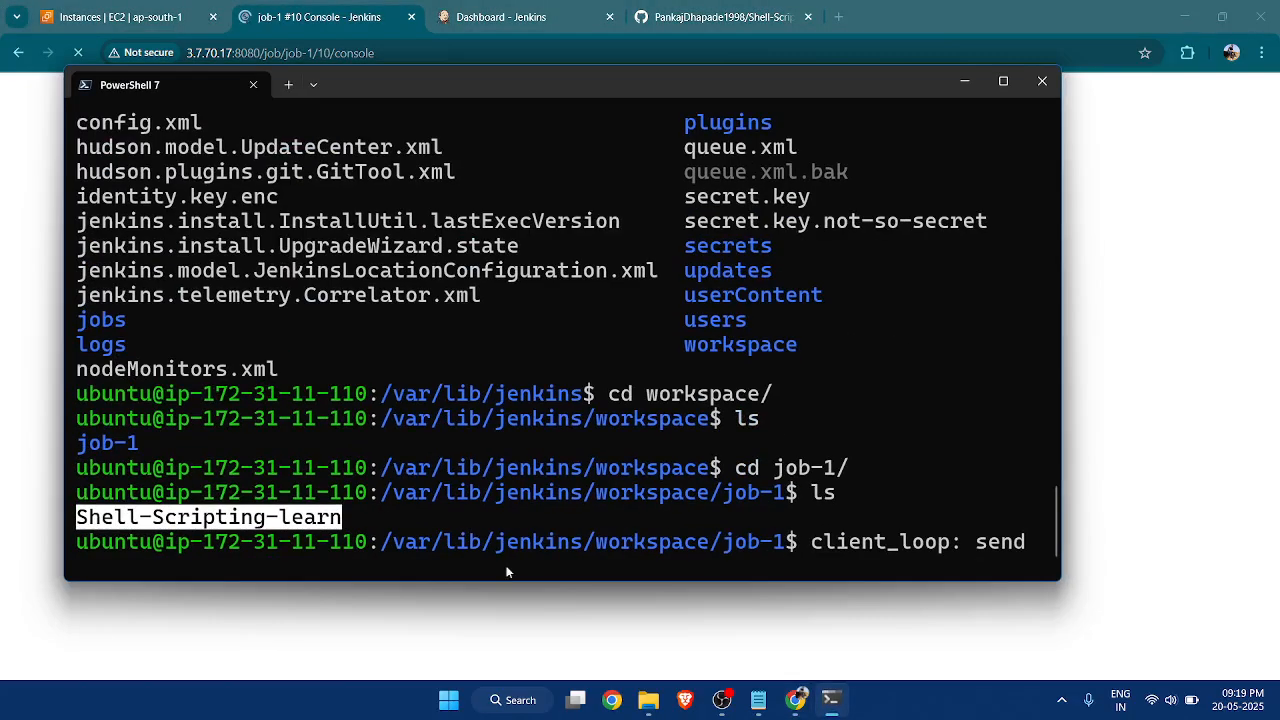
{"action": "key", "text": "Up"}
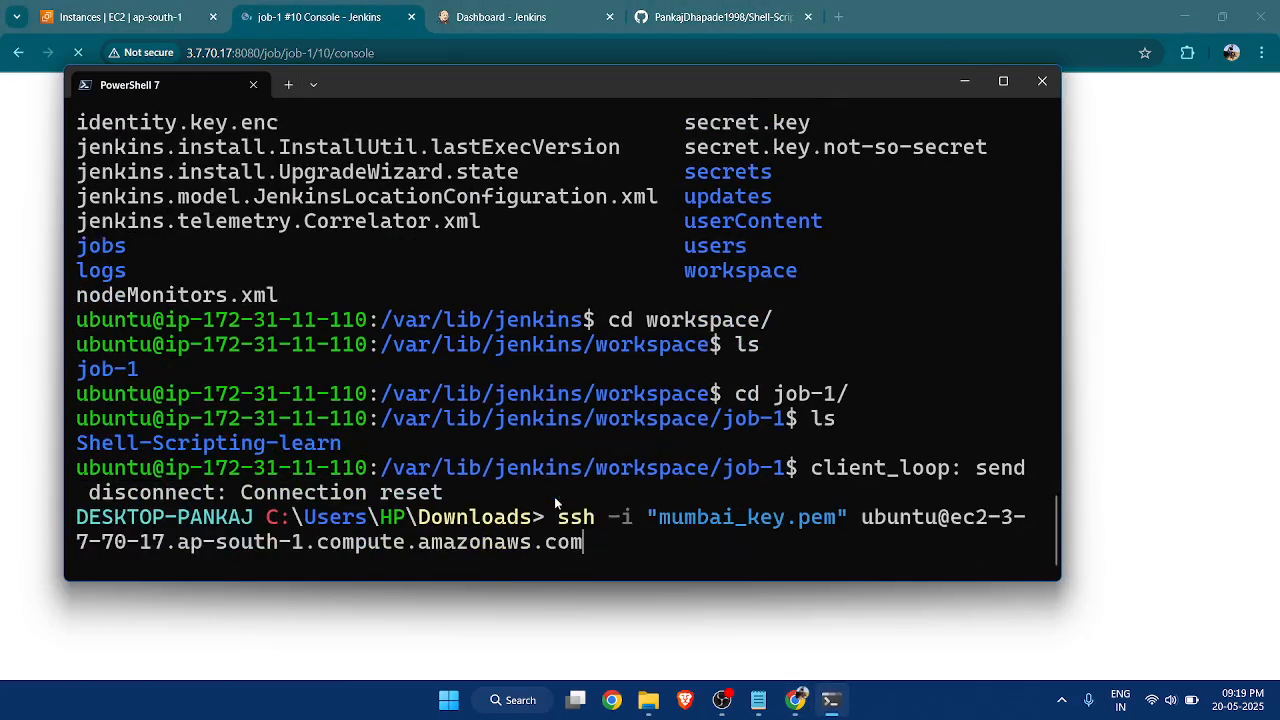
{"action": "key", "text": "Return"}
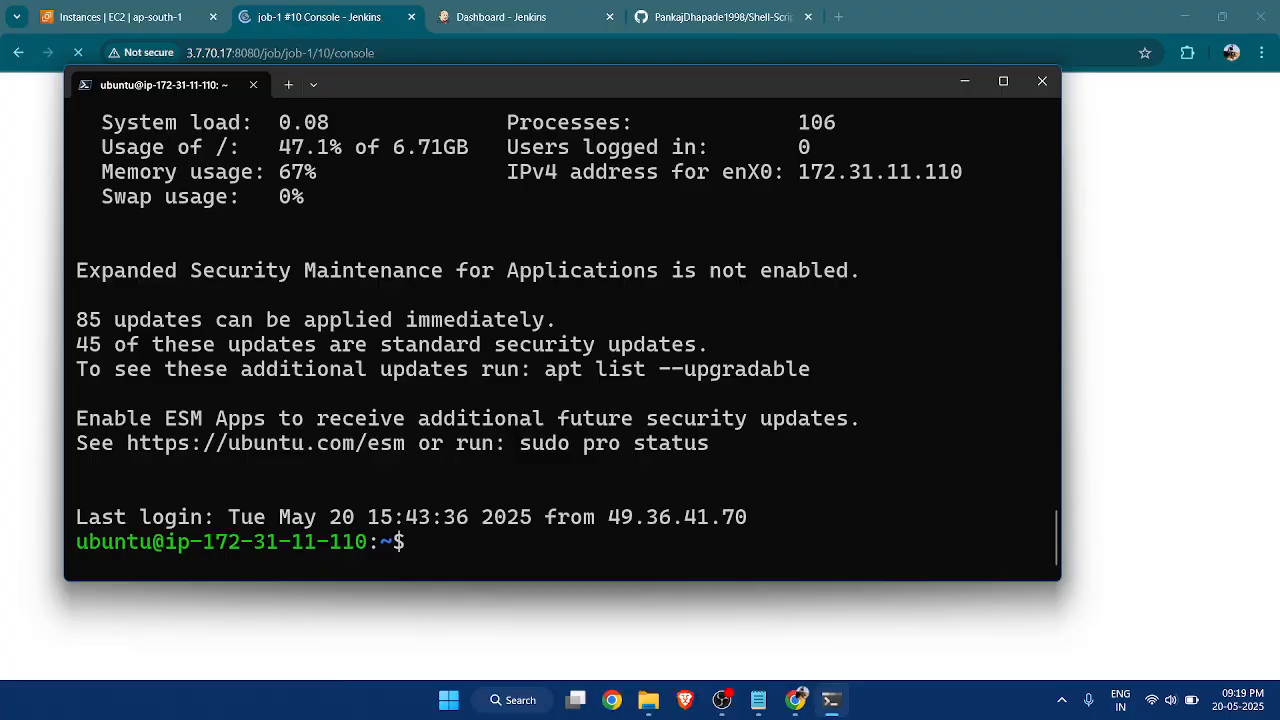
Change to the /var/lib/jenkins/workspace/job-1 directory, reusing the path from the earlier terminal output, and list its contents.
{"action": "scroll", "coordinate": [558, 460], "scroll_direction": "up", "scroll_amount": 6}
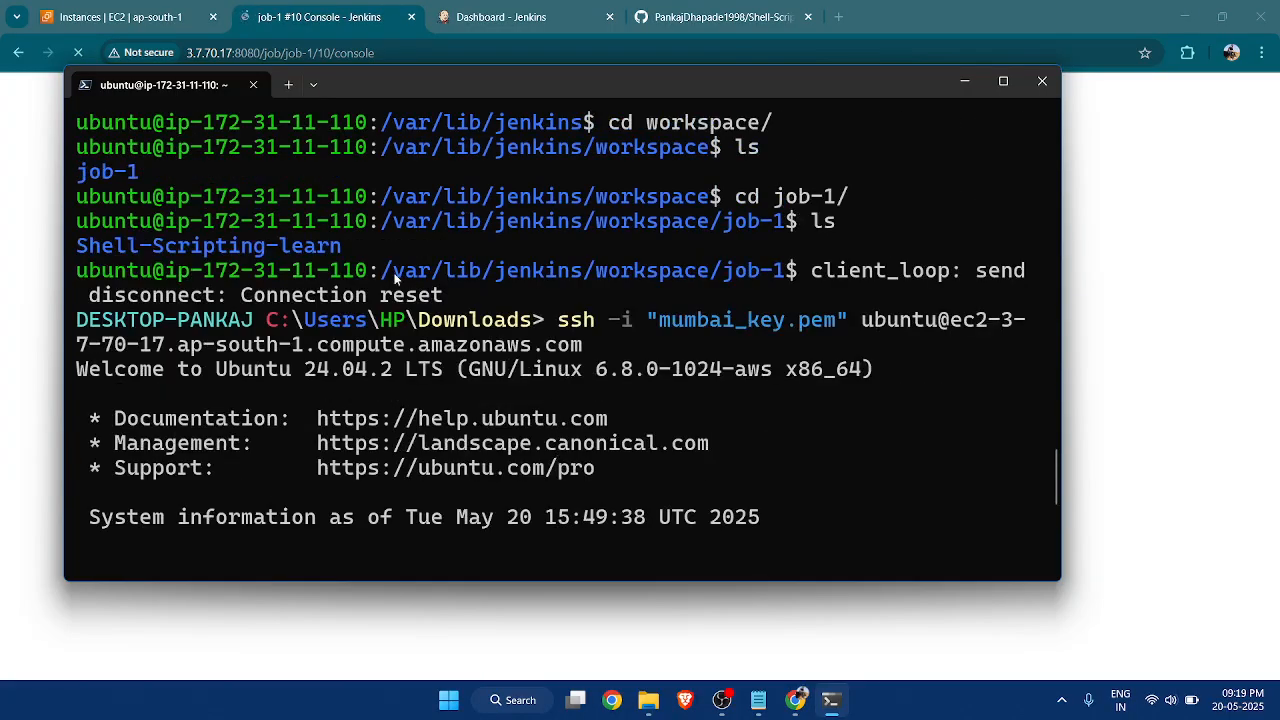
{"action": "left_click_drag", "start_coordinate": [382, 272], "coordinate": [778, 285]}
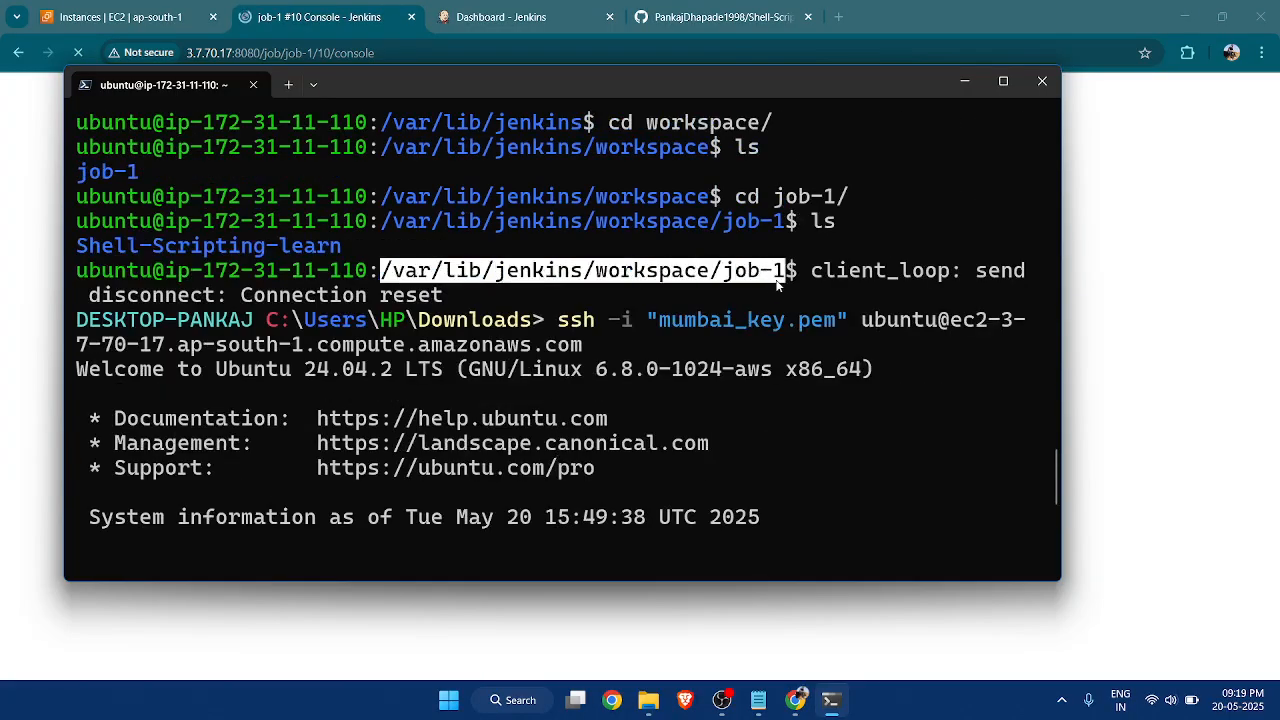
{"action": "scroll", "coordinate": [468, 520], "scroll_direction": "down", "scroll_amount": 4}
{"action": "type", "text": "cd"}
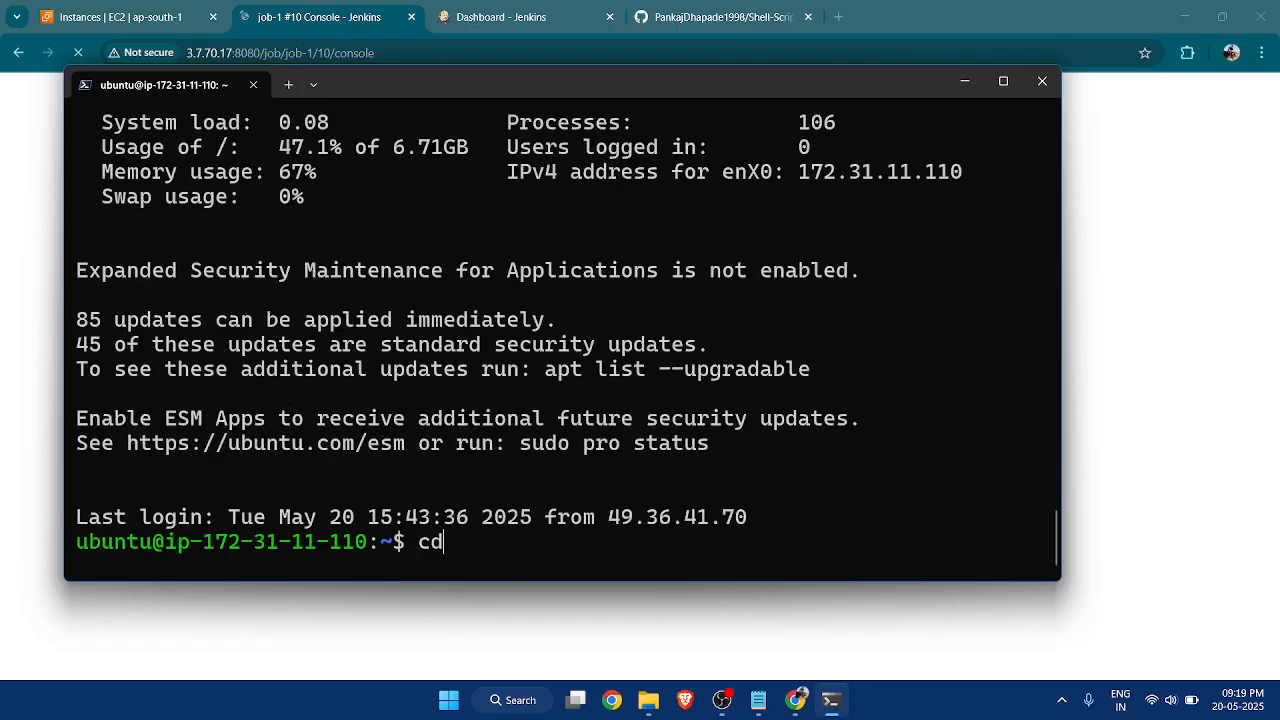
{"action": "type", "text": "/var/lib/jenkins/workspace/job-1"}
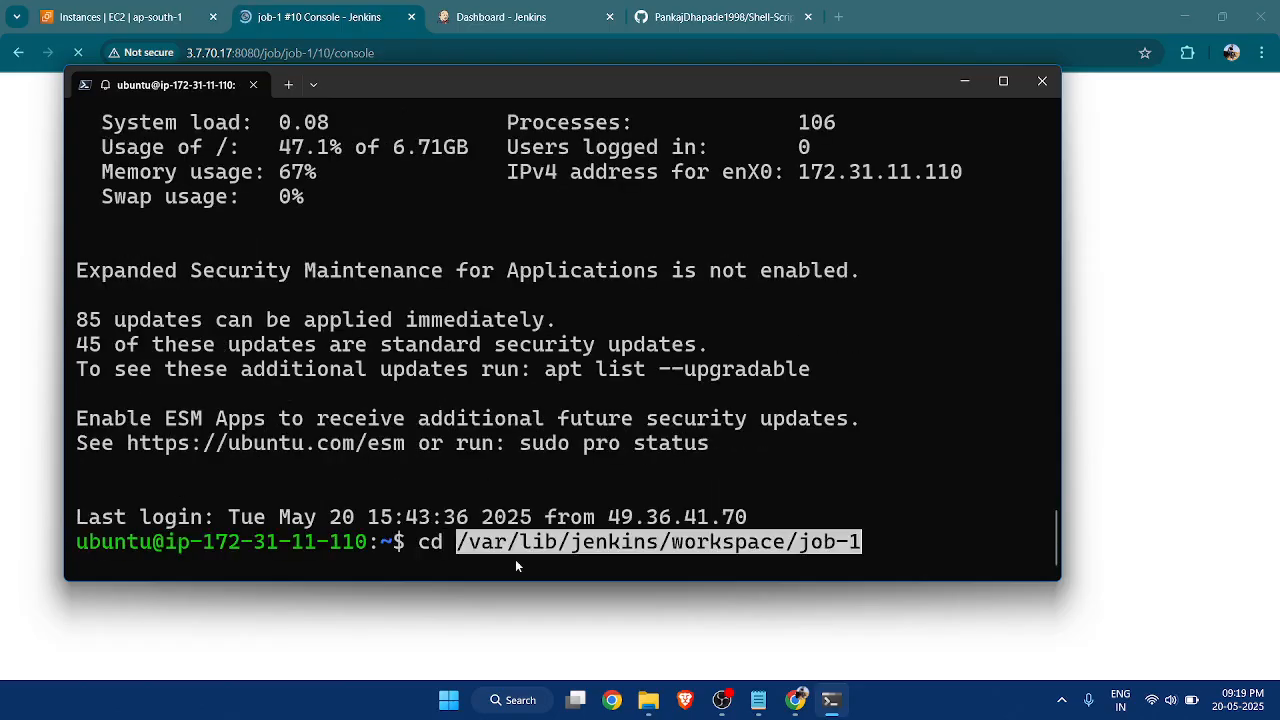
{"action": "key", "text": "Return"}
{"action": "type", "text": "ls"}
{"action": "key", "text": "Return"}
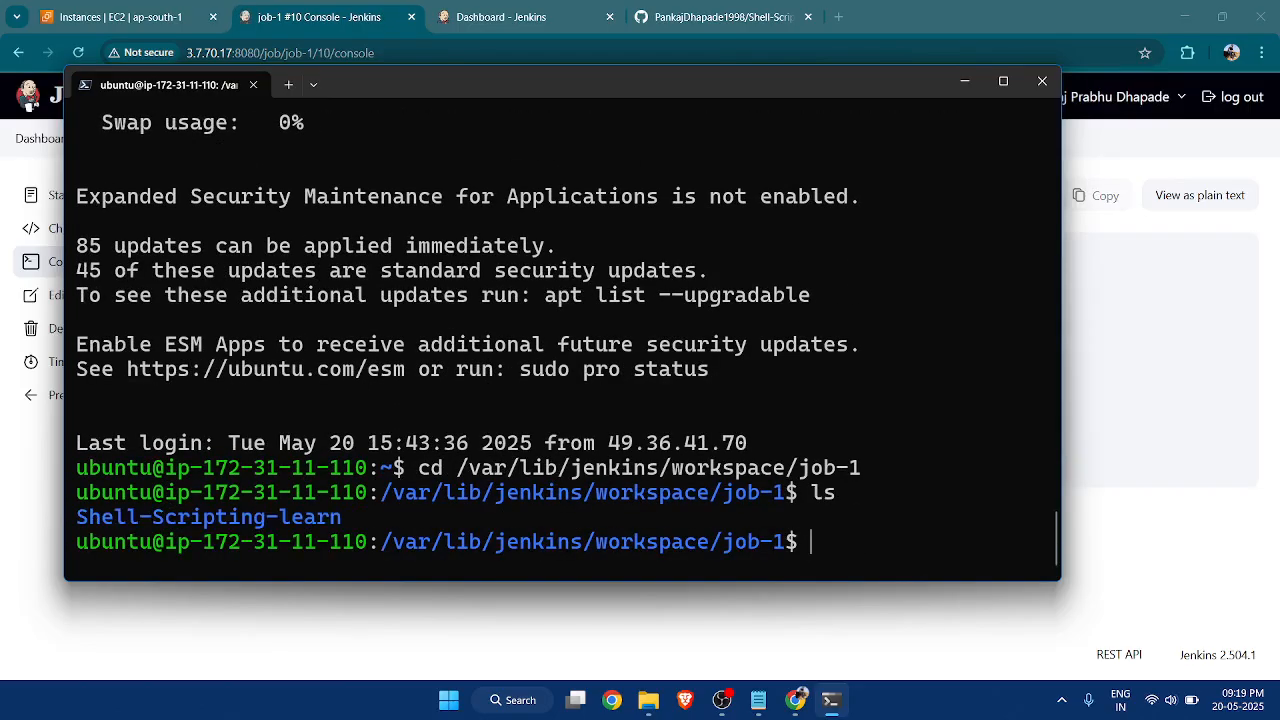
Return to build #10's console output in the browser and examine the WS-CLEANUP workspace deletion lines.
{"action": "left_click", "coordinate": [964, 81]}
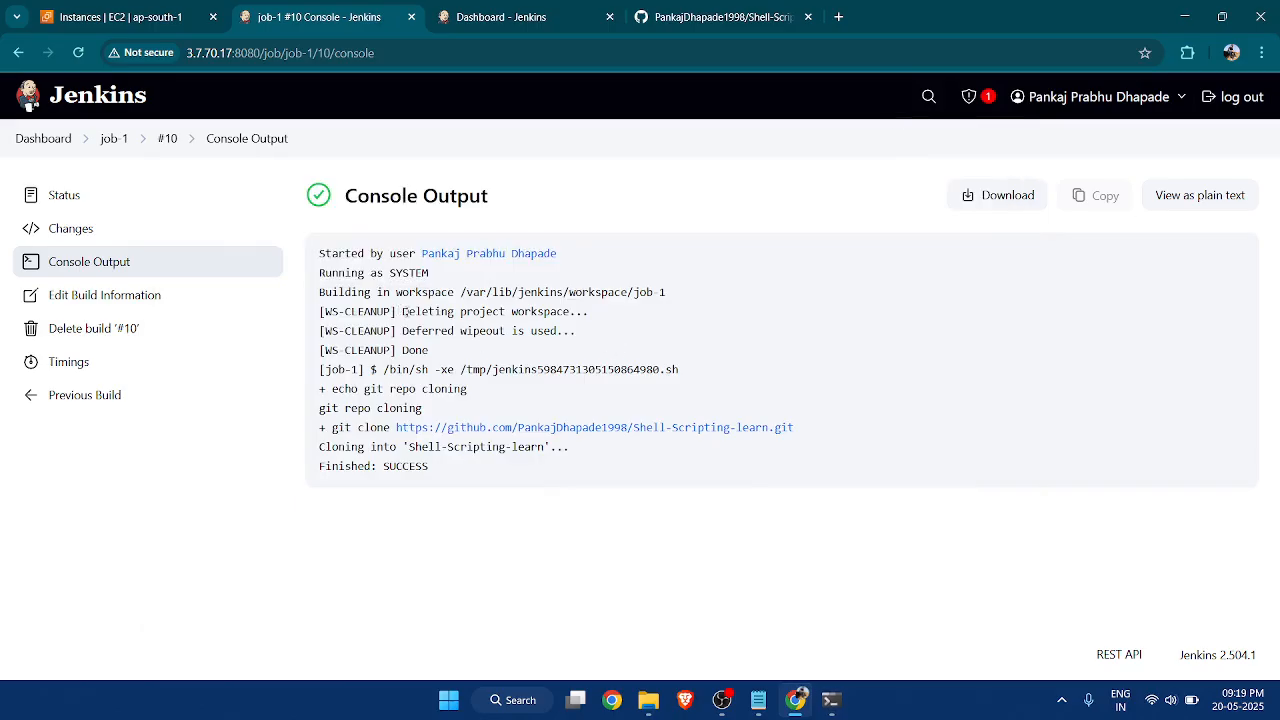
{"action": "left_click_drag", "start_coordinate": [402, 311], "coordinate": [585, 313]}
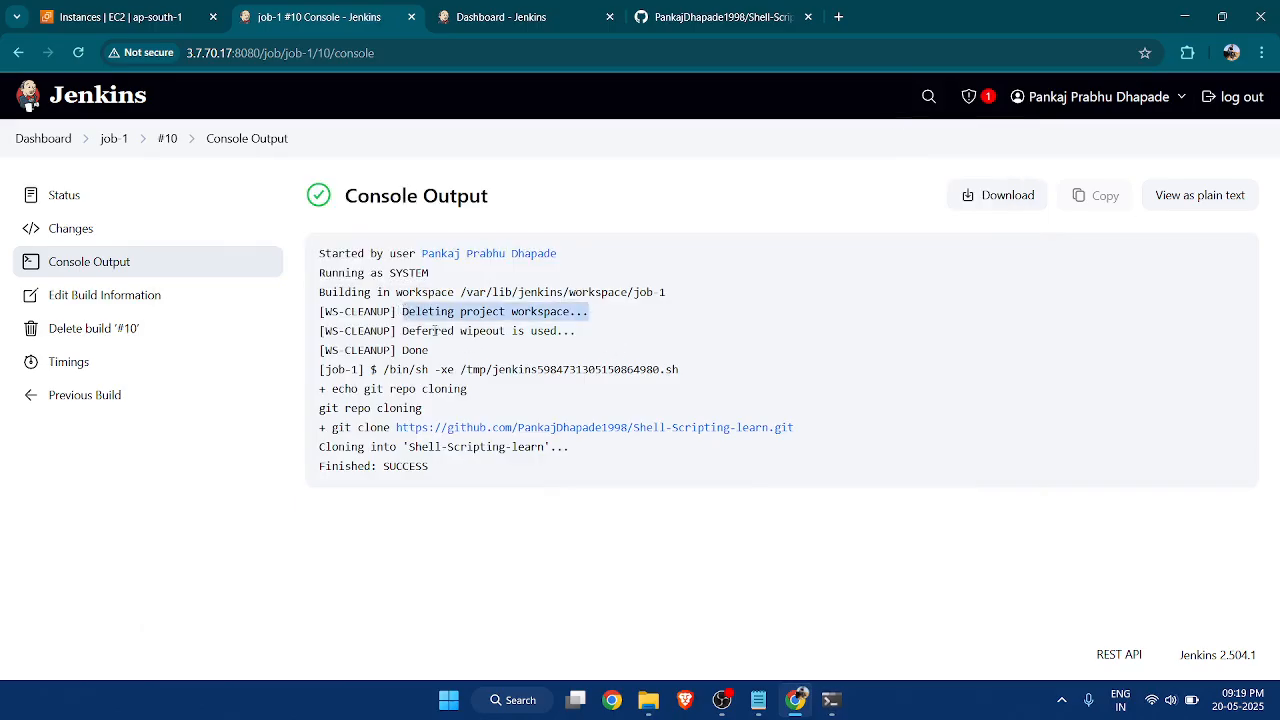
{"action": "left_click_drag", "start_coordinate": [407, 333], "coordinate": [581, 347]}
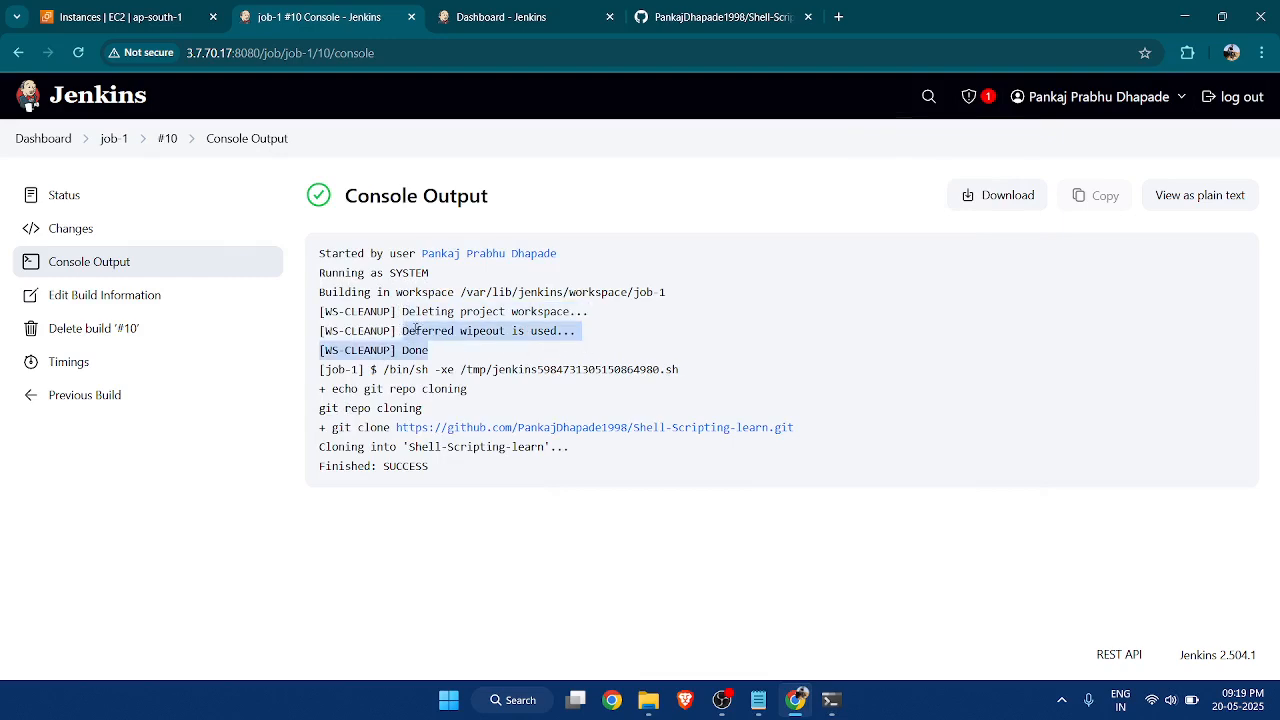
{"action": "left_click_drag", "start_coordinate": [394, 311], "coordinate": [320, 311]}
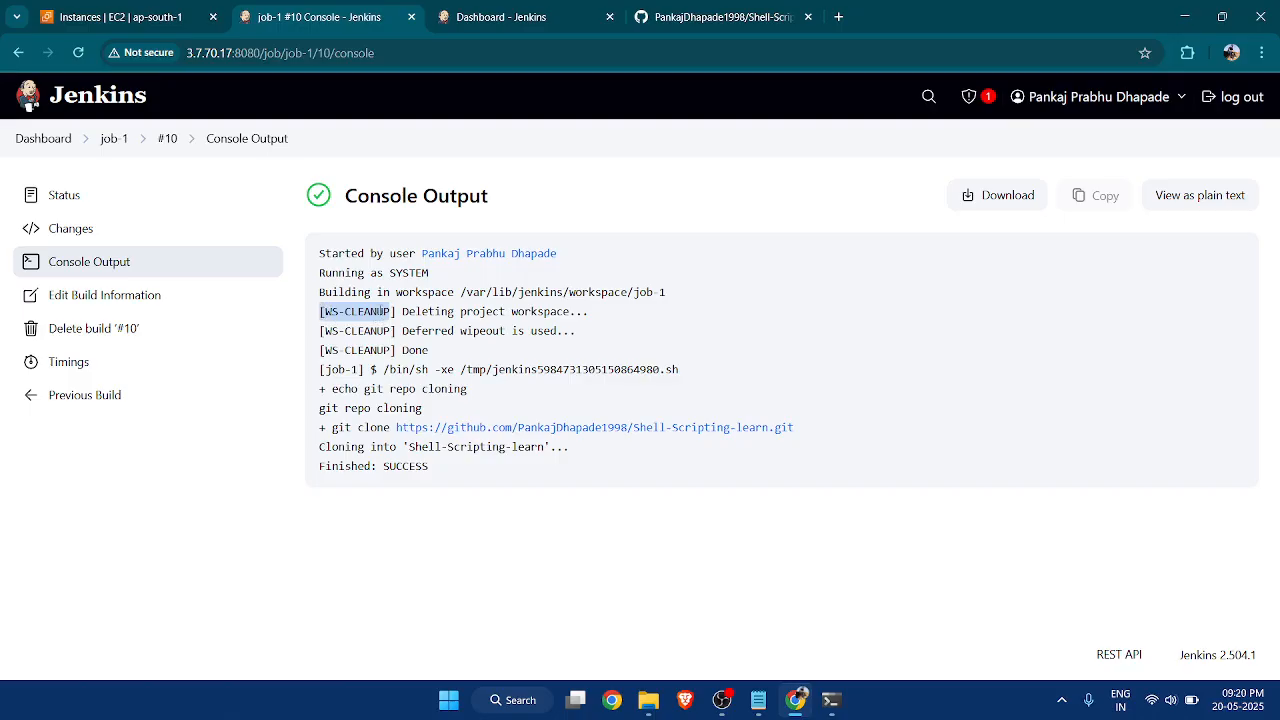
{"action": "left_click", "coordinate": [388, 329]}
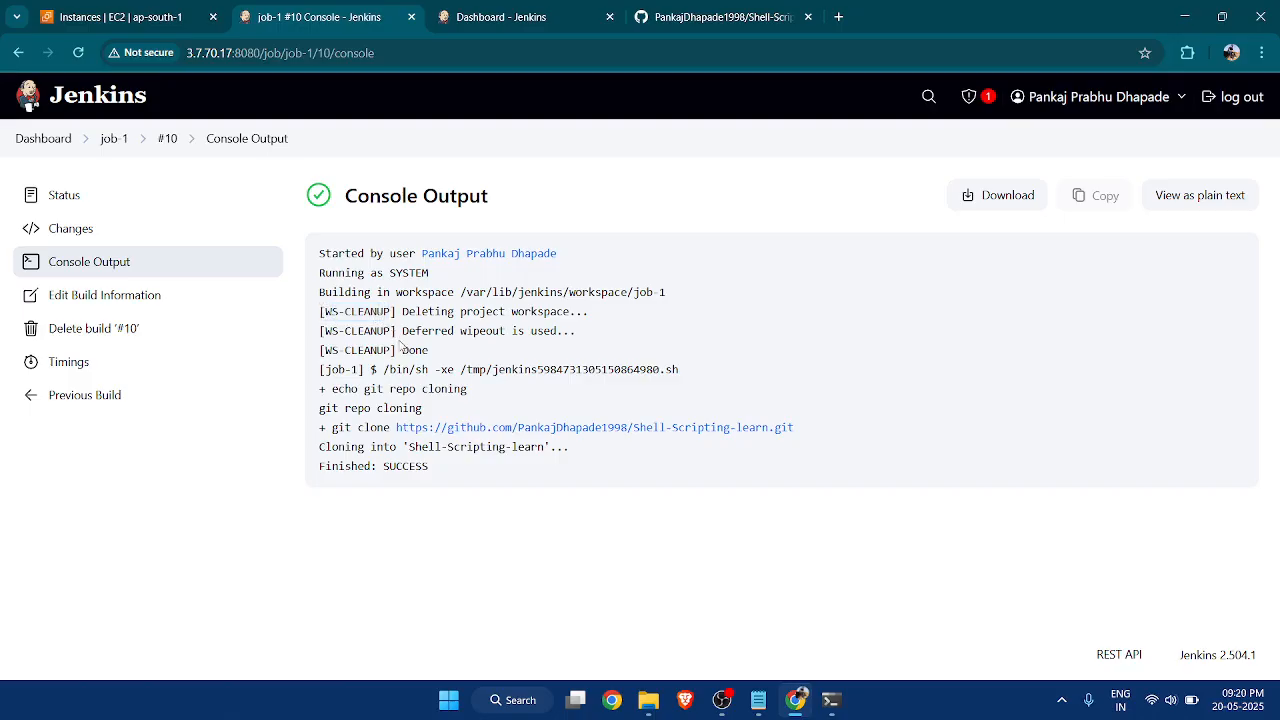
{"action": "left_click_drag", "start_coordinate": [395, 311], "coordinate": [320, 311]}
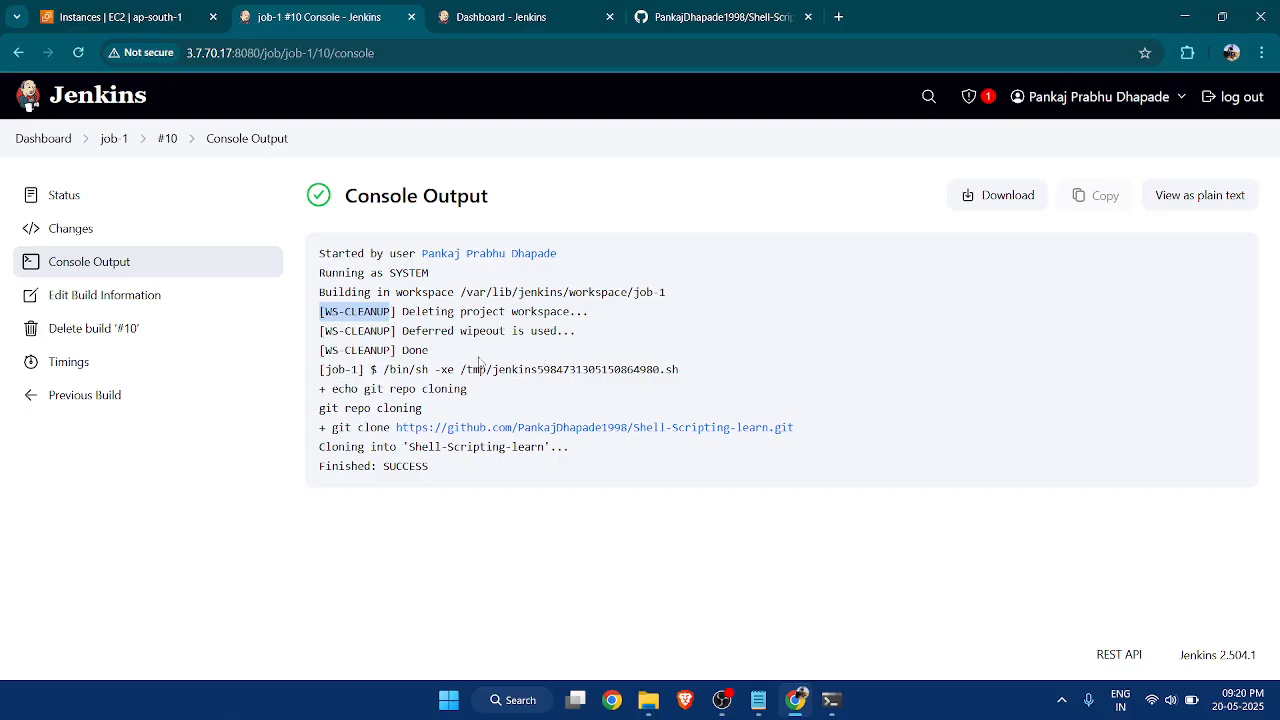
Examine the git clone and deferred wipeout lines in build #10's console output, and return to the job-1 page.
{"action": "left_click_drag", "start_coordinate": [354, 425], "coordinate": [883, 437]}
{"action": "left_click", "coordinate": [749, 469]}
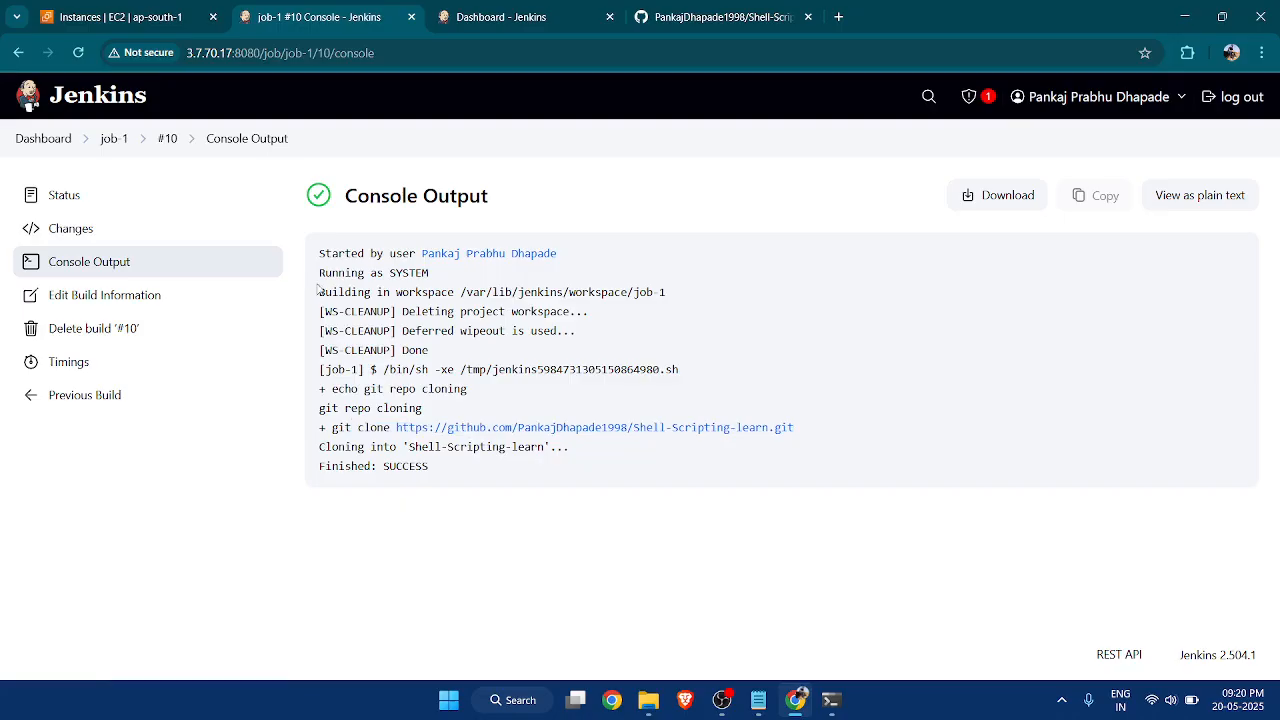
{"action": "mouse_move", "coordinate": [402, 311]}
{"action": "left_mouse_down"}
{"action": "mouse_move", "coordinate": [599, 318]}
{"action": "mouse_move", "coordinate": [443, 351]}
{"action": "mouse_move", "coordinate": [405, 318]}
{"action": "mouse_move", "coordinate": [403, 330]}
{"action": "left_mouse_up"}
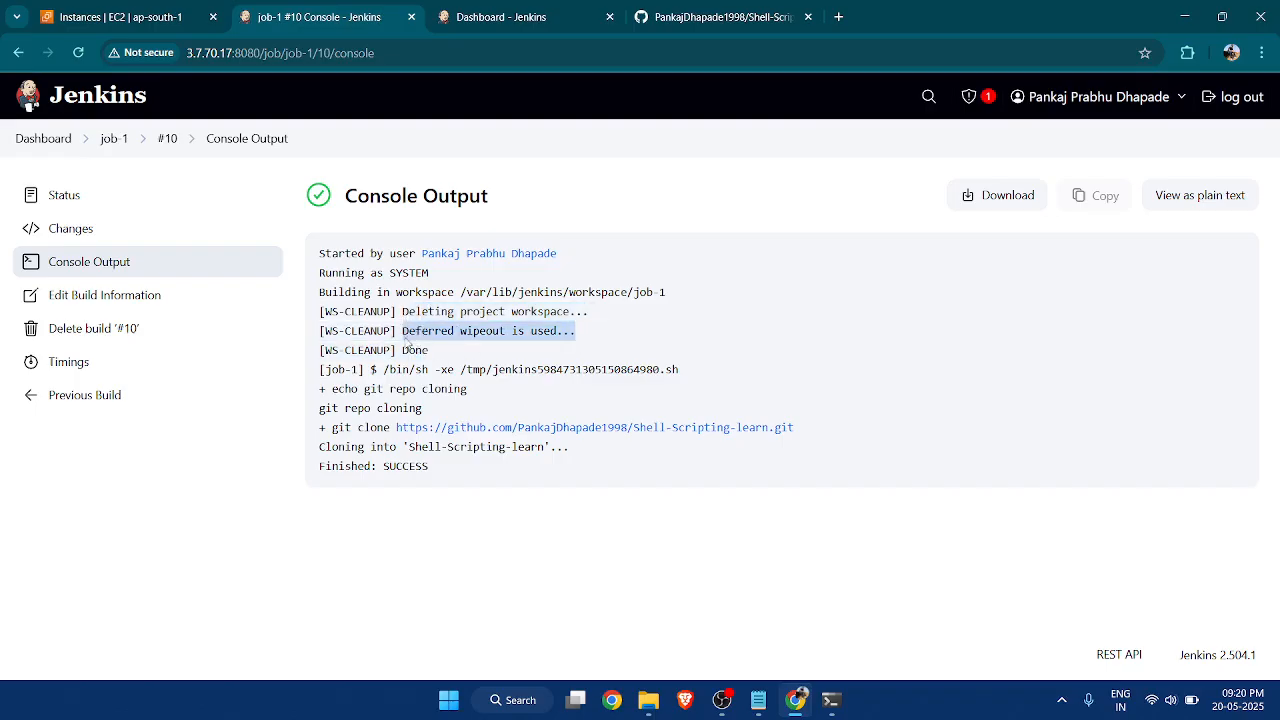
{"action": "left_click", "coordinate": [108, 143]}
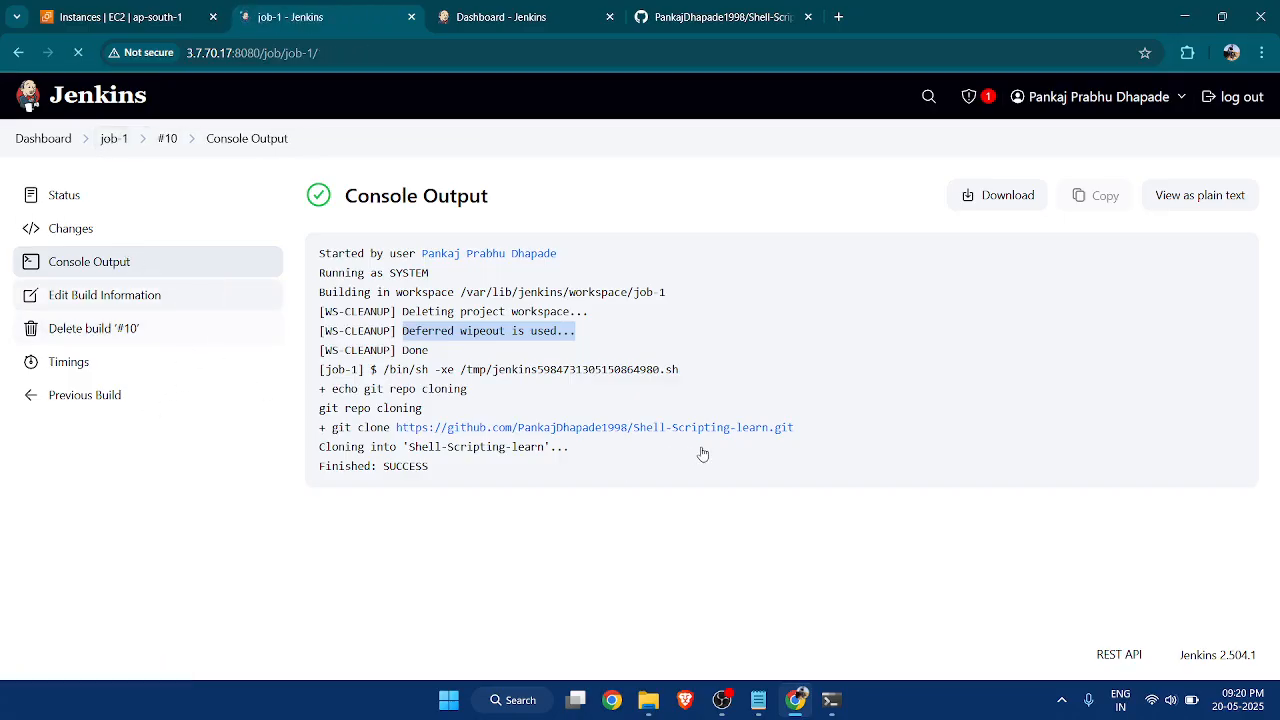
Find the "Jenkins Discard build feature" section in the Youtube Script notes in Notepad, and open job-1's configuration in the browser.
{"action": "left_click", "coordinate": [758, 700]}
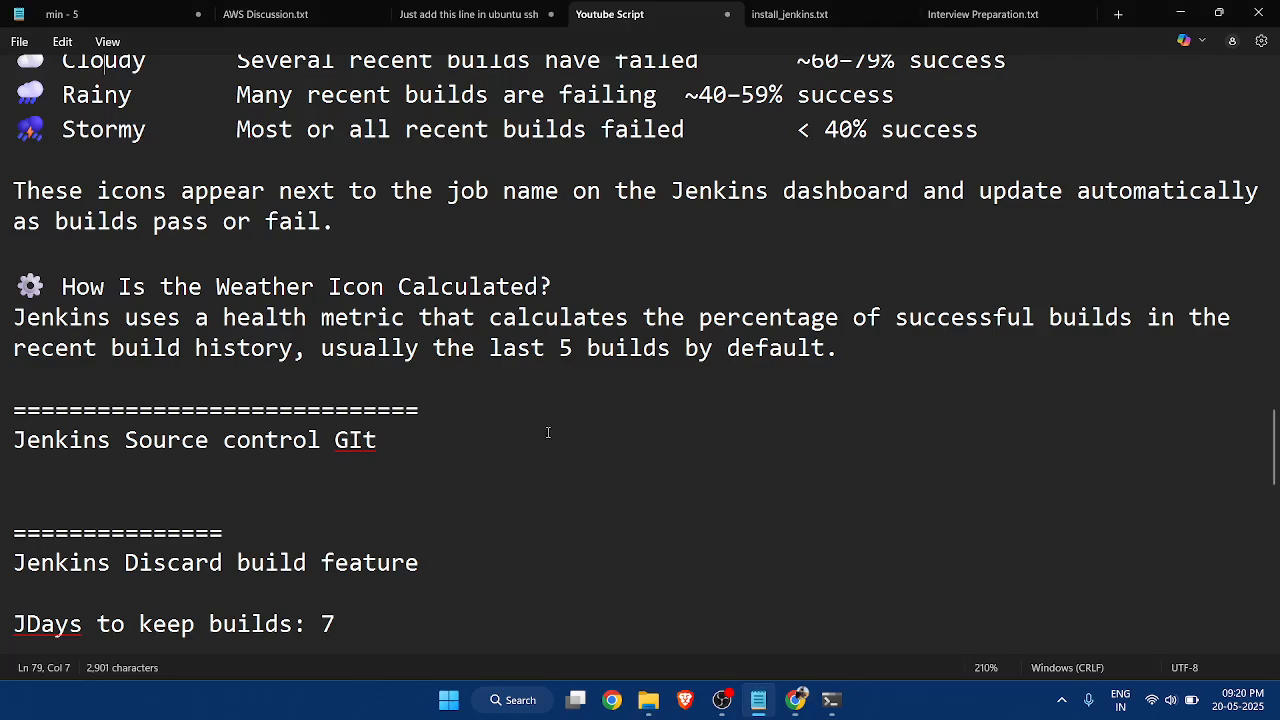
{"action": "scroll", "coordinate": [490, 360], "scroll_direction": "down", "scroll_amount": 4}
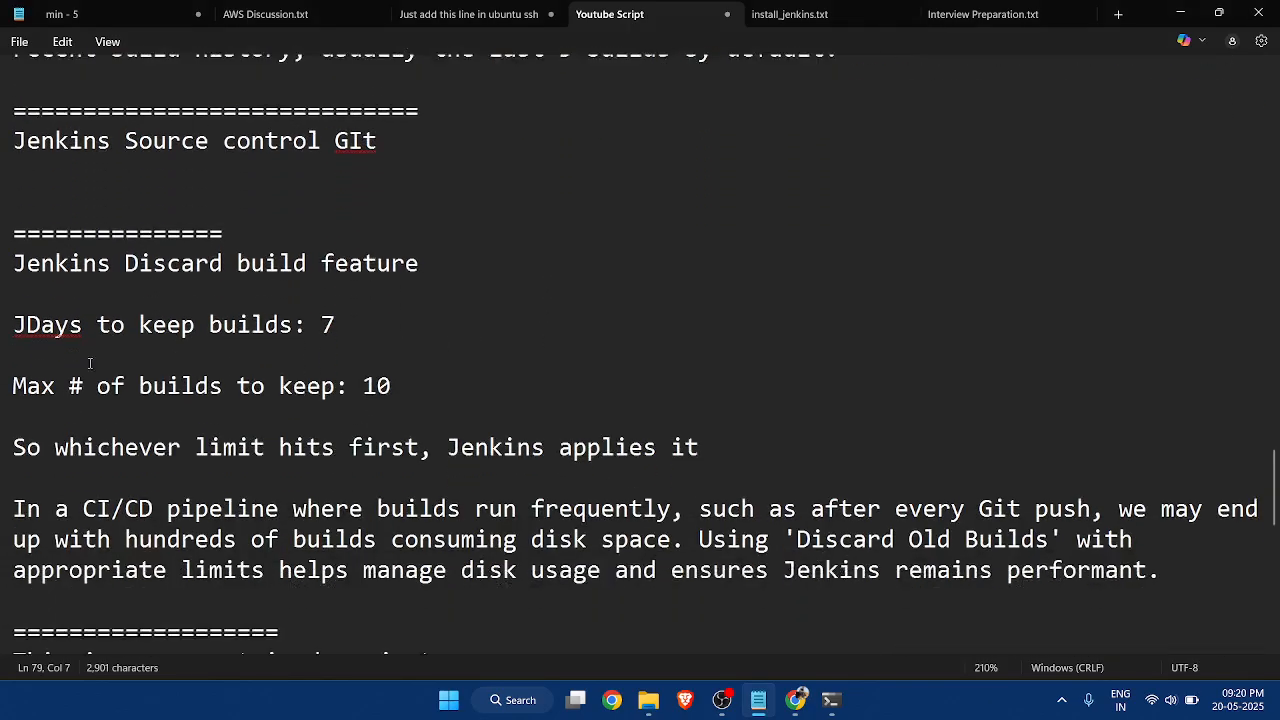
{"action": "scroll", "coordinate": [240, 200], "scroll_direction": "up", "scroll_amount": 2}
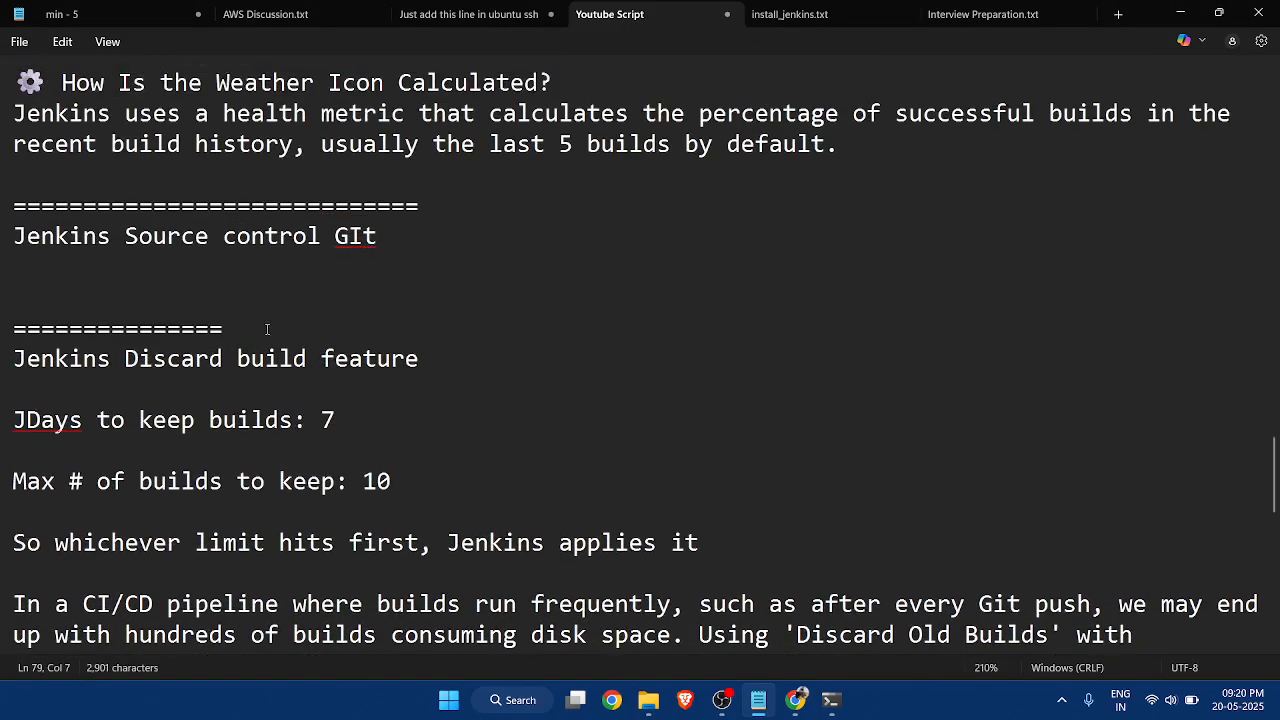
{"action": "left_click_drag", "start_coordinate": [17, 358], "coordinate": [444, 352]}
{"action": "left_click", "coordinate": [442, 354]}
{"action": "left_click", "coordinate": [1182, 12]}
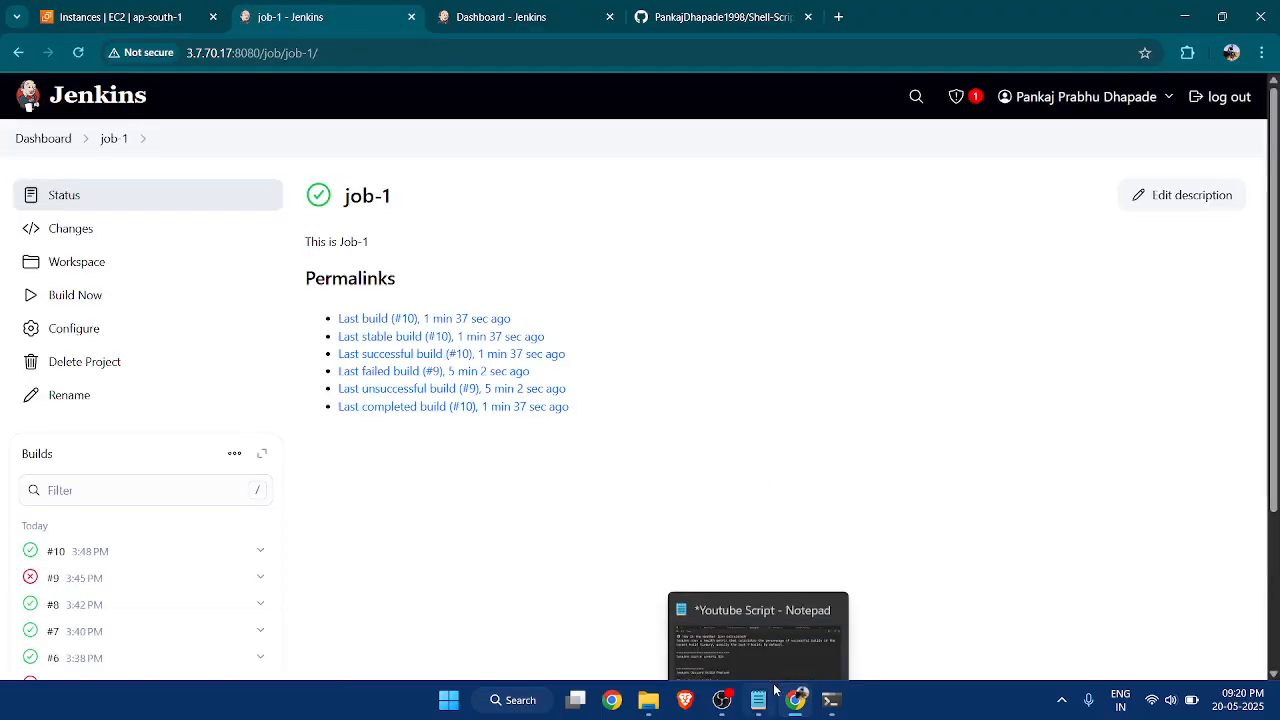
{"action": "left_click", "coordinate": [758, 700]}
{"action": "scroll", "coordinate": [478, 397], "scroll_direction": "down", "scroll_amount": 1}
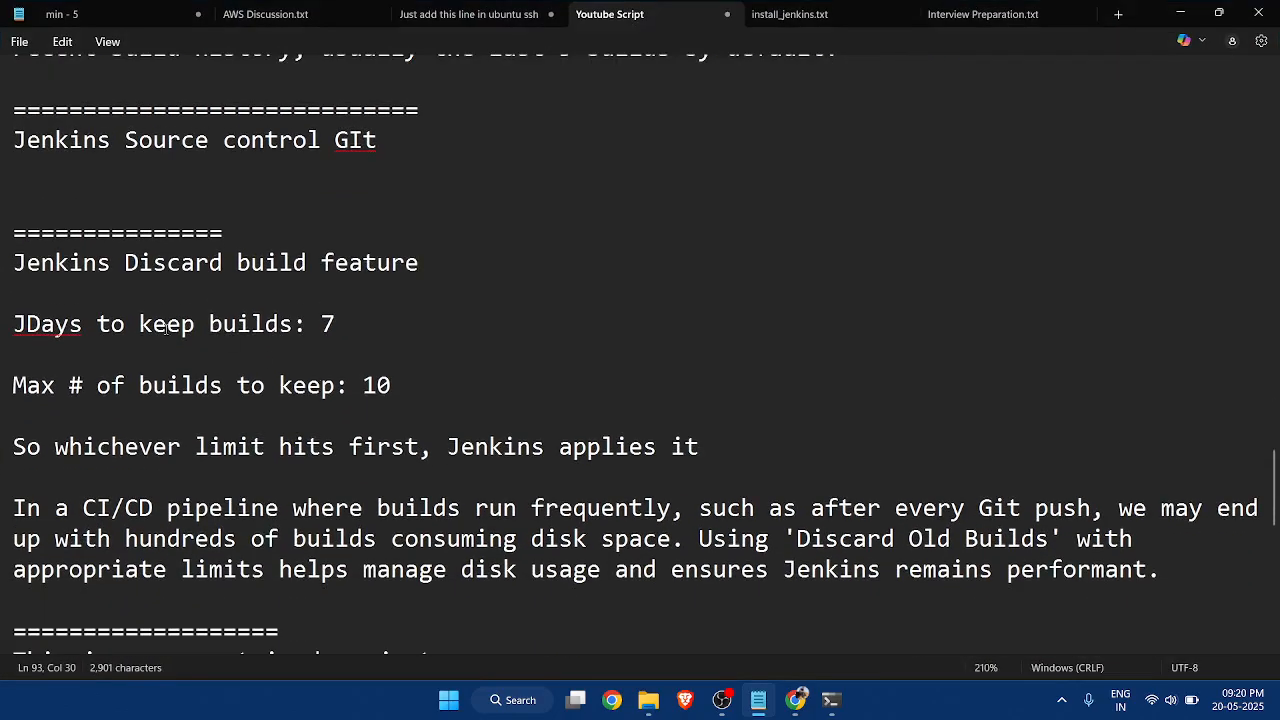
{"action": "left_click", "coordinate": [1180, 13]}
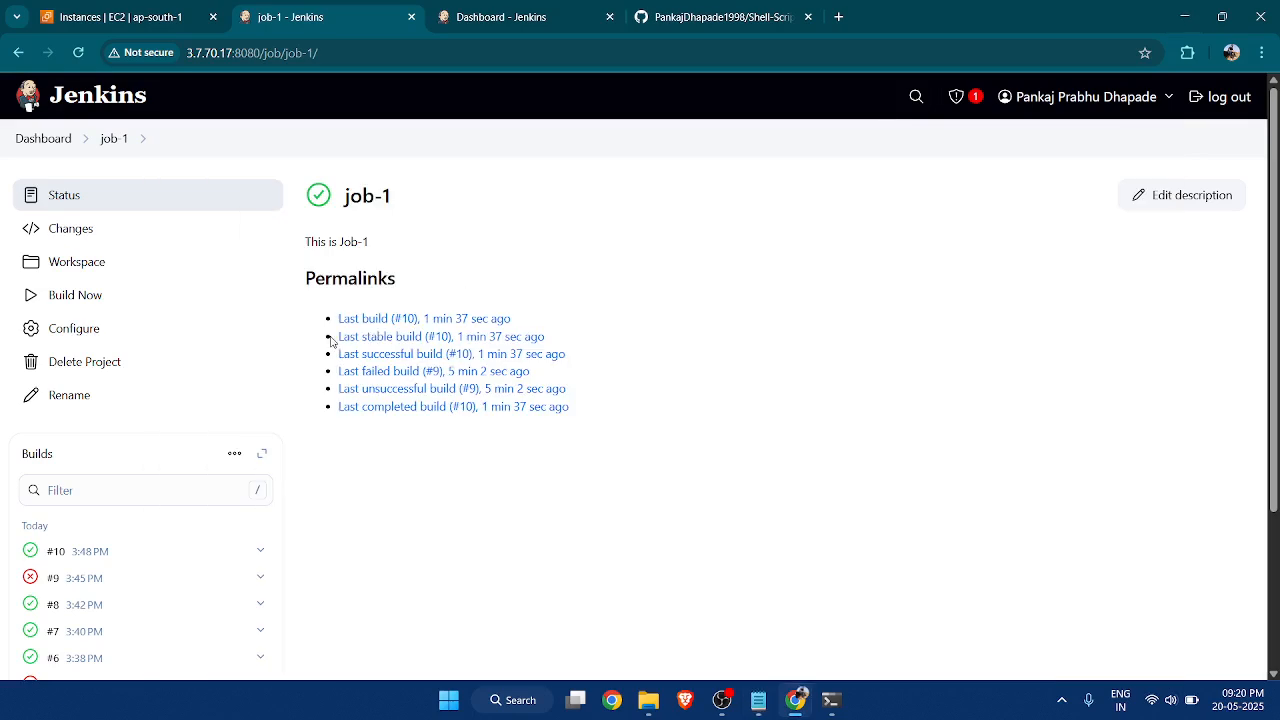
{"action": "left_click", "coordinate": [112, 330]}
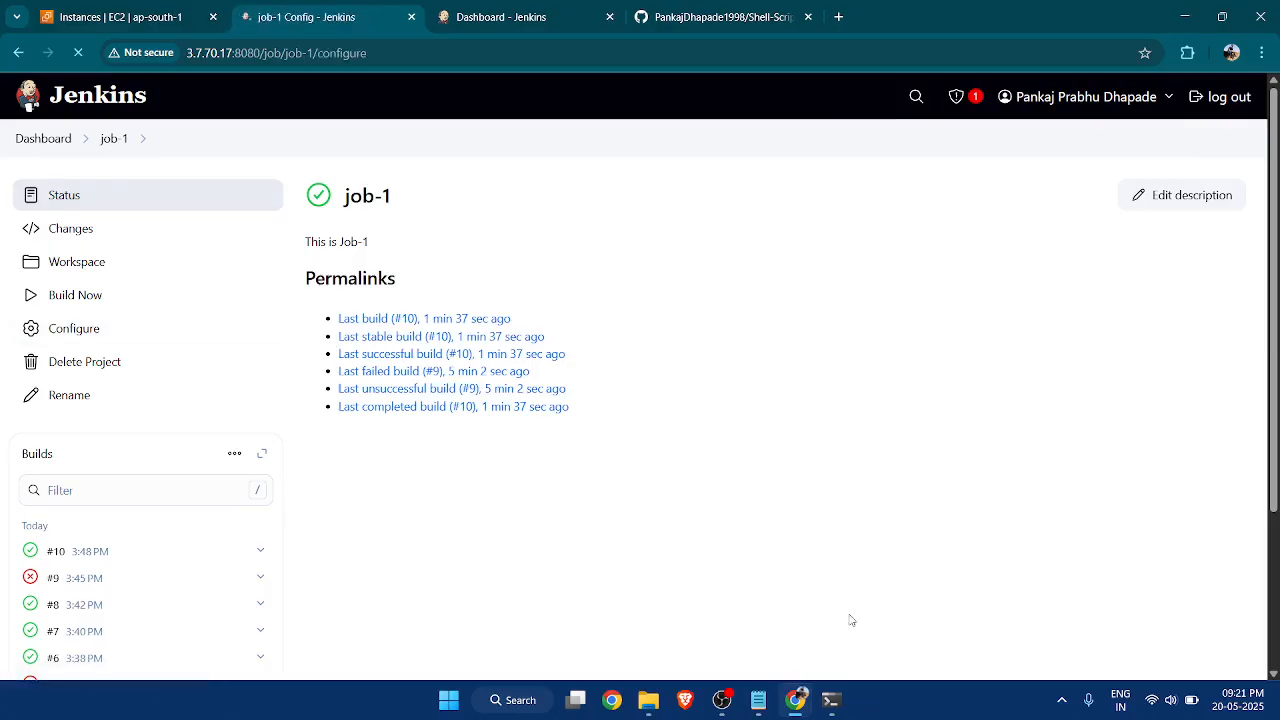
{"action": "left_click", "coordinate": [828, 704]}
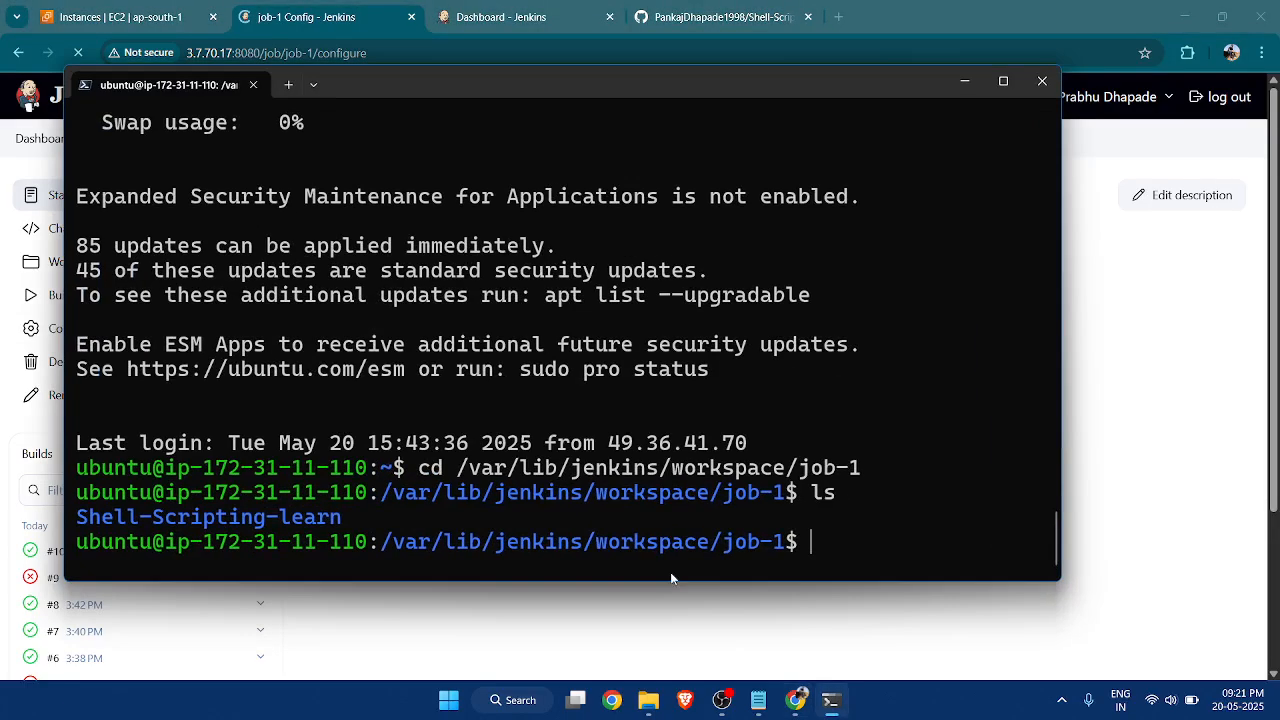
{"action": "type", "text": "cd"}
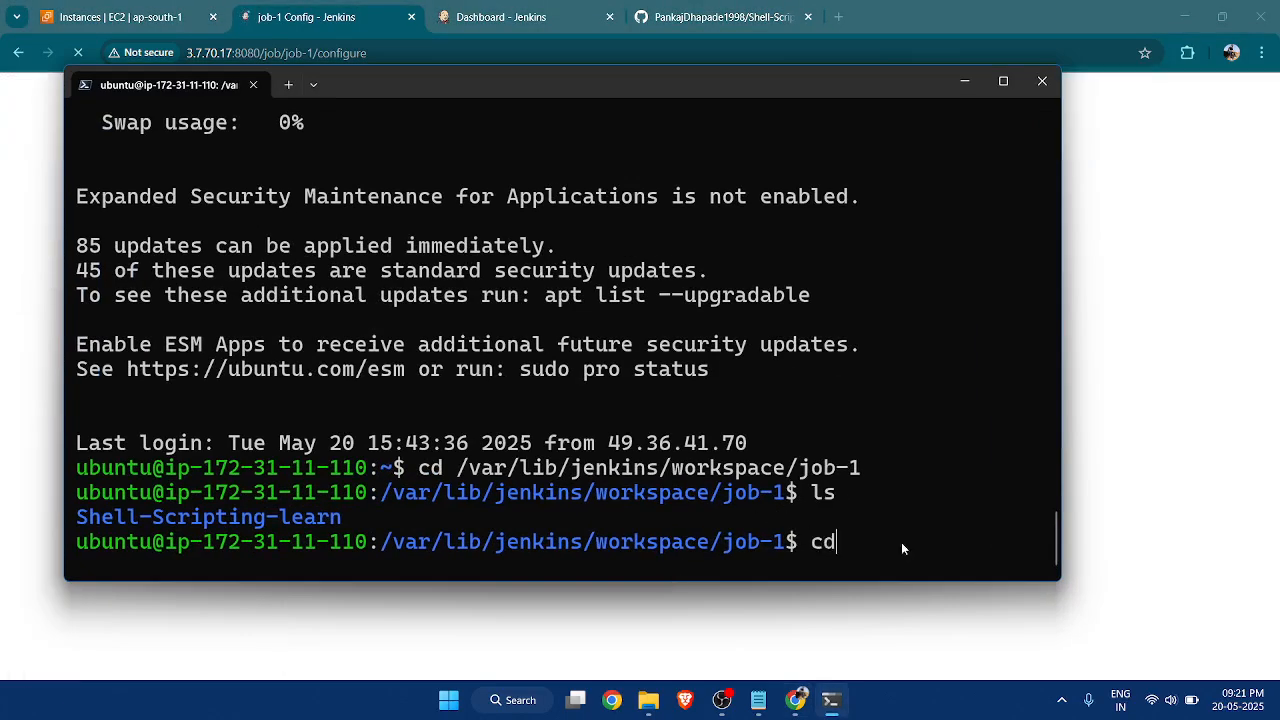
{"action": "key", "text": "BackSpace"}
{"action": "key", "text": "BackSpace"}
{"action": "left_click", "coordinate": [953, 93]}
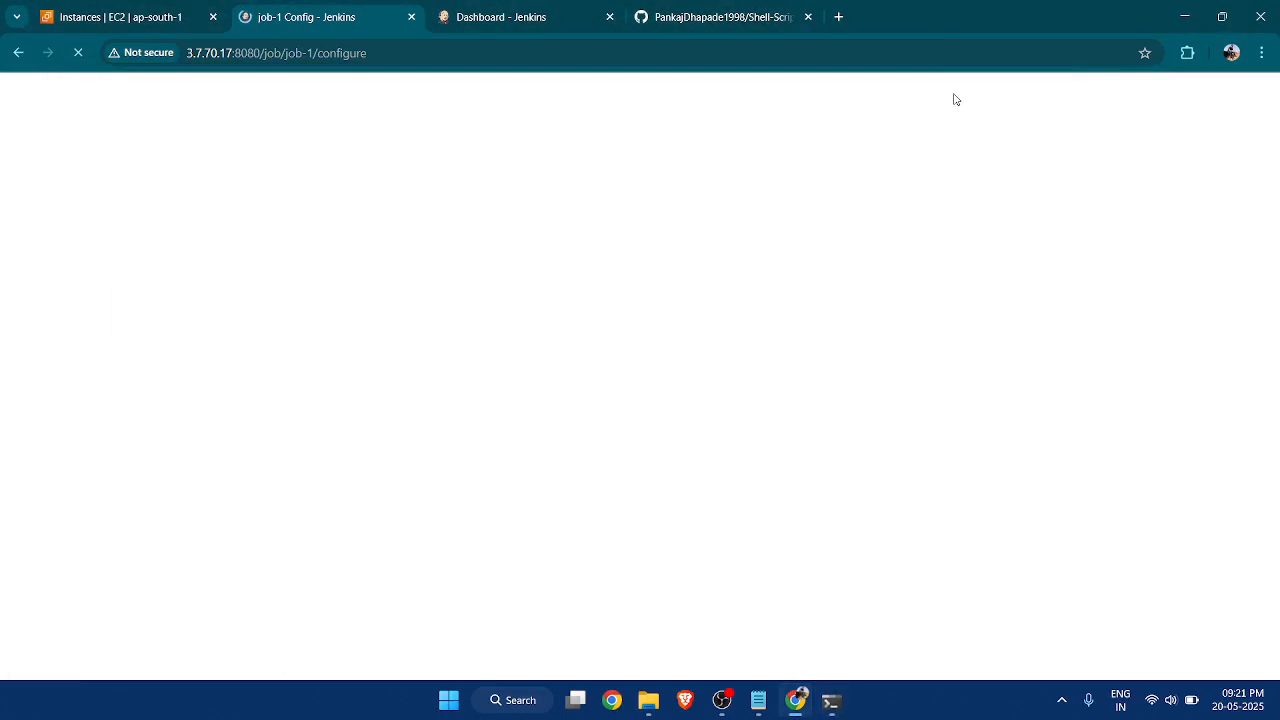
Switch to the Notepad notes and read the days-to-keep, maximum-builds and whichever-limit-hits-first lines, returning to job-1's configuration.
{"action": "left_click", "coordinate": [757, 710]}
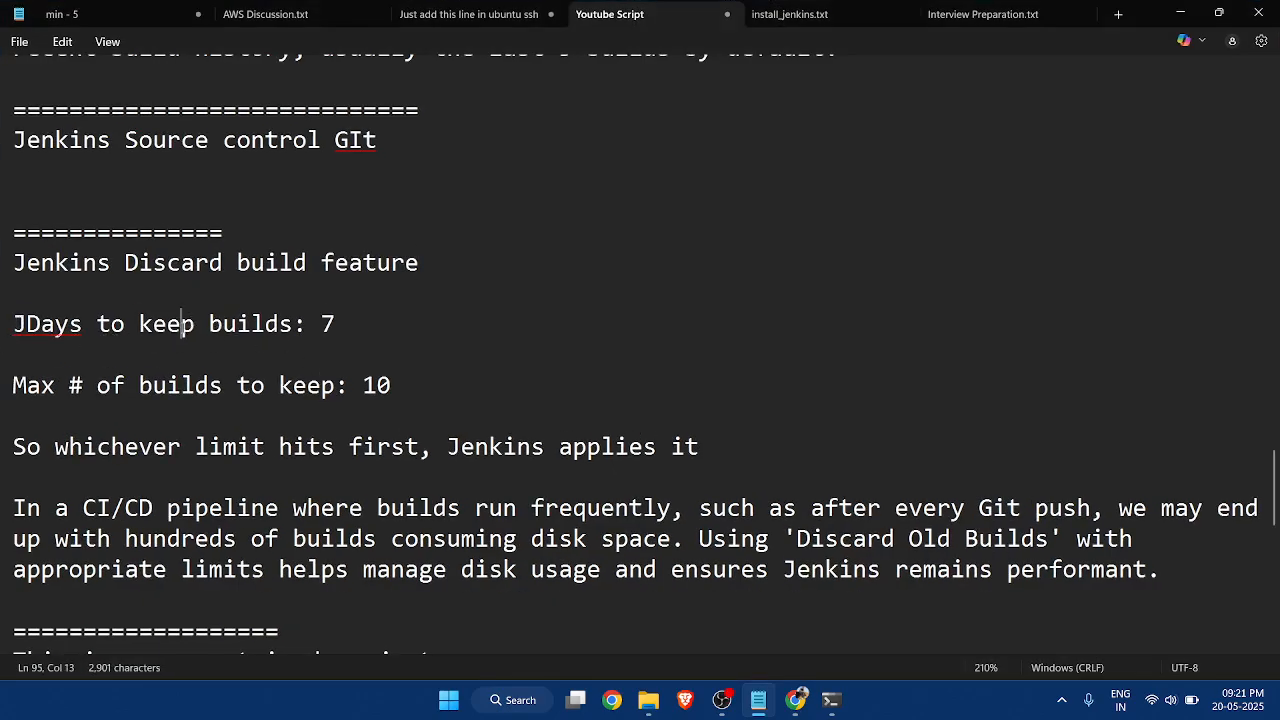
{"action": "left_click_drag", "start_coordinate": [14, 324], "coordinate": [181, 324]}
{"action": "left_click", "coordinate": [398, 320]}
{"action": "left_click_drag", "start_coordinate": [336, 325], "coordinate": [82, 332]}
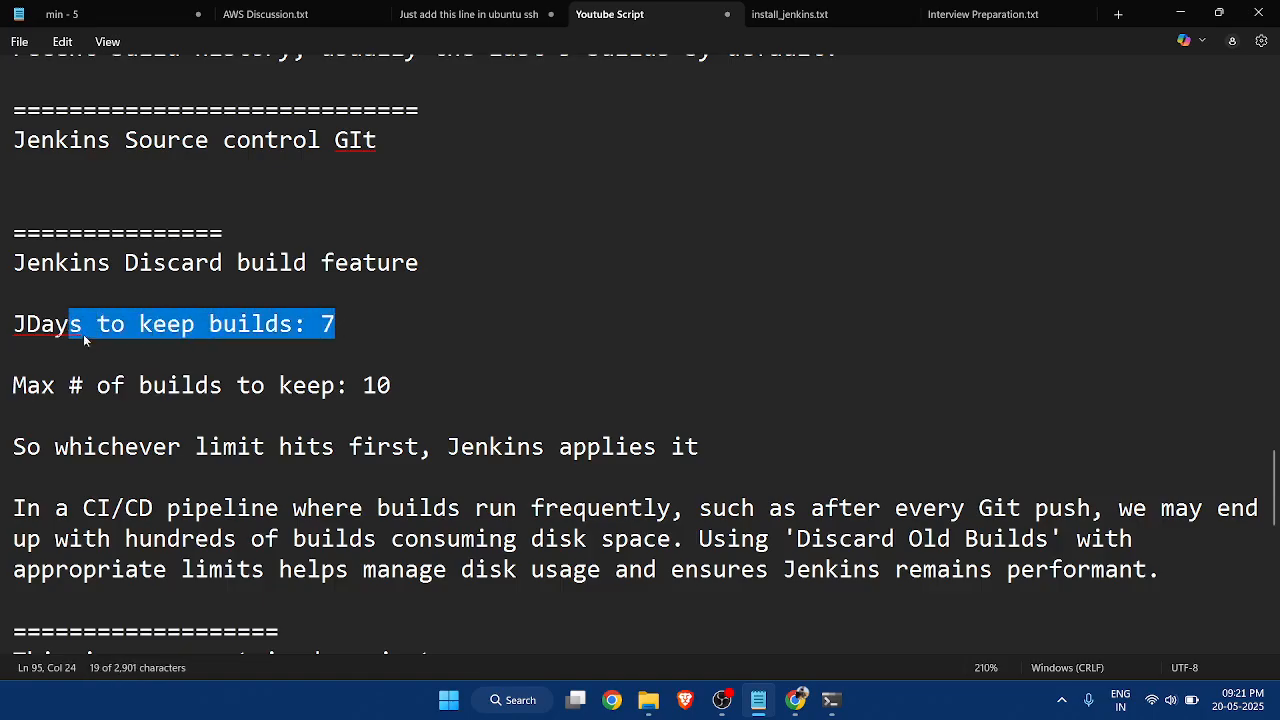
{"action": "left_click", "coordinate": [70, 380]}
{"action": "left_click_drag", "start_coordinate": [13, 385], "coordinate": [398, 389]}
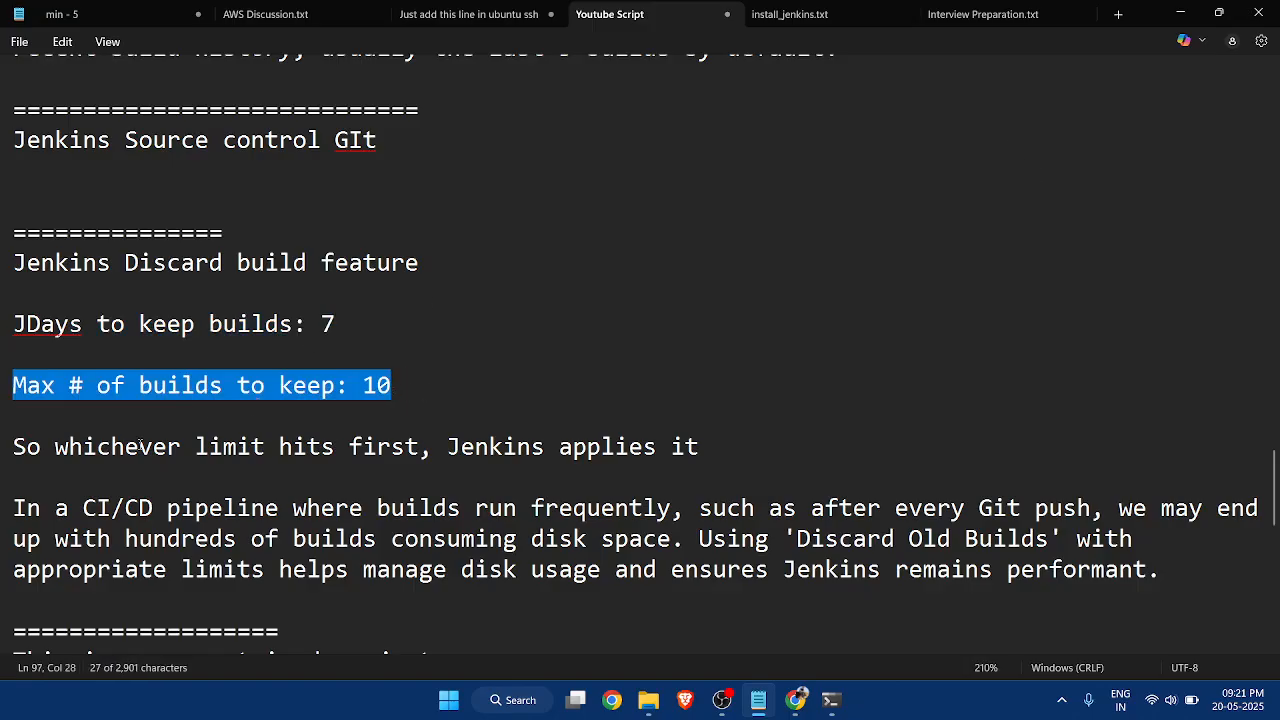
{"action": "left_click_drag", "start_coordinate": [54, 447], "coordinate": [701, 447]}
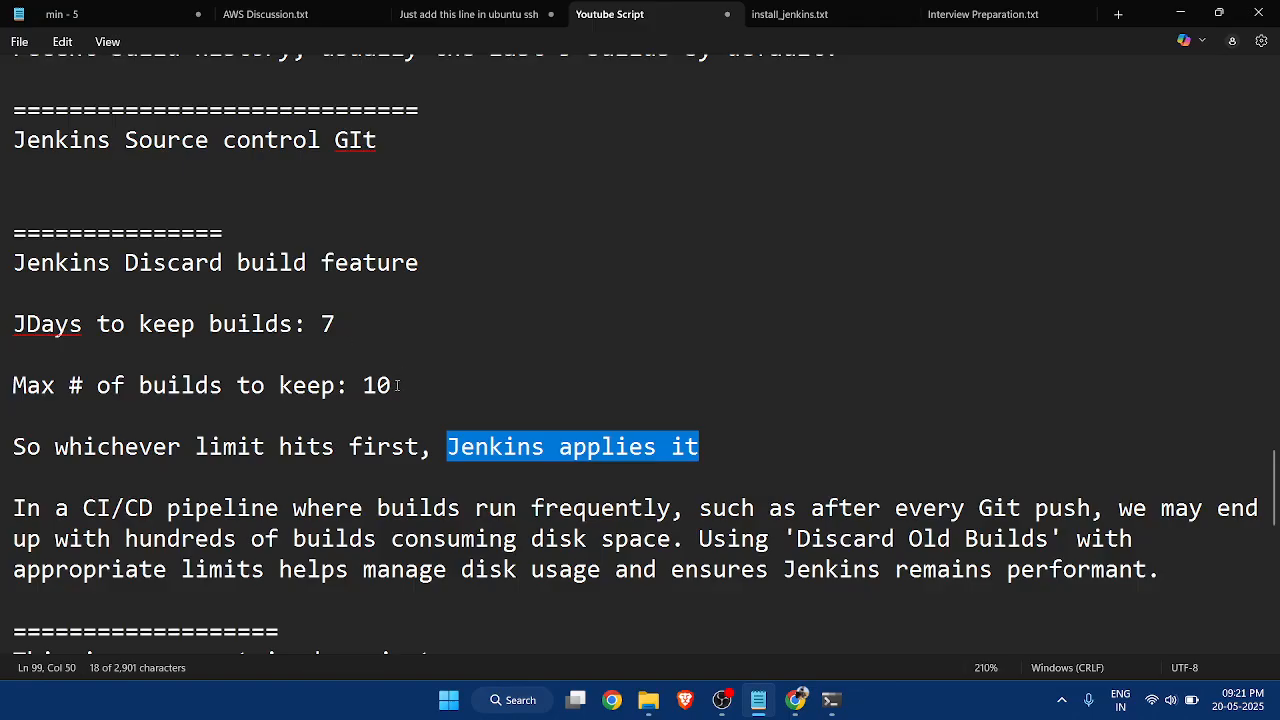
{"action": "left_click_drag", "start_coordinate": [394, 386], "coordinate": [14, 390]}
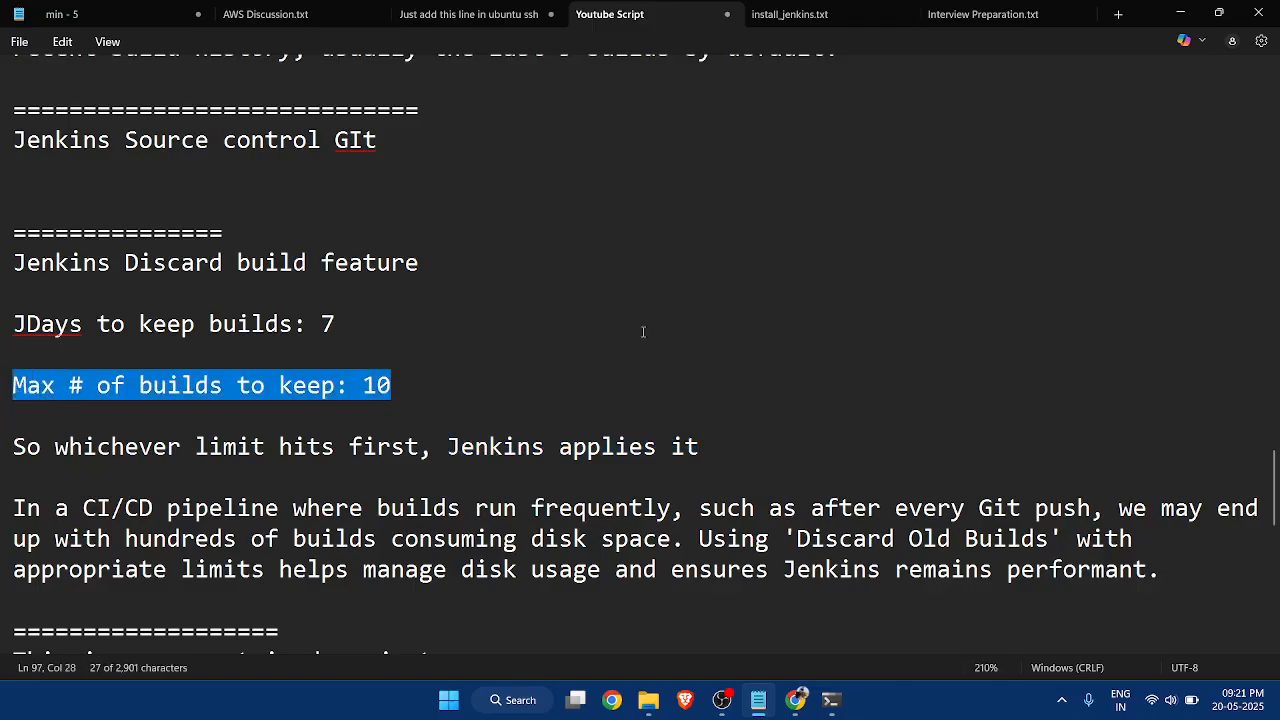
{"action": "left_click", "coordinate": [936, 257]}
{"action": "left_click", "coordinate": [1180, 10]}
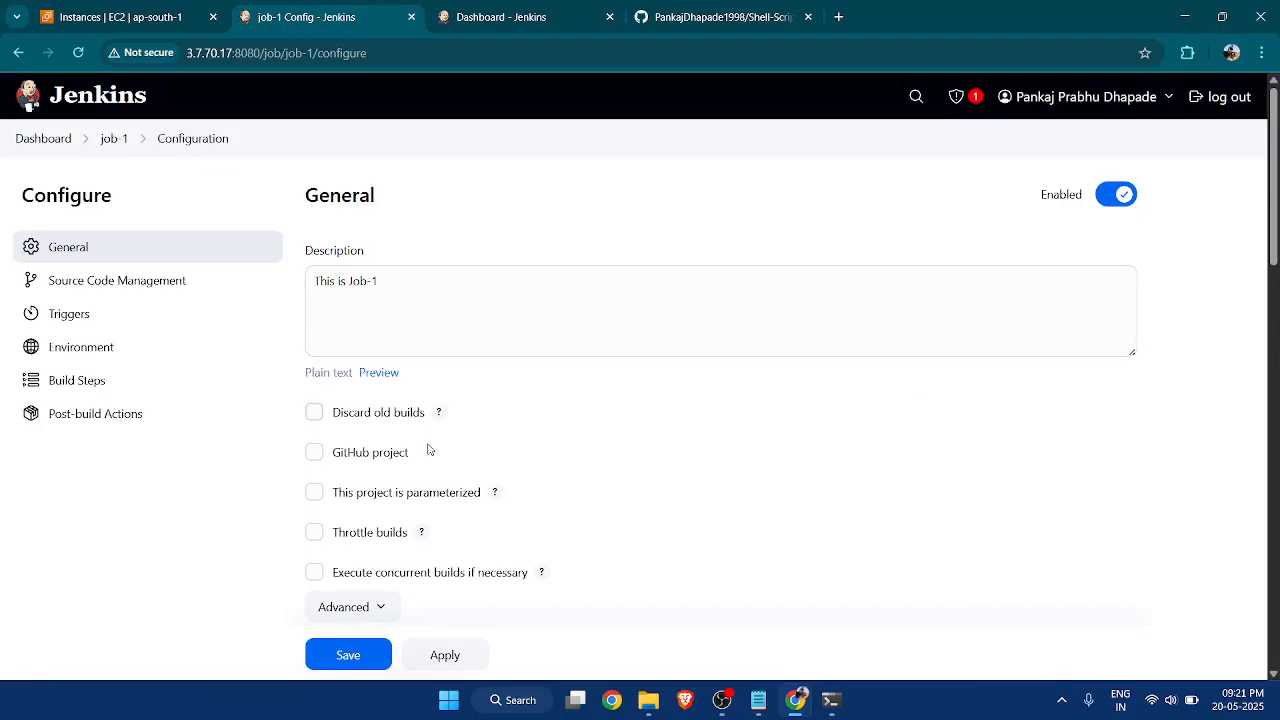
Enable Discard old builds for job-1 with 10 days to keep builds and a maximum of 5 builds, and save the configuration.
{"action": "scroll", "coordinate": [429, 446], "scroll_direction": "down", "scroll_amount": 1}
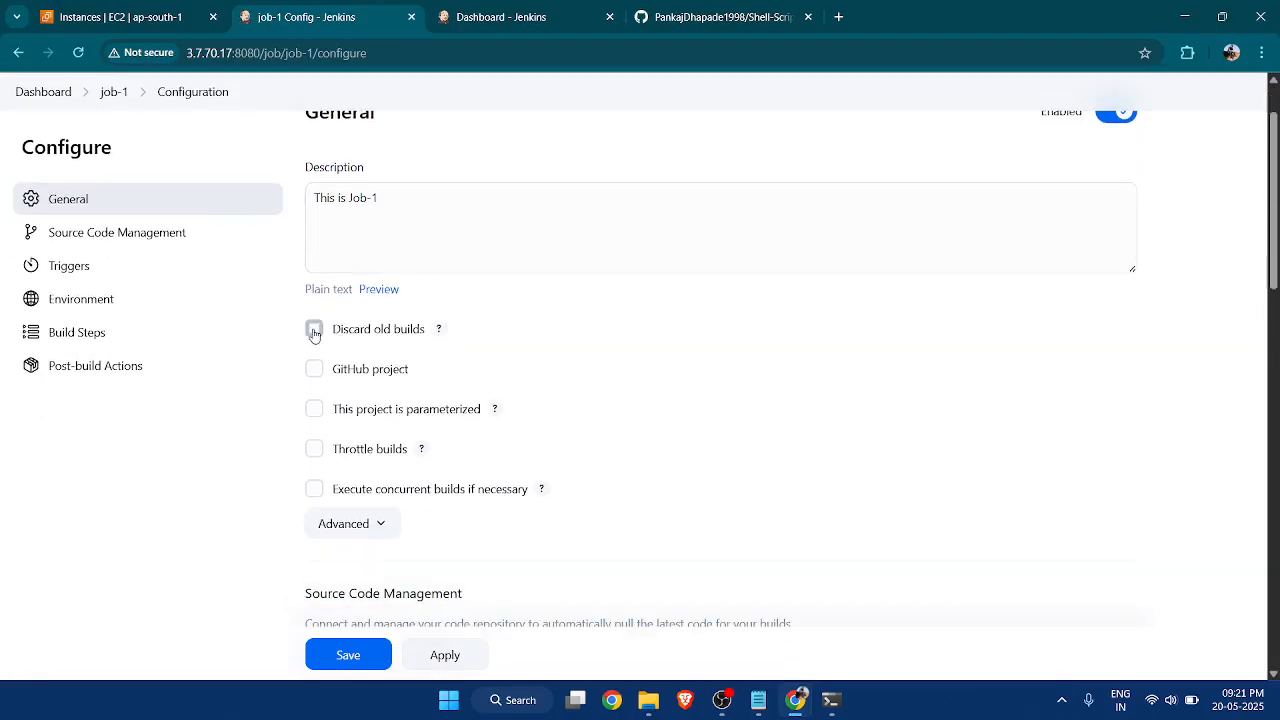
{"action": "left_click", "coordinate": [313, 328]}
{"action": "scroll", "coordinate": [555, 337], "scroll_direction": "down", "scroll_amount": 2}
{"action": "left_click", "coordinate": [536, 325]}
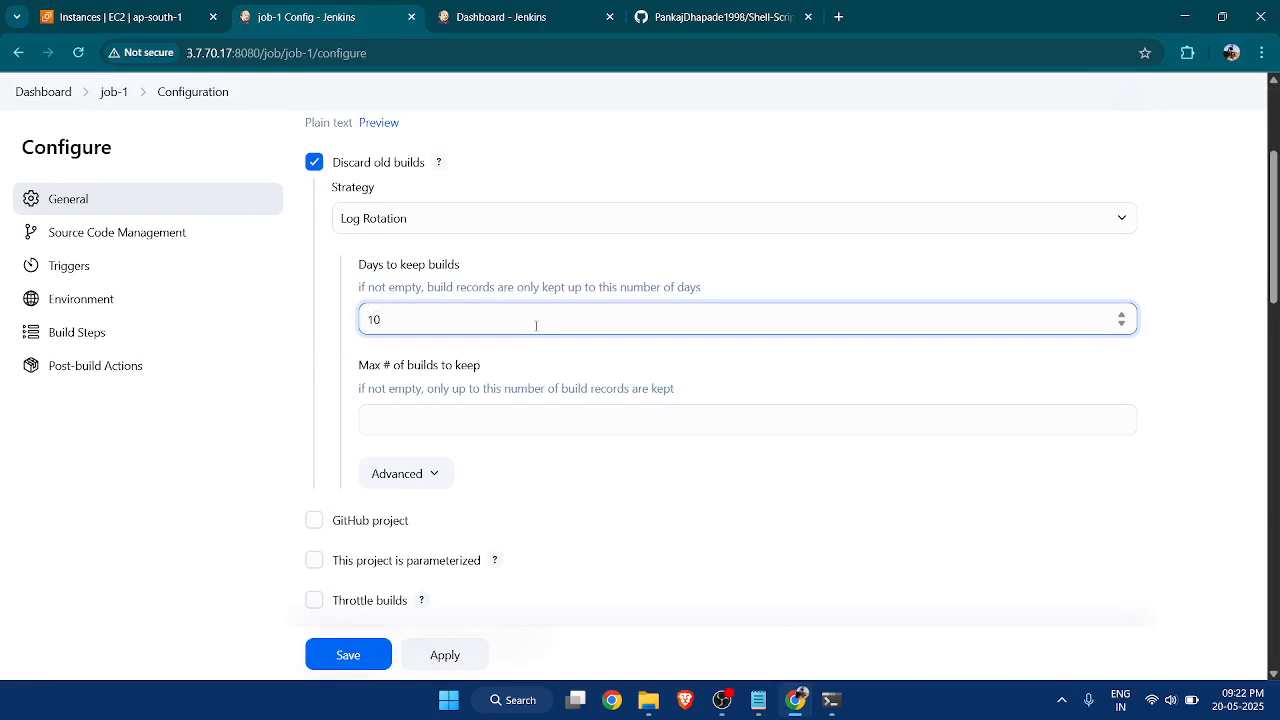
{"action": "left_click", "coordinate": [512, 429]}
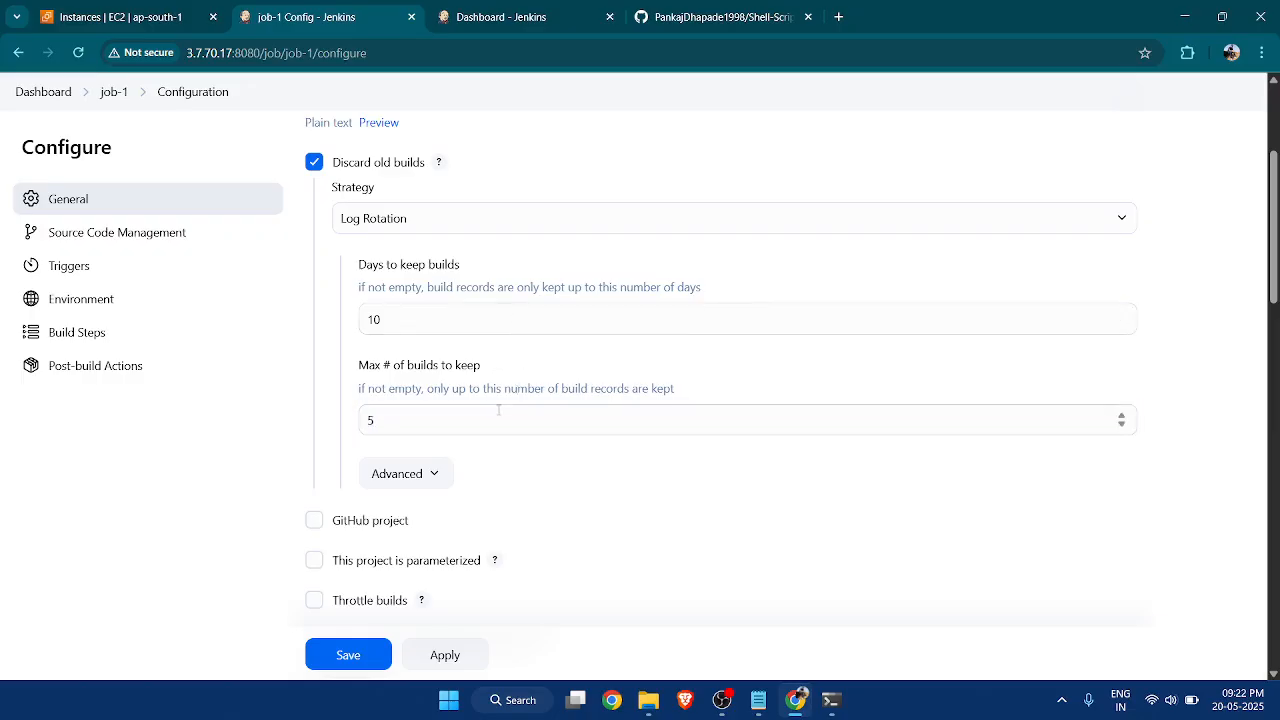
{"action": "key", "text": "shift+Tab"}
{"action": "left_click", "coordinate": [399, 313]}
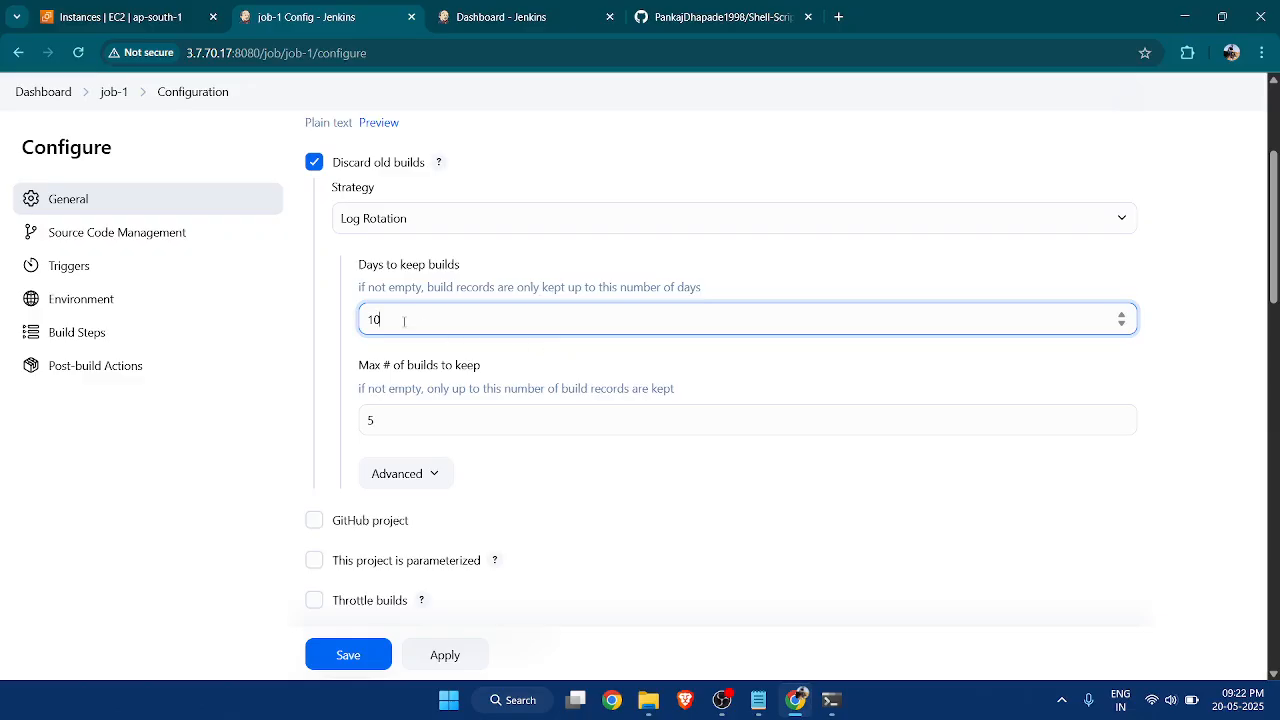
{"action": "left_click", "coordinate": [497, 357]}
{"action": "scroll", "coordinate": [706, 414], "scroll_direction": "down", "scroll_amount": 1}
{"action": "scroll", "coordinate": [596, 505], "scroll_direction": "down", "scroll_amount": 4}
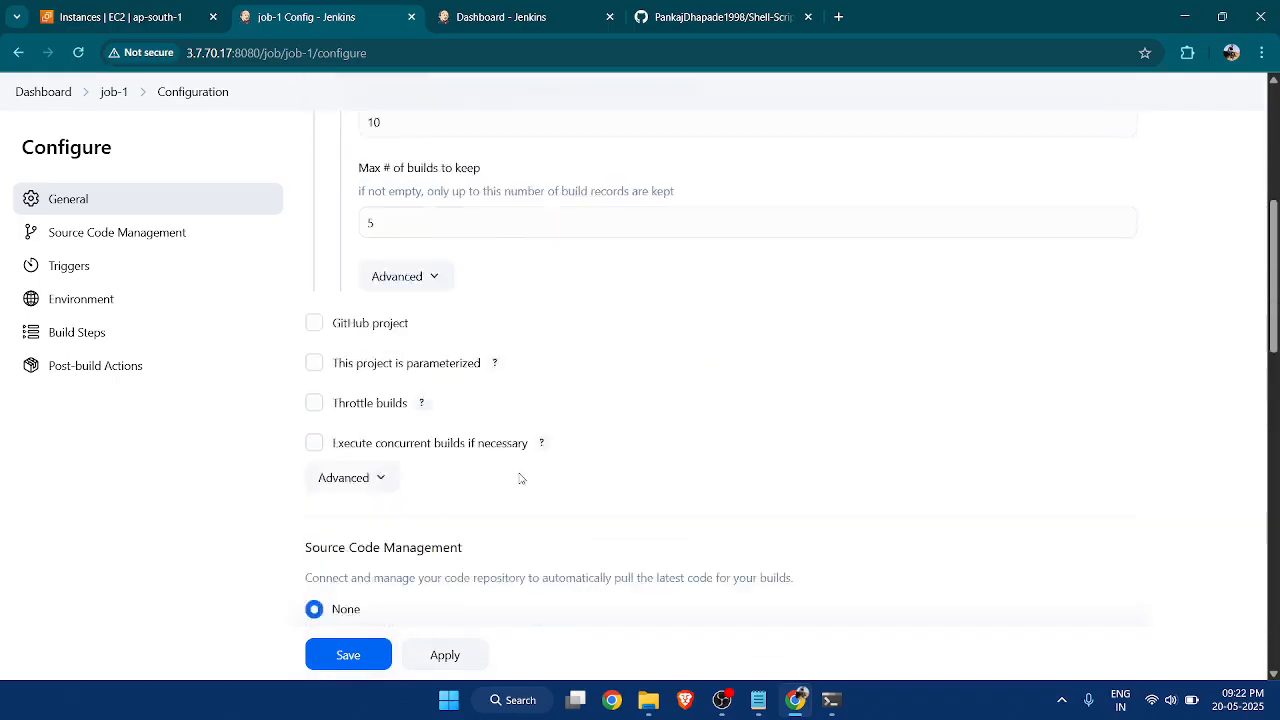
{"action": "left_click", "coordinate": [386, 654]}
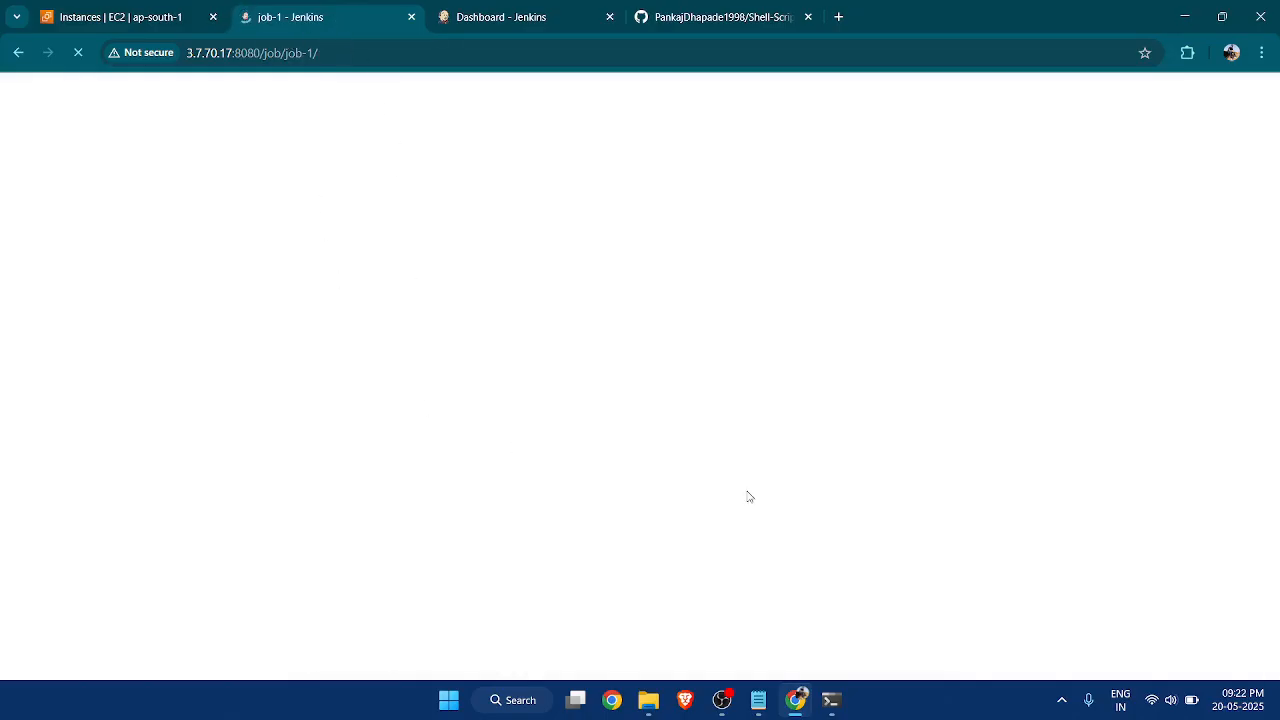
{"action": "left_click", "coordinate": [830, 700]}
{"action": "left_click", "coordinate": [720, 655]}
{"action": "left_click", "coordinate": [463, 18]}
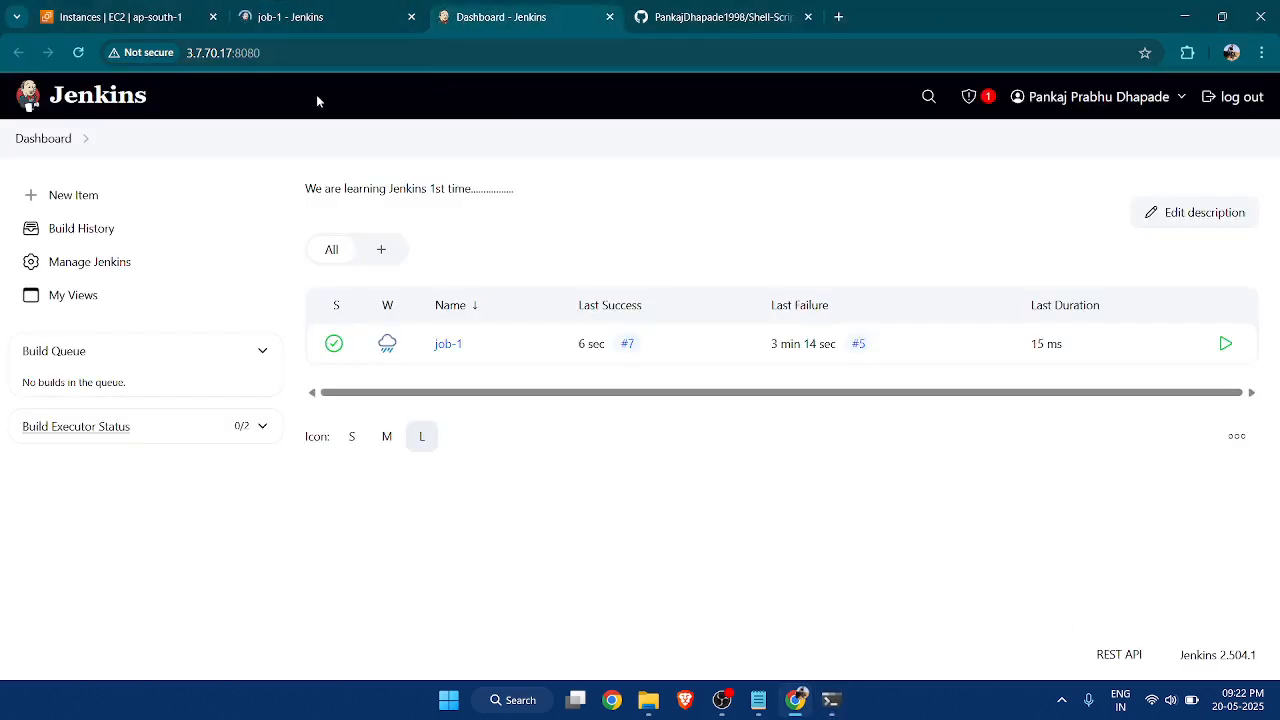
{"action": "left_click", "coordinate": [366, 17]}
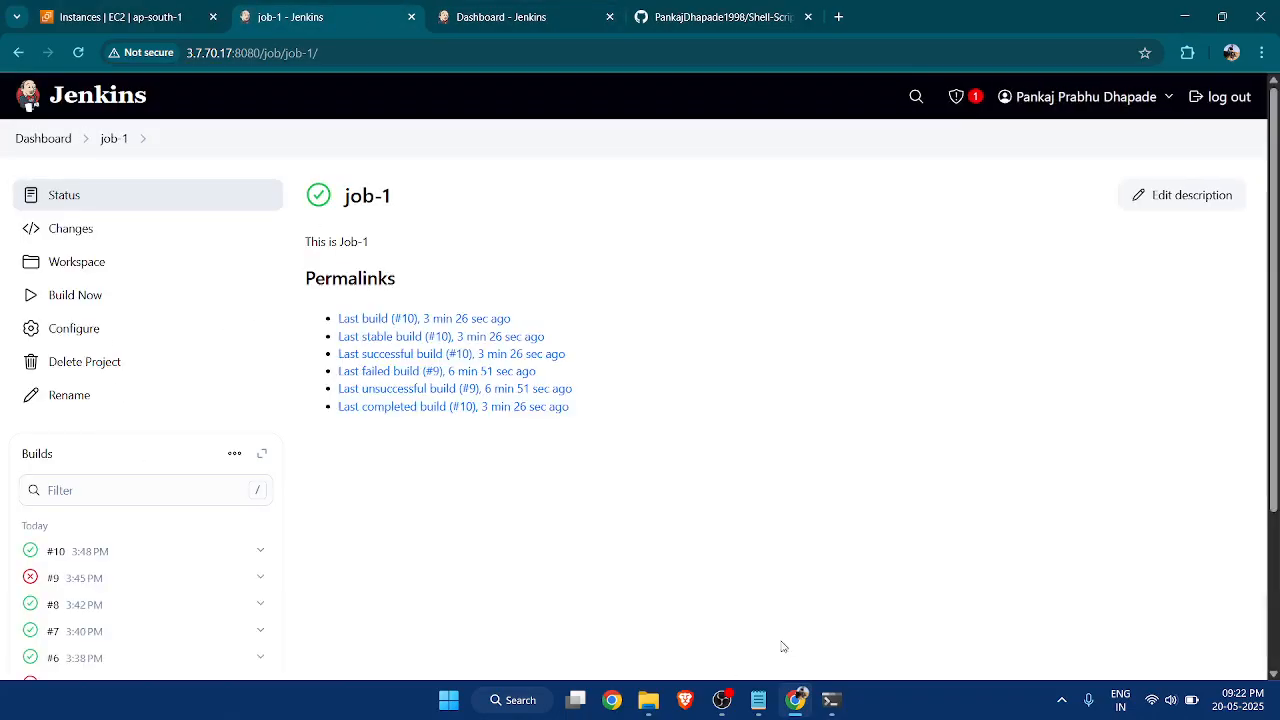
Switch to the Notepad notes and read the paragraph on disk space, Discard Old Builds and Jenkins performance.
{"action": "left_click", "coordinate": [758, 700]}
{"action": "scroll", "coordinate": [600, 480], "scroll_direction": "down", "scroll_amount": 2}
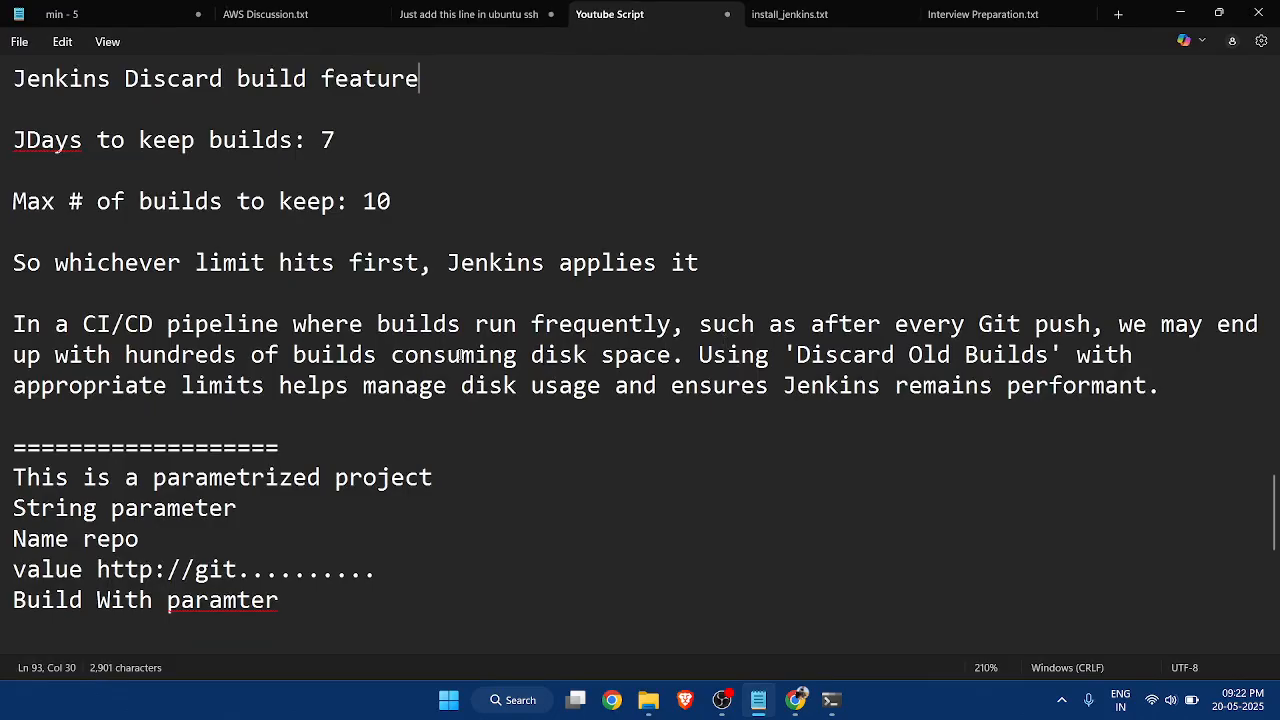
{"action": "left_click_drag", "start_coordinate": [402, 352], "coordinate": [677, 356]}
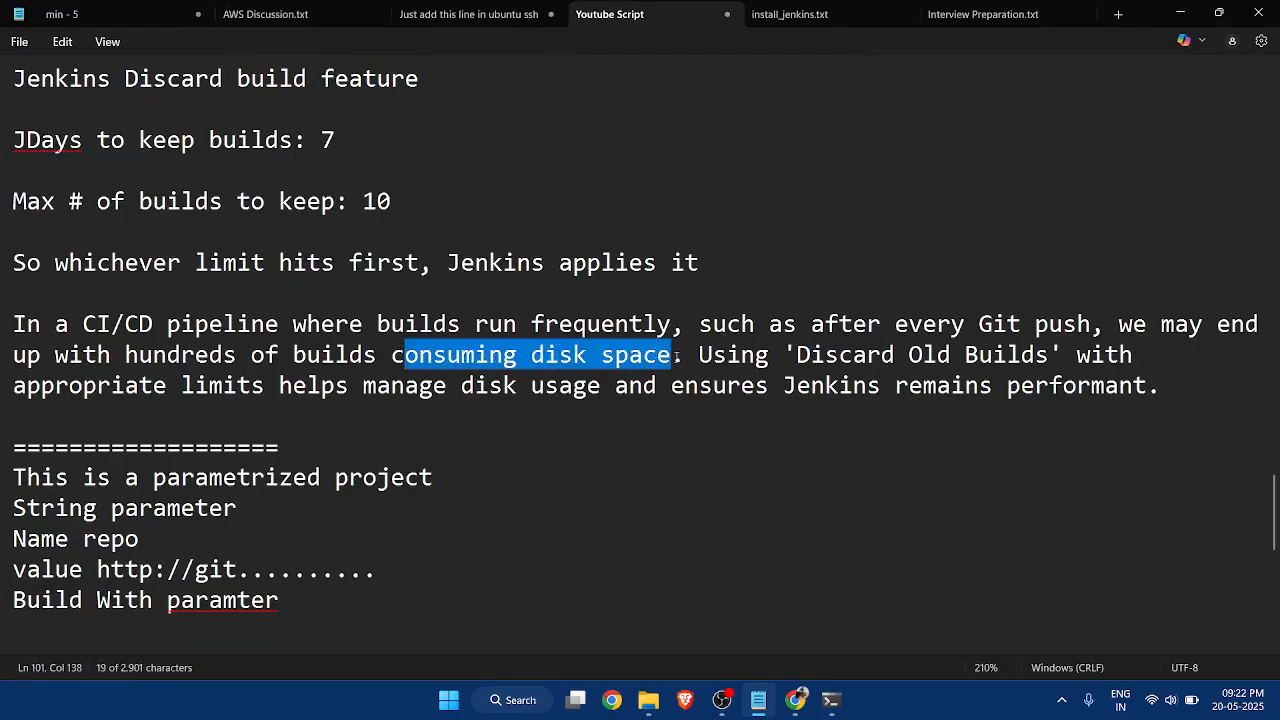
{"action": "left_click_drag", "start_coordinate": [796, 355], "coordinate": [1052, 350]}
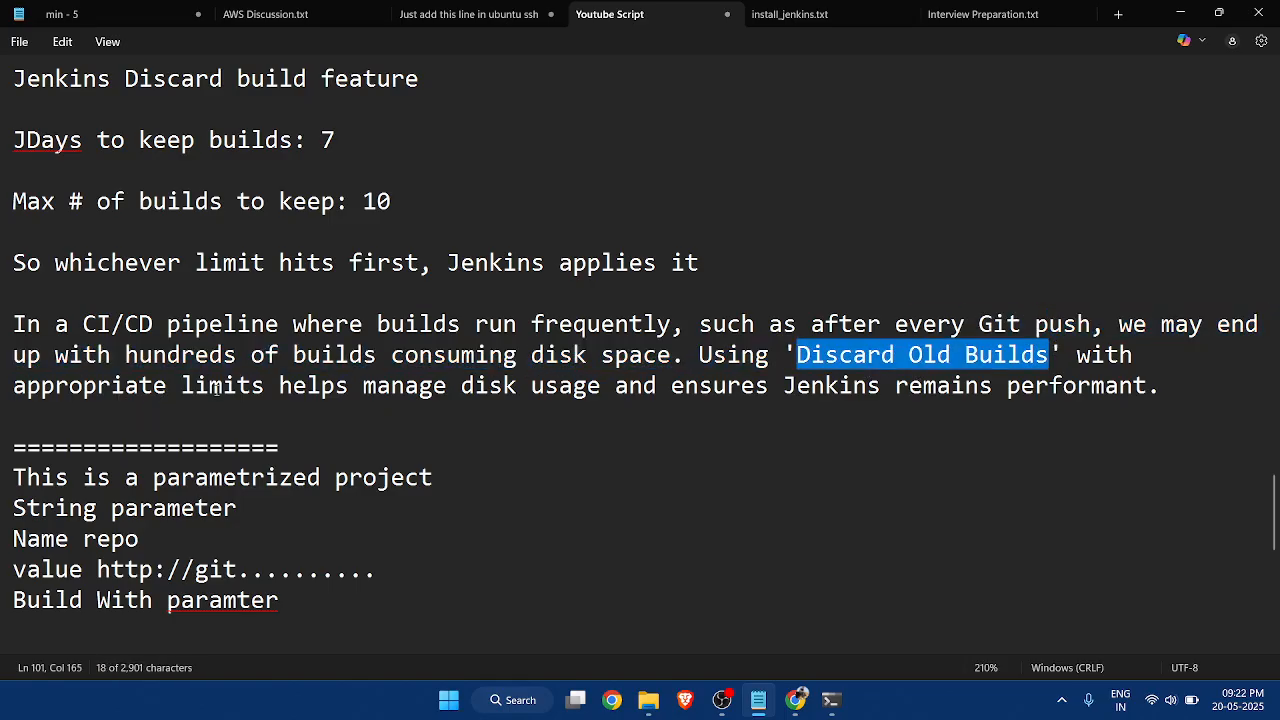
{"action": "left_click_drag", "start_coordinate": [362, 386], "coordinate": [602, 386]}
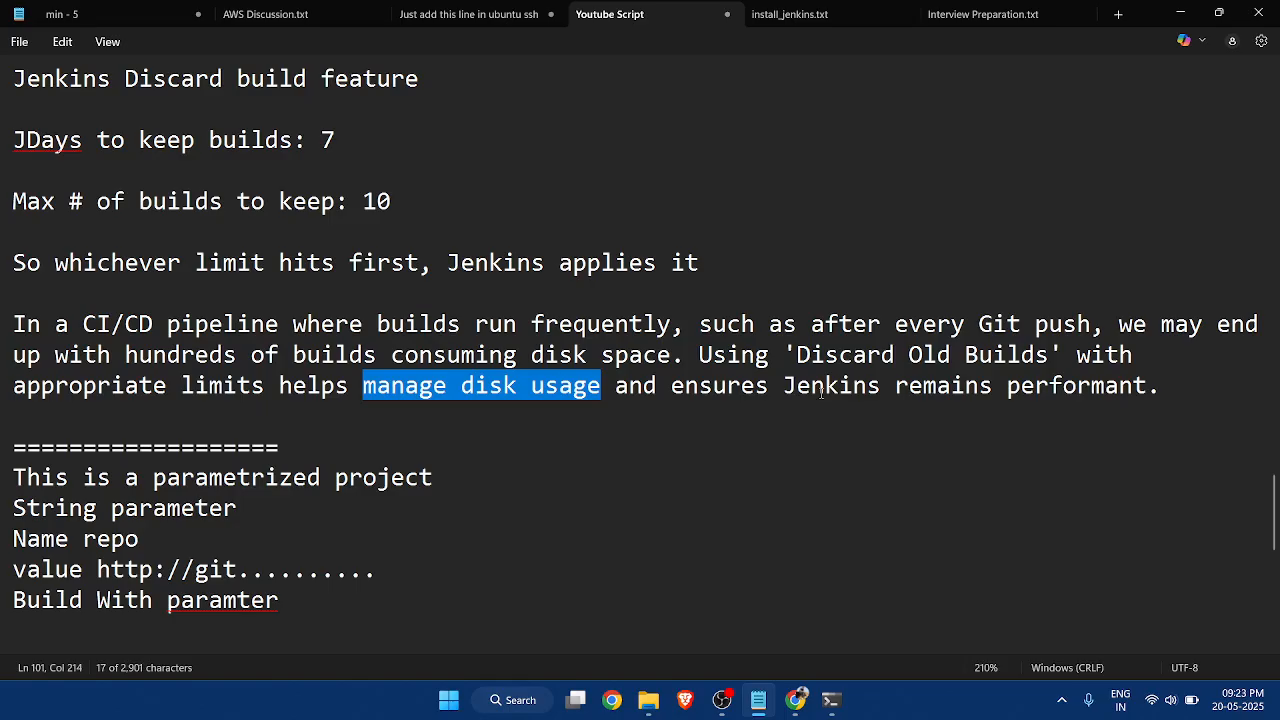
{"action": "left_click_drag", "start_coordinate": [784, 386], "coordinate": [1133, 386]}
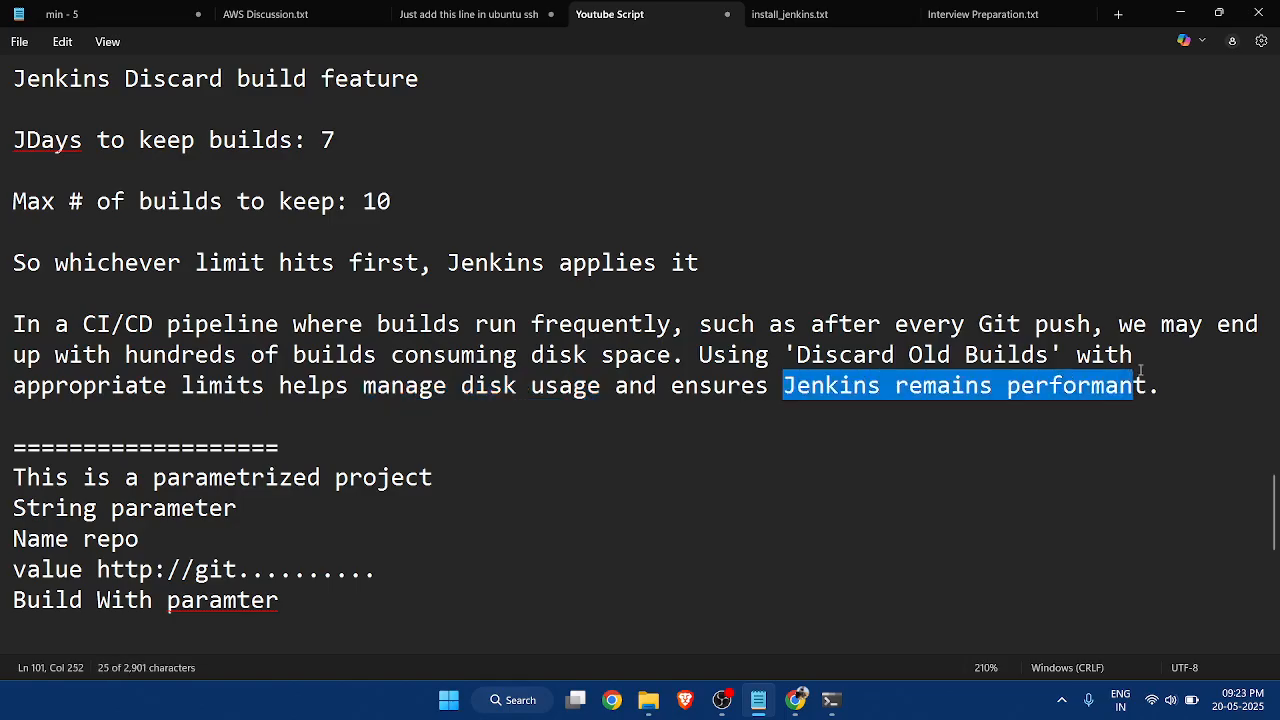
Change "performant" to "performance" in the Discard Old Builds paragraph, and return to job-1's build list in the browser.
{"action": "left_click", "coordinate": [1146, 385]}
{"action": "key", "text": "BackSpace"}
{"action": "type", "text": "ce"}
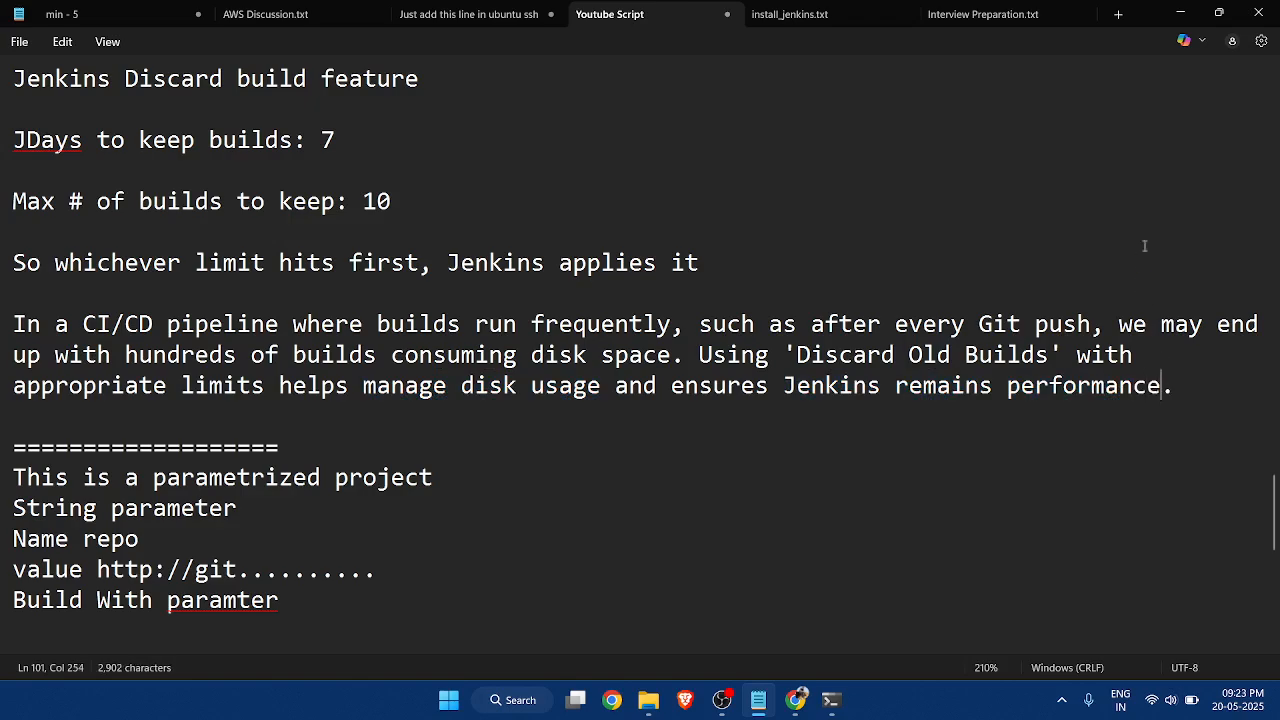
{"action": "left_click", "coordinate": [1180, 13]}
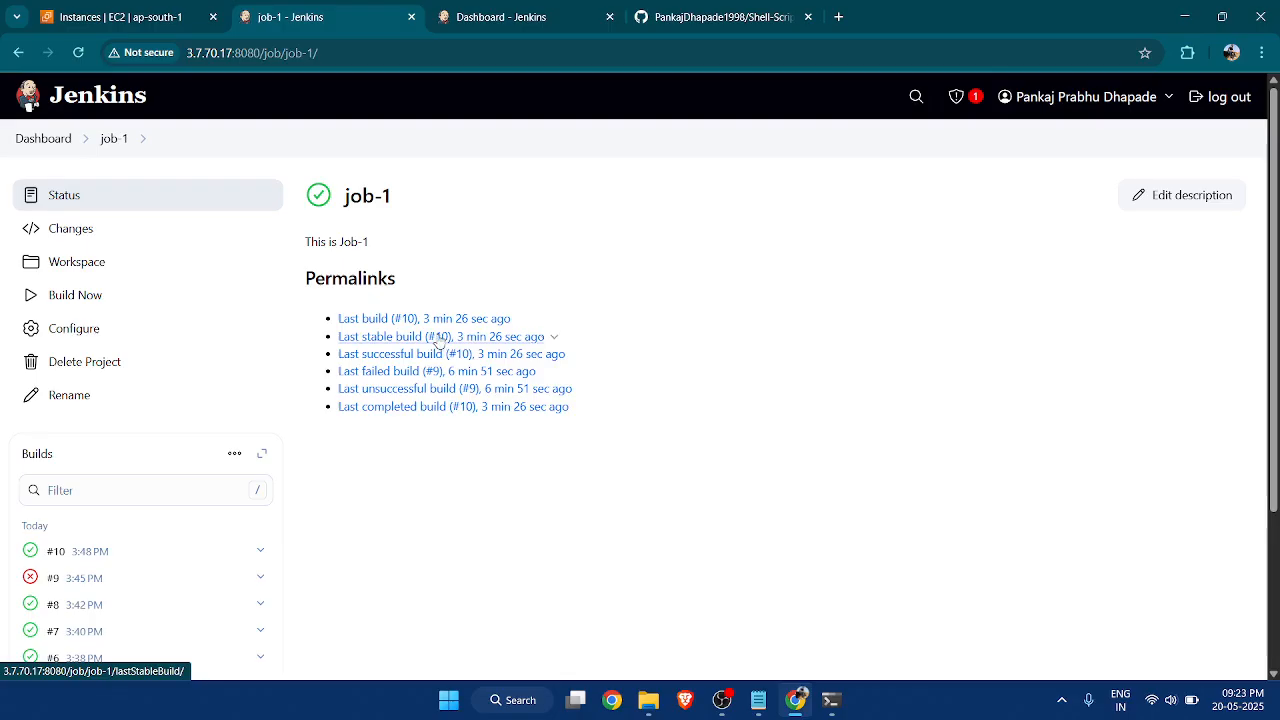
{"action": "scroll", "coordinate": [91, 560], "scroll_direction": "down", "scroll_amount": 3}
{"action": "scroll", "coordinate": [123, 486], "scroll_direction": "up", "scroll_amount": 2}
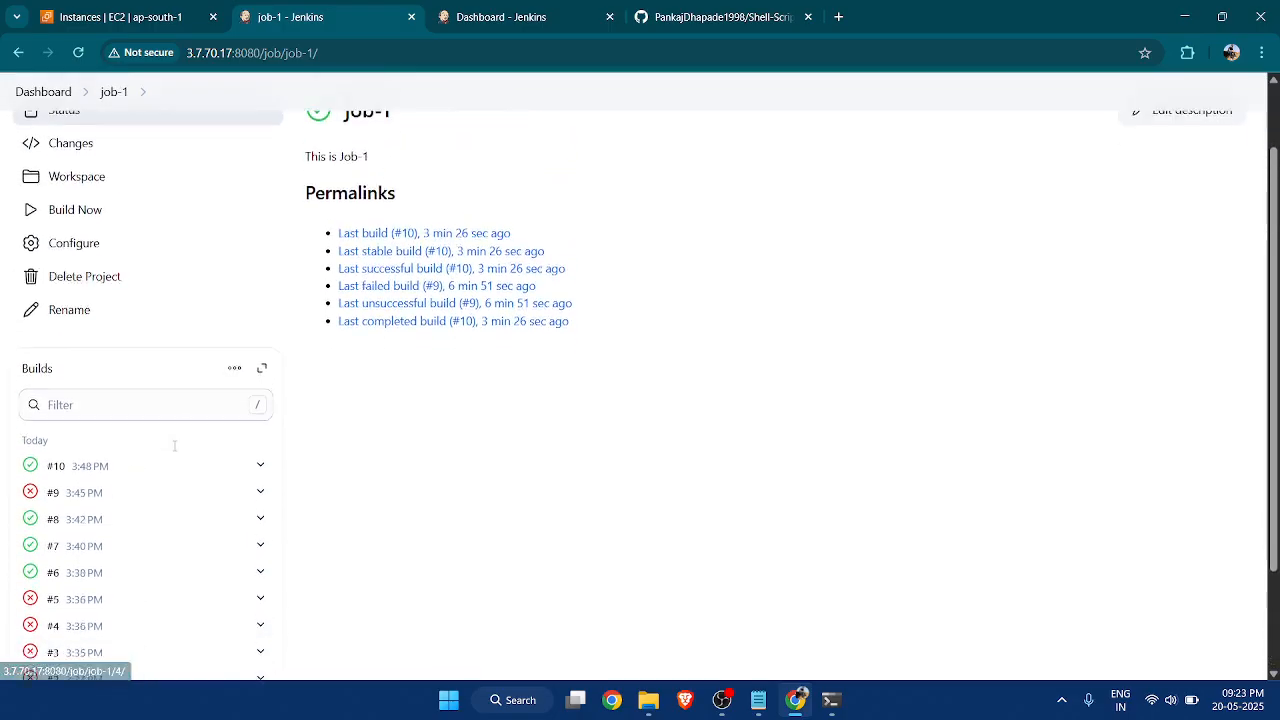
Start two new builds of job-1, checking the build history between them.
{"action": "scroll", "coordinate": [168, 490], "scroll_direction": "down", "scroll_amount": 2}
{"action": "scroll", "coordinate": [180, 425], "scroll_direction": "up", "scroll_amount": 2}
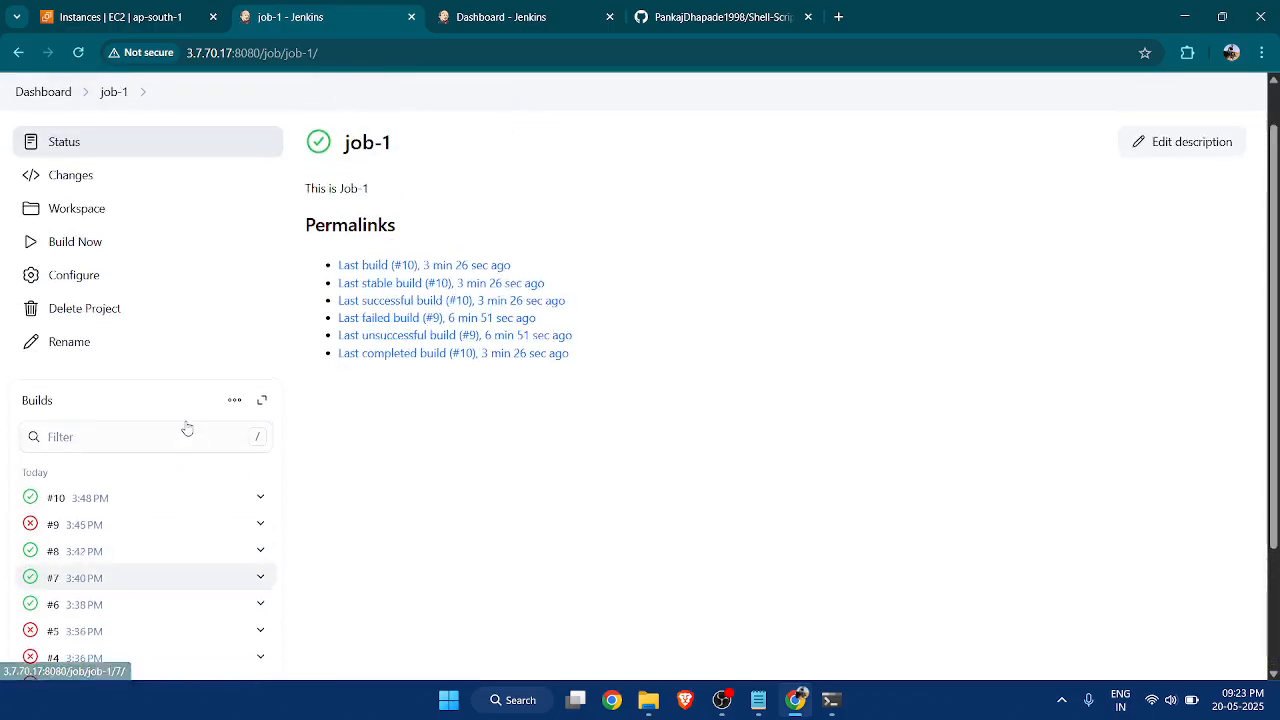
{"action": "left_click", "coordinate": [96, 255]}
{"action": "scroll", "coordinate": [212, 436], "scroll_direction": "down", "scroll_amount": 2}
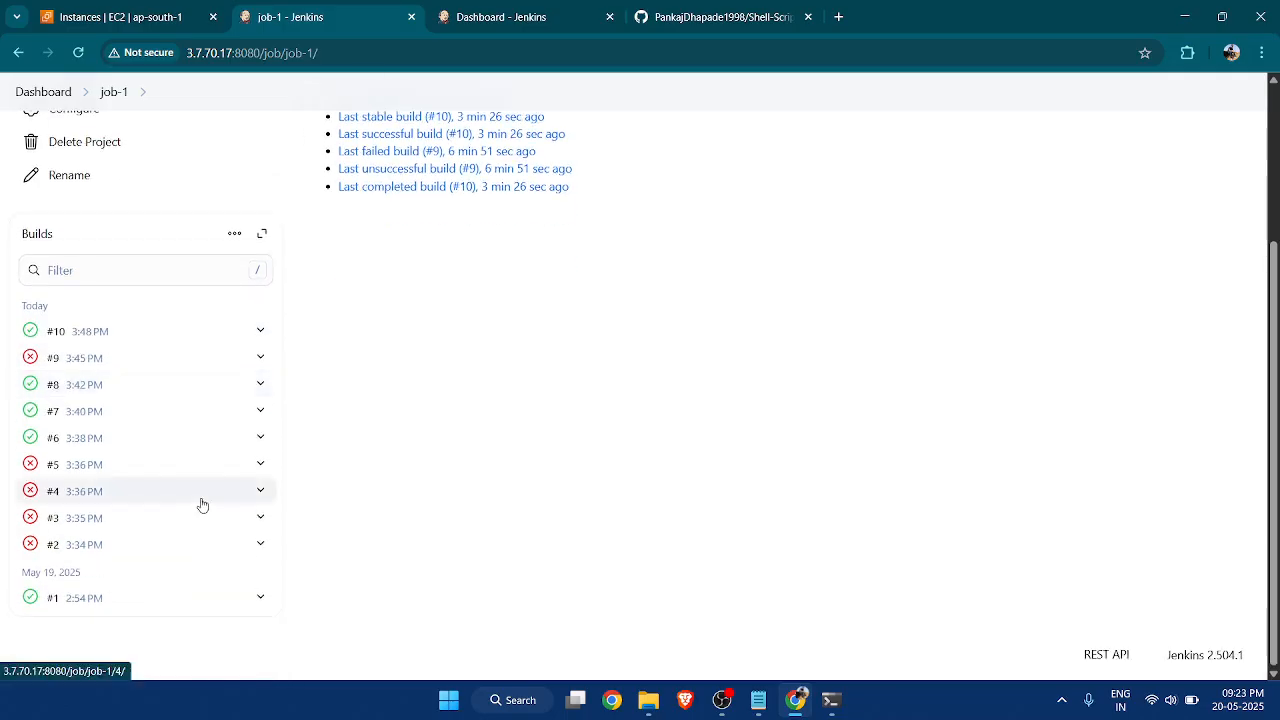
{"action": "scroll", "coordinate": [199, 497], "scroll_direction": "up", "scroll_amount": 3}
{"action": "scroll", "coordinate": [160, 446], "scroll_direction": "down", "scroll_amount": 2}
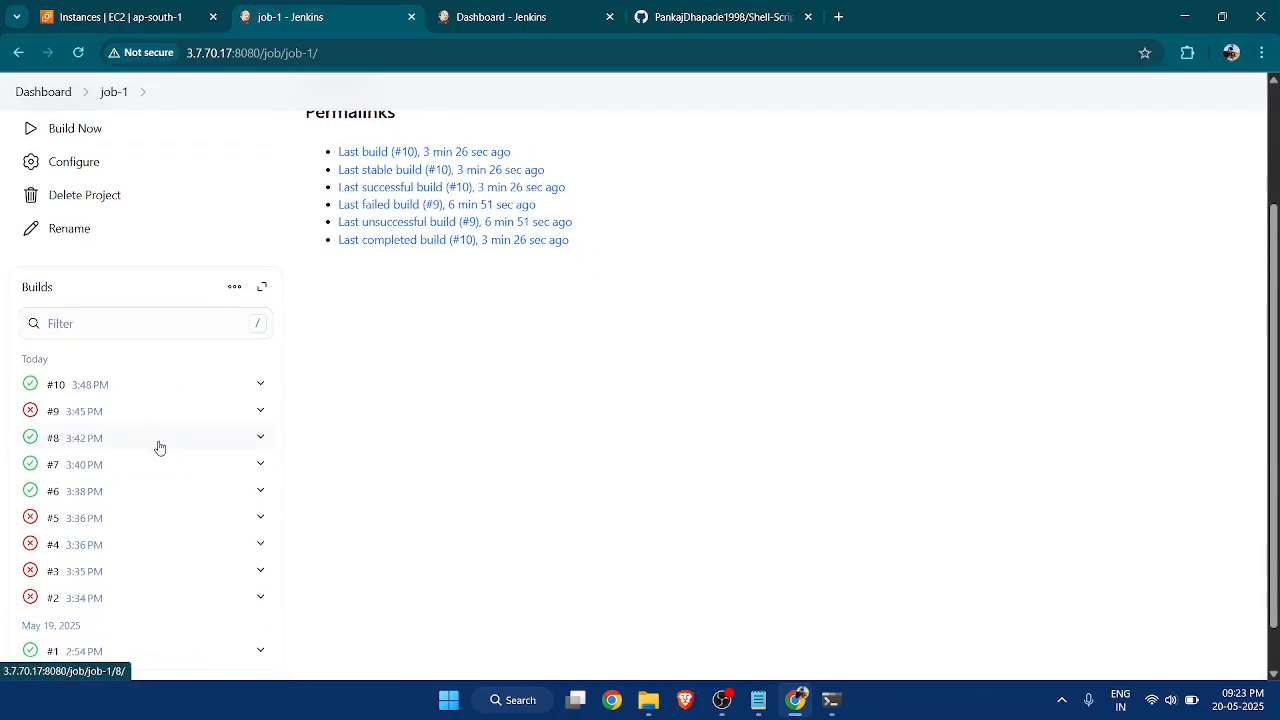
{"action": "scroll", "coordinate": [163, 457], "scroll_direction": "up", "scroll_amount": 2}
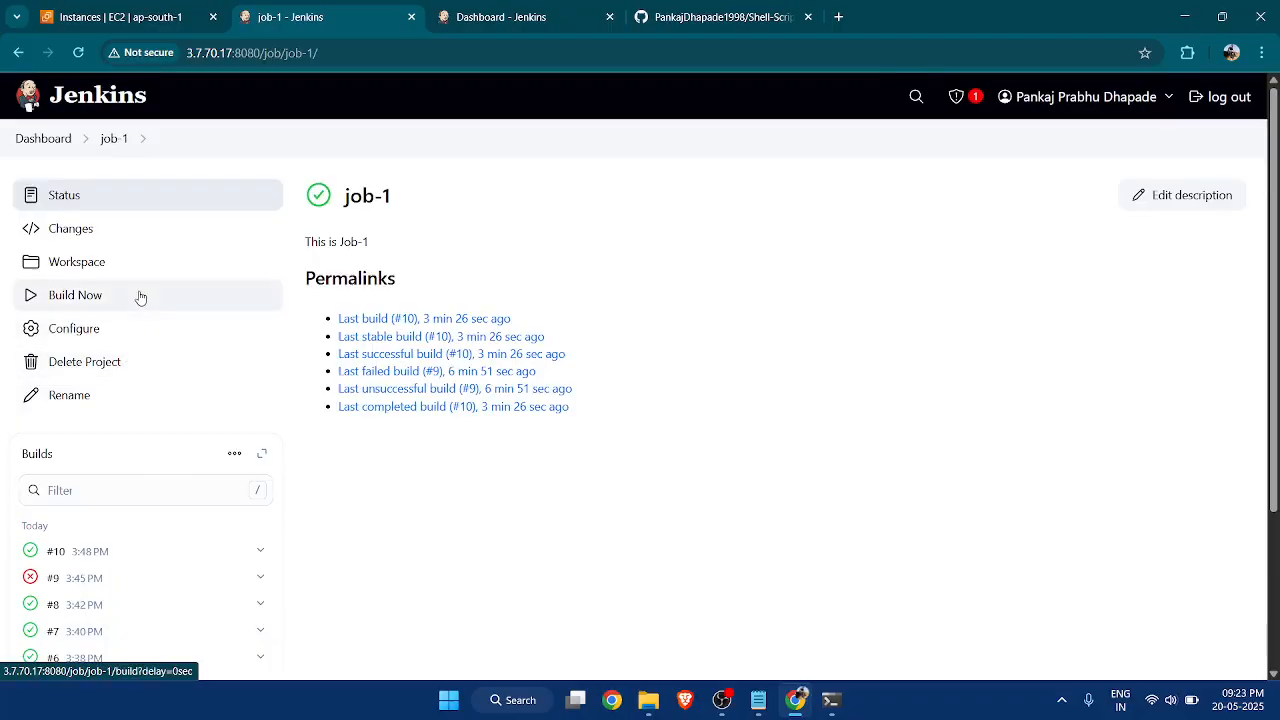
{"action": "scroll", "coordinate": [141, 298], "scroll_direction": "down", "scroll_amount": 3}
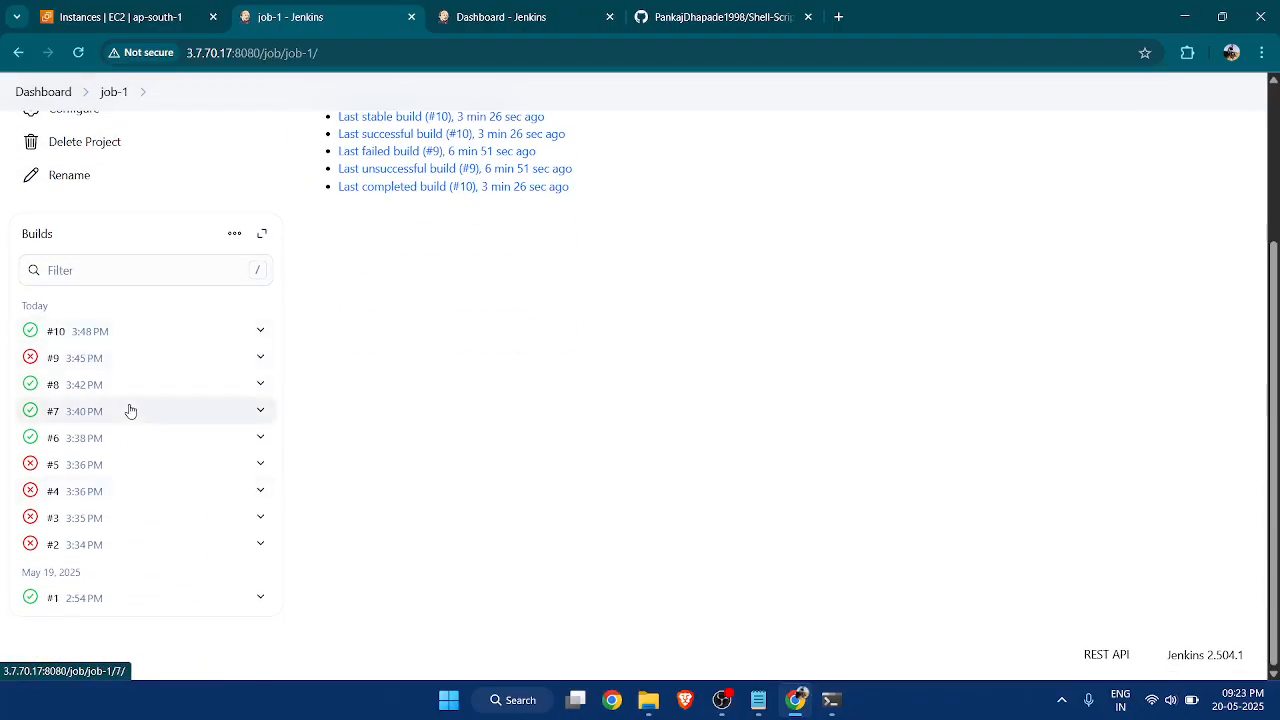
{"action": "scroll", "coordinate": [86, 491], "scroll_direction": "up", "scroll_amount": 3}
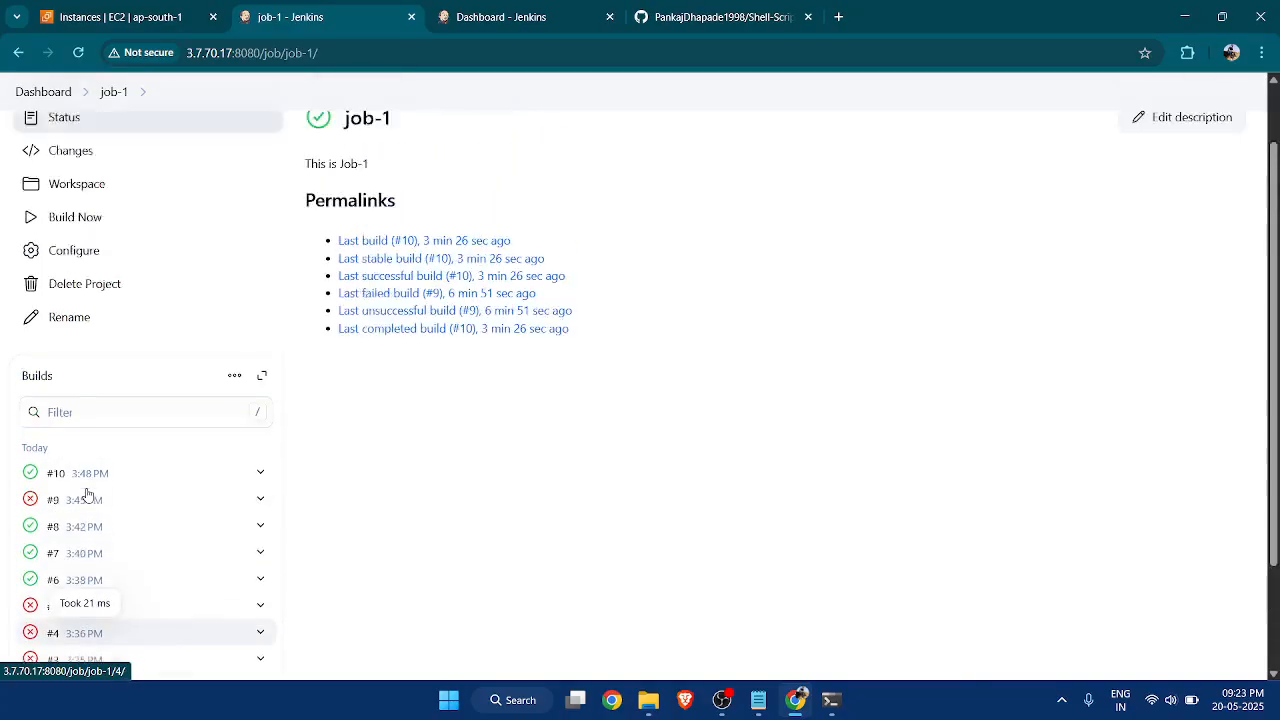
{"action": "left_click", "coordinate": [100, 297]}
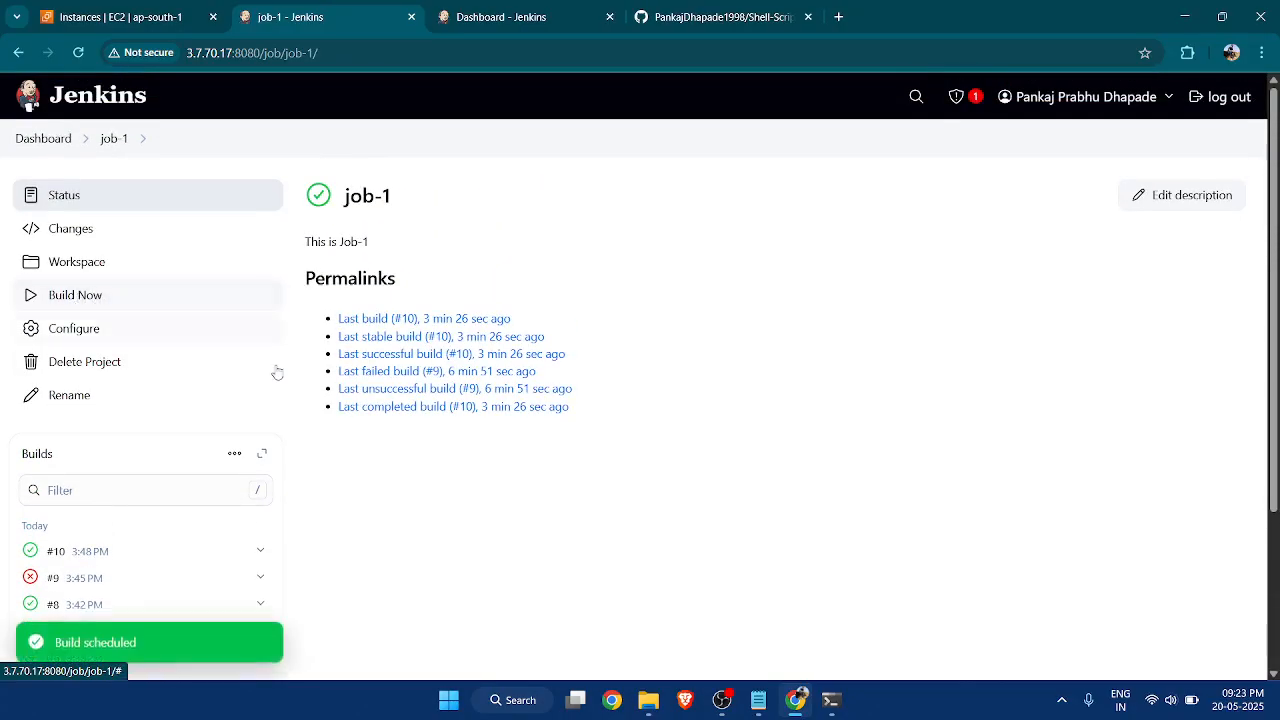
Examine job-1's build history to see whether the new builds are listed and old ones discarded.
{"action": "scroll", "coordinate": [230, 500], "scroll_direction": "down", "scroll_amount": 2}
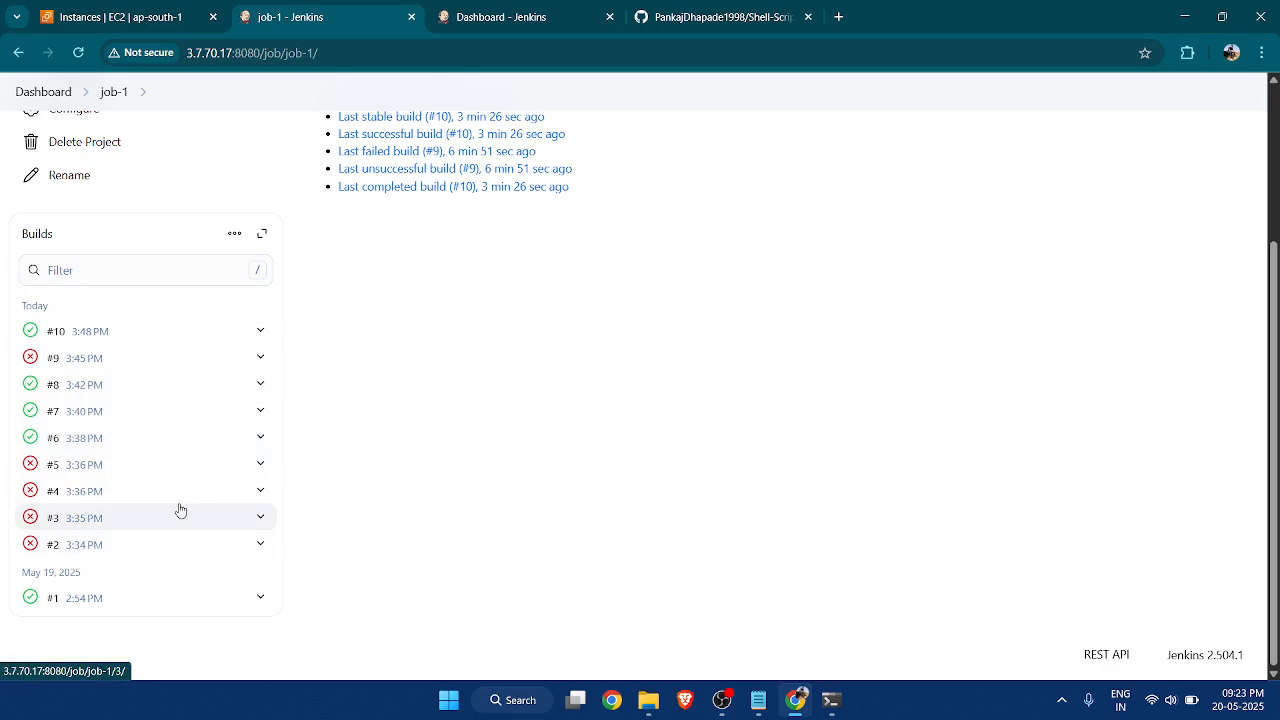
{"action": "scroll", "coordinate": [180, 510], "scroll_direction": "up", "scroll_amount": 2}
{"action": "scroll", "coordinate": [181, 510], "scroll_direction": "down", "scroll_amount": 2}
{"action": "scroll", "coordinate": [181, 510], "scroll_direction": "up", "scroll_amount": 2}
{"action": "scroll", "coordinate": [143, 480], "scroll_direction": "down", "scroll_amount": 2}
{"action": "scroll", "coordinate": [149, 480], "scroll_direction": "up", "scroll_amount": 2}
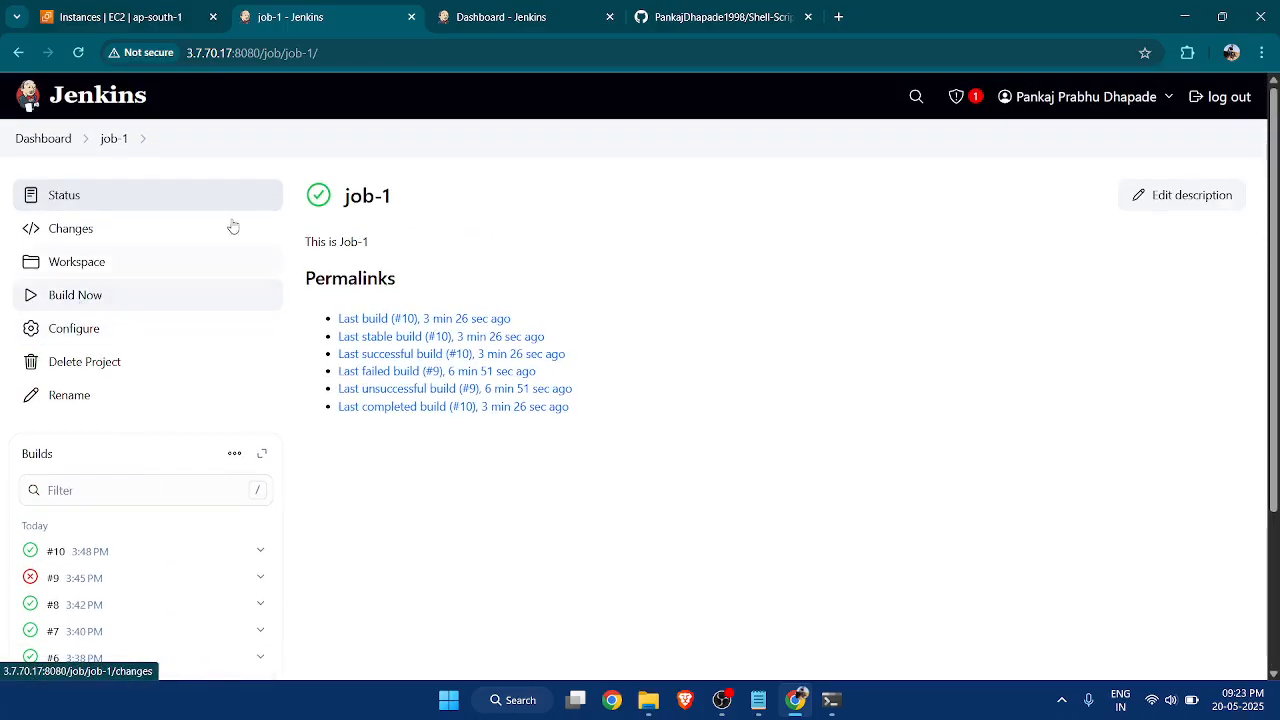
{"action": "scroll", "coordinate": [83, 390], "scroll_direction": "down", "scroll_amount": 2}
Open build #10 of job-1 and inspect its start time.
{"action": "left_click", "coordinate": [63, 389]}
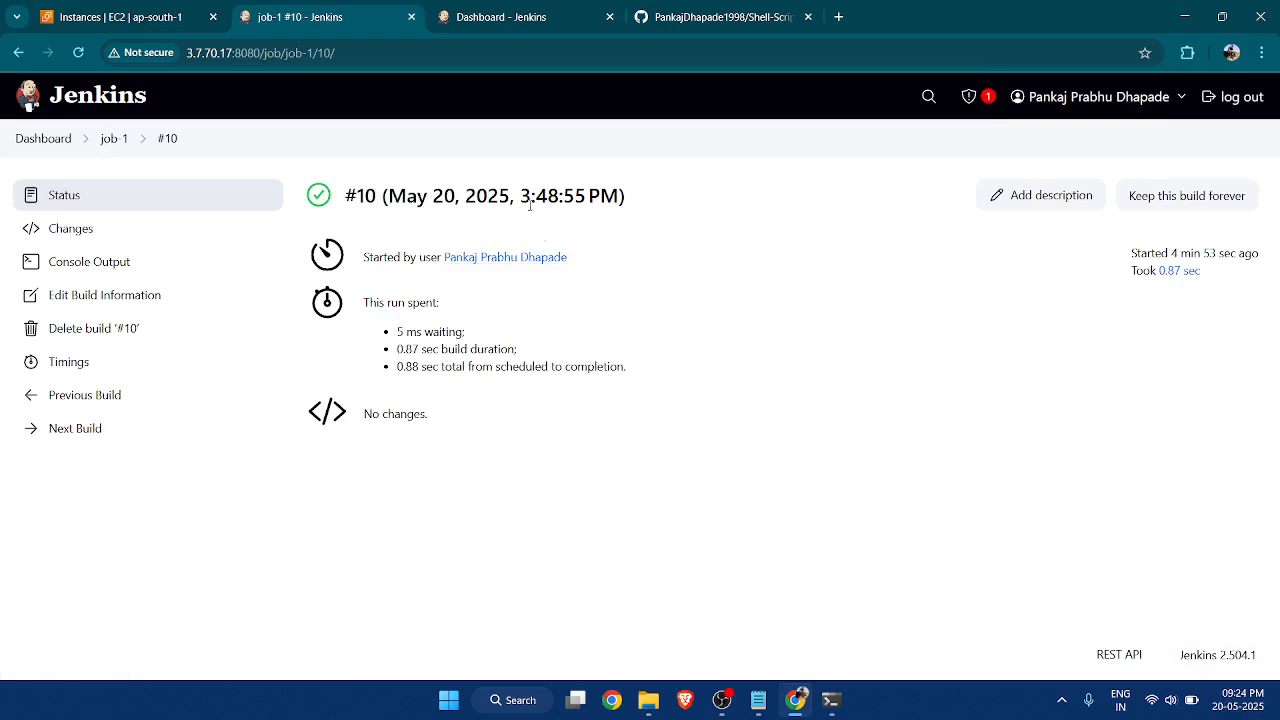
{"action": "left_click_drag", "start_coordinate": [522, 196], "coordinate": [617, 196]}
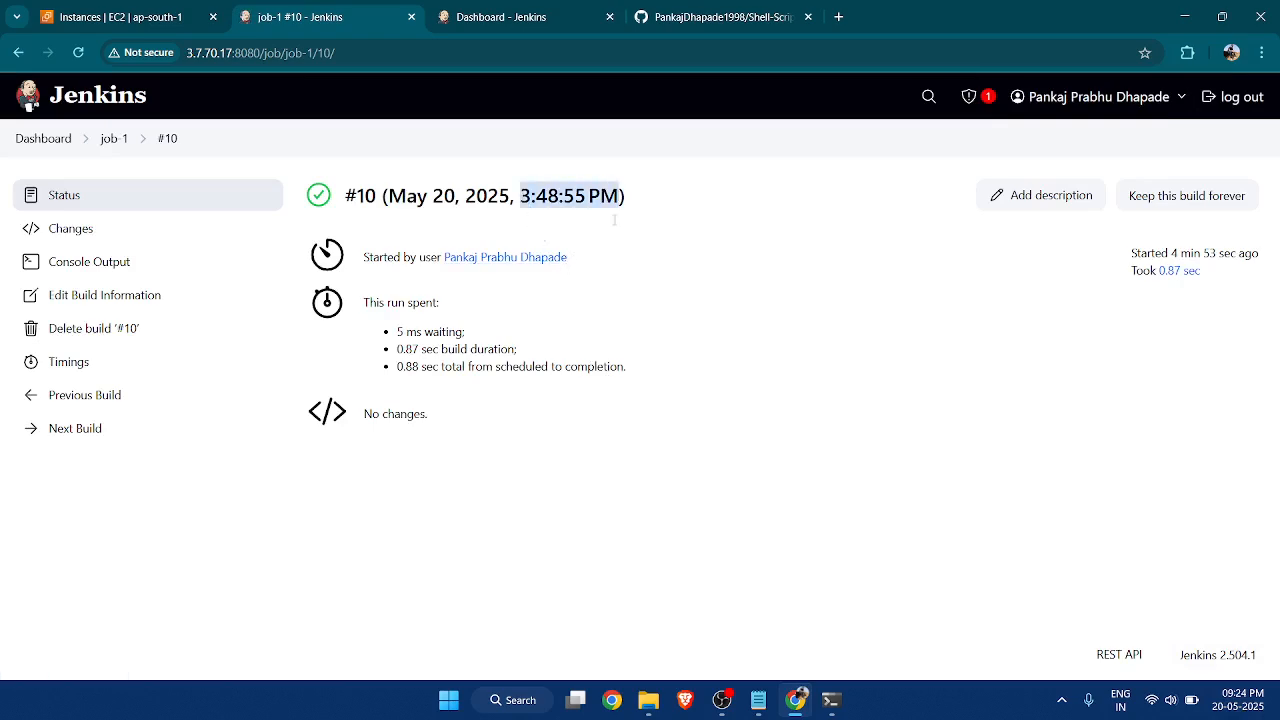
{"action": "left_click", "coordinate": [613, 290]}
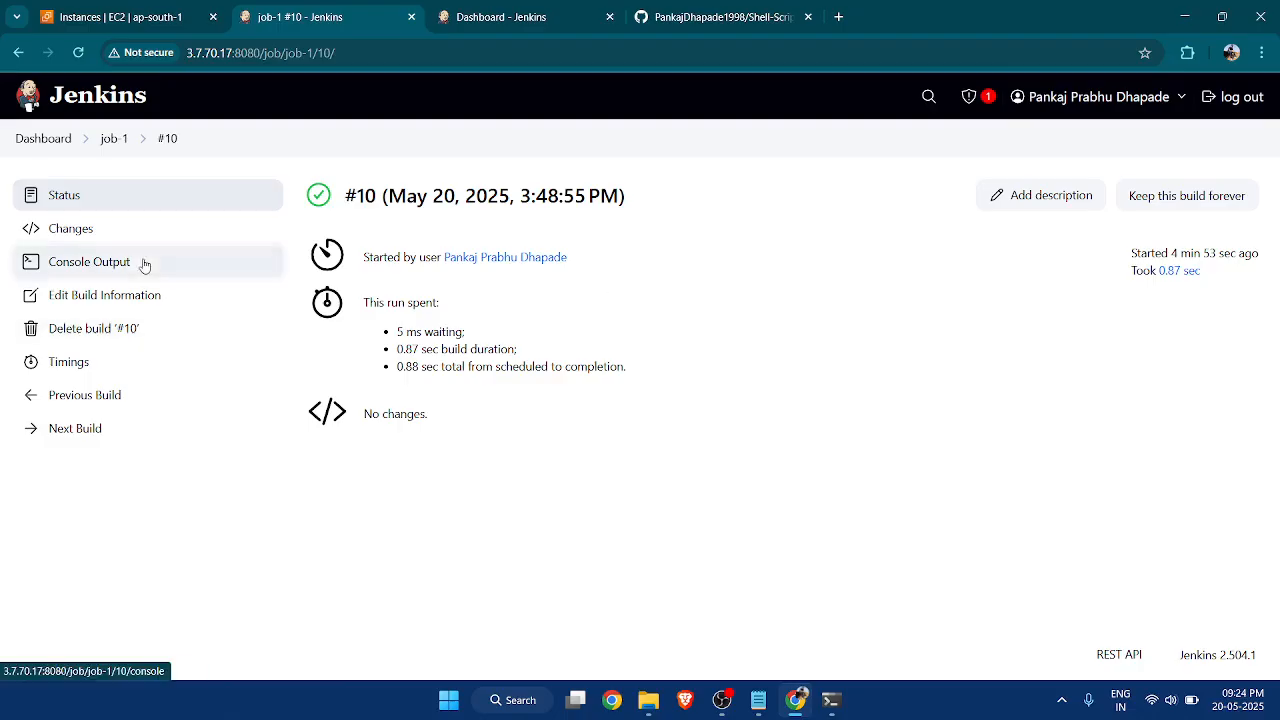
Open the console output of build #10, briefly checking the Jenkins dashboard and the job-1 workspace terminal.
{"action": "left_click", "coordinate": [124, 338]}
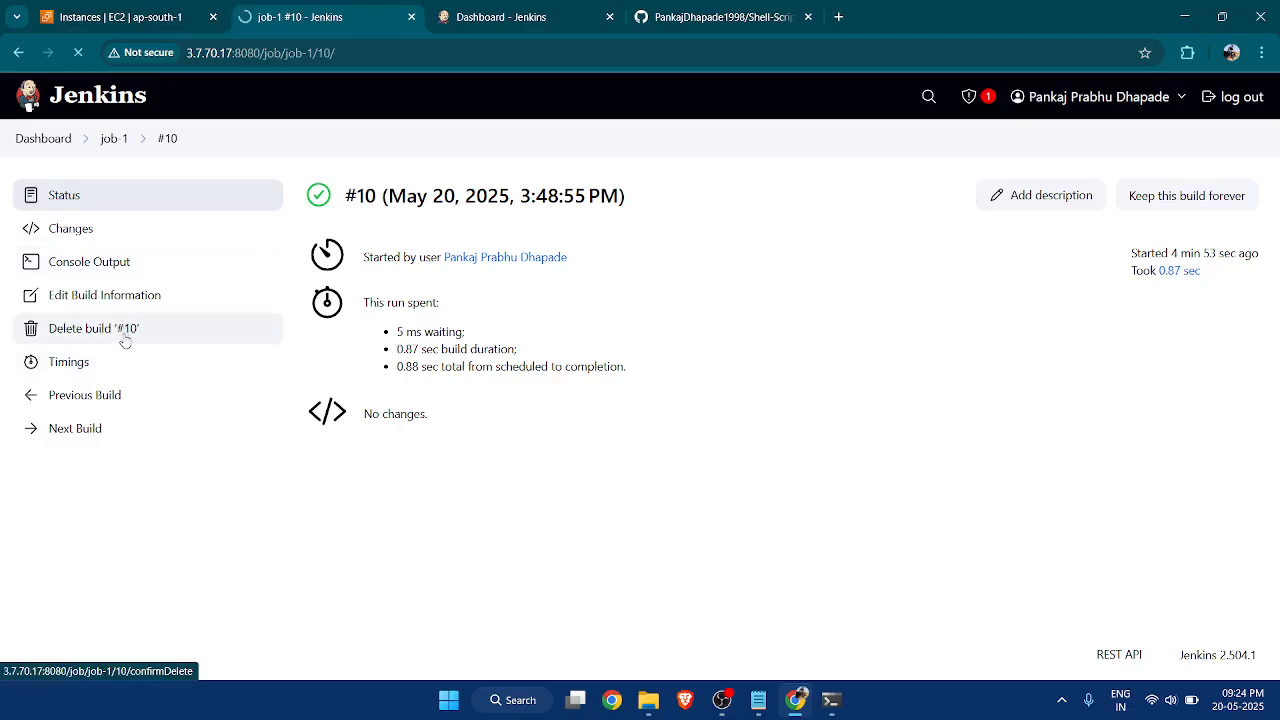
{"action": "left_click", "coordinate": [486, 17]}
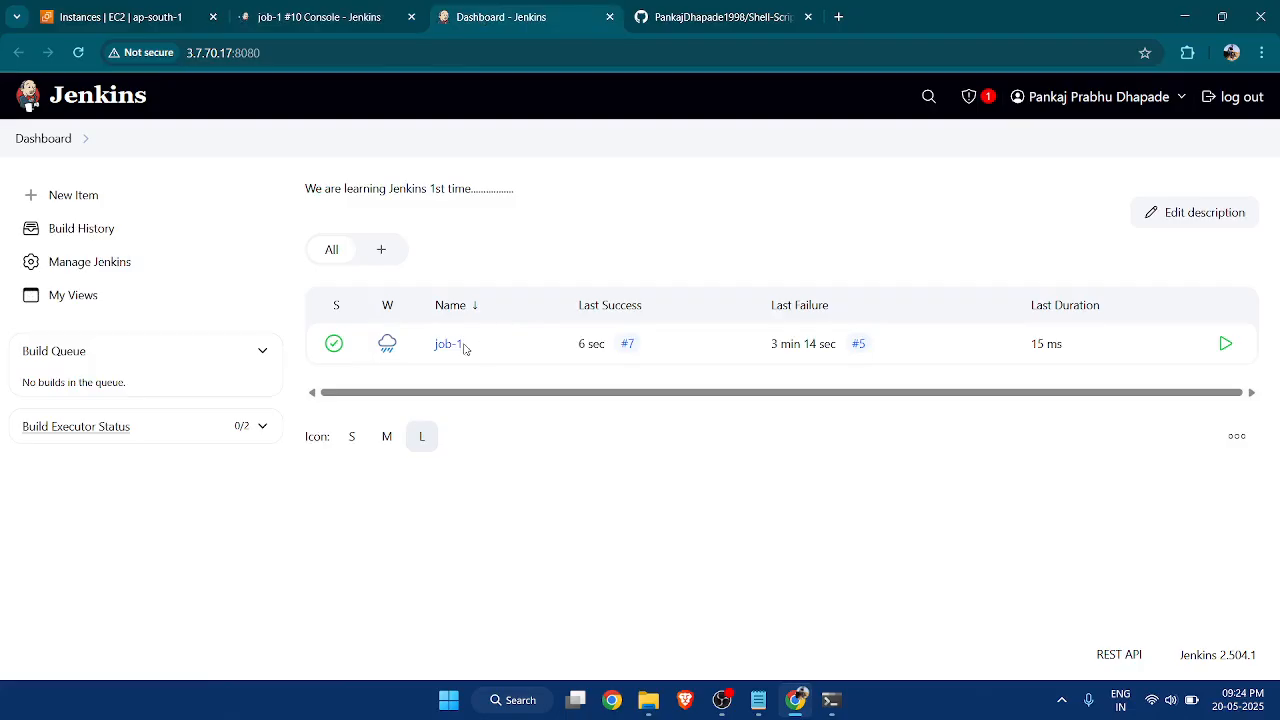
{"action": "left_click", "coordinate": [336, 17]}
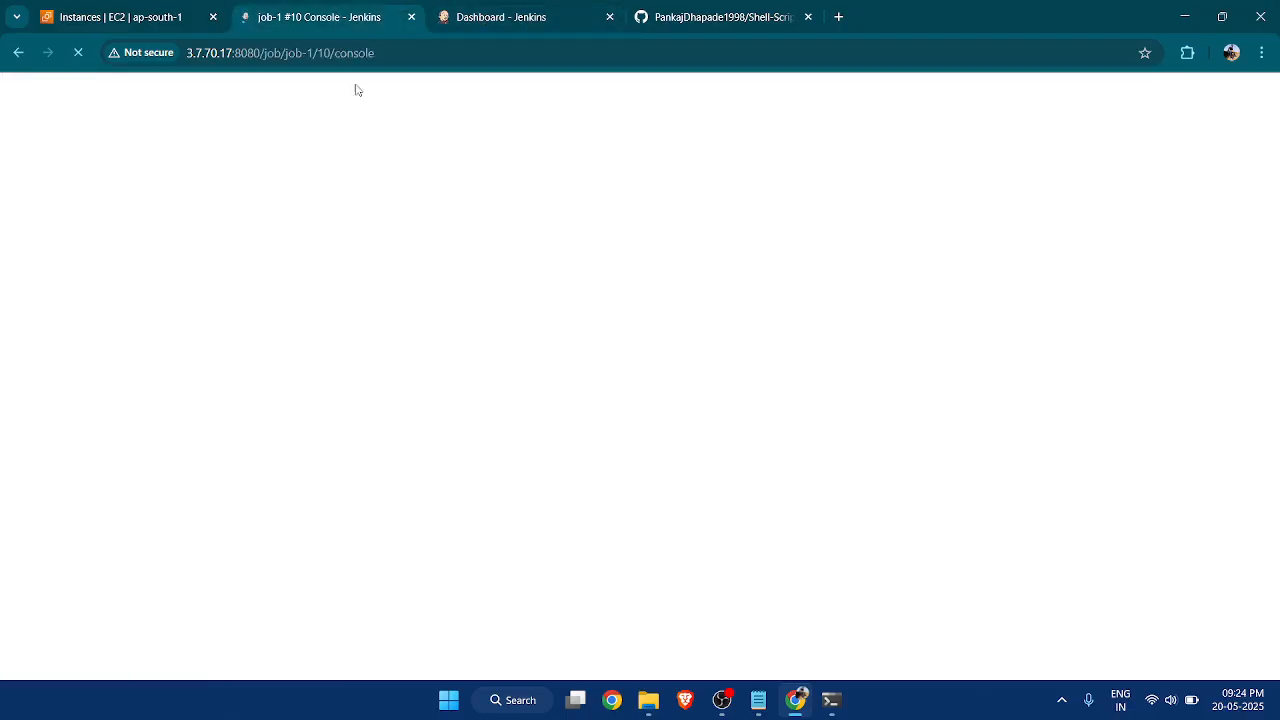
{"action": "left_click", "coordinate": [830, 700]}
{"action": "type", "text": "d"}
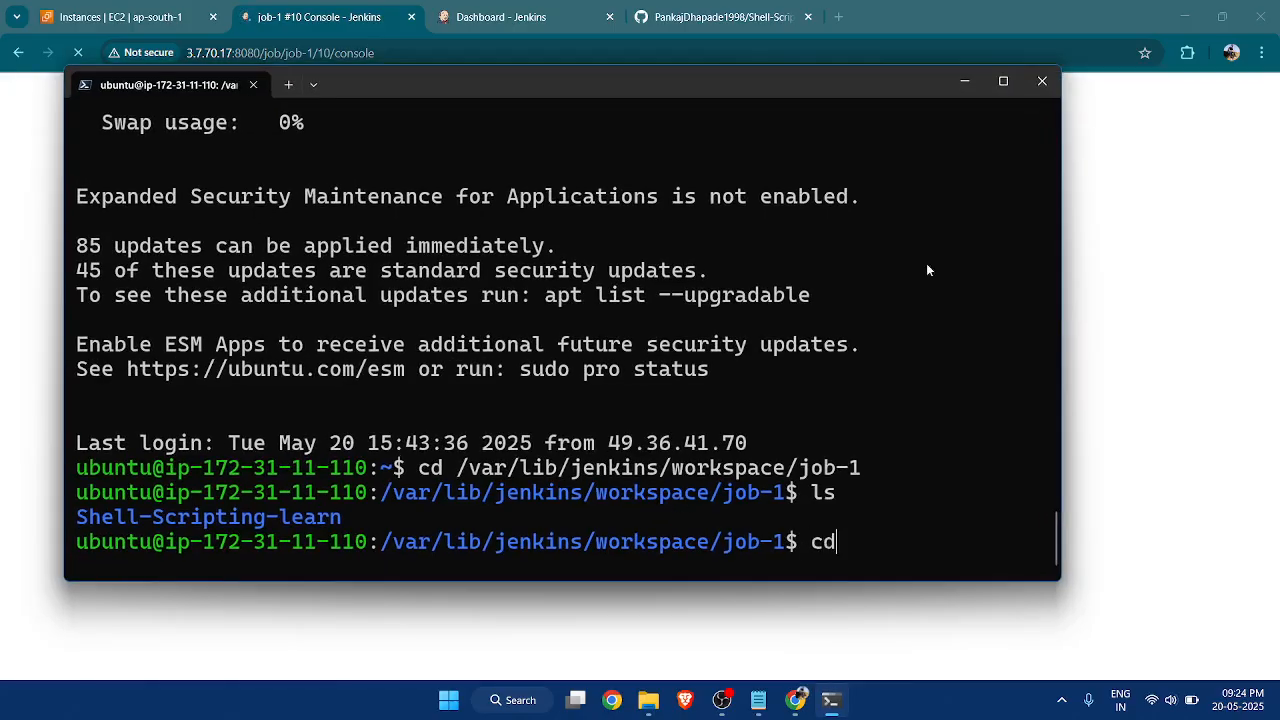
{"action": "left_click", "coordinate": [964, 81]}
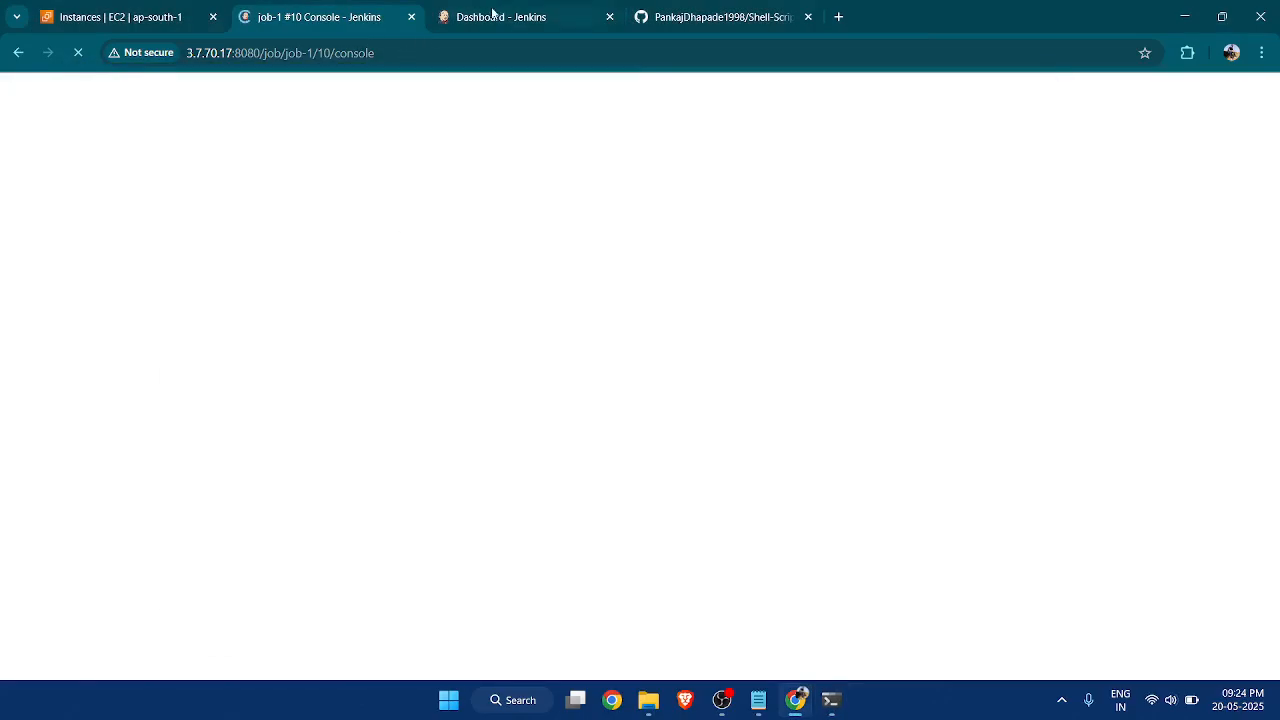
{"action": "left_click", "coordinate": [493, 10]}
{"action": "left_click", "coordinate": [368, 28]}
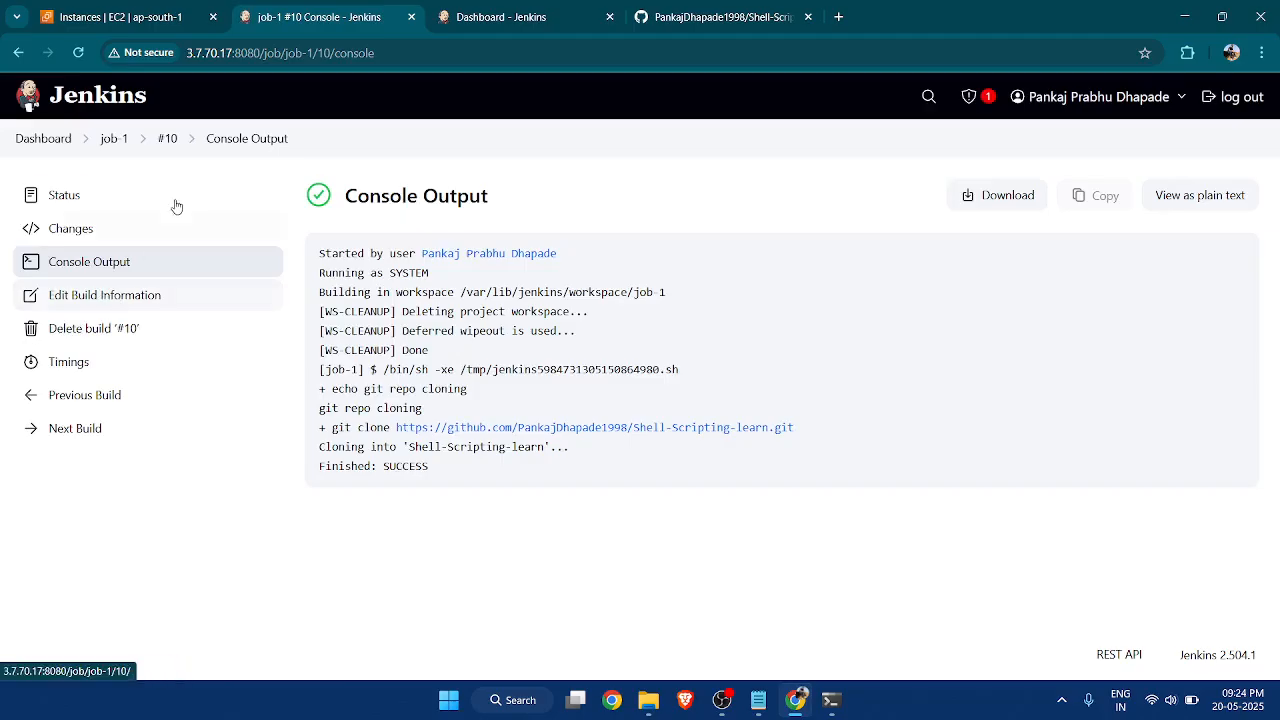
Return to job-1's status page and review which builds remain in its history.
{"action": "left_click", "coordinate": [115, 141]}
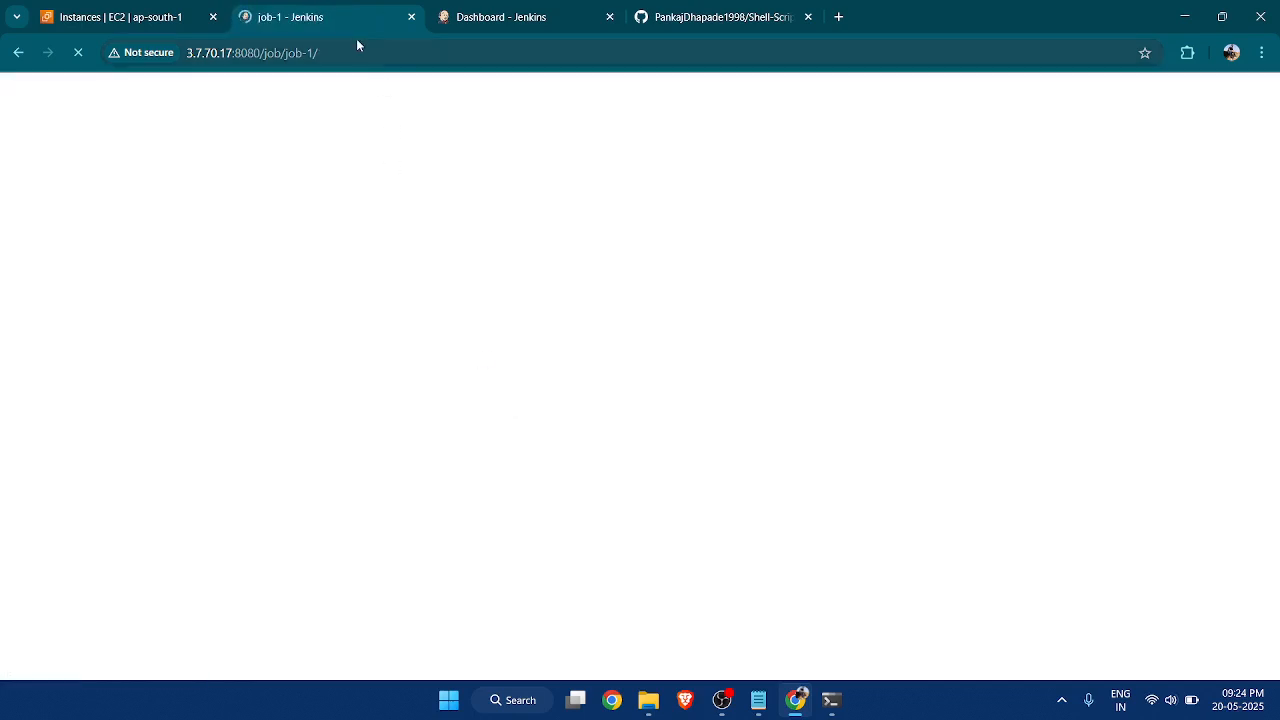
{"action": "left_click", "coordinate": [503, 17]}
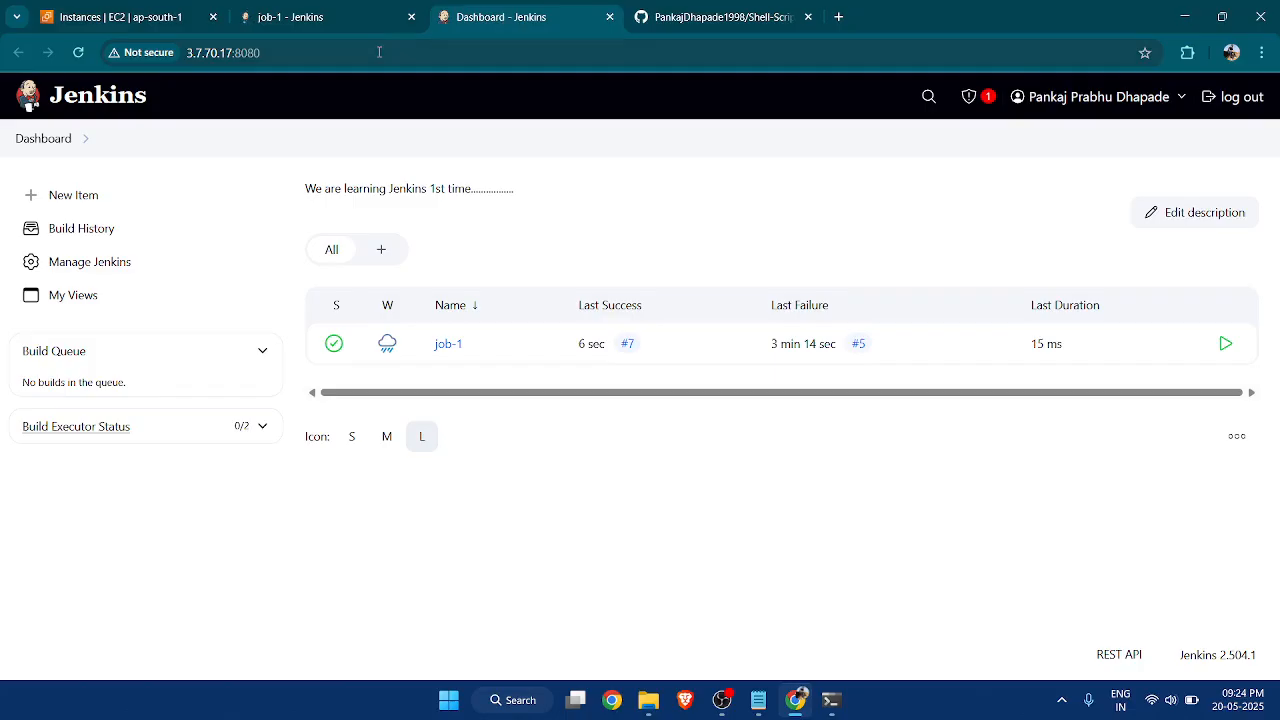
{"action": "left_click", "coordinate": [365, 18]}
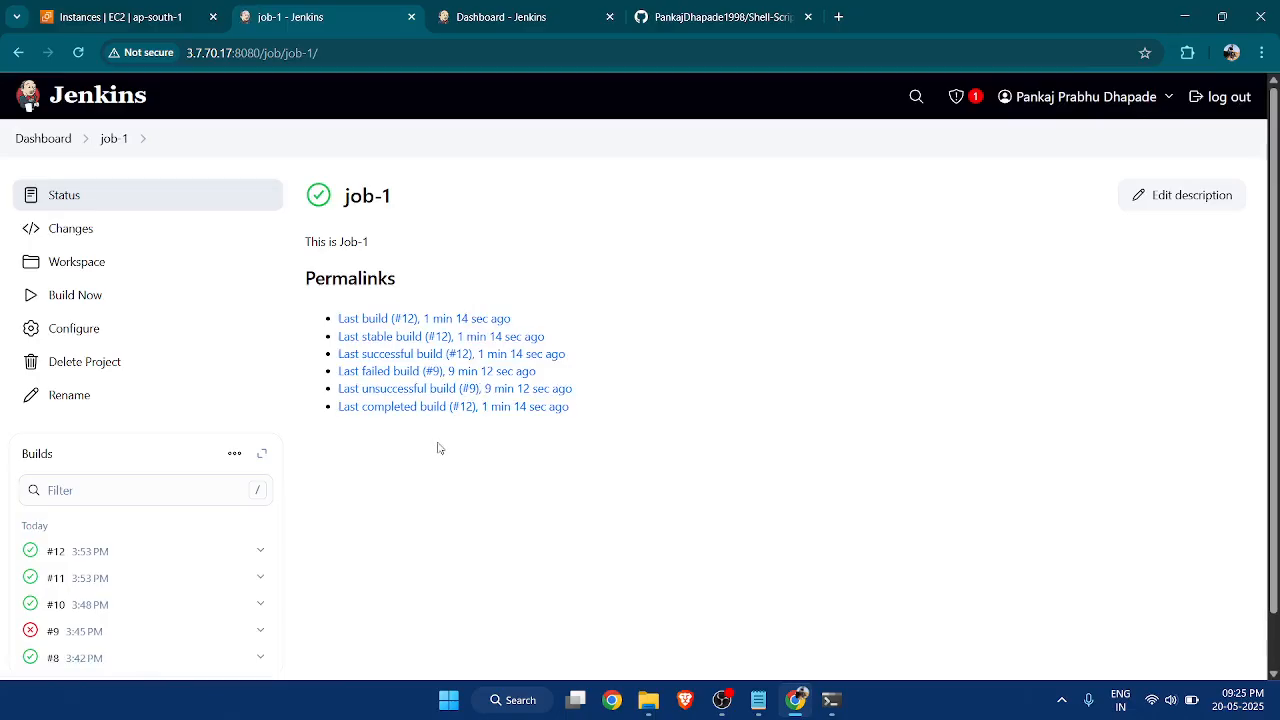
{"action": "scroll", "coordinate": [154, 449], "scroll_direction": "down", "scroll_amount": 2}
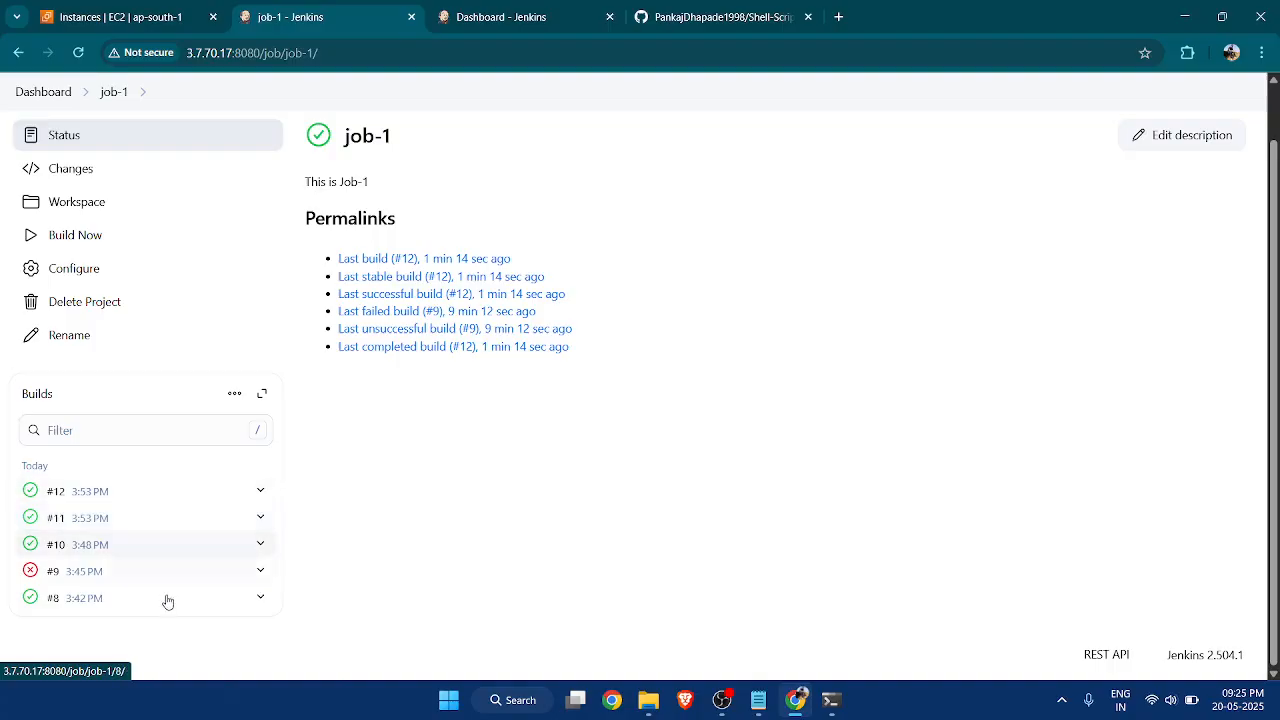
In the Notepad notes, set "Max # of builds to keep" to 5, and return to job-1 in the browser.
{"action": "left_click", "coordinate": [758, 700]}
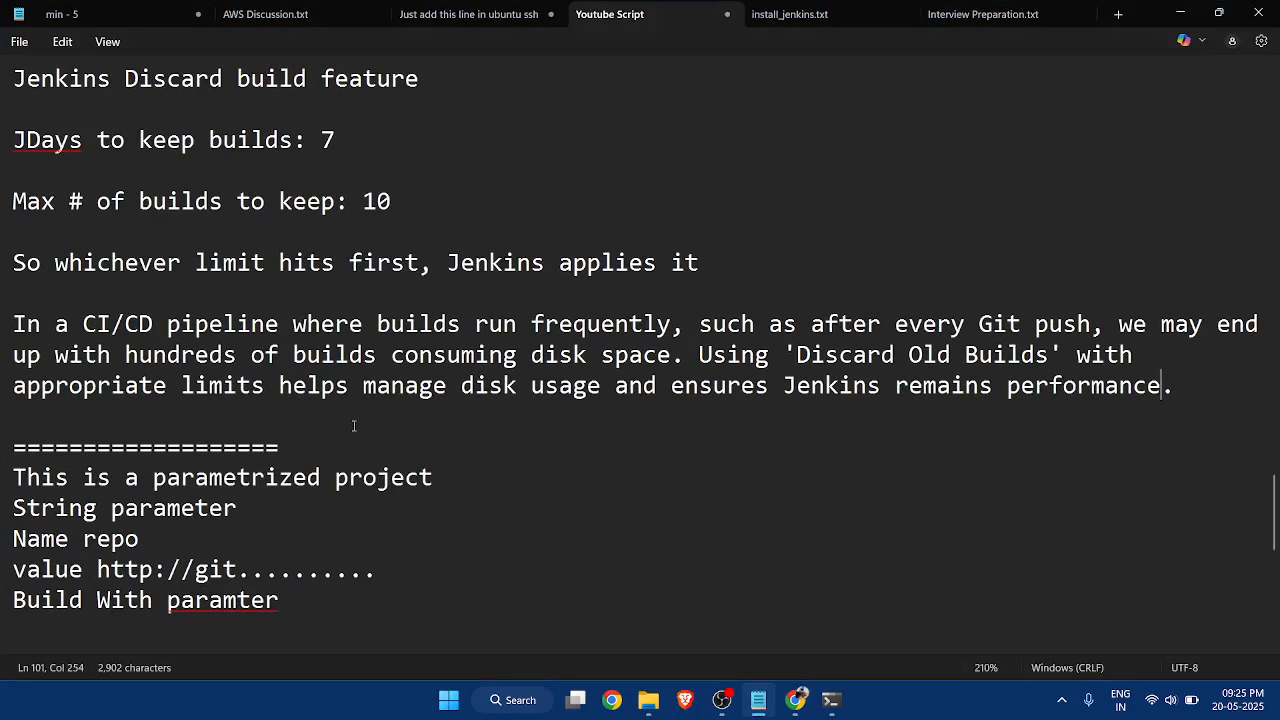
{"action": "left_click_drag", "start_coordinate": [392, 201], "coordinate": [376, 201]}
{"action": "type", "text": "55"}
{"action": "key", "text": "BackSpace"}
{"action": "key", "text": "BackSpace"}
{"action": "type", "text": "5"}
{"action": "key", "text": "BackSpace"}
{"action": "key", "text": "BackSpace"}
{"action": "type", "text": "5"}
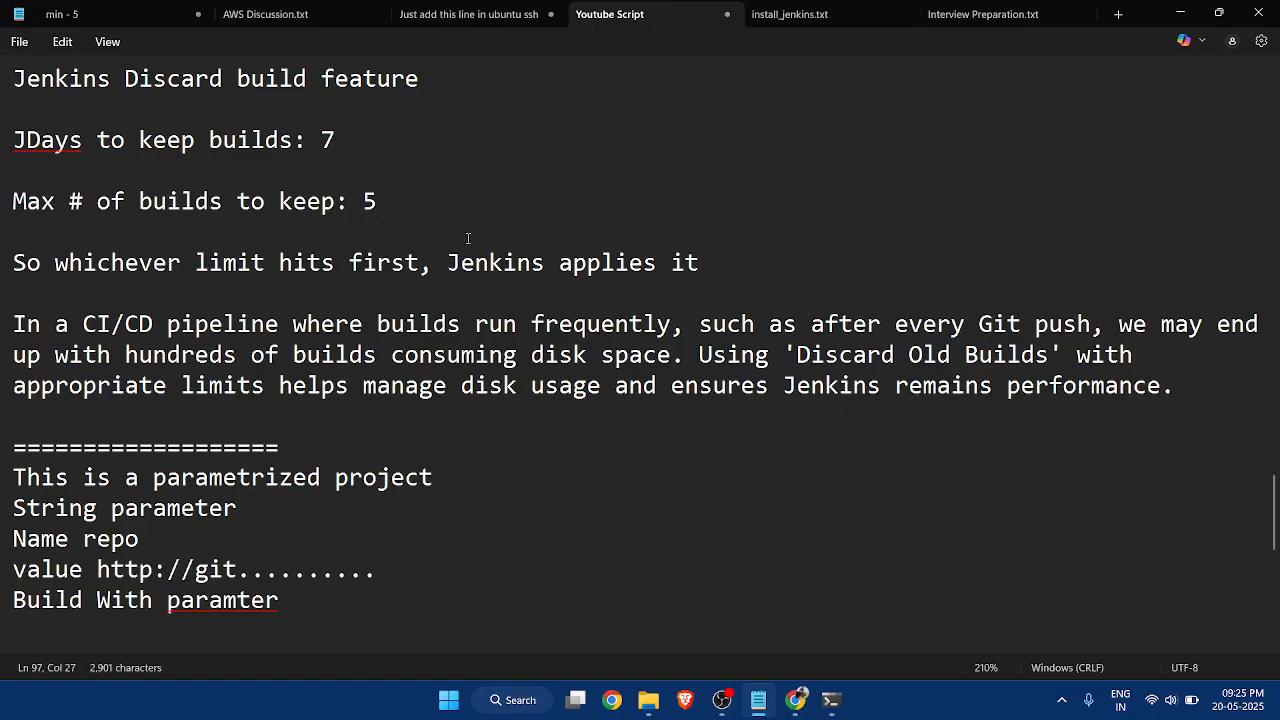
{"action": "scroll", "coordinate": [575, 265], "scroll_direction": "up", "scroll_amount": 1}
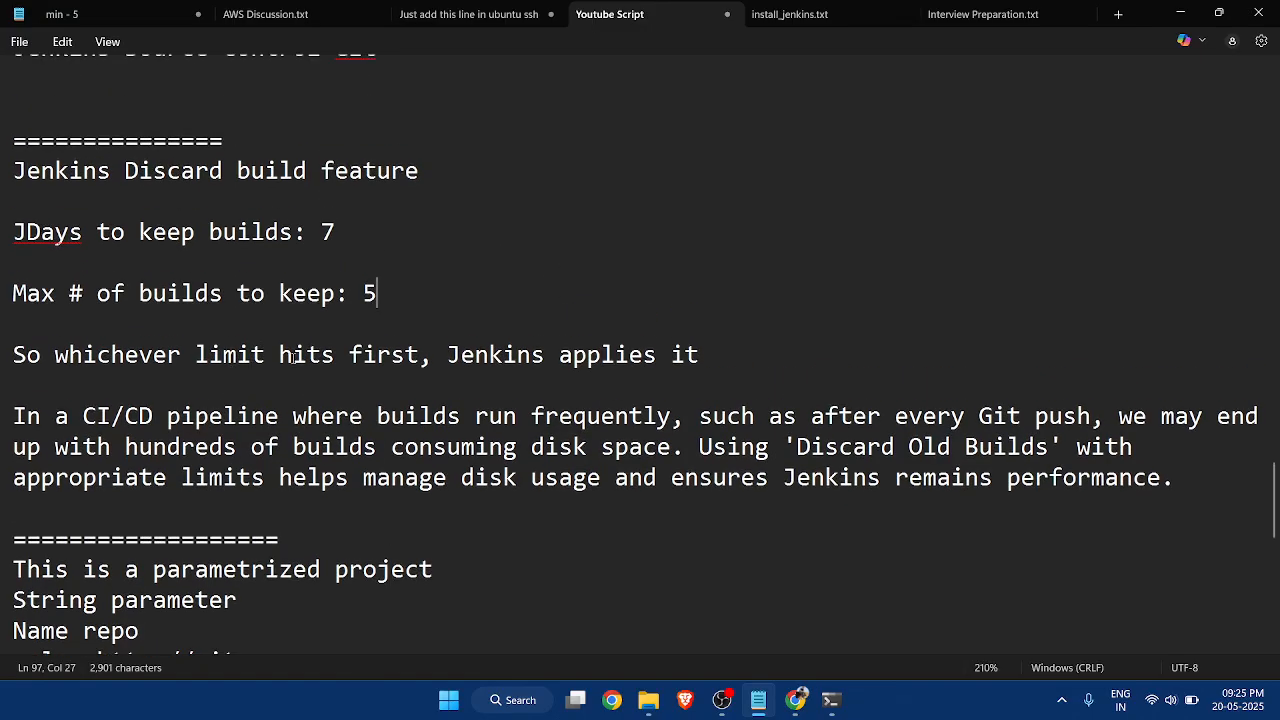
{"action": "scroll", "coordinate": [647, 350], "scroll_direction": "up", "scroll_amount": 1}
{"action": "key", "text": "alt+Tab"}
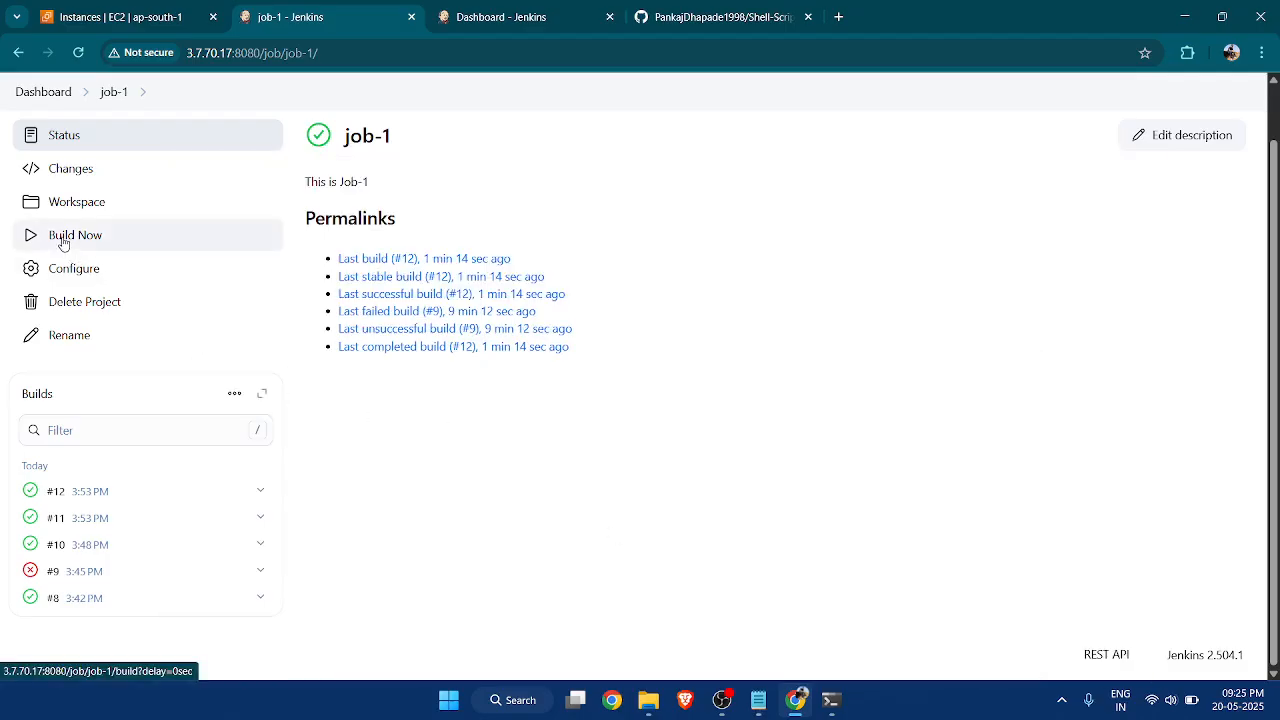
Open job-1's configuration, highlight the "Source control GIt" heading in the Notepad notes, and return to the browser.
{"action": "left_click", "coordinate": [128, 271]}
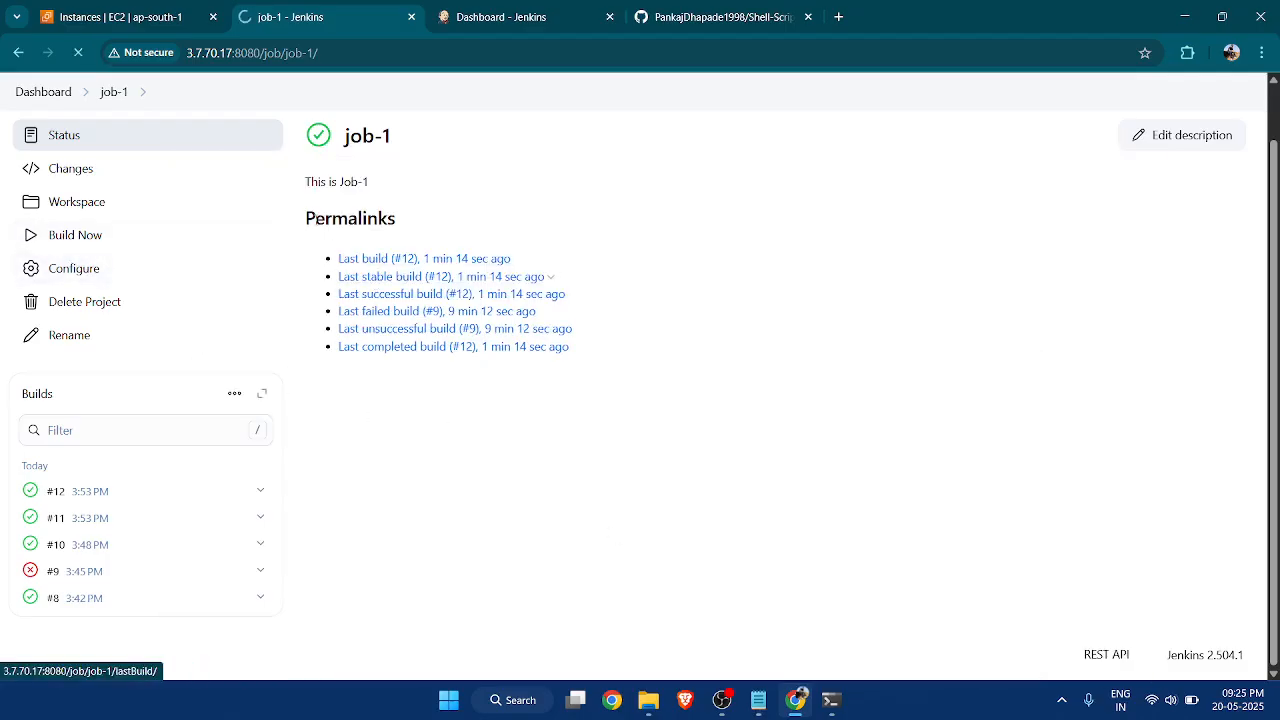
{"action": "left_click", "coordinate": [758, 700]}
{"action": "scroll", "coordinate": [395, 265], "scroll_direction": "up", "scroll_amount": 1}
{"action": "left_click_drag", "start_coordinate": [378, 240], "coordinate": [124, 235]}
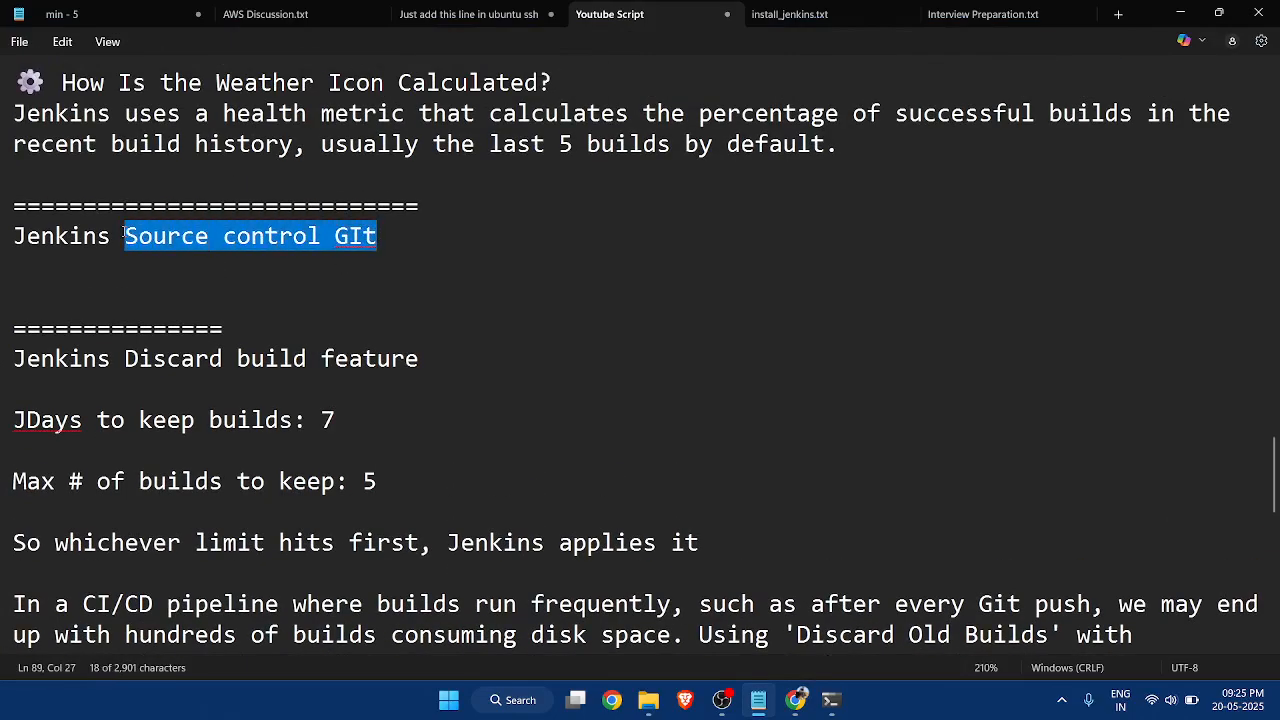
{"action": "left_click", "coordinate": [1180, 13]}
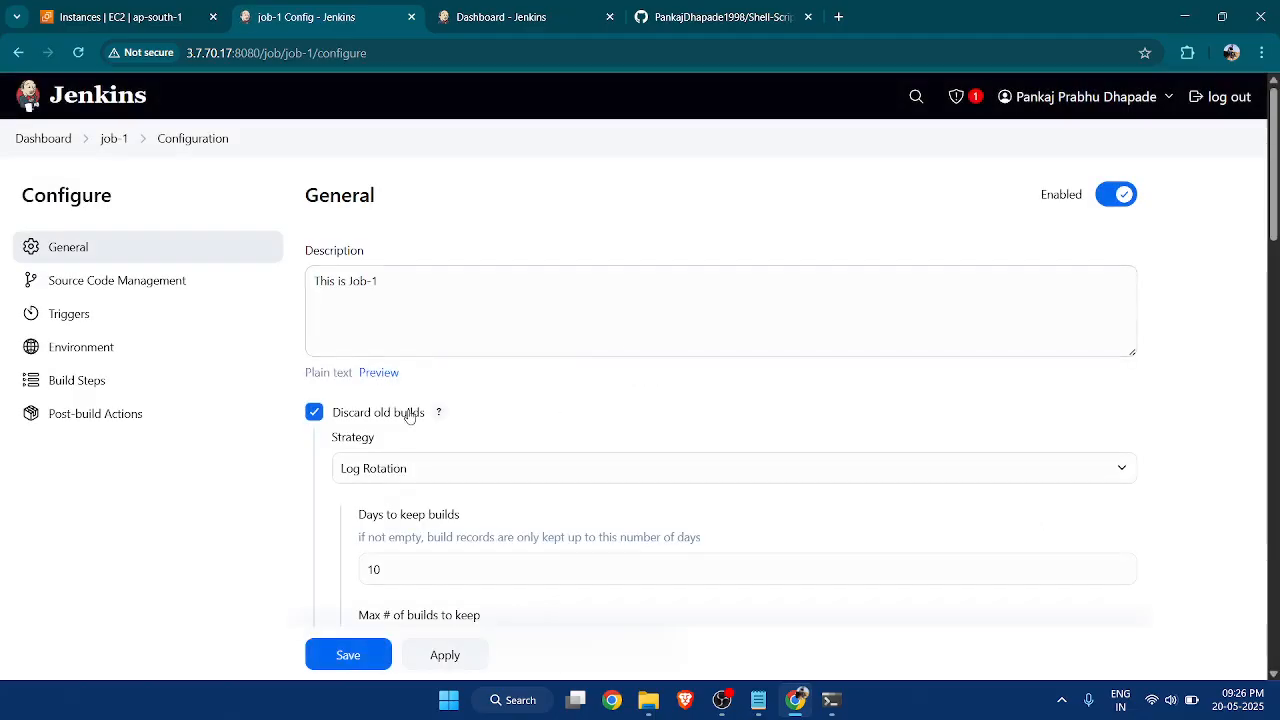
Set job-1's source code management to Git and activate the empty repository URL entry.
{"action": "scroll", "coordinate": [392, 340], "scroll_direction": "down", "scroll_amount": 3}
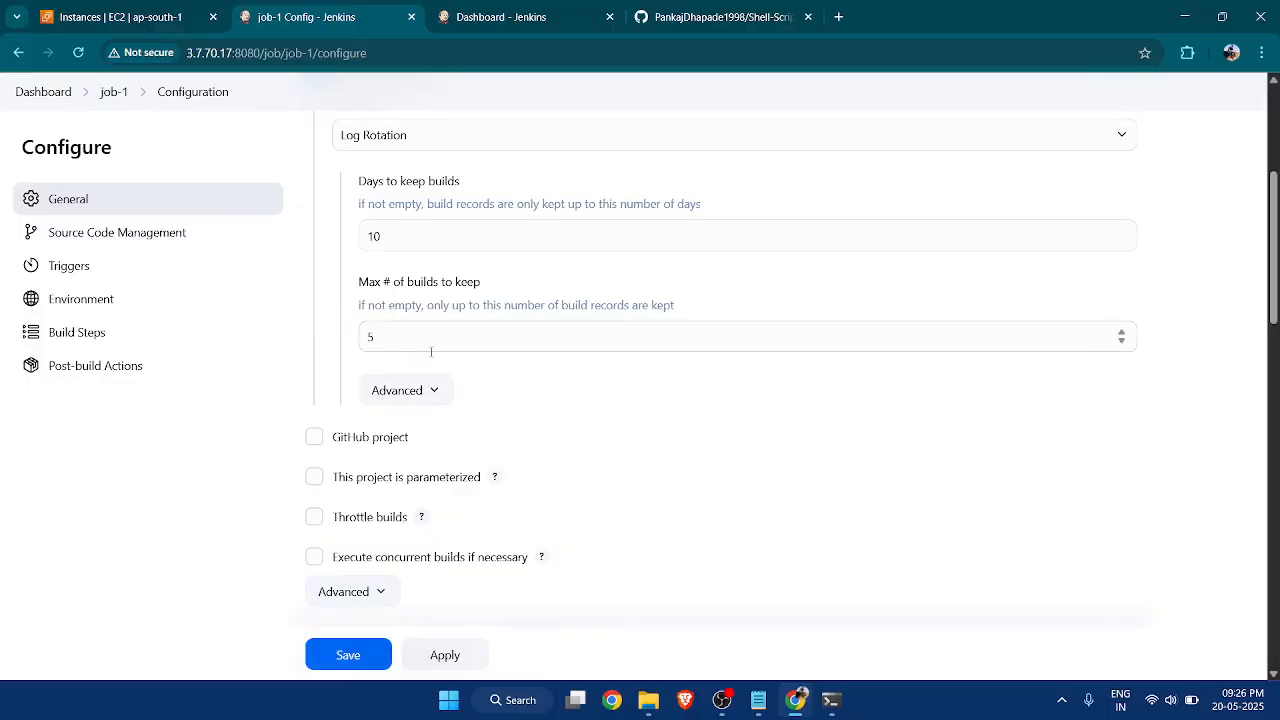
{"action": "scroll", "coordinate": [431, 351], "scroll_direction": "down", "scroll_amount": 1}
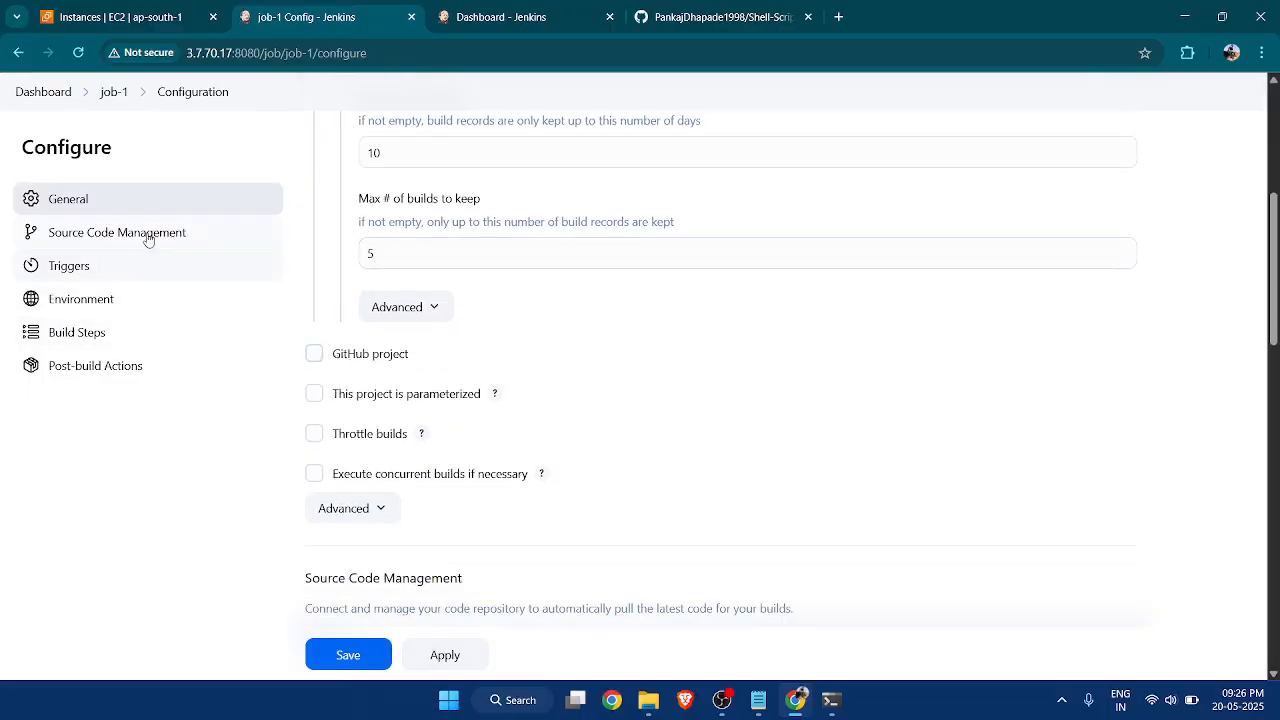
{"action": "scroll", "coordinate": [483, 285], "scroll_direction": "down", "scroll_amount": 3}
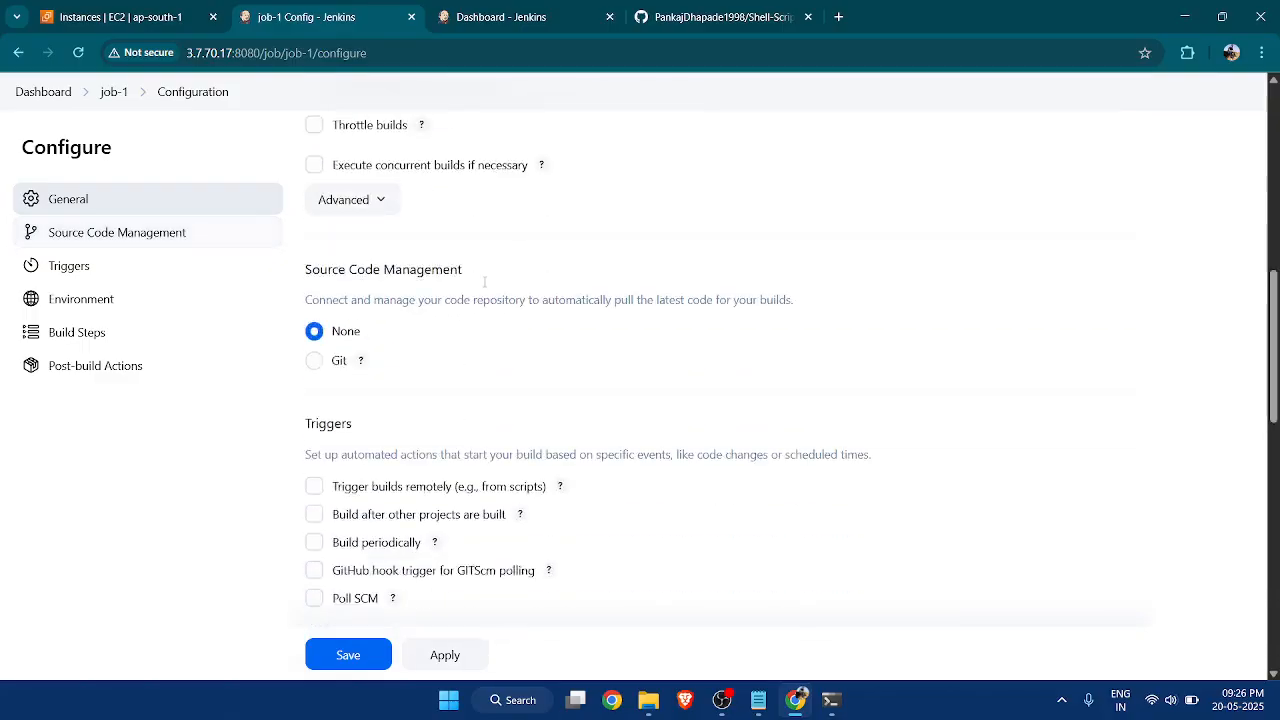
{"action": "scroll", "coordinate": [483, 285], "scroll_direction": "down", "scroll_amount": 2}
{"action": "left_click", "coordinate": [315, 232]}
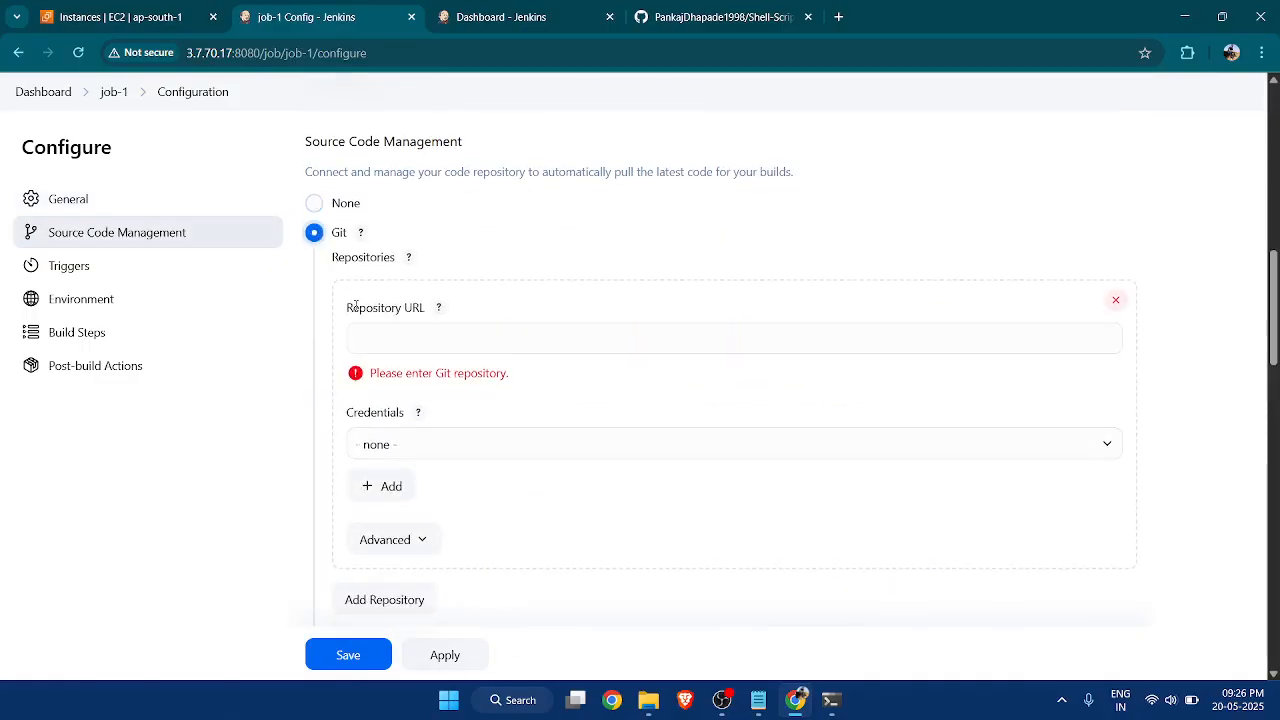
{"action": "left_click", "coordinate": [376, 332]}
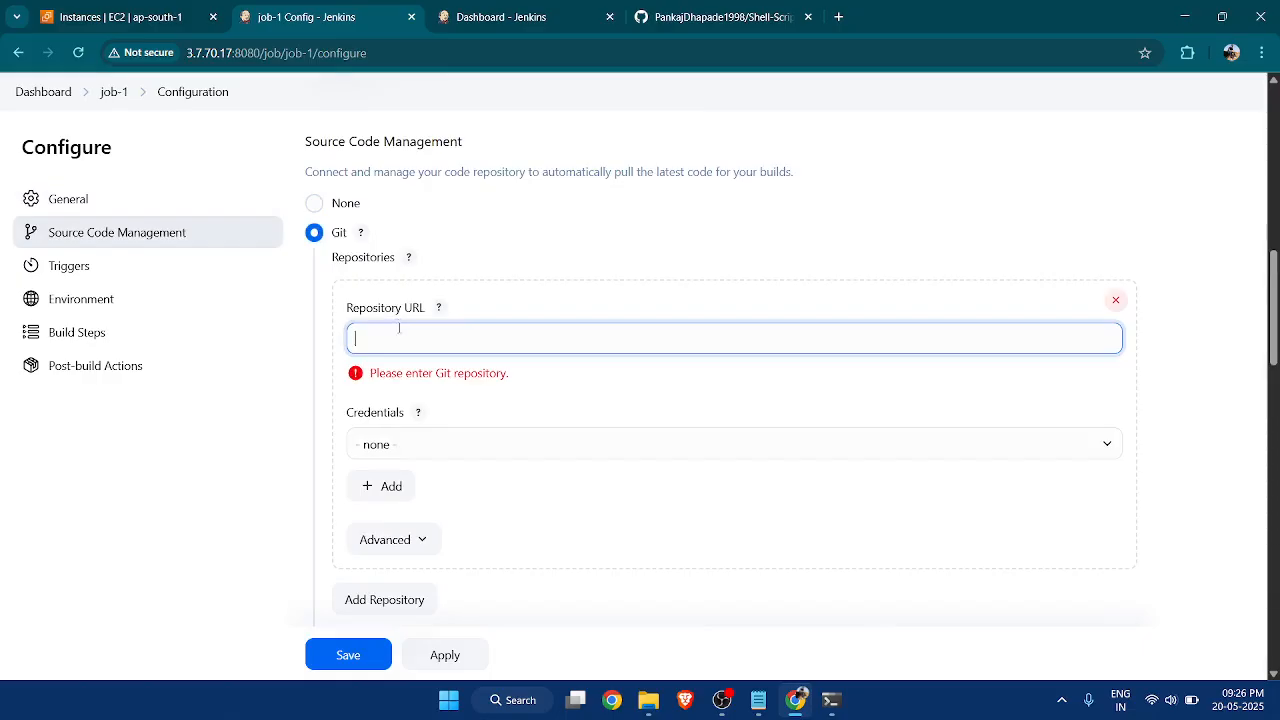
Review the Git repository, credentials, branch and repository browser settings, and set source code management back to None.
{"action": "scroll", "coordinate": [400, 380], "scroll_direction": "down", "scroll_amount": 7}
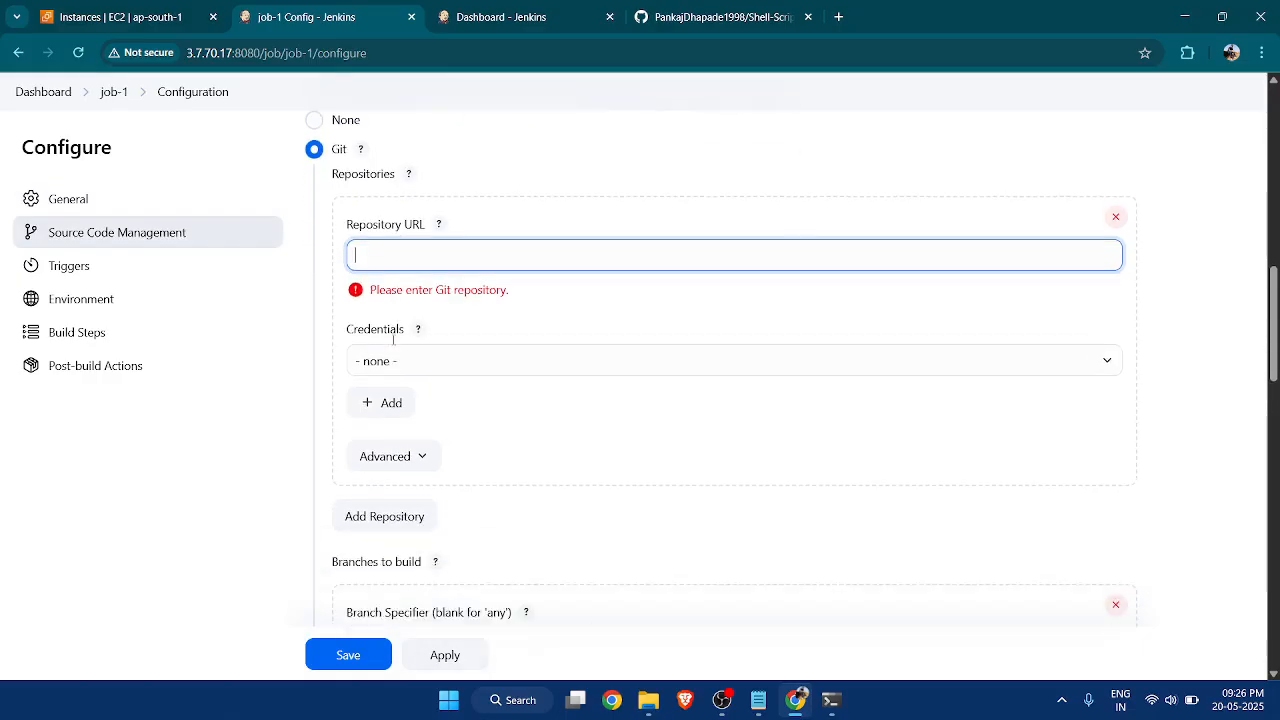
{"action": "scroll", "coordinate": [423, 444], "scroll_direction": "down", "scroll_amount": 5}
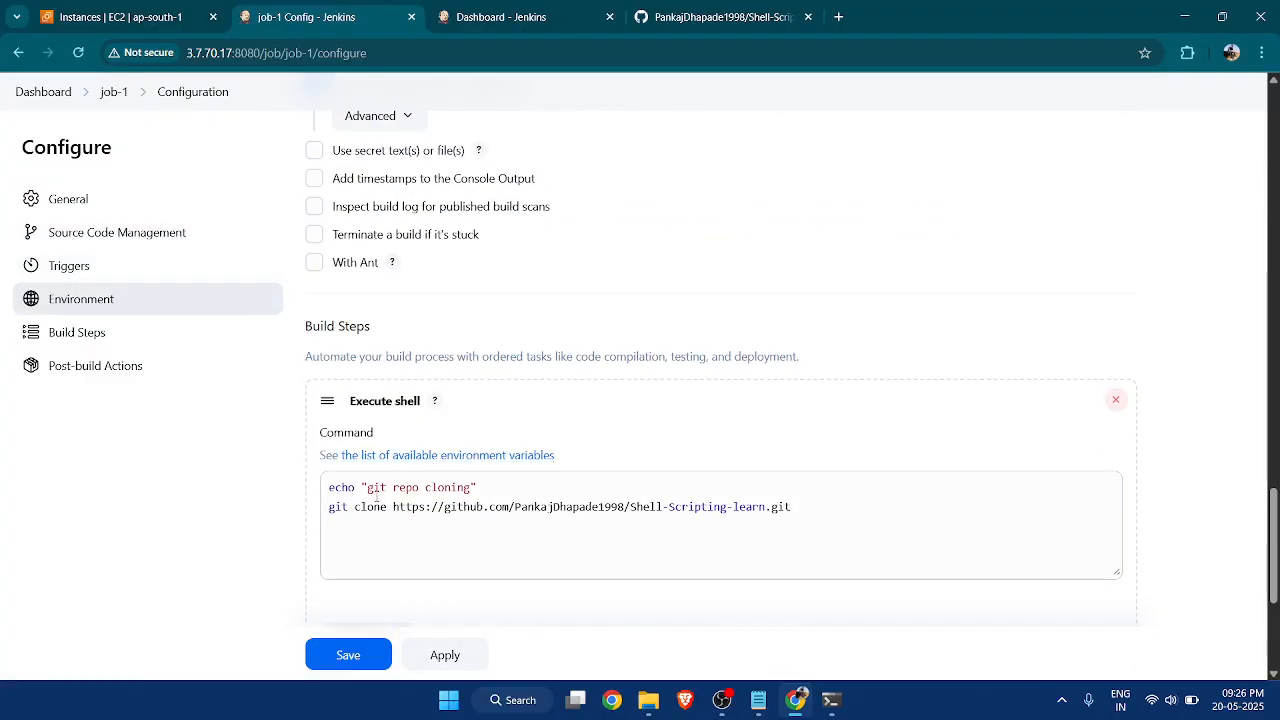
{"action": "scroll", "coordinate": [527, 497], "scroll_direction": "up", "scroll_amount": 10}
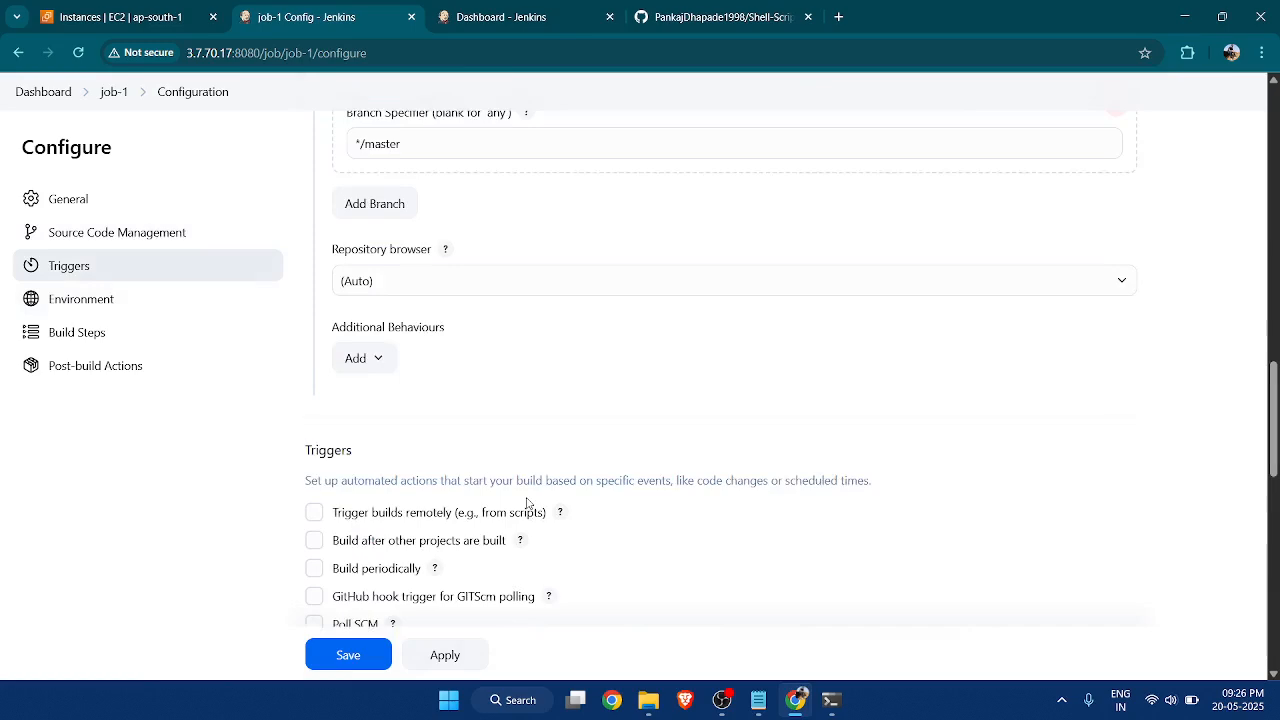
{"action": "scroll", "coordinate": [547, 464], "scroll_direction": "up", "scroll_amount": 2}
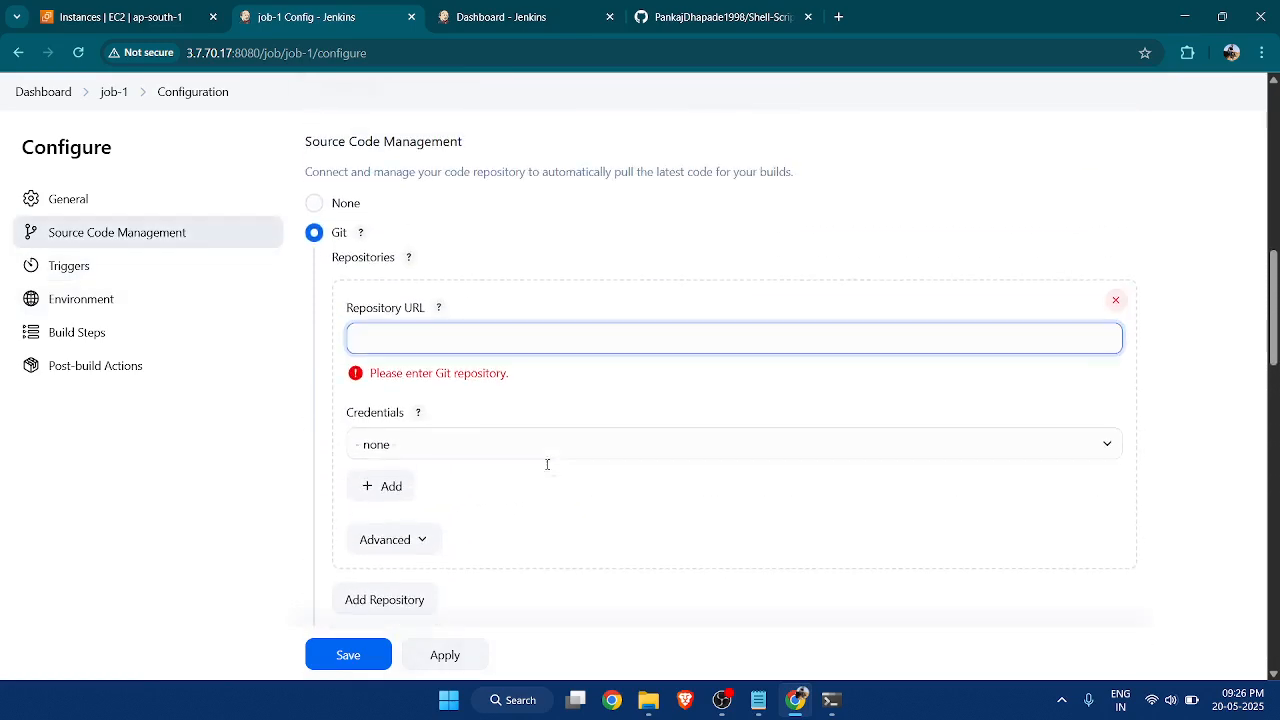
{"action": "scroll", "coordinate": [449, 395], "scroll_direction": "down", "scroll_amount": 2}
{"action": "scroll", "coordinate": [465, 430], "scroll_direction": "down", "scroll_amount": 1}
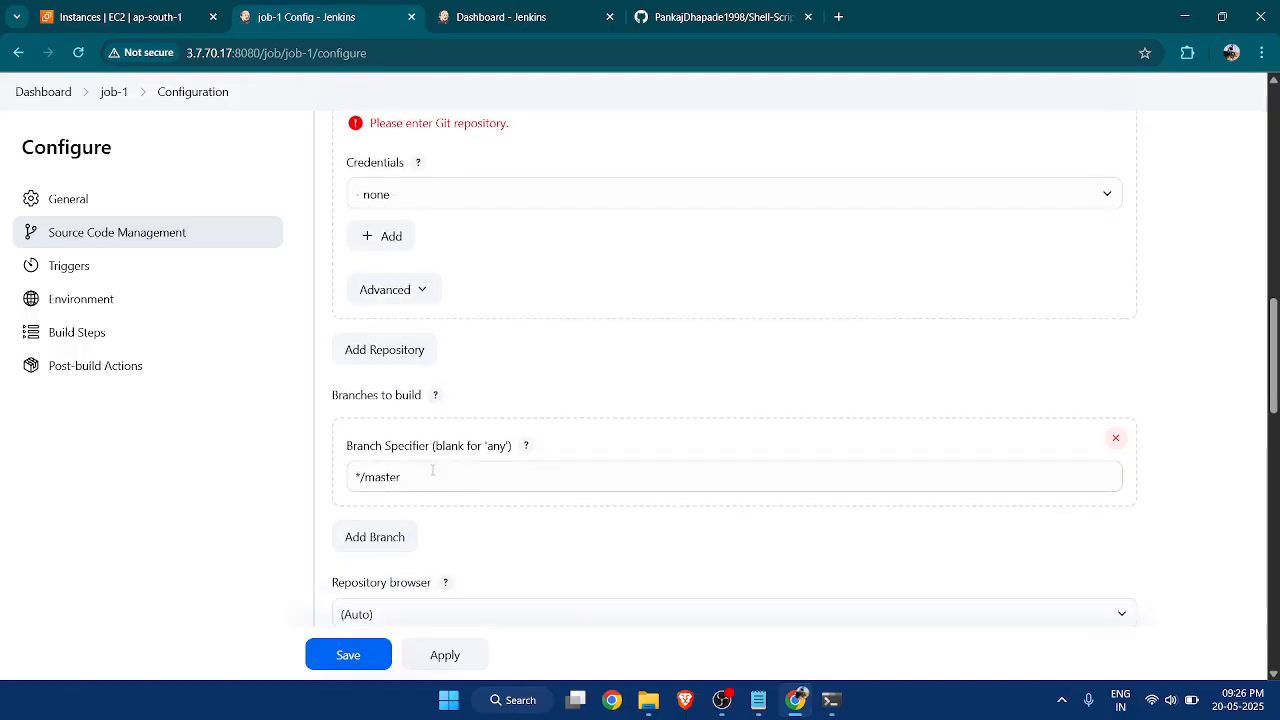
{"action": "scroll", "coordinate": [432, 470], "scroll_direction": "down", "scroll_amount": 2}
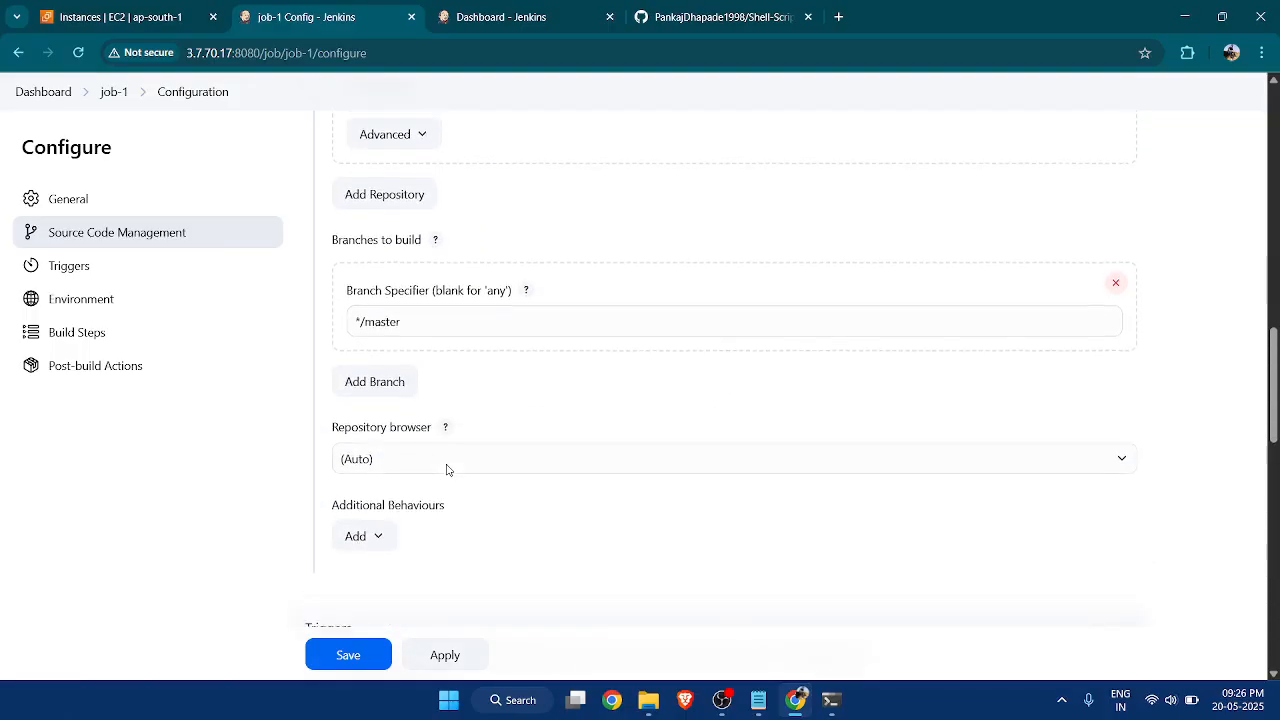
{"action": "scroll", "coordinate": [447, 469], "scroll_direction": "up", "scroll_amount": 4}
{"action": "left_click", "coordinate": [338, 288]}
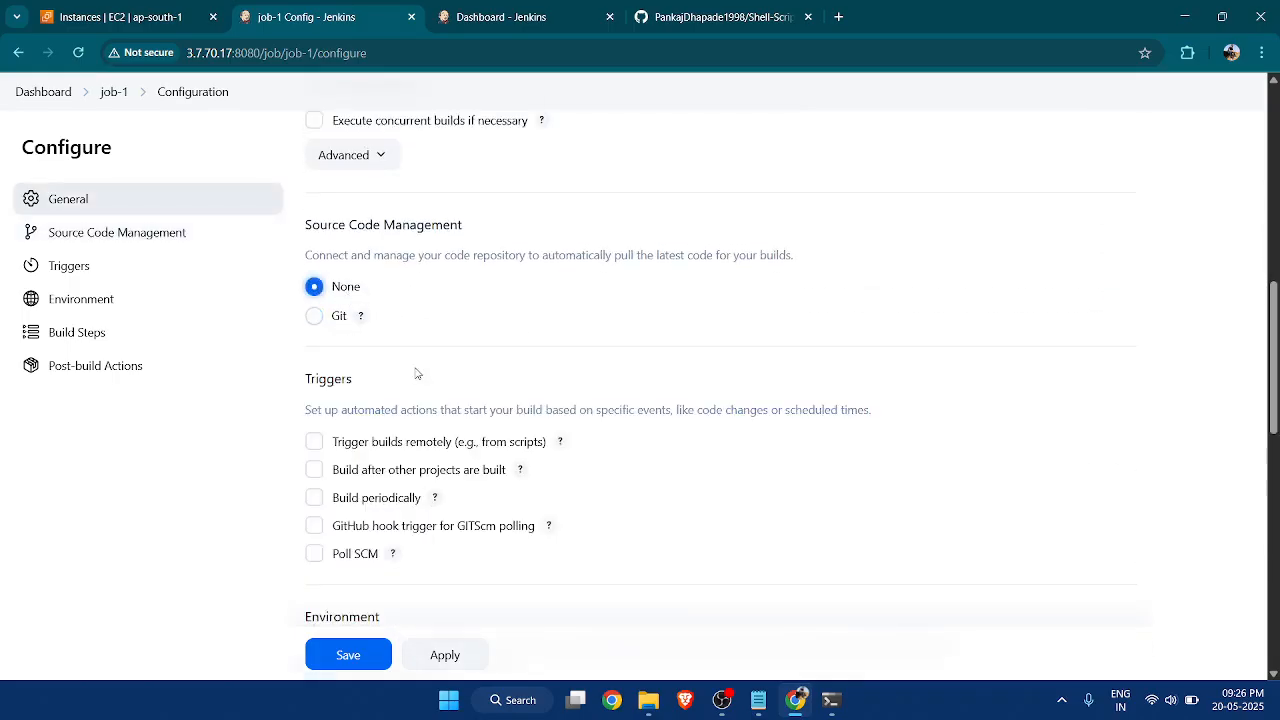
Find and highlight the line "This is a parametrized project" in the Notepad notes, and return to the browser.
{"action": "scroll", "coordinate": [417, 371], "scroll_direction": "up", "scroll_amount": 2}
{"action": "left_click", "coordinate": [758, 700]}
{"action": "scroll", "coordinate": [474, 466], "scroll_direction": "down", "scroll_amount": 1}
{"action": "scroll", "coordinate": [340, 402], "scroll_direction": "down", "scroll_amount": 4}
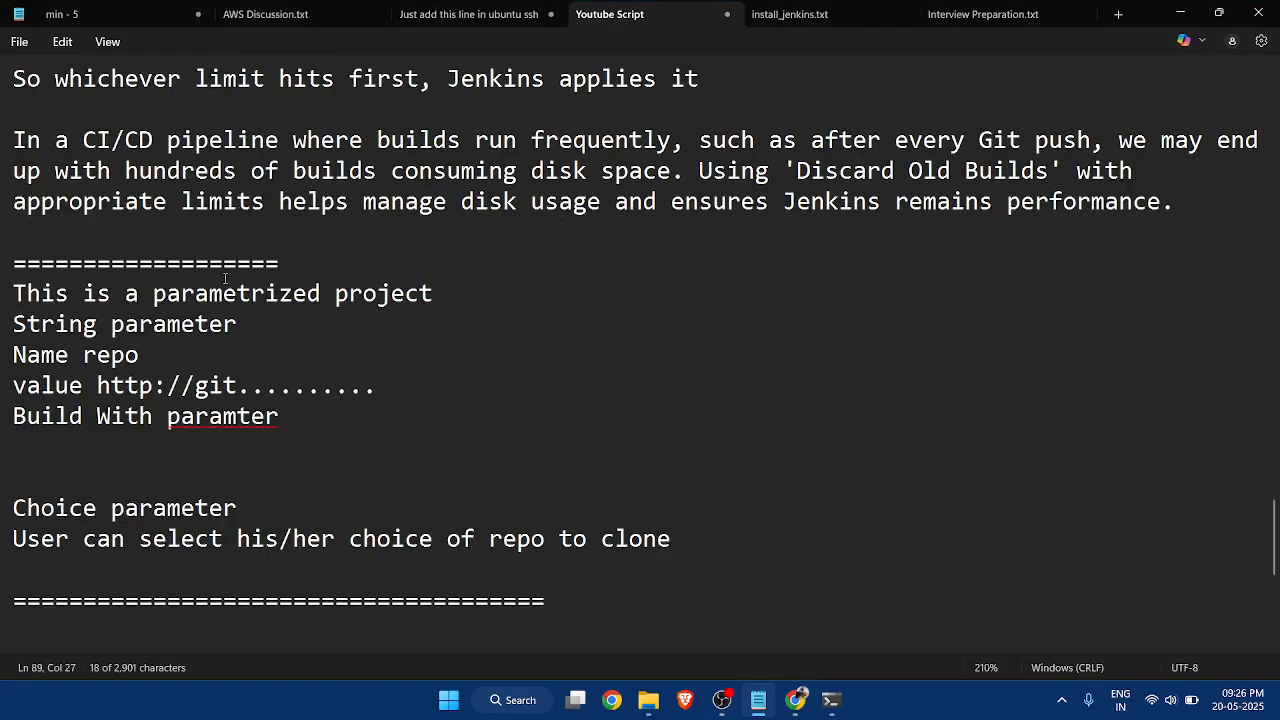
{"action": "left_click", "coordinate": [152, 294]}
{"action": "left_click_drag", "start_coordinate": [13, 294], "coordinate": [466, 294]}
{"action": "left_click", "coordinate": [1180, 12]}
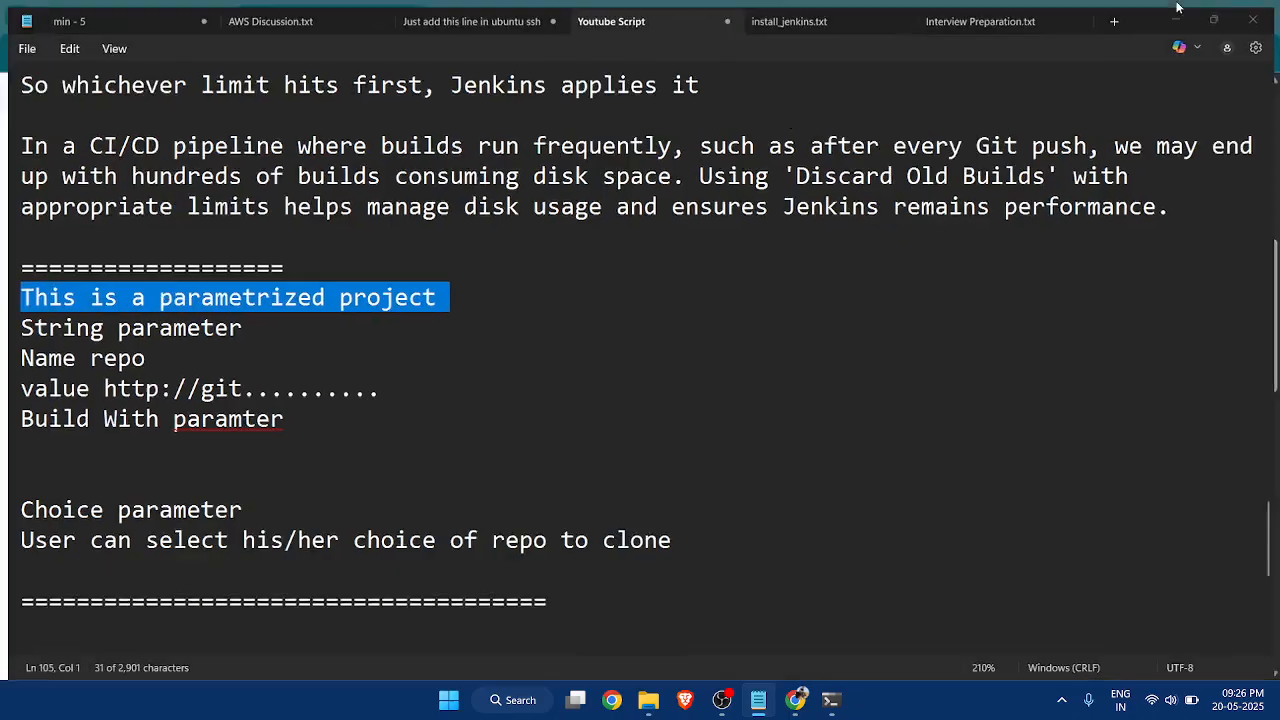
Mark job-1 as a parameterized project and add a String Parameter to it.
{"action": "scroll", "coordinate": [563, 354], "scroll_direction": "up", "scroll_amount": 3}
{"action": "scroll", "coordinate": [560, 365], "scroll_direction": "down", "scroll_amount": 2}
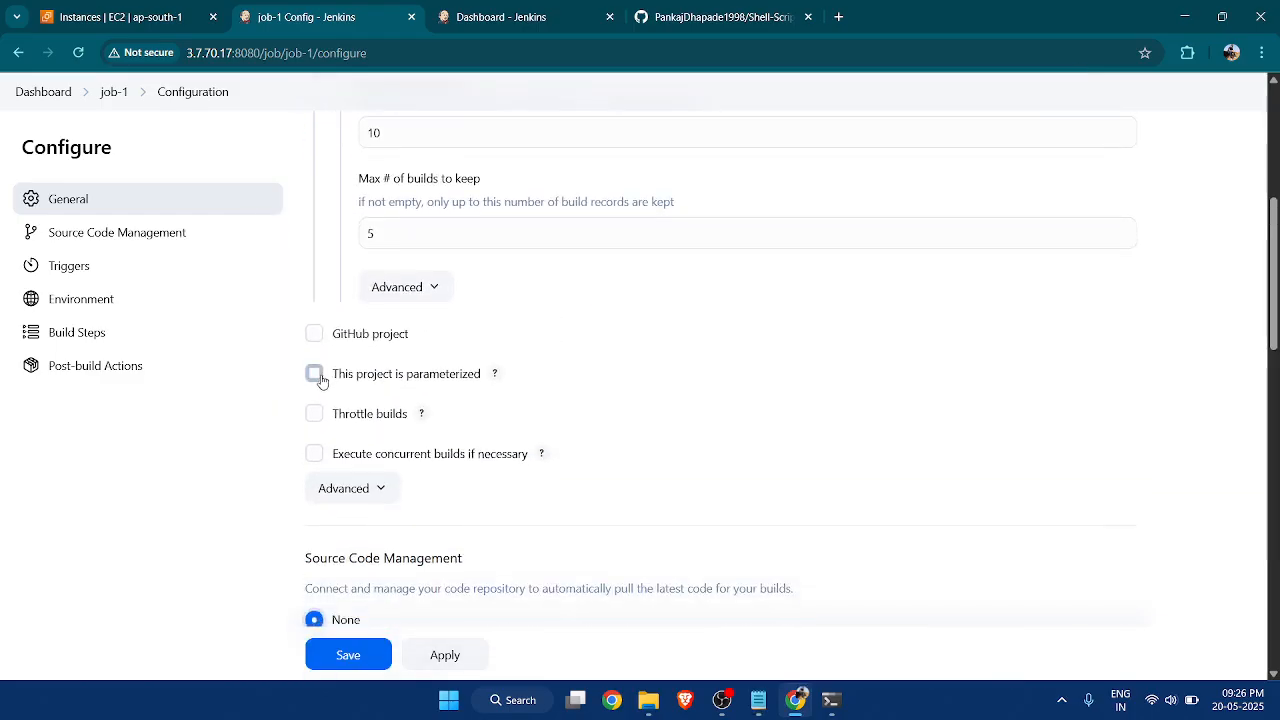
{"action": "left_click", "coordinate": [314, 373]}
{"action": "scroll", "coordinate": [383, 311], "scroll_direction": "down", "scroll_amount": 1}
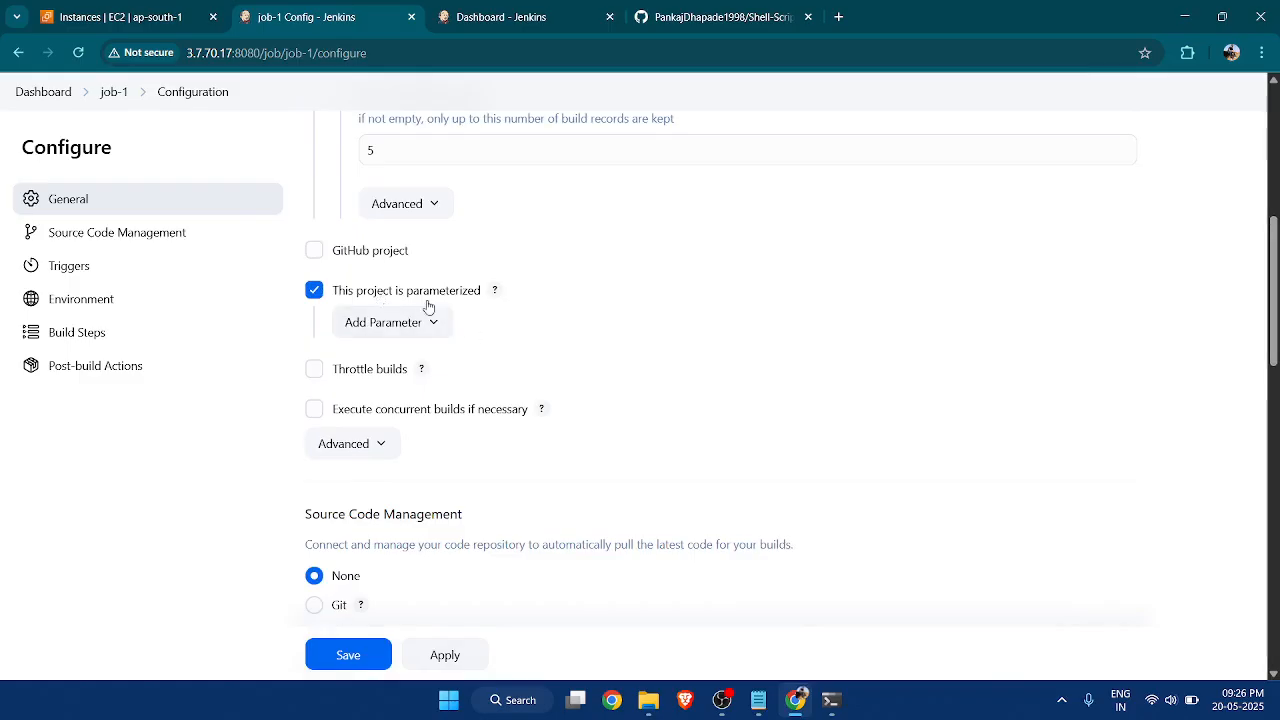
{"action": "scroll", "coordinate": [465, 300], "scroll_direction": "down", "scroll_amount": 2}
{"action": "left_click", "coordinate": [439, 161]}
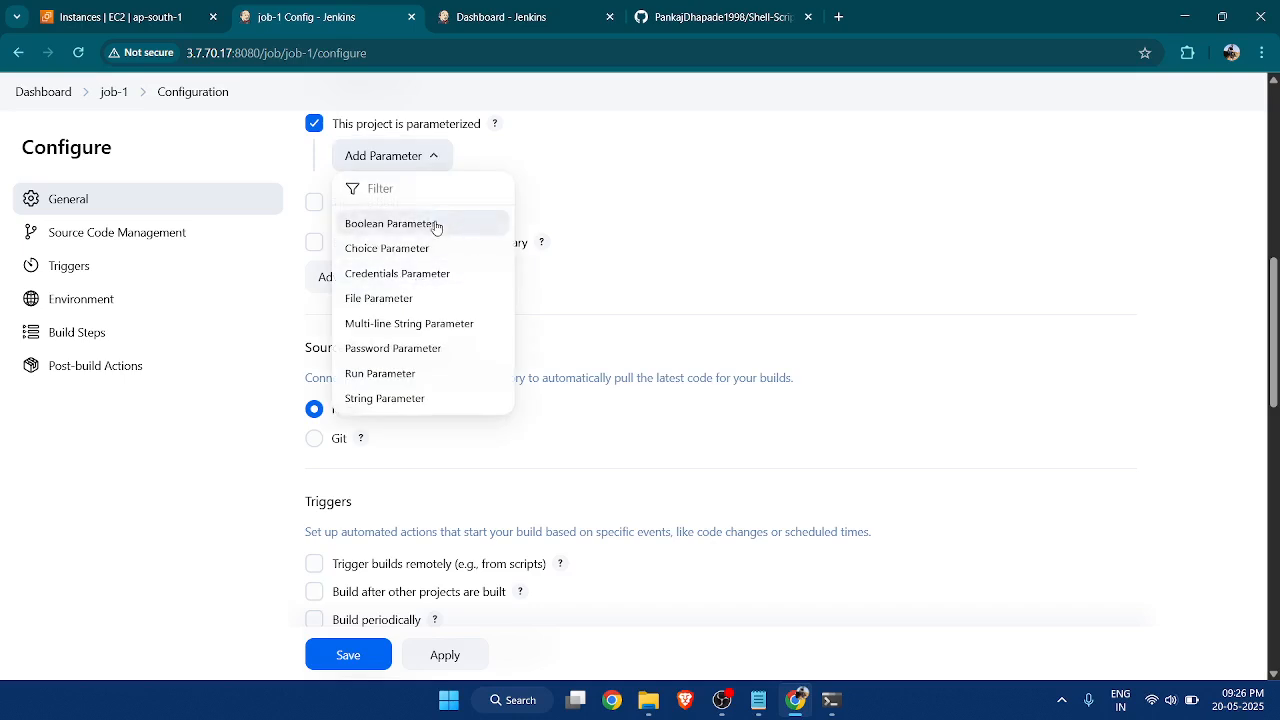
{"action": "left_click", "coordinate": [419, 400]}
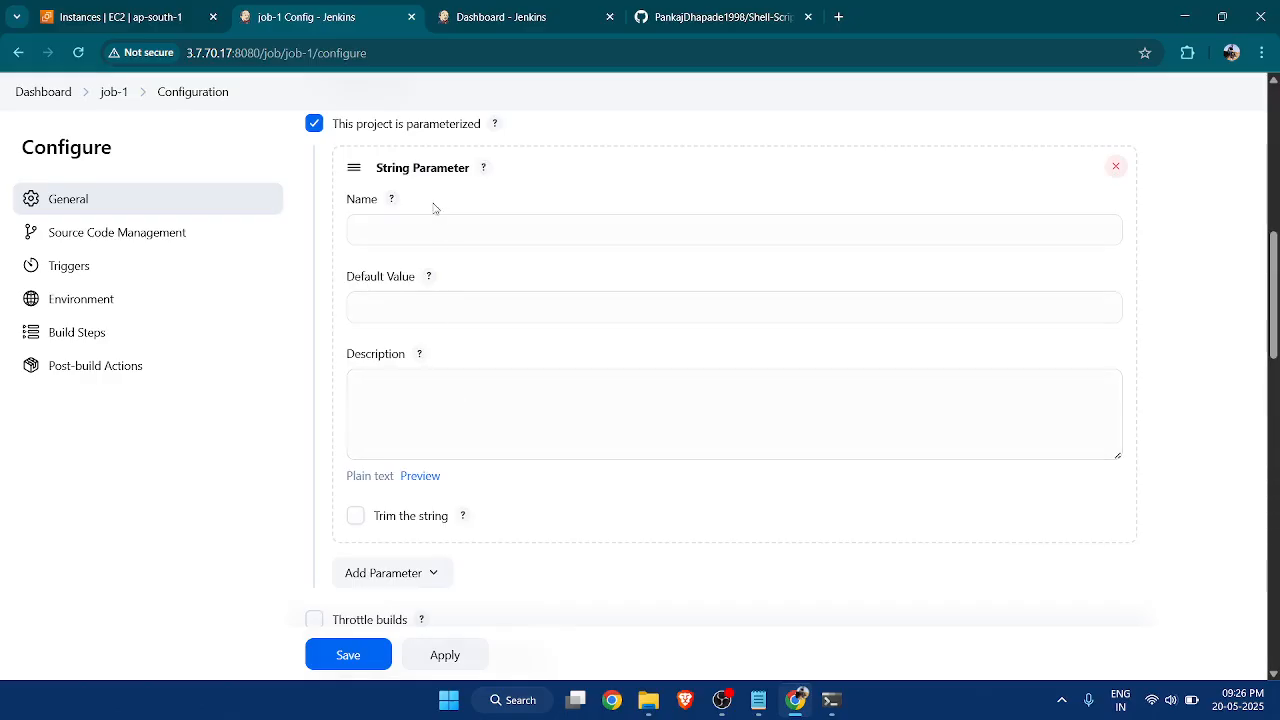
Name the string parameter repo and set its default value to the HTTPS clone URL copied from the Shell-Scripting-learn GitHub repository.
{"action": "left_click", "coordinate": [435, 231]}
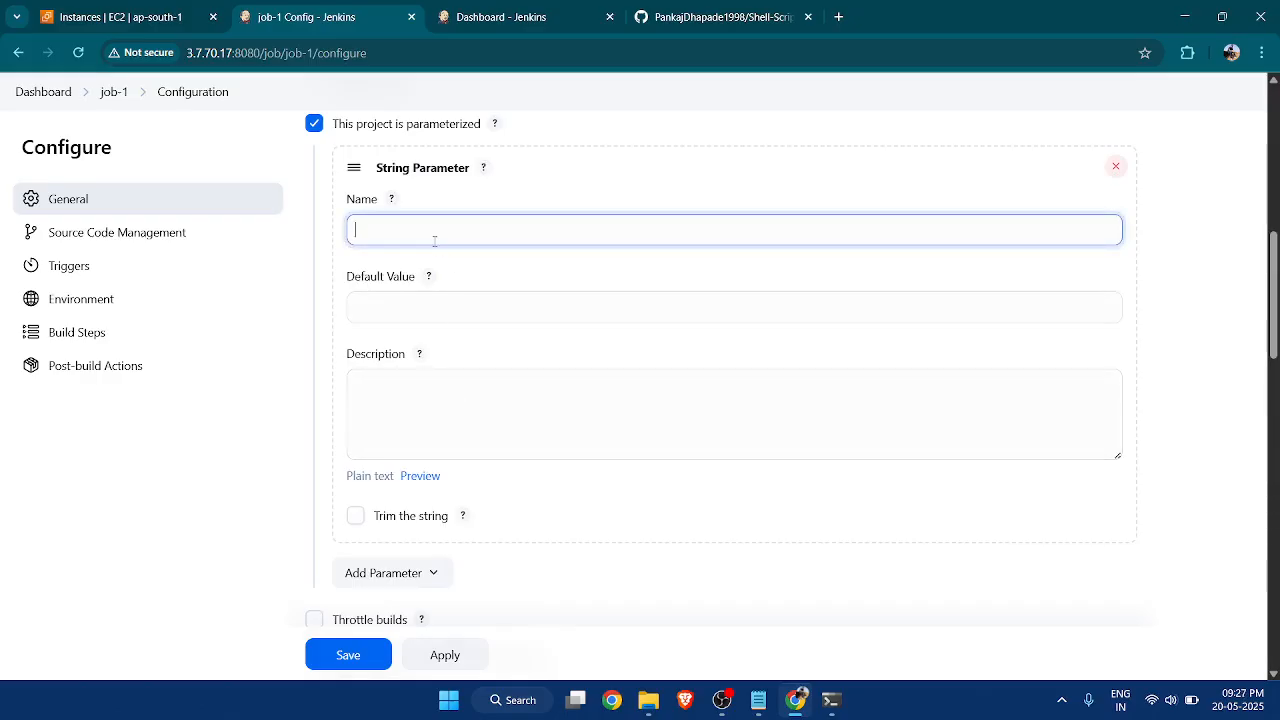
{"action": "left_click", "coordinate": [405, 306]}
{"action": "left_click", "coordinate": [715, 17]}
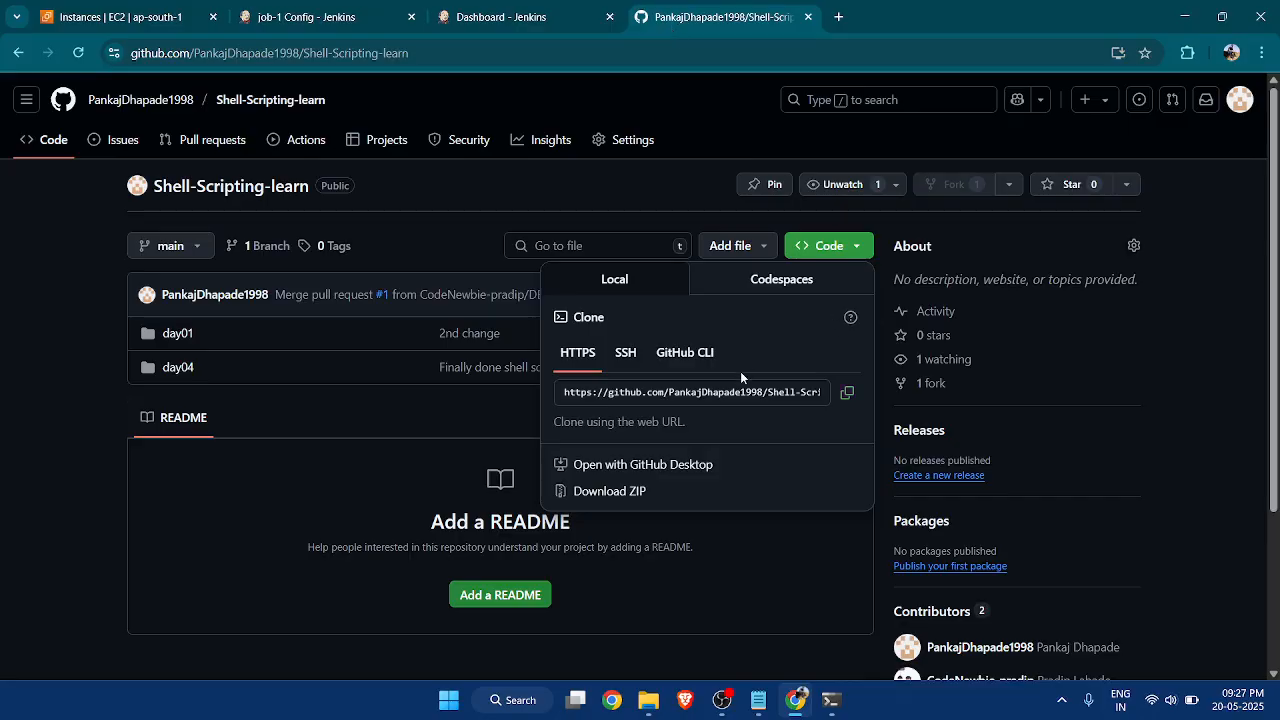
{"action": "left_click", "coordinate": [840, 390]}
{"action": "left_click", "coordinate": [511, 17]}
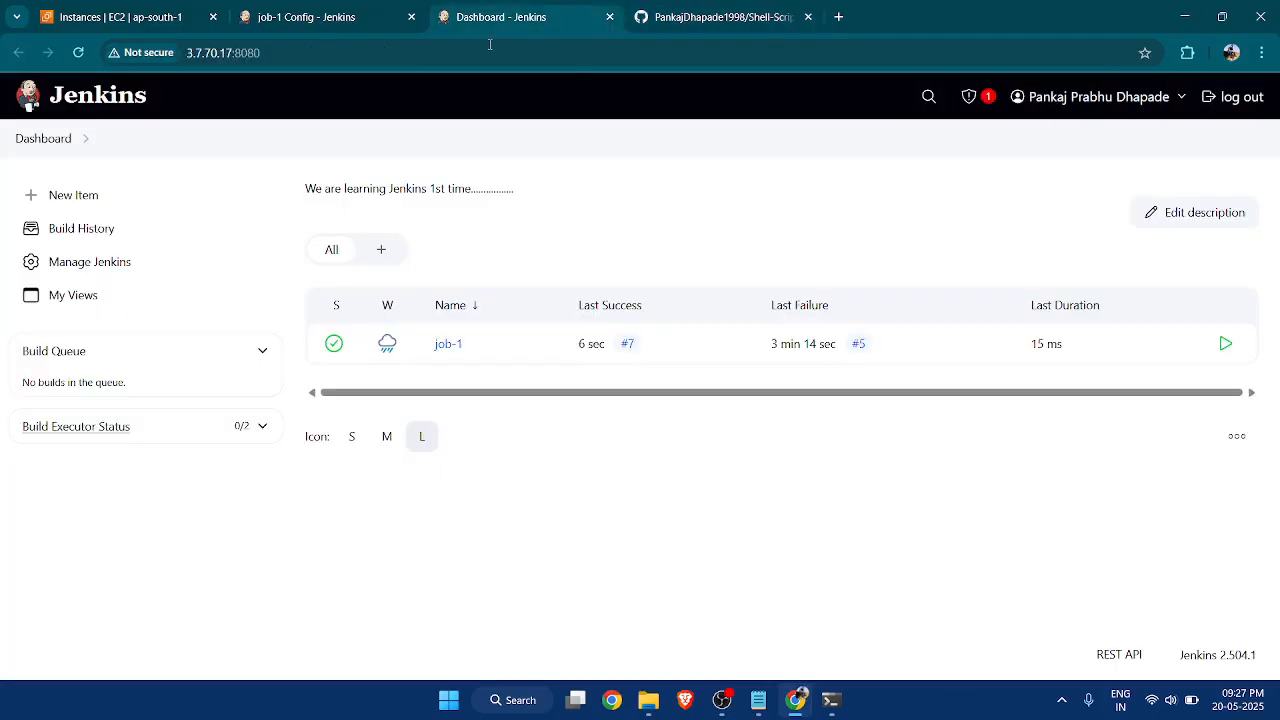
{"action": "left_click", "coordinate": [333, 17]}
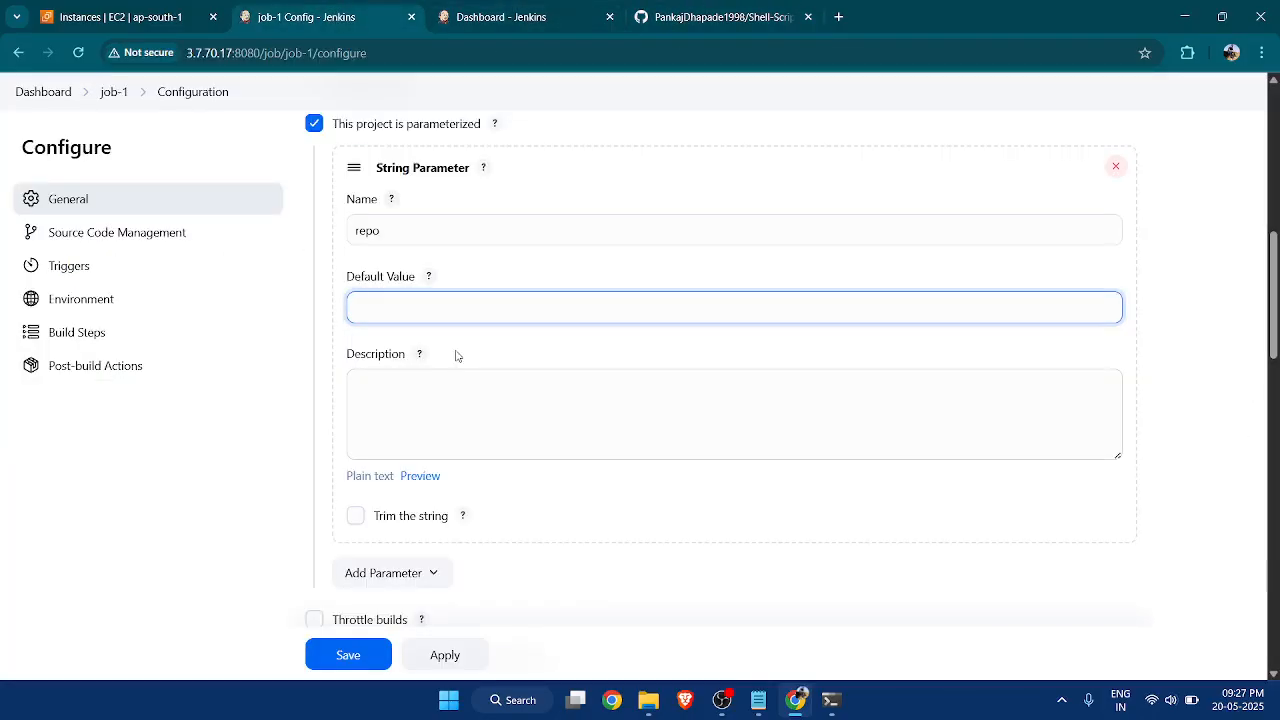
{"action": "key", "text": "ctrl+v"}
Enter "So this will be the repository" as the string parameter's description.
{"action": "scroll", "coordinate": [548, 339], "scroll_direction": "down", "scroll_amount": 1}
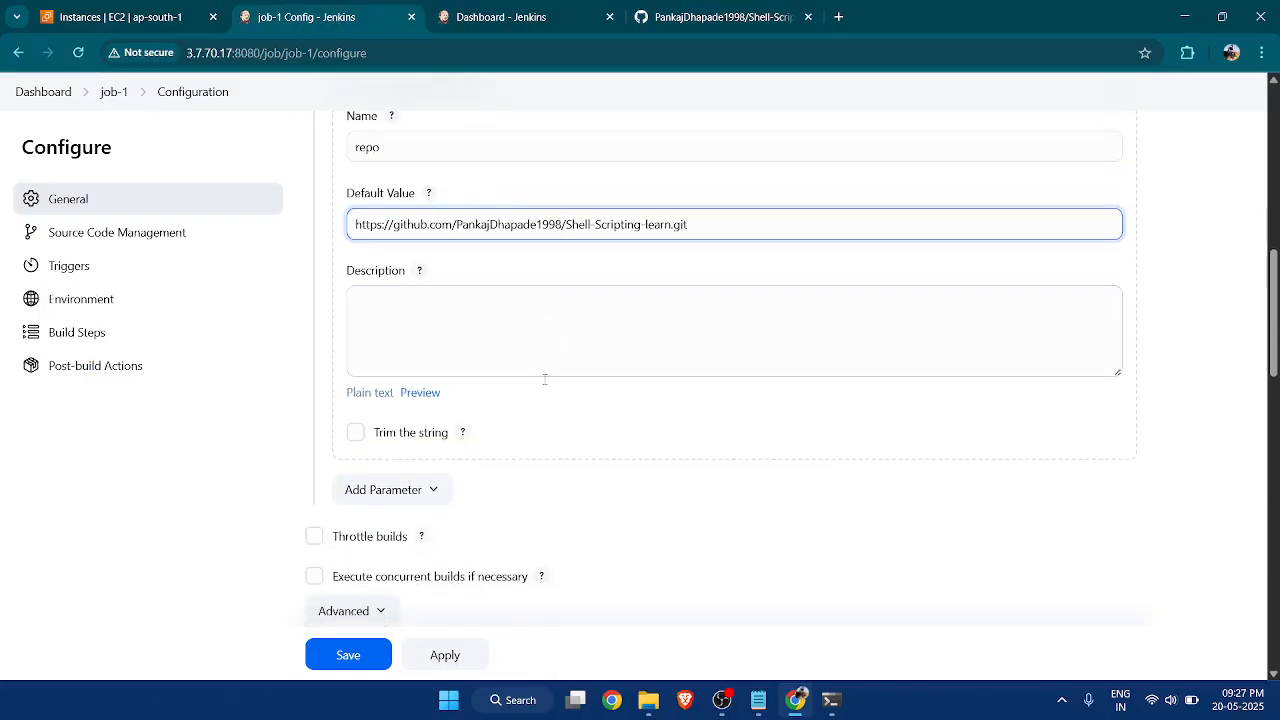
{"action": "left_click", "coordinate": [471, 310]}
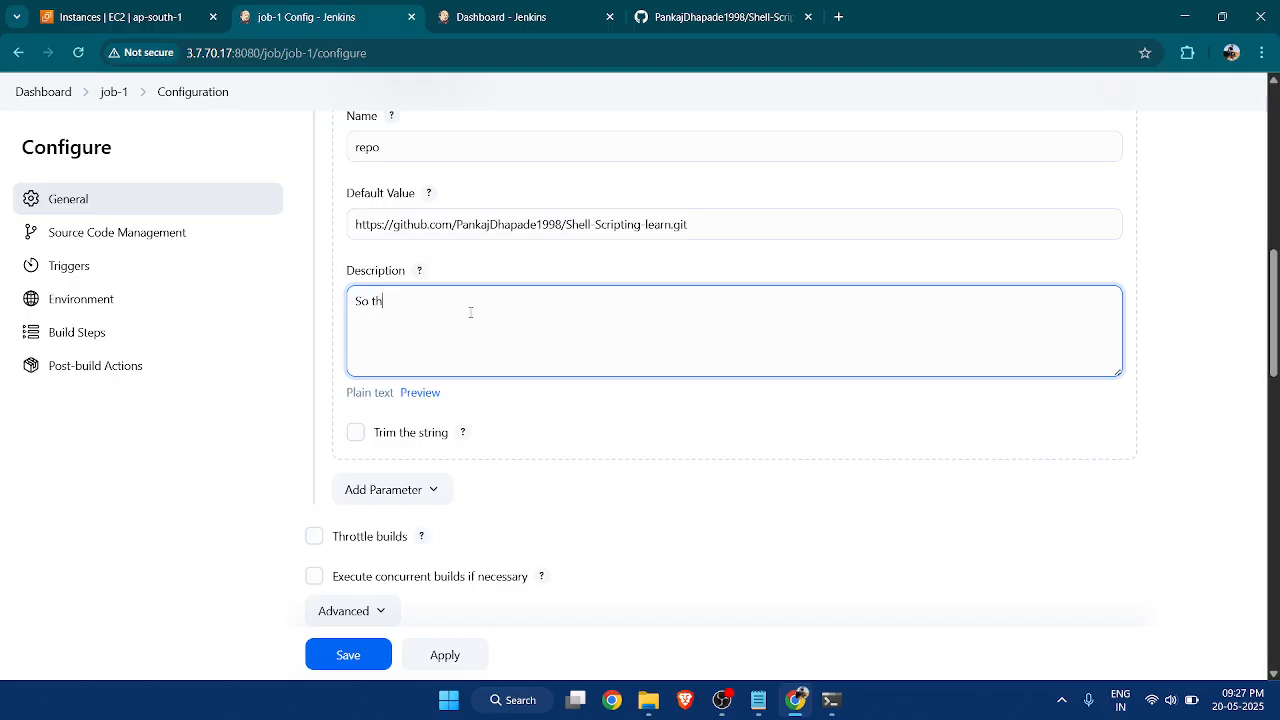
{"action": "type", "text": "So this will be the repository"}
Replace the hard-coded repository URL in the Execute shell git clone command with $repo.
{"action": "scroll", "coordinate": [614, 375], "scroll_direction": "down", "scroll_amount": 5}
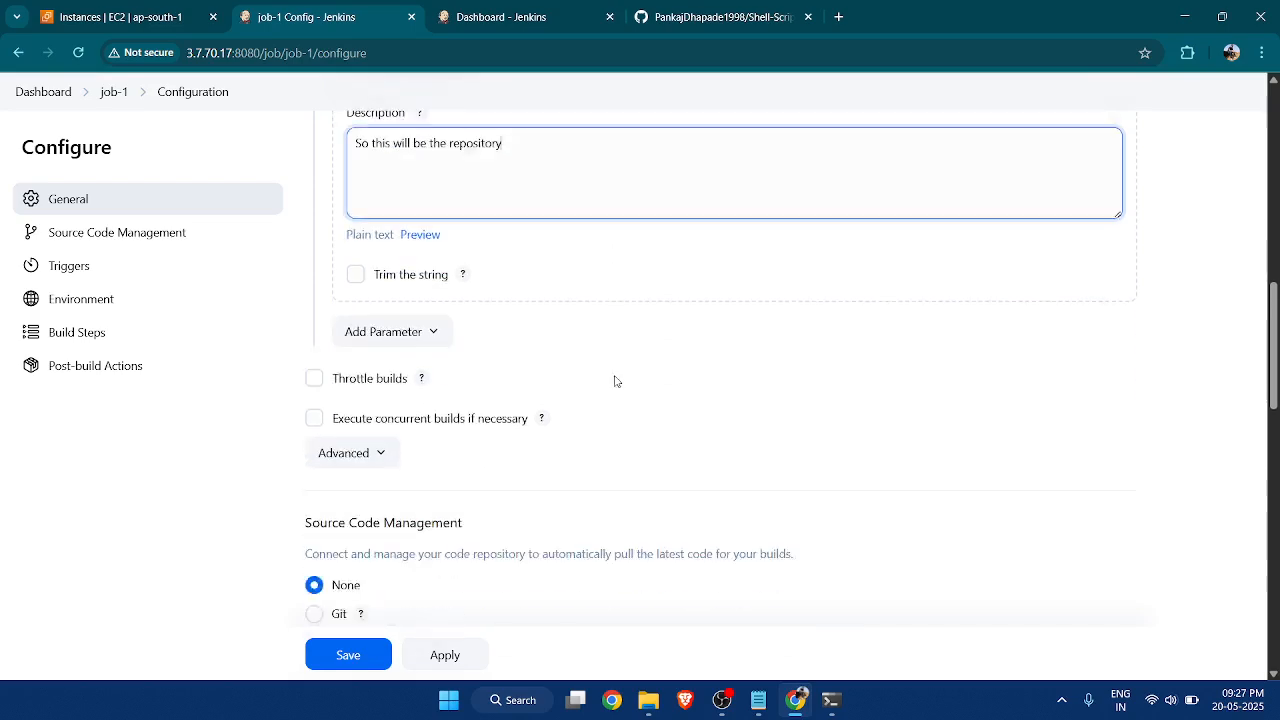
{"action": "scroll", "coordinate": [617, 360], "scroll_direction": "down", "scroll_amount": 8}
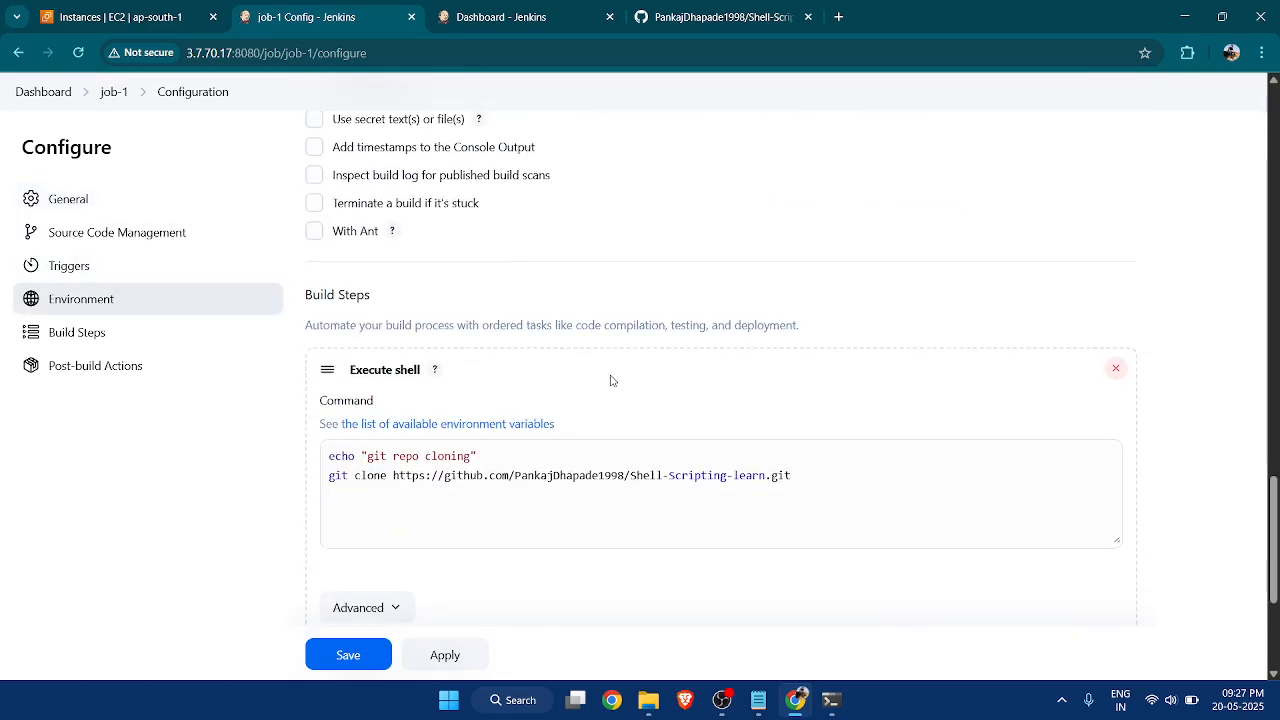
{"action": "left_click_drag", "start_coordinate": [395, 310], "coordinate": [794, 301]}
{"action": "key", "text": "BackSpace"}
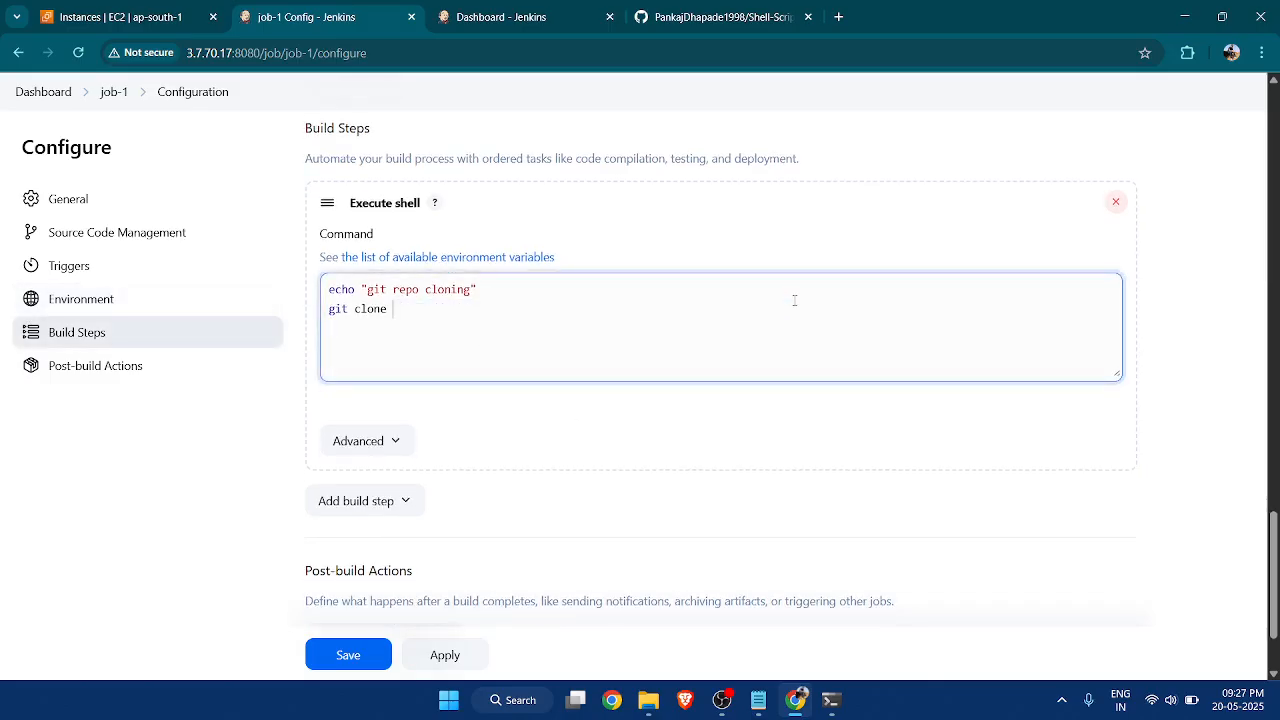
{"action": "type", "text": "$repo"}
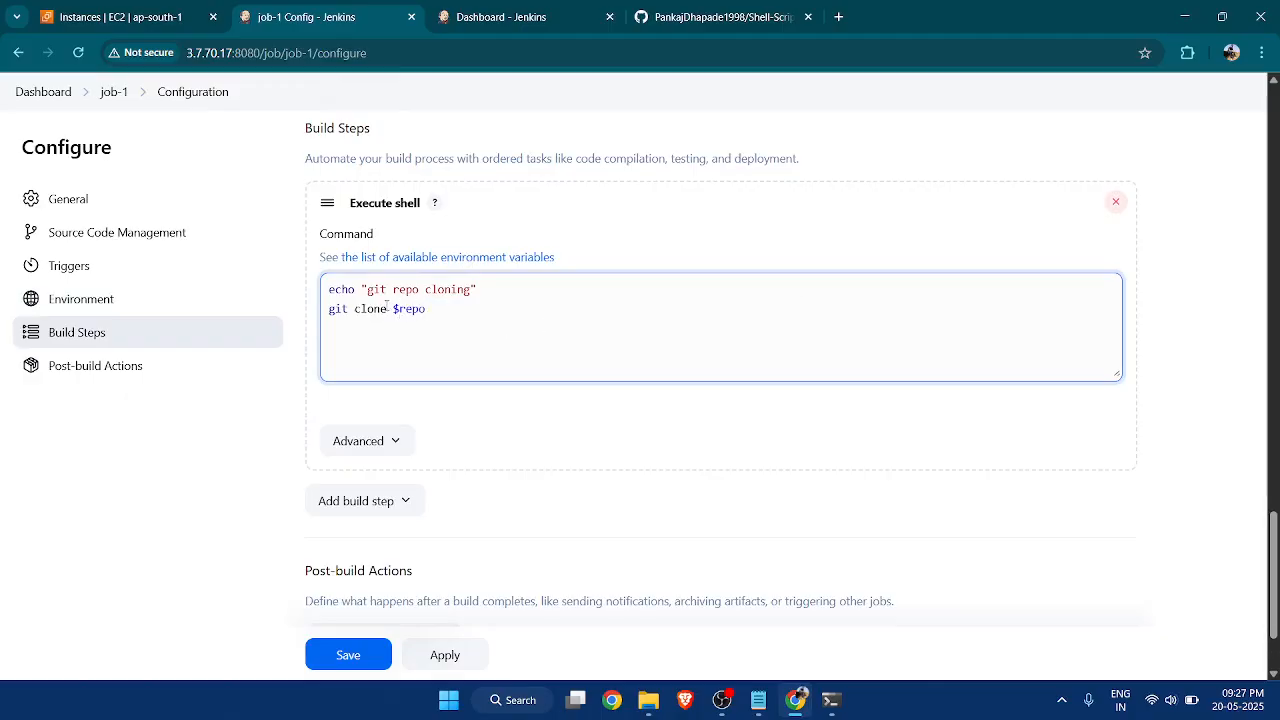
Highlight $repo in the shell command and compare it with the string parameter's name and default value.
{"action": "left_click_drag", "start_coordinate": [392, 310], "coordinate": [444, 310]}
{"action": "scroll", "coordinate": [422, 335], "scroll_direction": "up", "scroll_amount": 15}
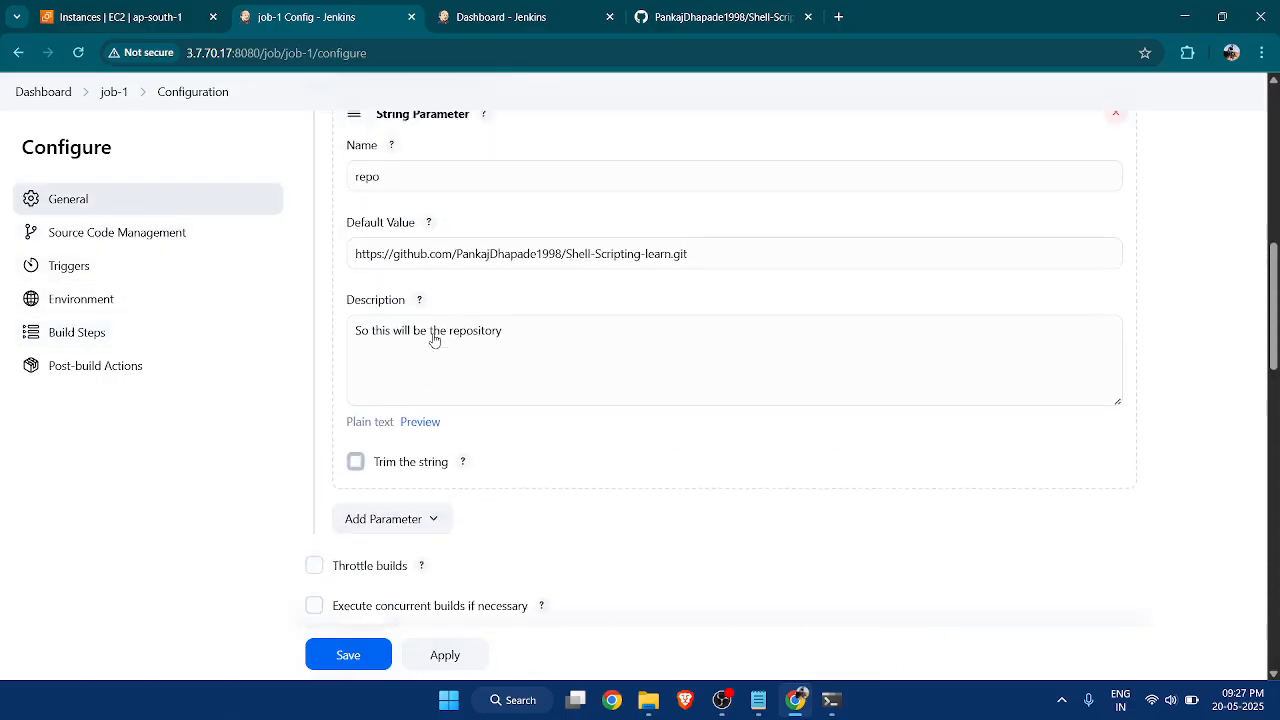
{"action": "scroll", "coordinate": [435, 340], "scroll_direction": "up", "scroll_amount": 1}
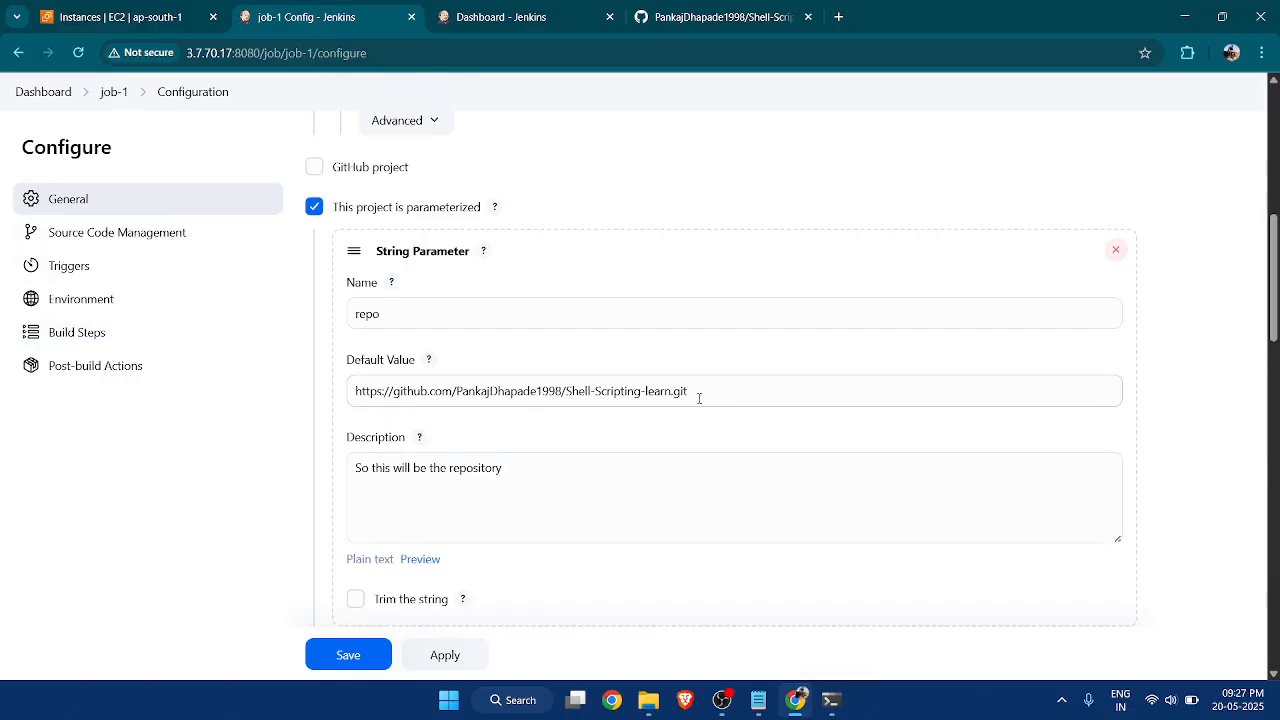
{"action": "scroll", "coordinate": [585, 345], "scroll_direction": "down", "scroll_amount": 7}
{"action": "scroll", "coordinate": [526, 446], "scroll_direction": "down", "scroll_amount": 5}
{"action": "scroll", "coordinate": [526, 450], "scroll_direction": "down", "scroll_amount": 2}
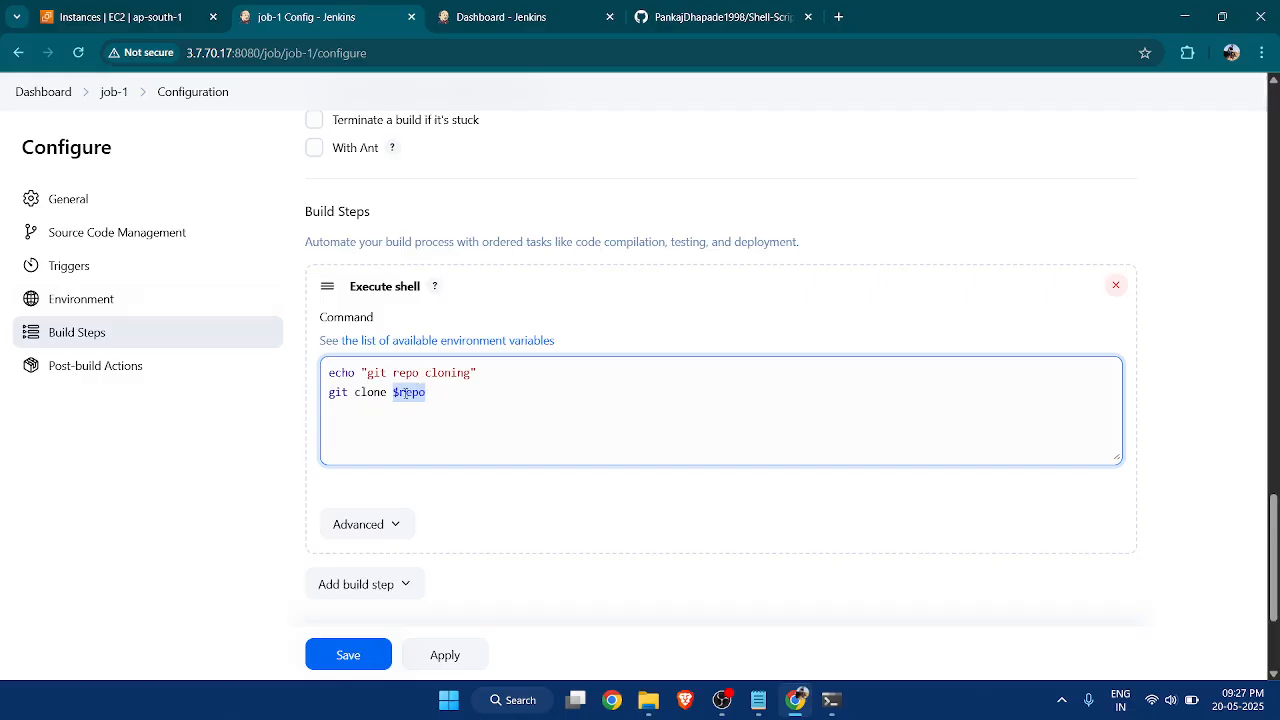
{"action": "scroll", "coordinate": [433, 397], "scroll_direction": "up", "scroll_amount": 15}
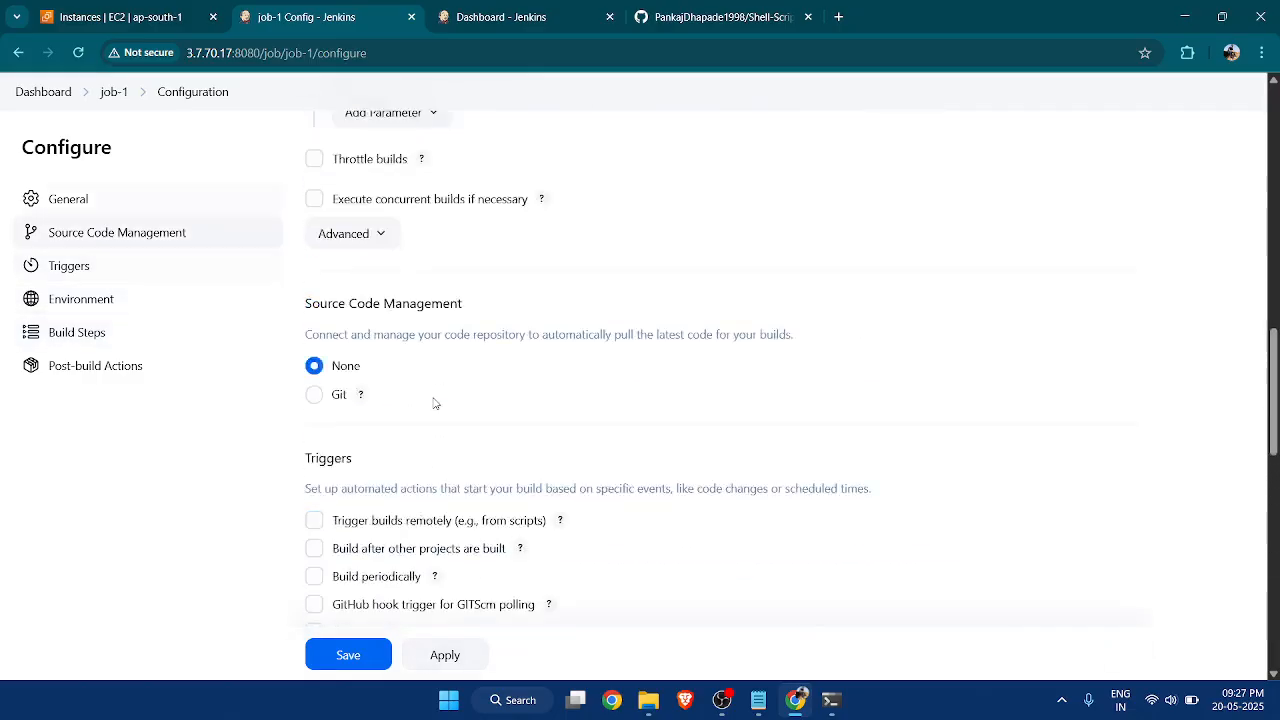
Save job-1's configuration and return to its status page.
{"action": "scroll", "coordinate": [543, 410], "scroll_direction": "down", "scroll_amount": 11}
{"action": "scroll", "coordinate": [543, 416], "scroll_direction": "down", "scroll_amount": 5}
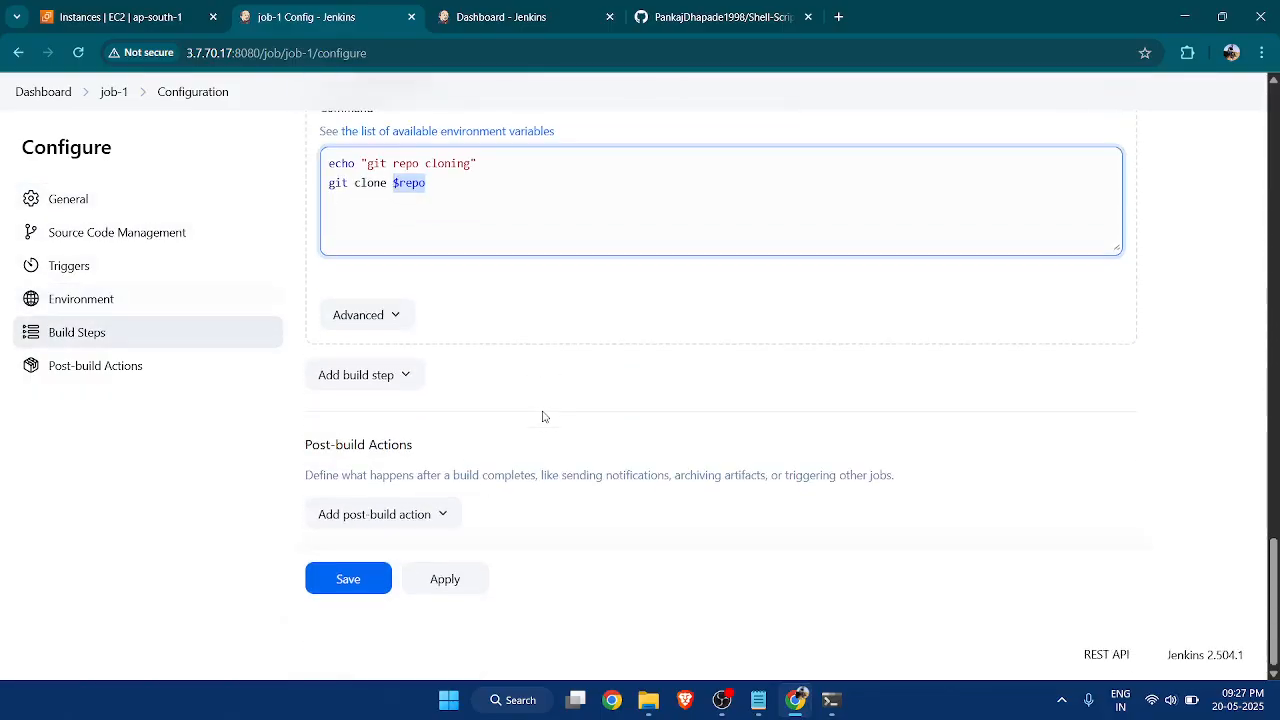
{"action": "left_click", "coordinate": [365, 579]}
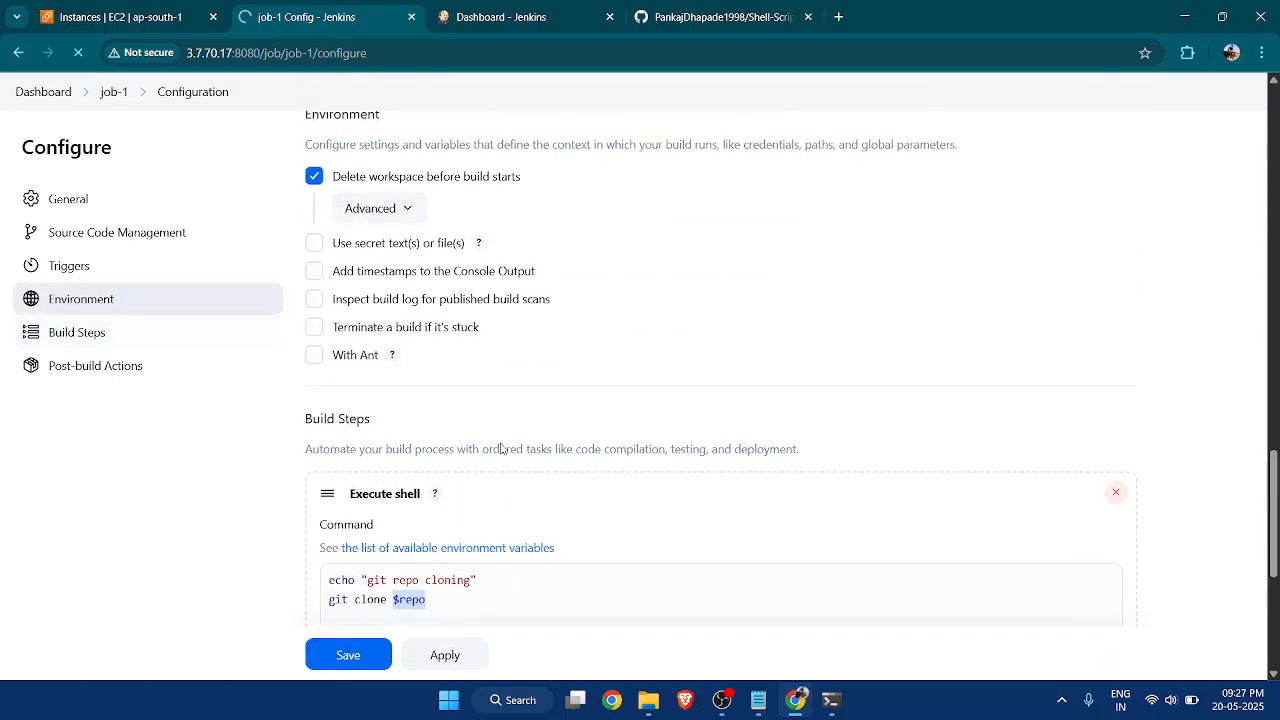
{"action": "scroll", "coordinate": [484, 390], "scroll_direction": "up", "scroll_amount": 3}
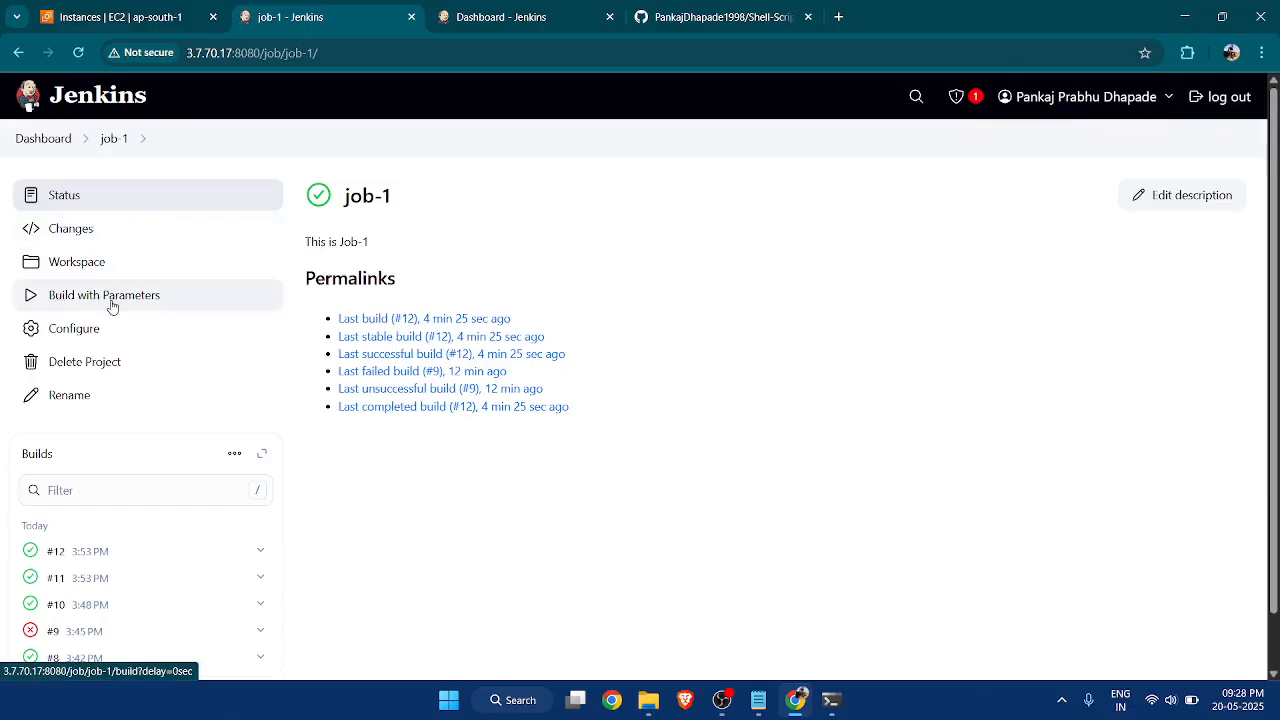
Start a parameterized build of job-1 with the default Shell-Scripting-learn repository as the repo value.
{"action": "left_click", "coordinate": [128, 299]}
{"action": "scroll", "coordinate": [150, 310], "scroll_direction": "down", "scroll_amount": 1}
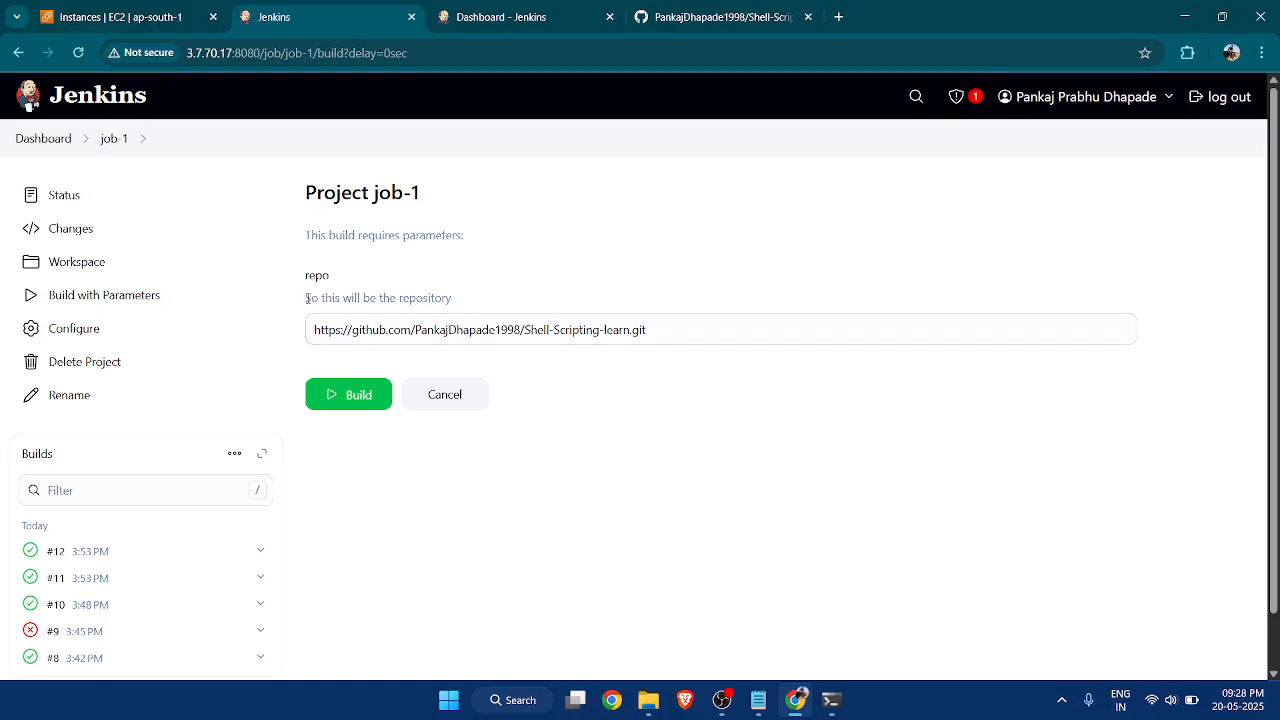
{"action": "left_click_drag", "start_coordinate": [307, 298], "coordinate": [450, 314]}
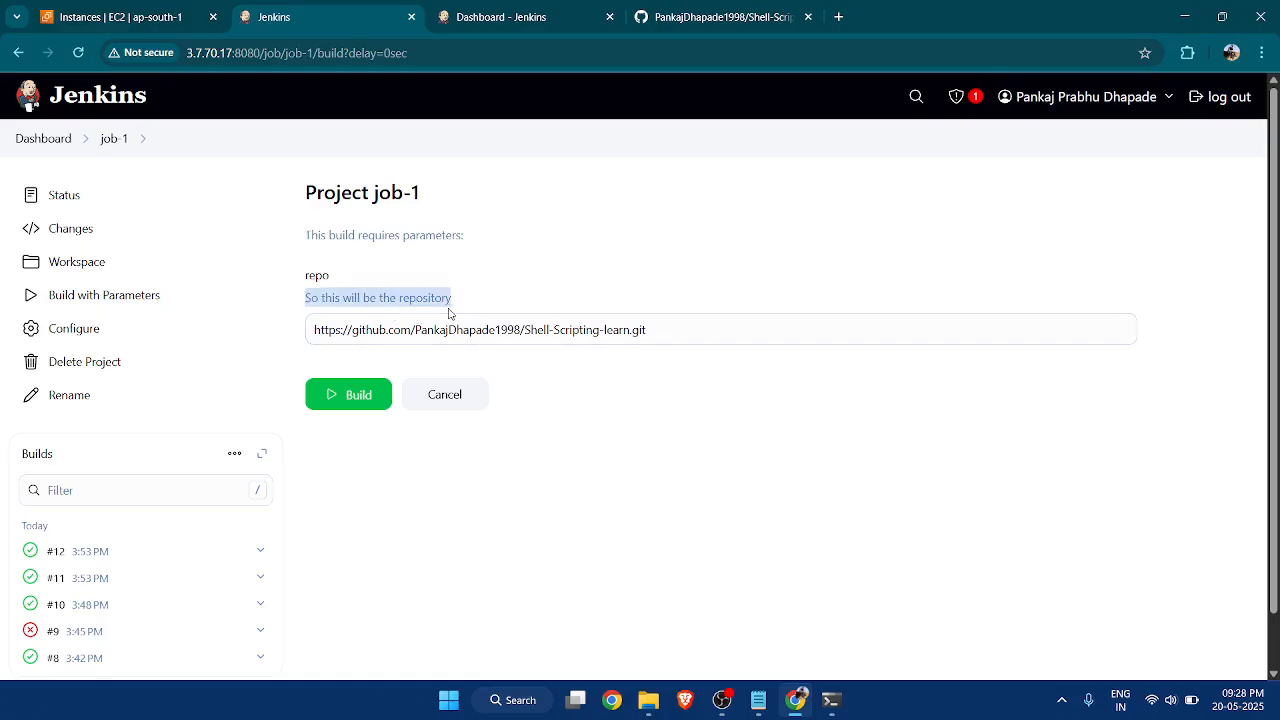
{"action": "left_click", "coordinate": [657, 368]}
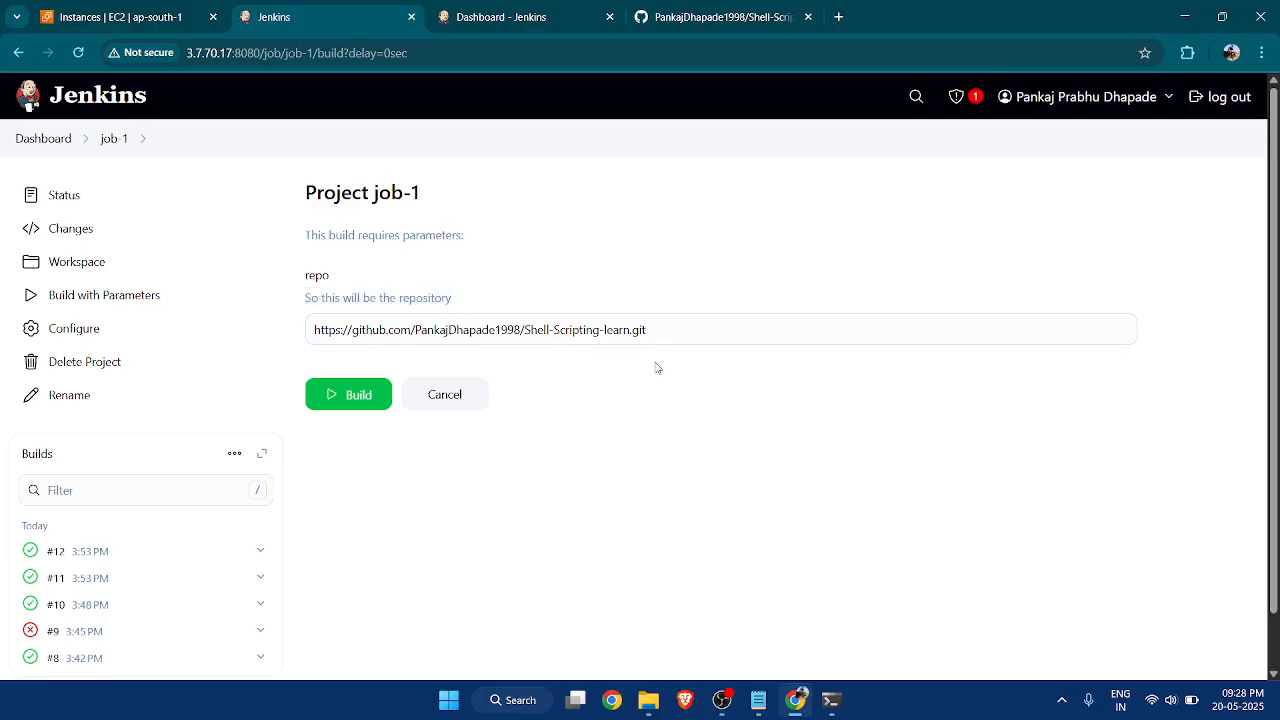
{"action": "left_click", "coordinate": [356, 400]}
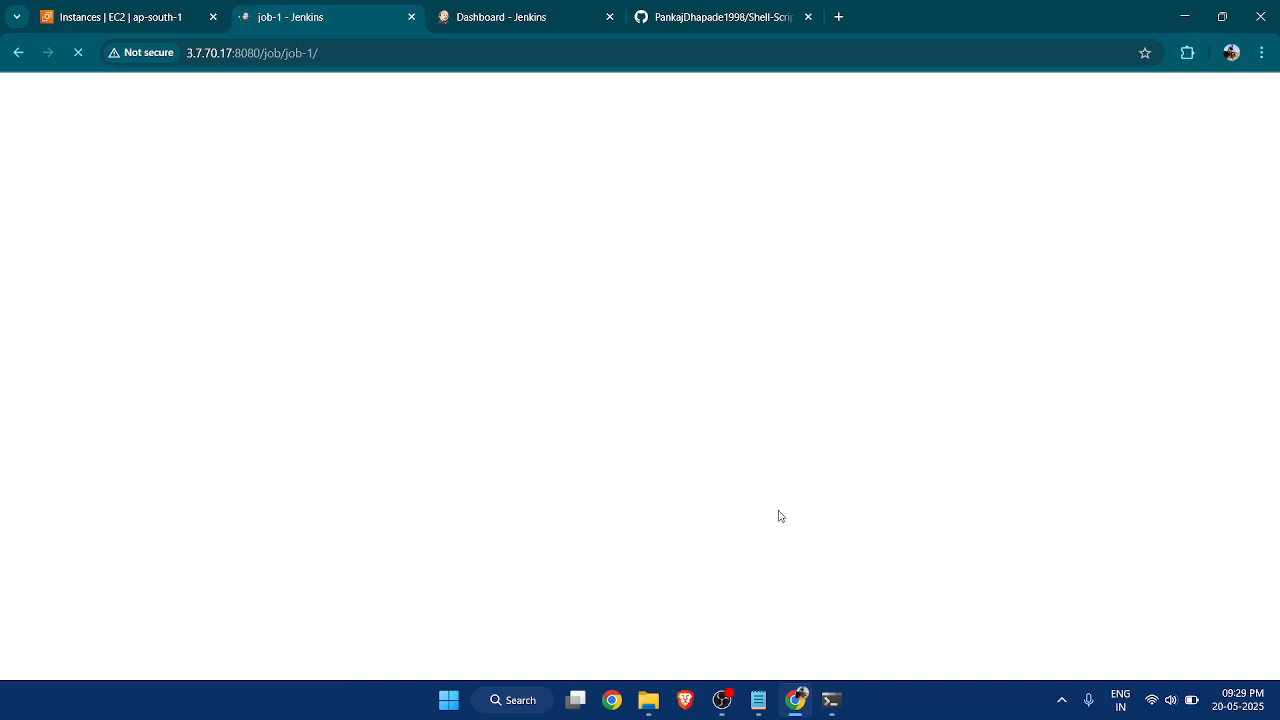
Switch to Notepad and review the Youtube Script notes on parameterized projects, string parameters and choice parameters.
{"action": "left_click", "coordinate": [758, 700]}
{"action": "left_click", "coordinate": [386, 350]}
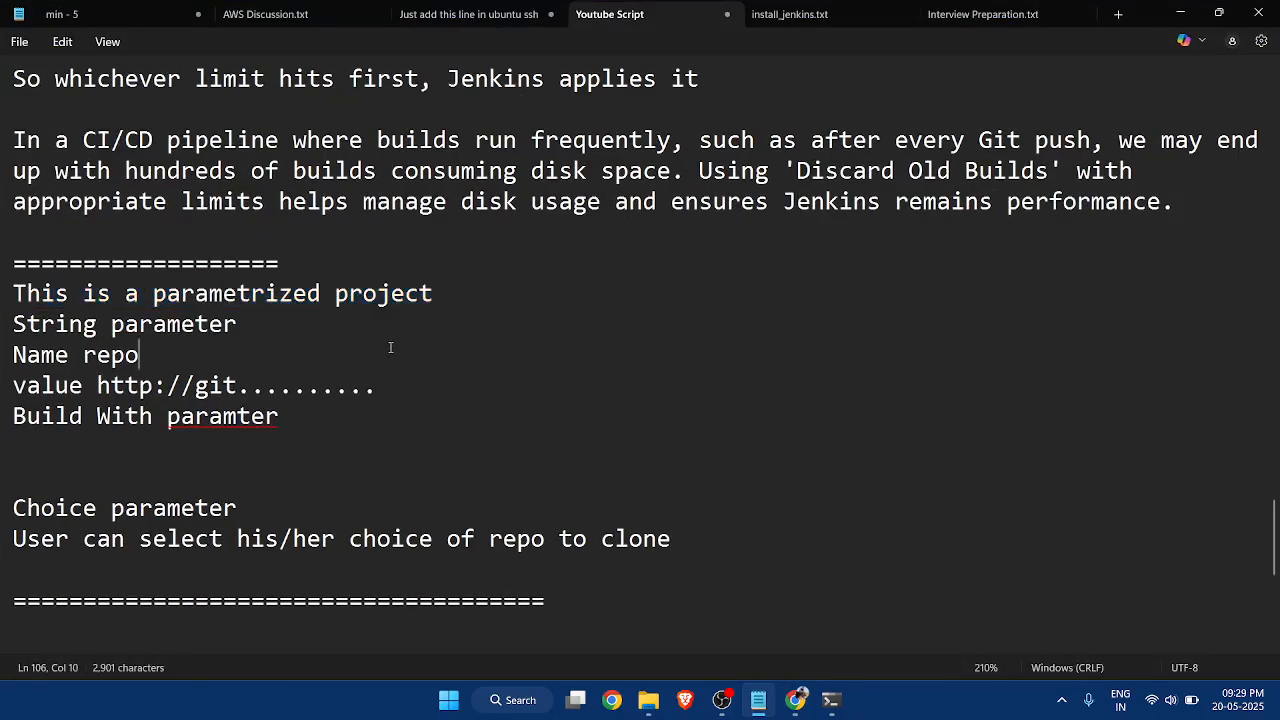
{"action": "left_click_drag", "start_coordinate": [434, 293], "coordinate": [8, 293]}
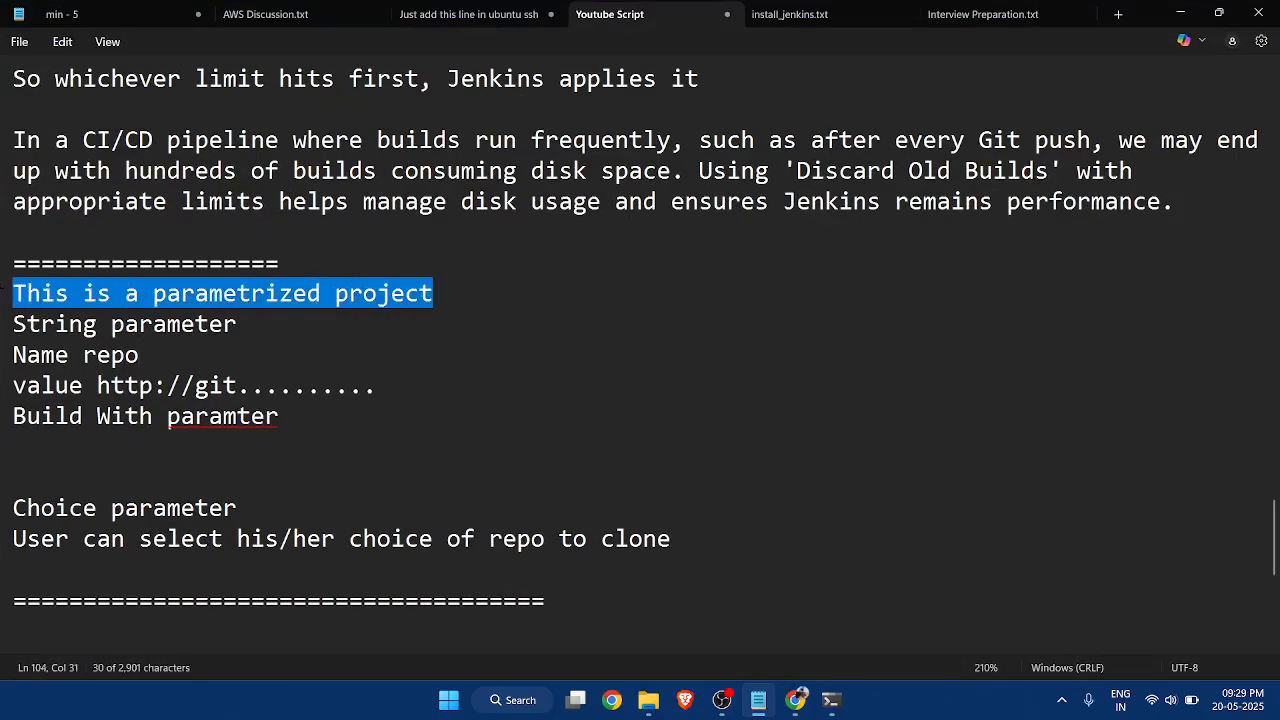
{"action": "left_click", "coordinate": [243, 316]}
{"action": "left_click_drag", "start_coordinate": [248, 317], "coordinate": [8, 318]}
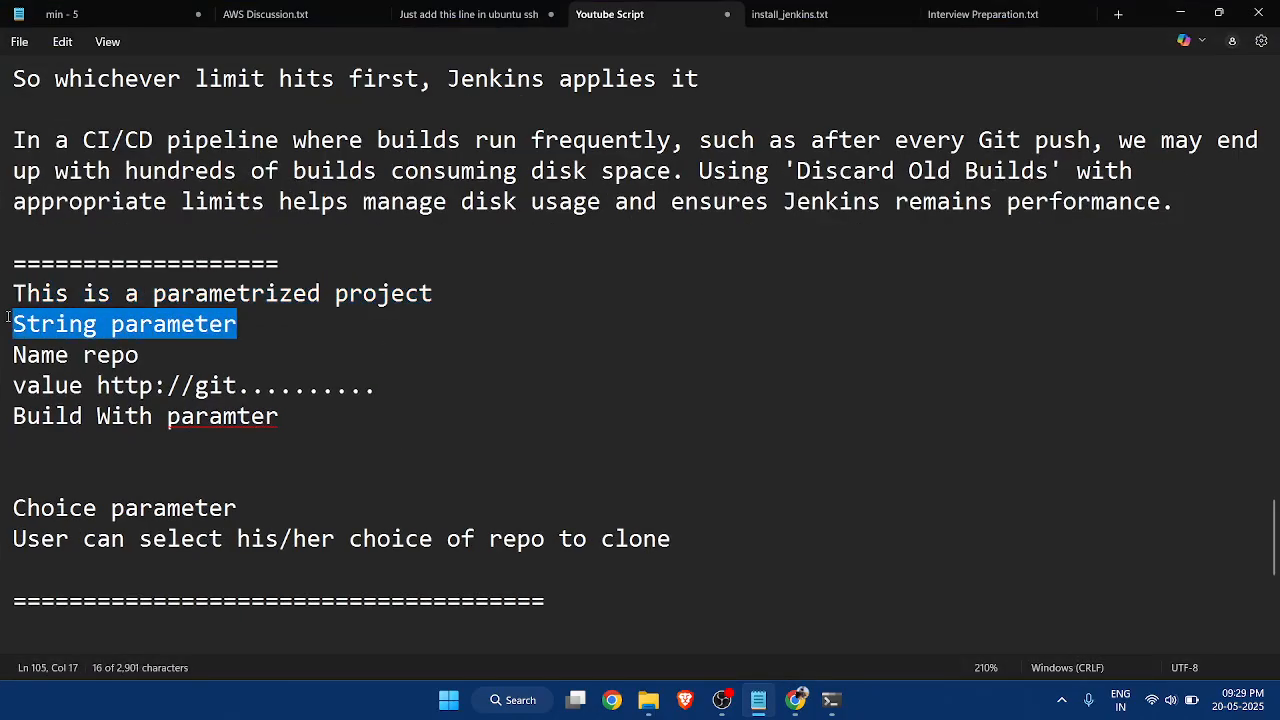
{"action": "scroll", "coordinate": [351, 319], "scroll_direction": "down", "scroll_amount": 1}
{"action": "left_click", "coordinate": [449, 312]}
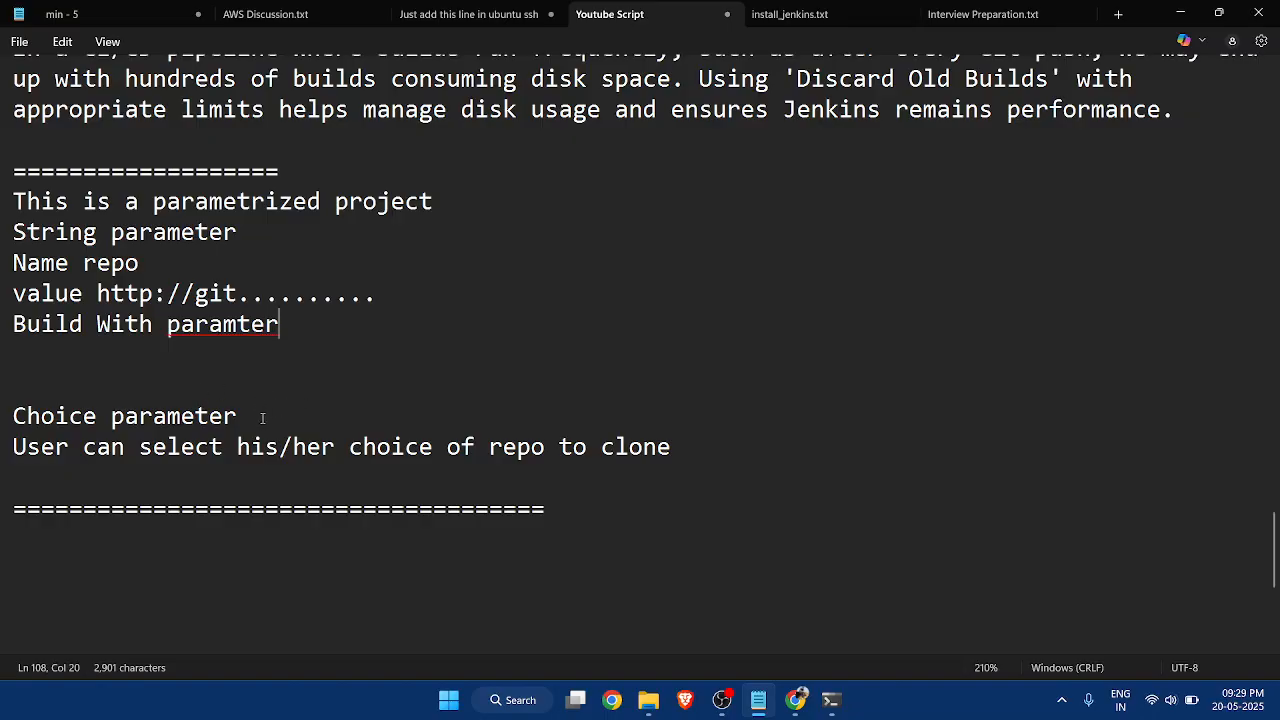
{"action": "left_click_drag", "start_coordinate": [238, 414], "coordinate": [8, 415]}
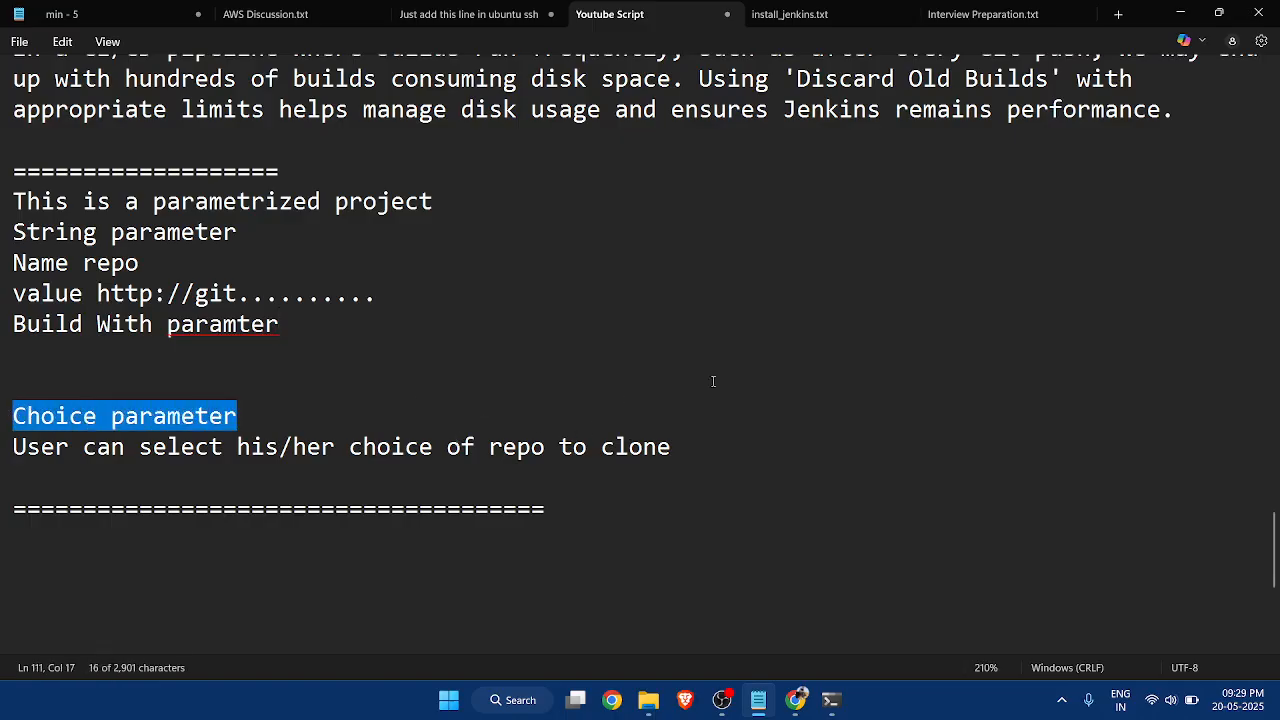
{"action": "left_click", "coordinate": [1177, 14]}
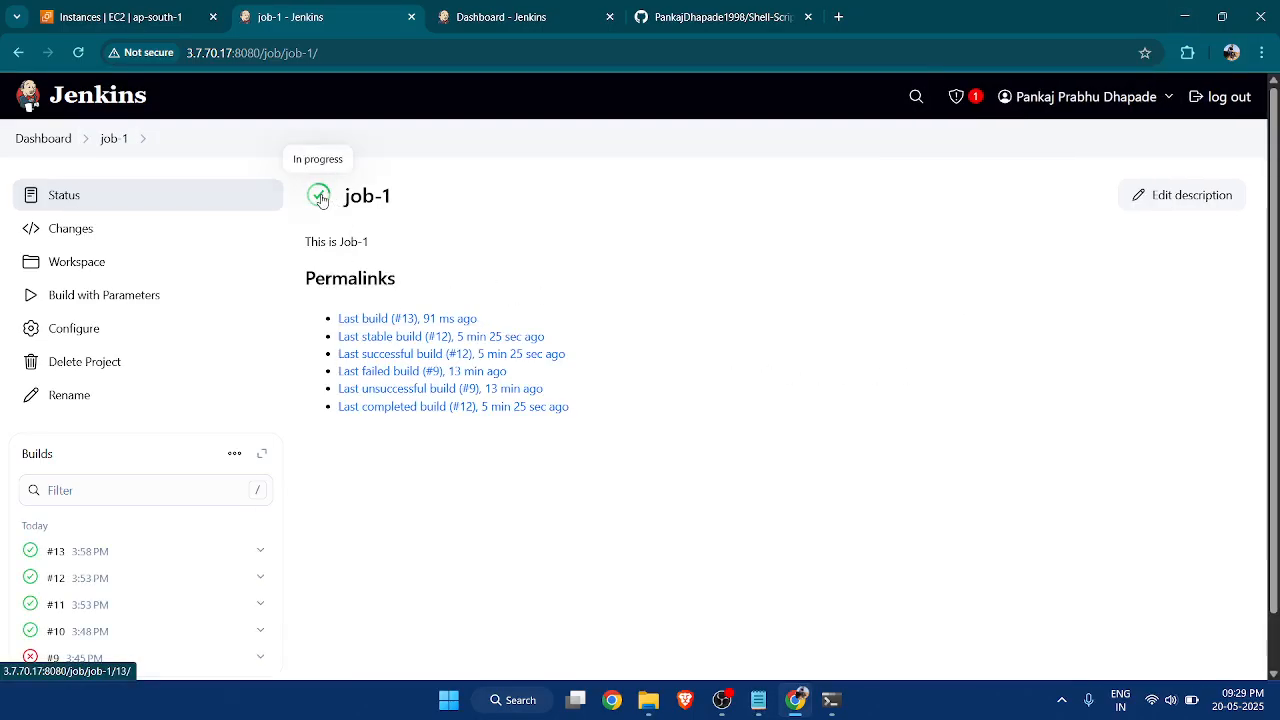
Open job-1's configuration and remove the repo string parameter.
{"action": "scroll", "coordinate": [237, 458], "scroll_direction": "down", "scroll_amount": 1}
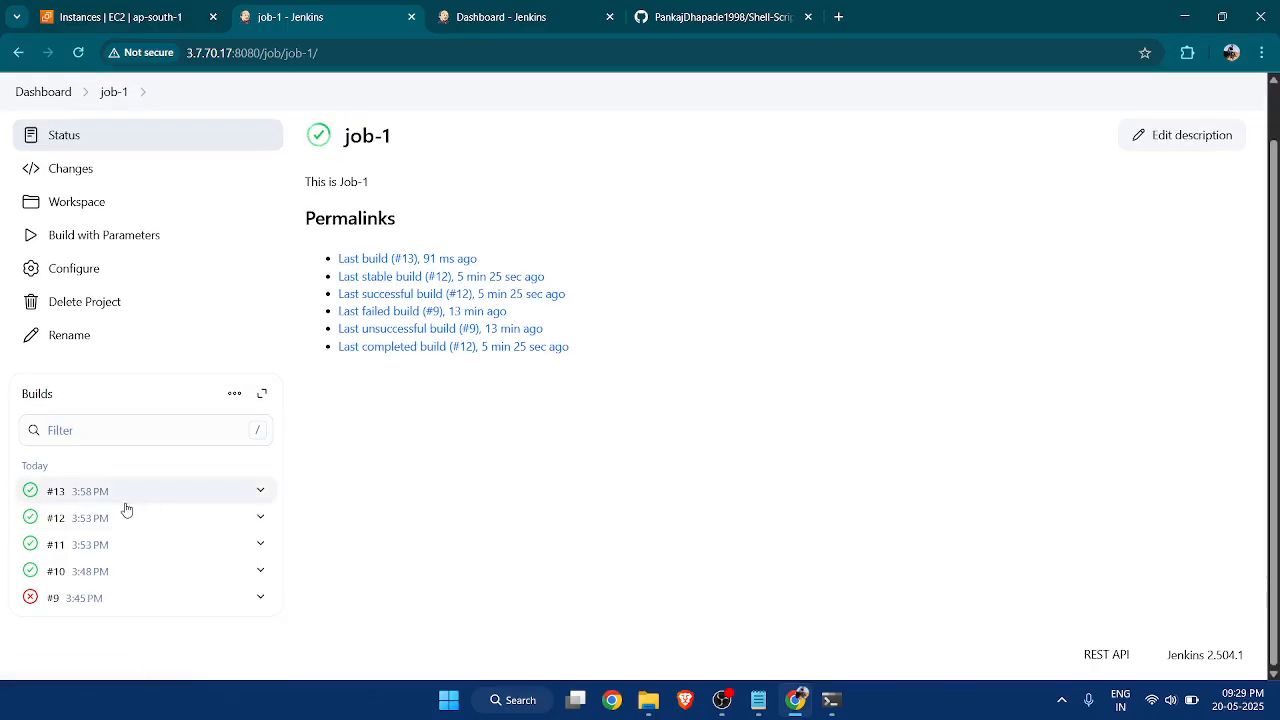
{"action": "scroll", "coordinate": [334, 408], "scroll_direction": "up", "scroll_amount": 1}
{"action": "scroll", "coordinate": [337, 450], "scroll_direction": "down", "scroll_amount": 1}
{"action": "scroll", "coordinate": [337, 450], "scroll_direction": "up", "scroll_amount": 1}
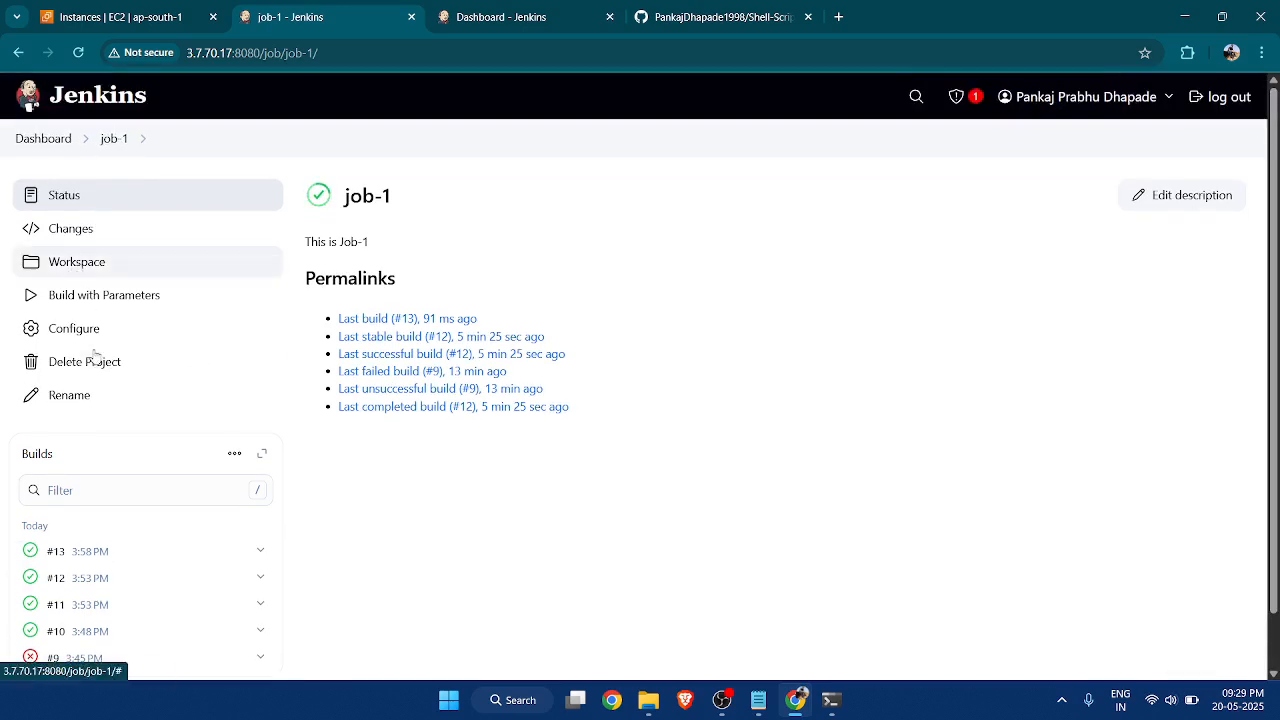
{"action": "left_click", "coordinate": [155, 330]}
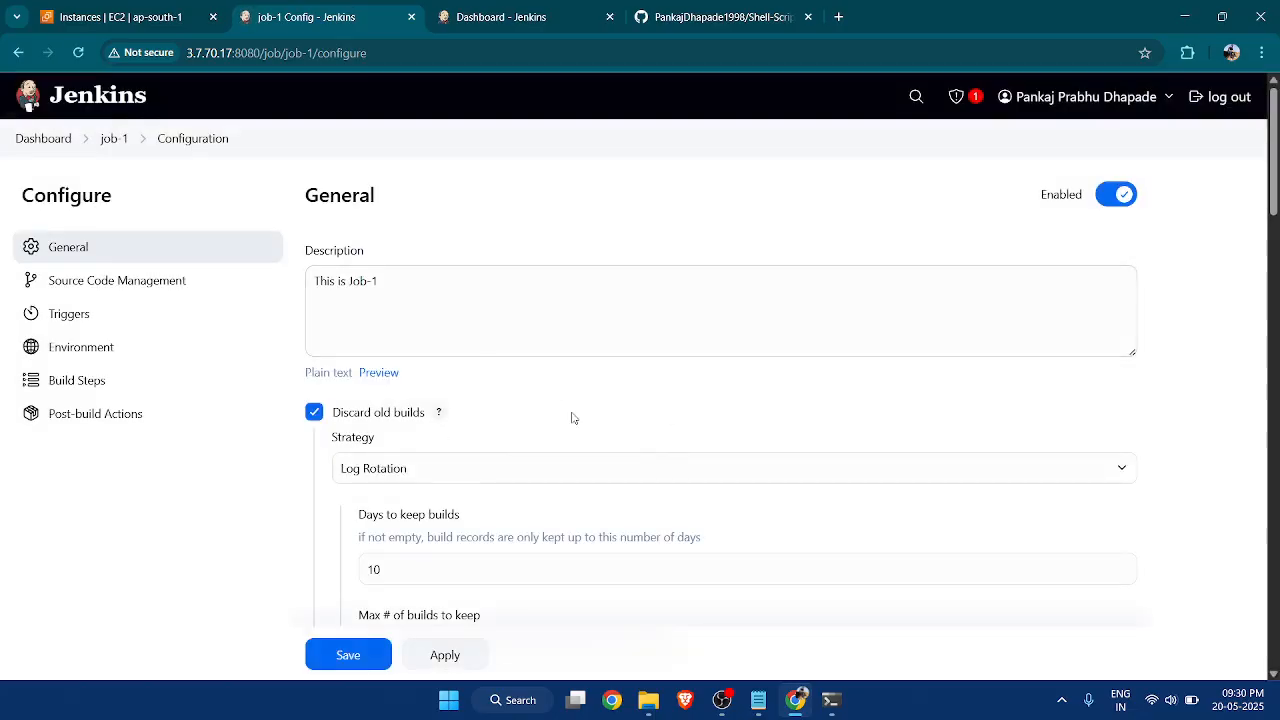
{"action": "scroll", "coordinate": [572, 418], "scroll_direction": "down", "scroll_amount": 5}
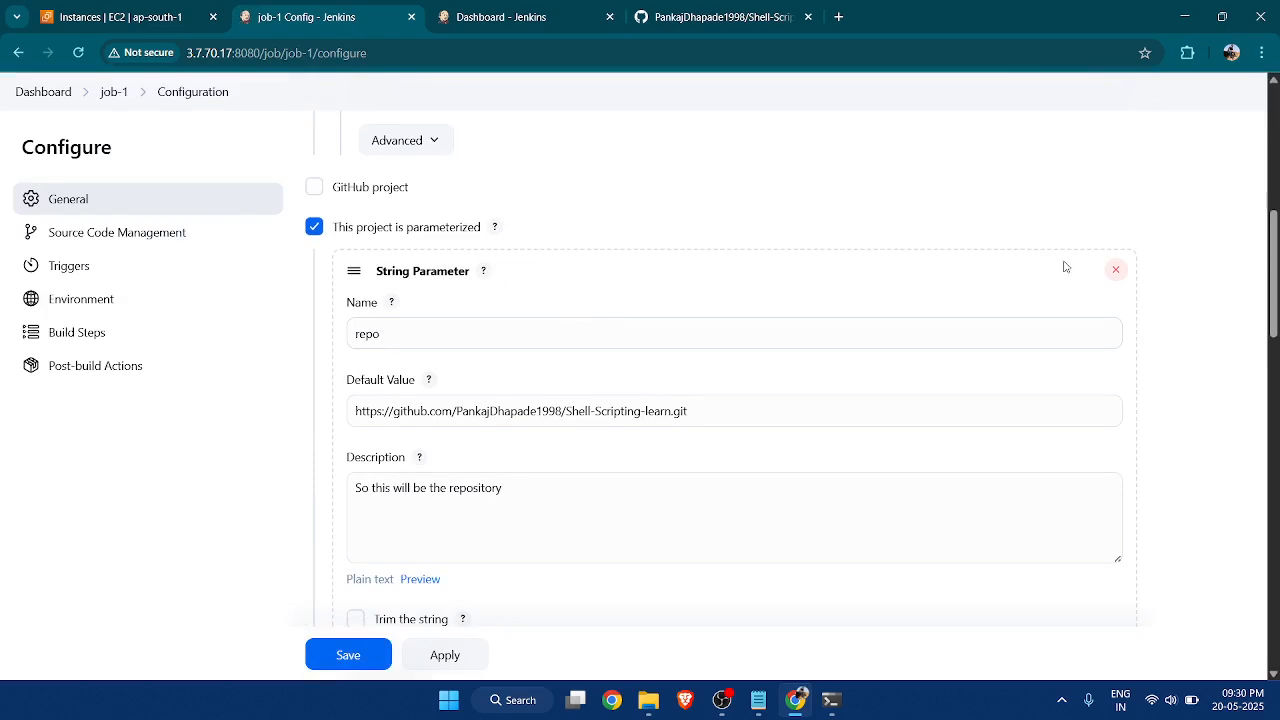
{"action": "left_click", "coordinate": [1117, 271]}
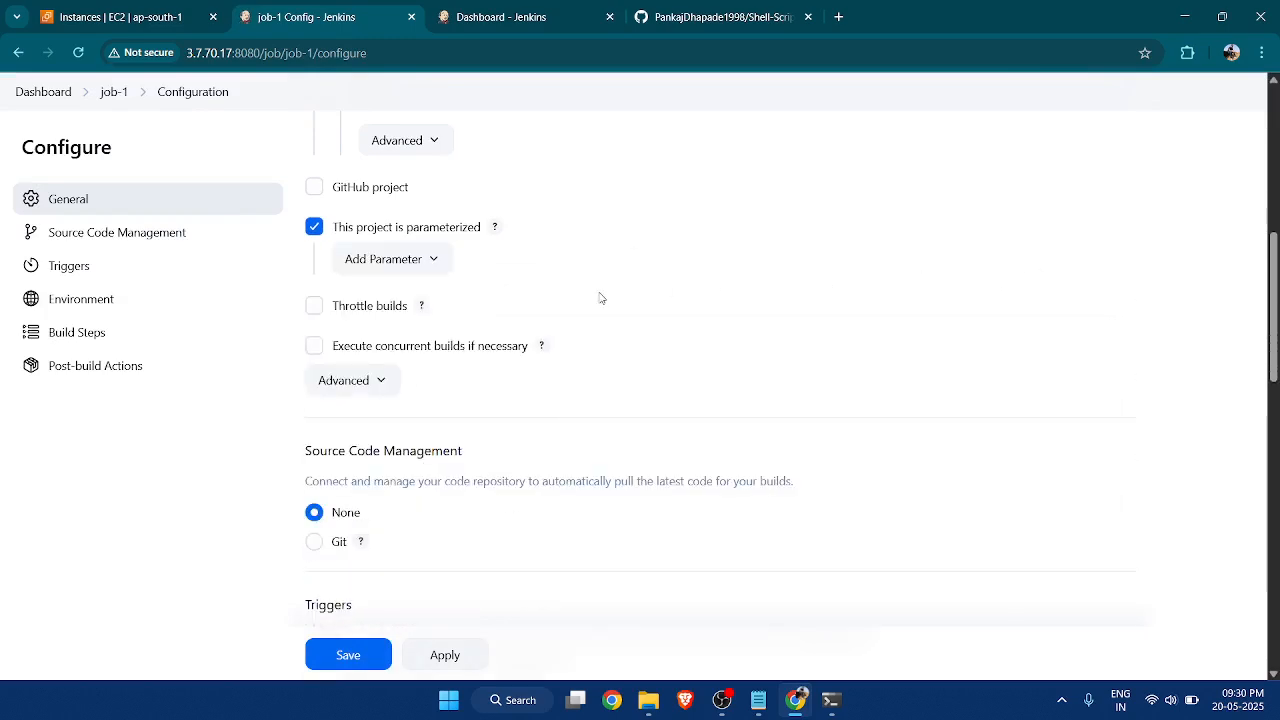
Add a Choice Parameter named repo to the parameterized job.
{"action": "left_click", "coordinate": [442, 268]}
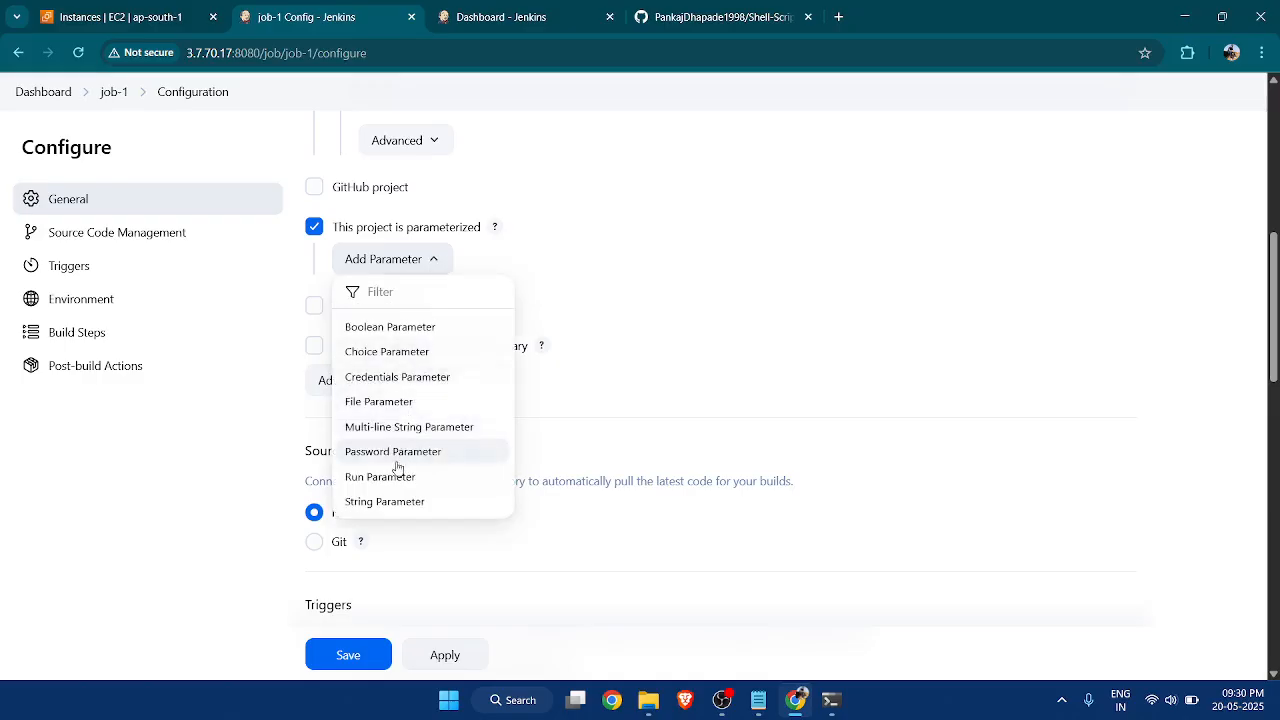
{"action": "left_click", "coordinate": [383, 356]}
{"action": "left_click", "coordinate": [495, 307]}
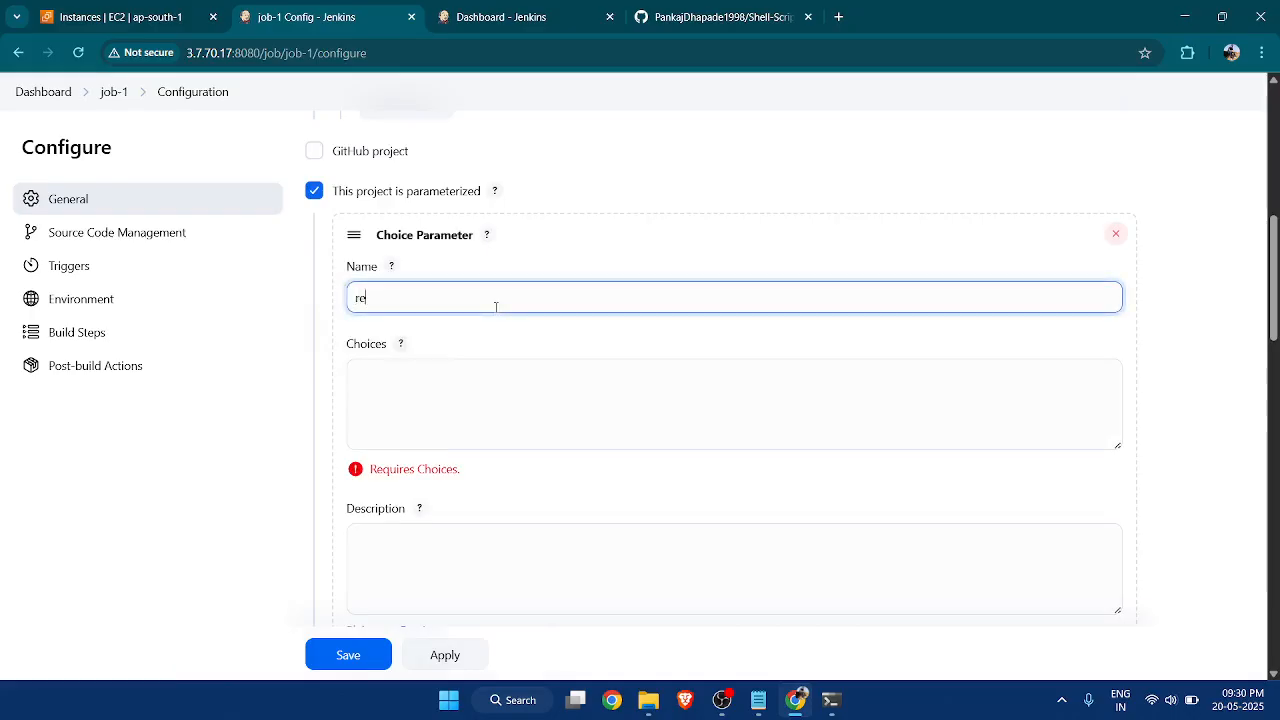
Copy the HTTPS clone URL of the Shell-Scripting-learn repository from GitHub and enter it as the first choice.
{"action": "left_click", "coordinate": [503, 409]}
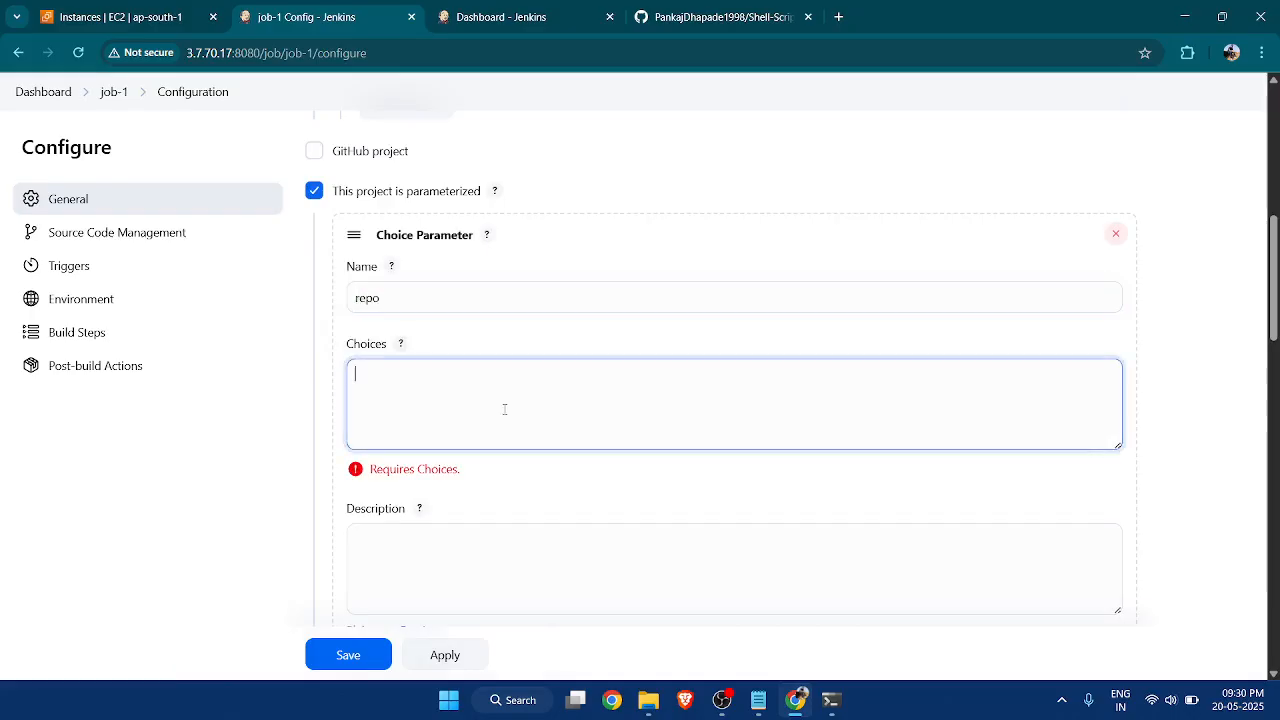
{"action": "left_click", "coordinate": [709, 28]}
{"action": "left_click", "coordinate": [847, 392]}
{"action": "left_click", "coordinate": [344, 22]}
{"action": "key", "text": "ctrl+v"}
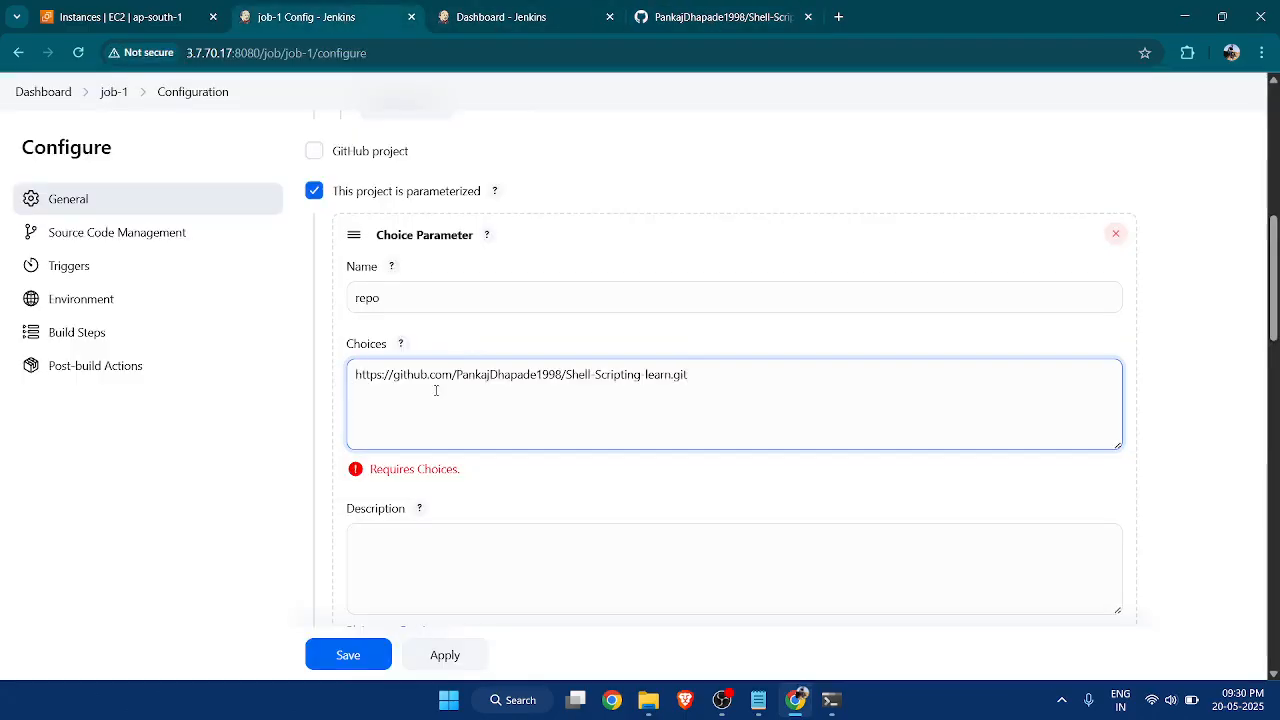
Copy the HTTPS clone URL of the Personal-Project repository from GitHub and add it as the second choice.
{"action": "left_click", "coordinate": [665, 22]}
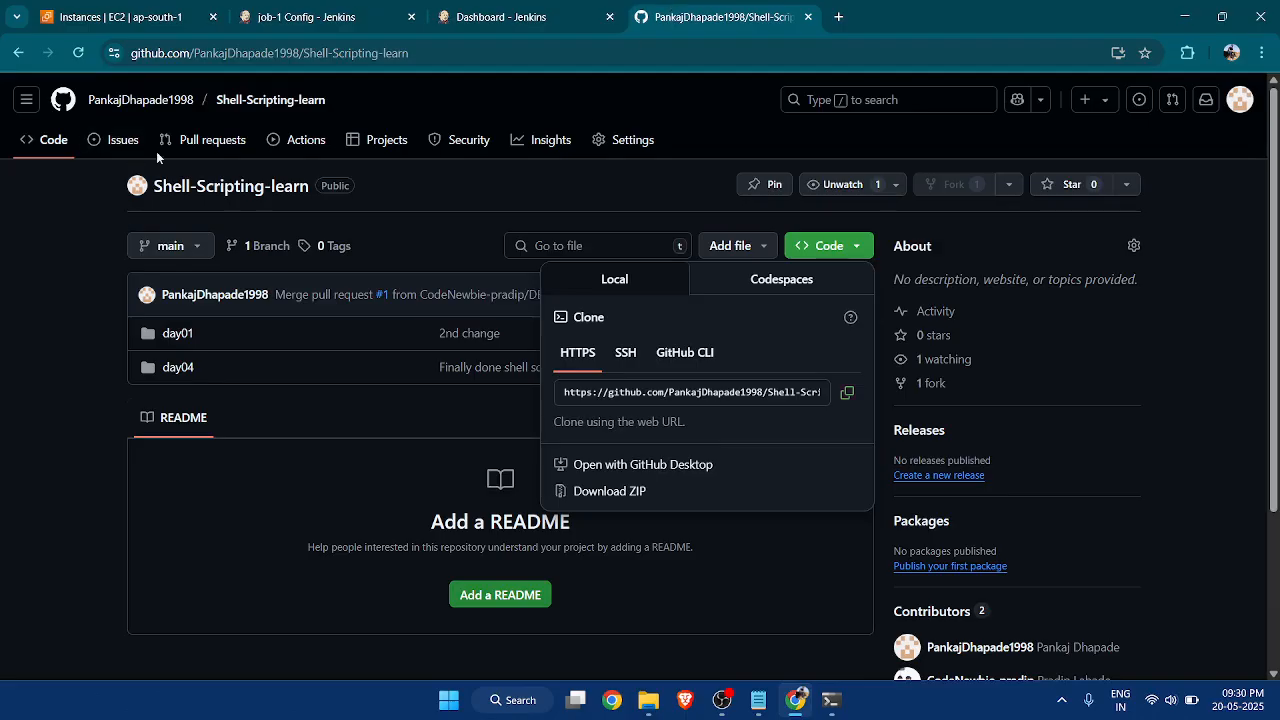
{"action": "left_click", "coordinate": [19, 53]}
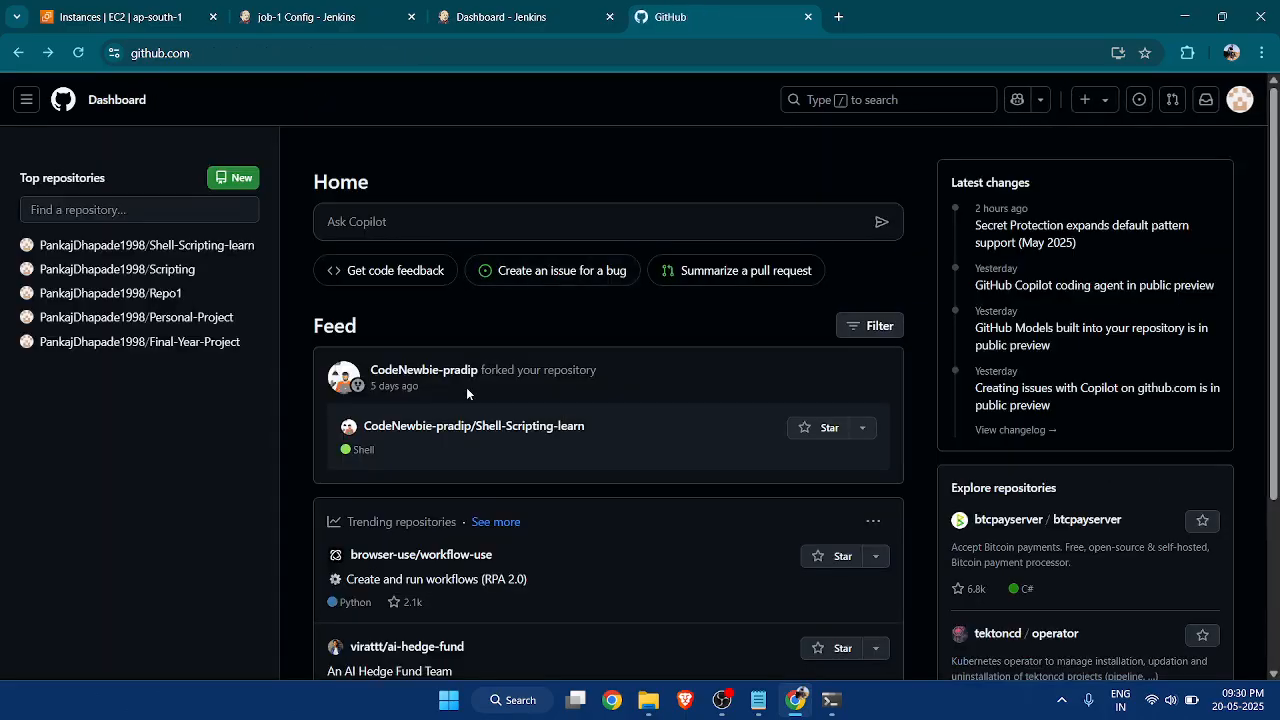
{"action": "left_click", "coordinate": [135, 317]}
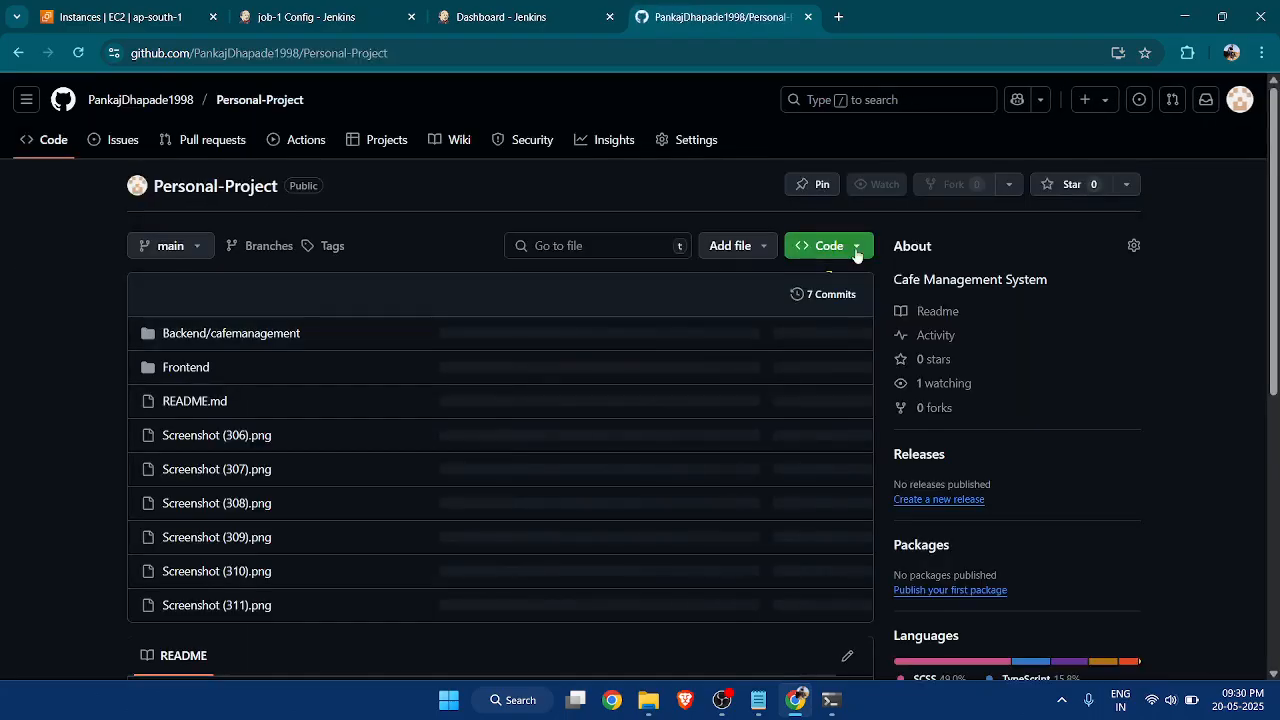
{"action": "left_click", "coordinate": [855, 255]}
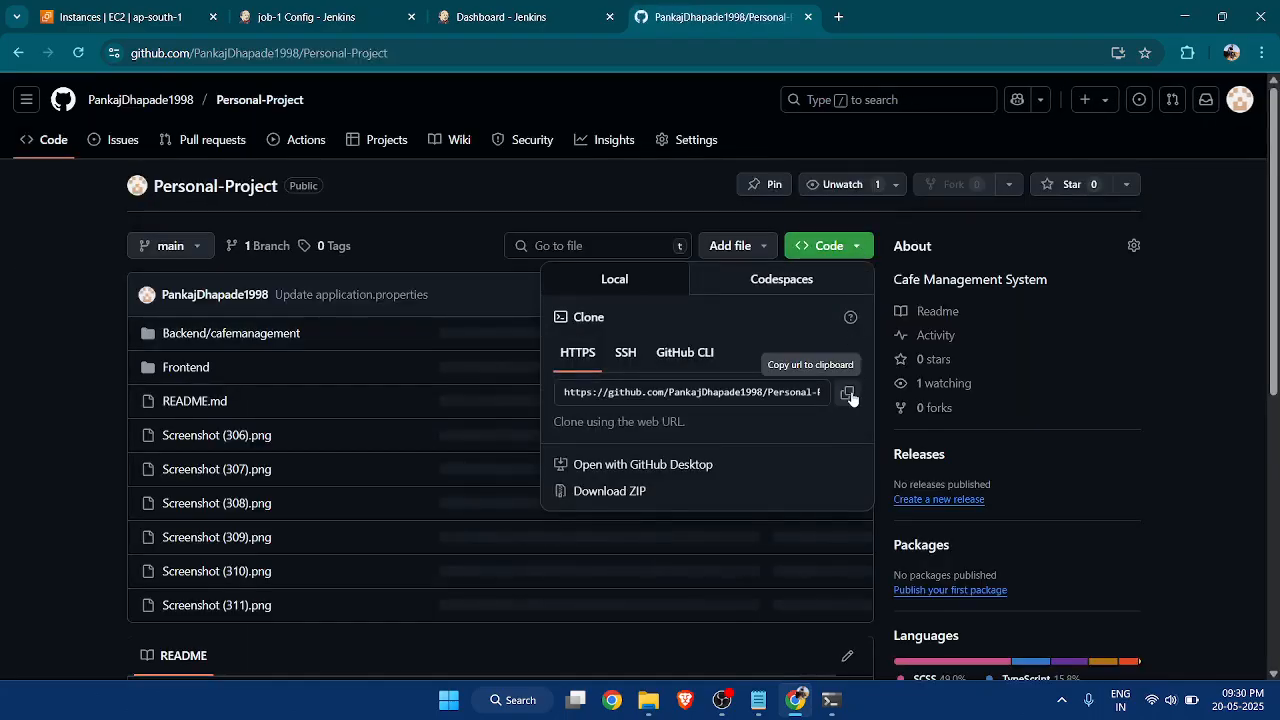
{"action": "left_click", "coordinate": [18, 52]}
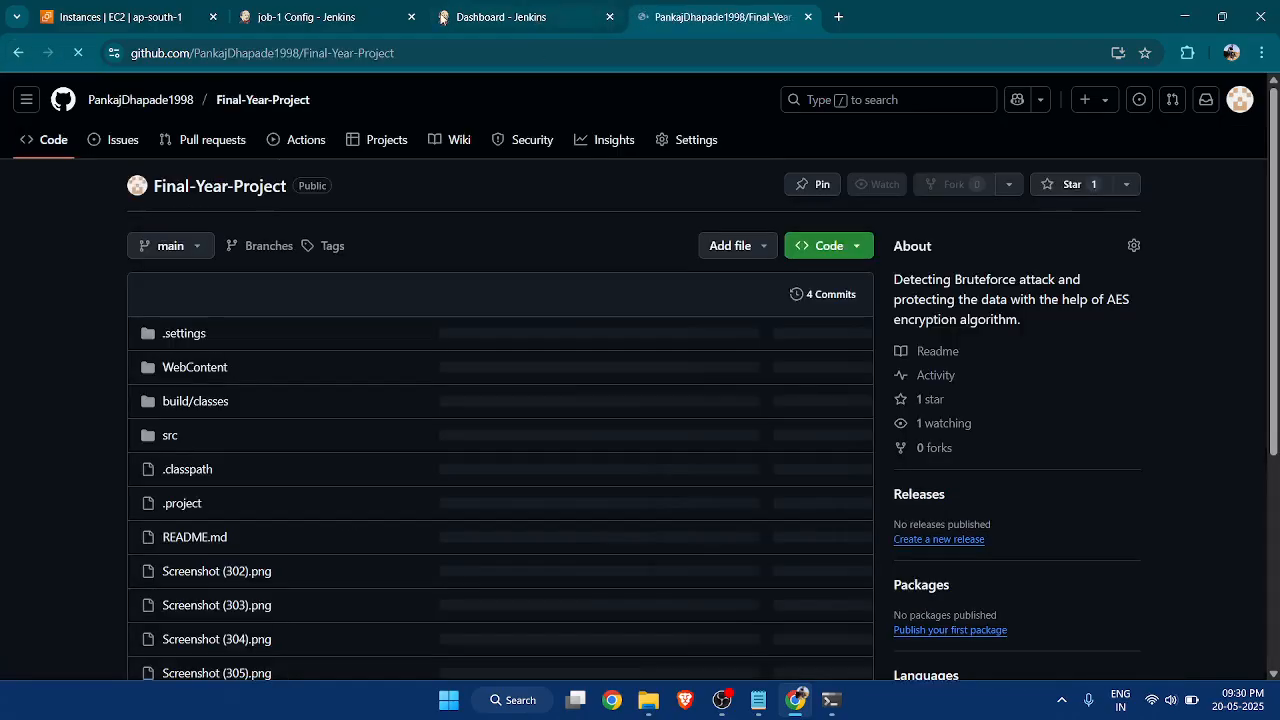
{"action": "left_click", "coordinate": [350, 18]}
{"action": "key", "text": "ctrl+v"}
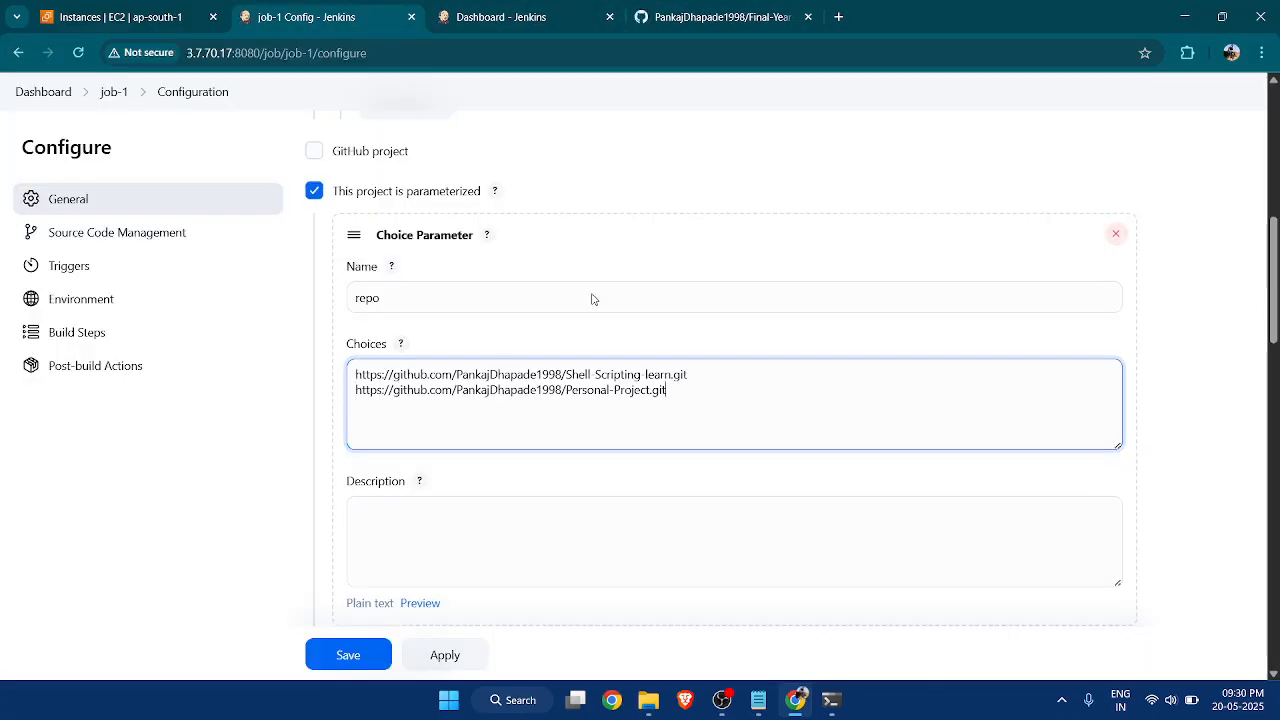
Copy the HTTPS clone URL of the Final-Year-Project repository from GitHub and add it on a third line of the choices.
{"action": "left_click", "coordinate": [710, 20]}
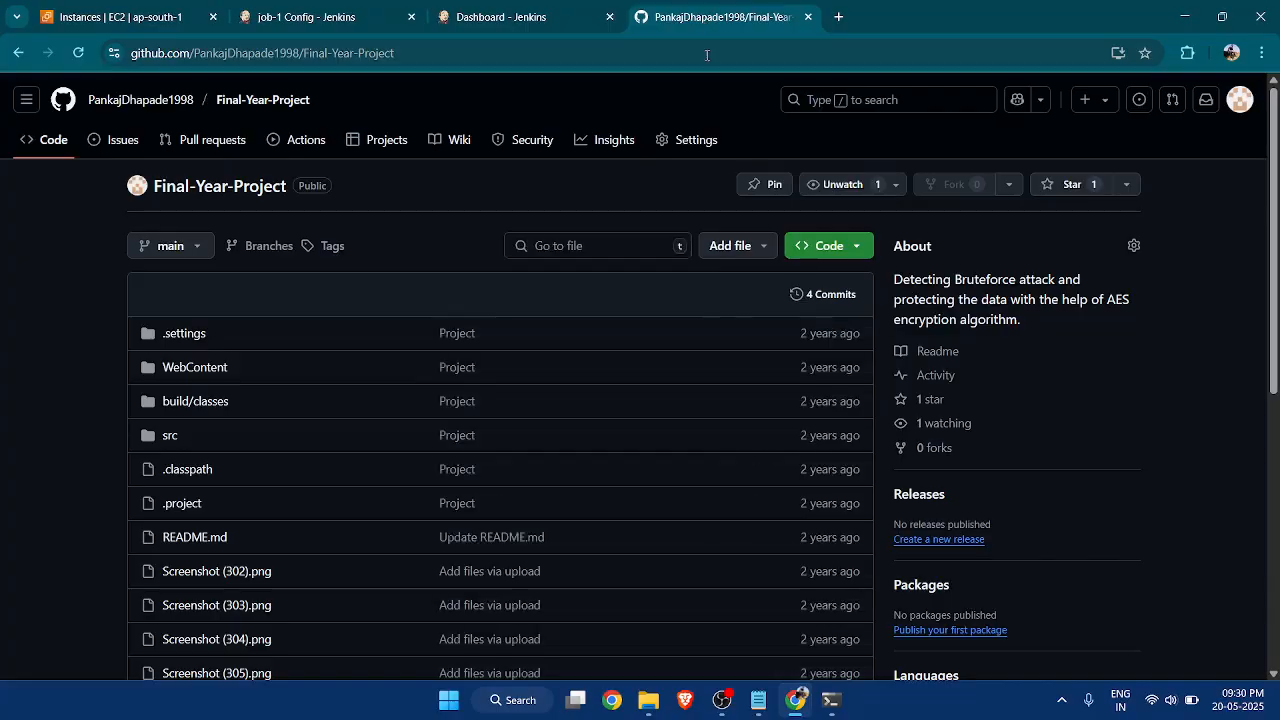
{"action": "left_click", "coordinate": [849, 255]}
{"action": "left_click", "coordinate": [846, 392]}
{"action": "left_click", "coordinate": [326, 18]}
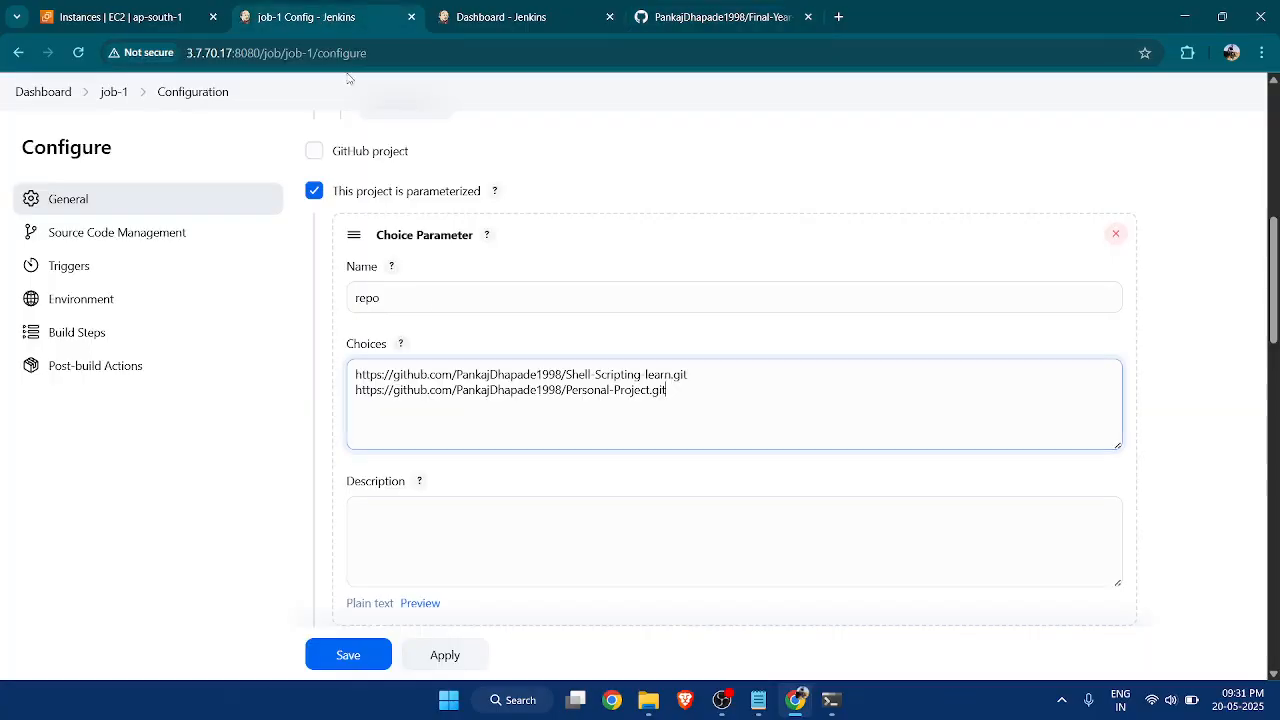
{"action": "key", "text": "Return"}
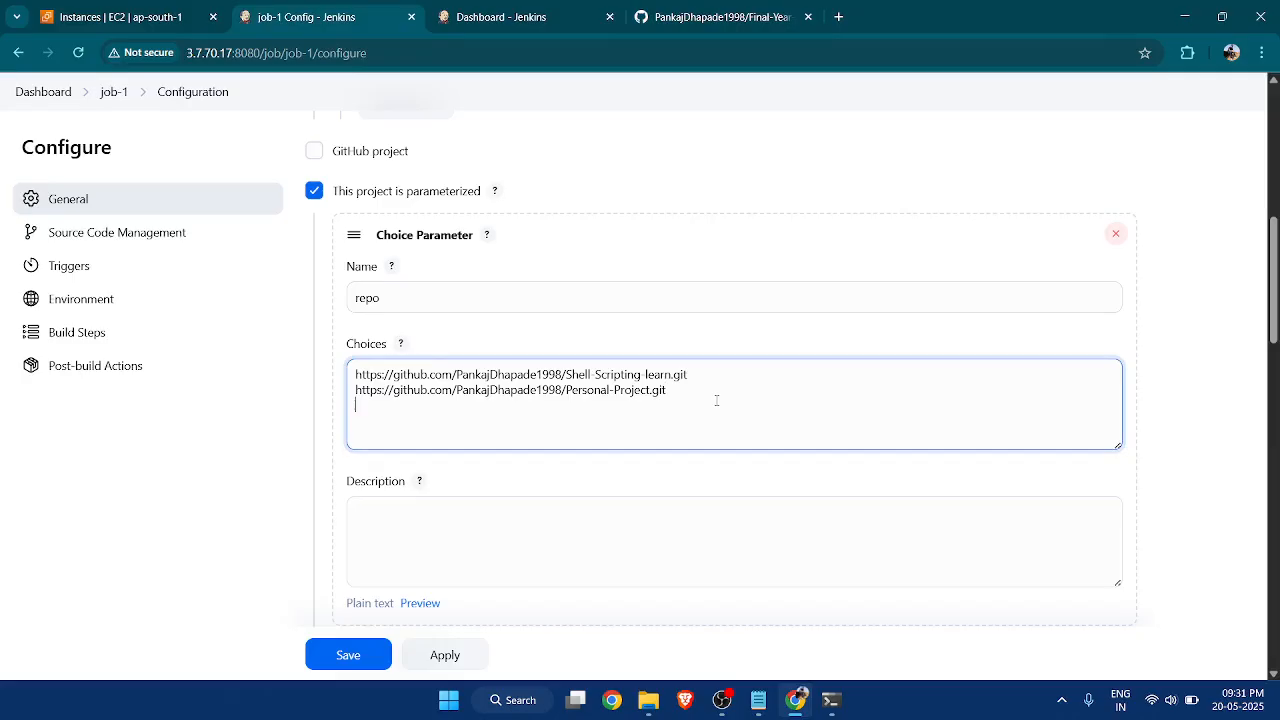
{"action": "key", "text": "ctrl+v"}
Save job-1's configuration with the repo choice parameter.
{"action": "scroll", "coordinate": [583, 443], "scroll_direction": "down", "scroll_amount": 3}
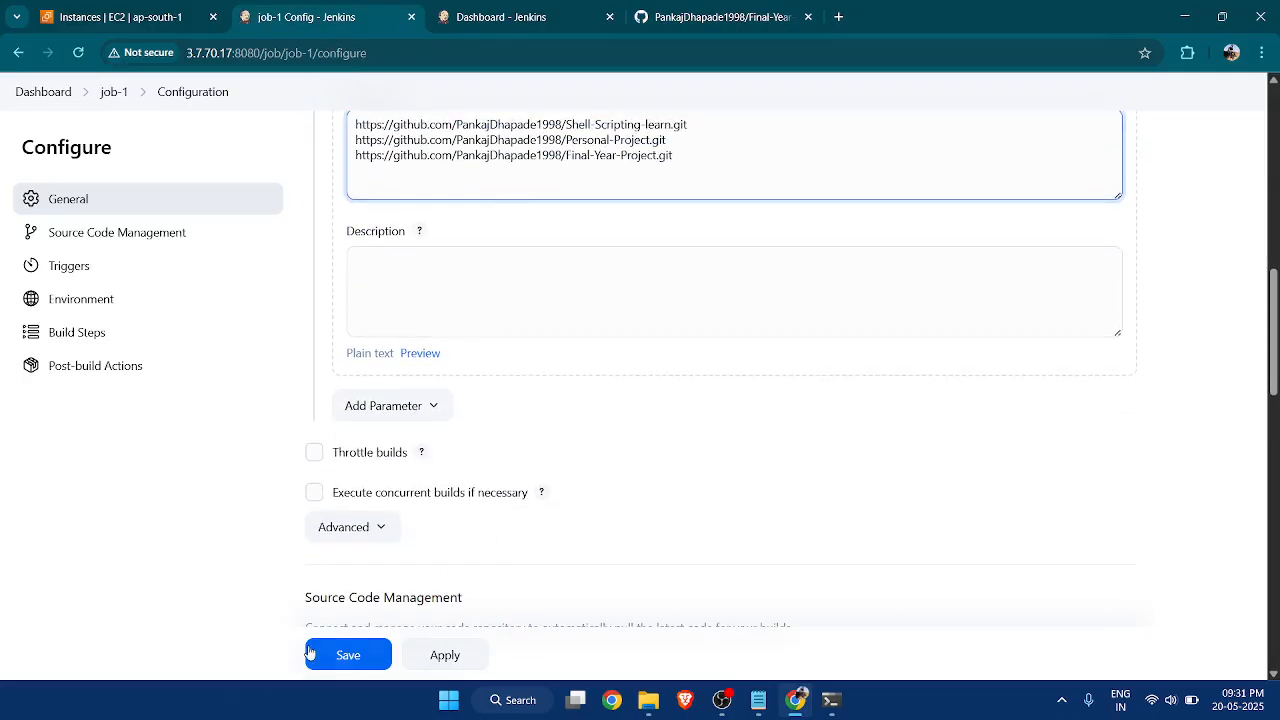
{"action": "left_click", "coordinate": [346, 657]}
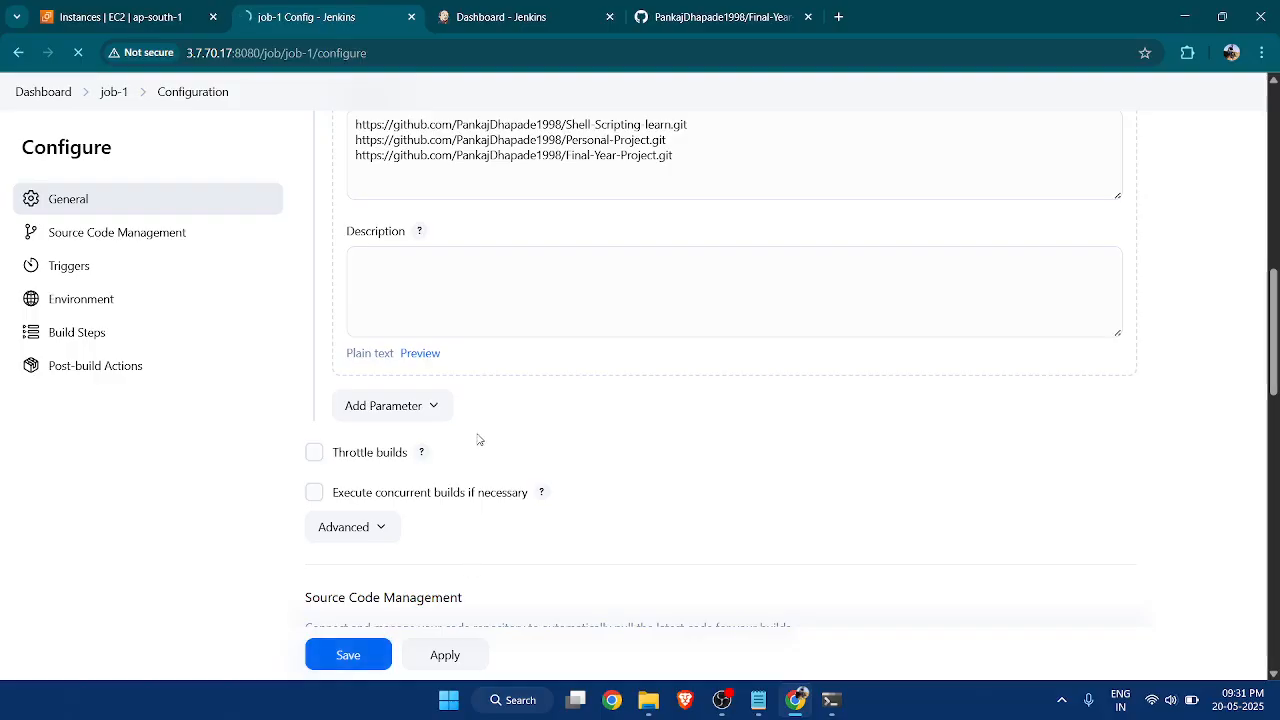
{"action": "scroll", "coordinate": [490, 436], "scroll_direction": "up", "scroll_amount": 3}
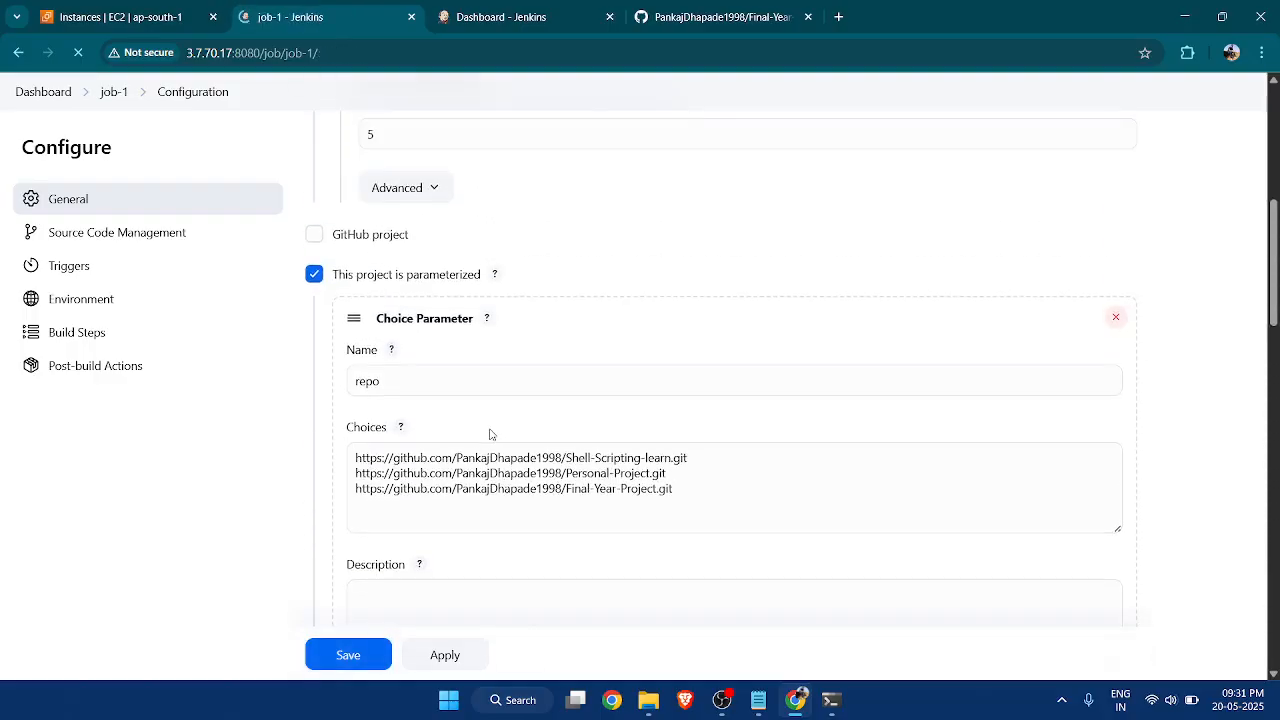
{"action": "scroll", "coordinate": [490, 434], "scroll_direction": "up", "scroll_amount": 5}
{"action": "scroll", "coordinate": [490, 434], "scroll_direction": "down", "scroll_amount": 2}
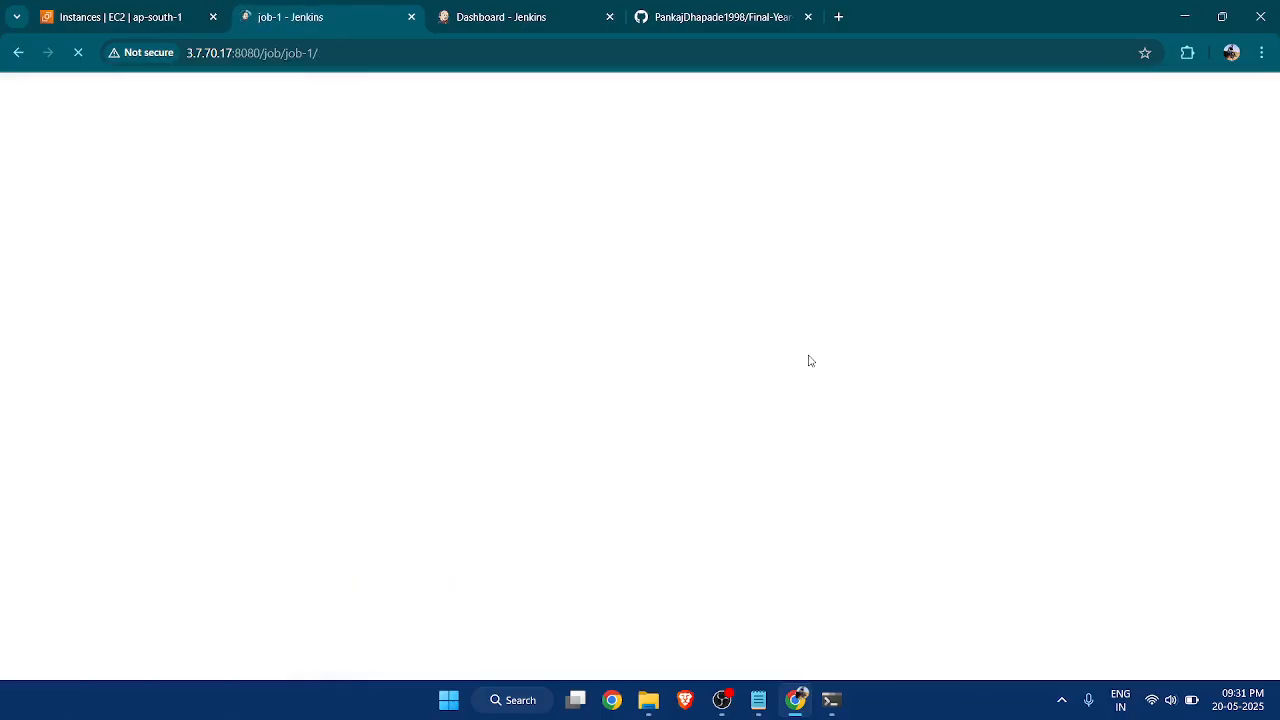